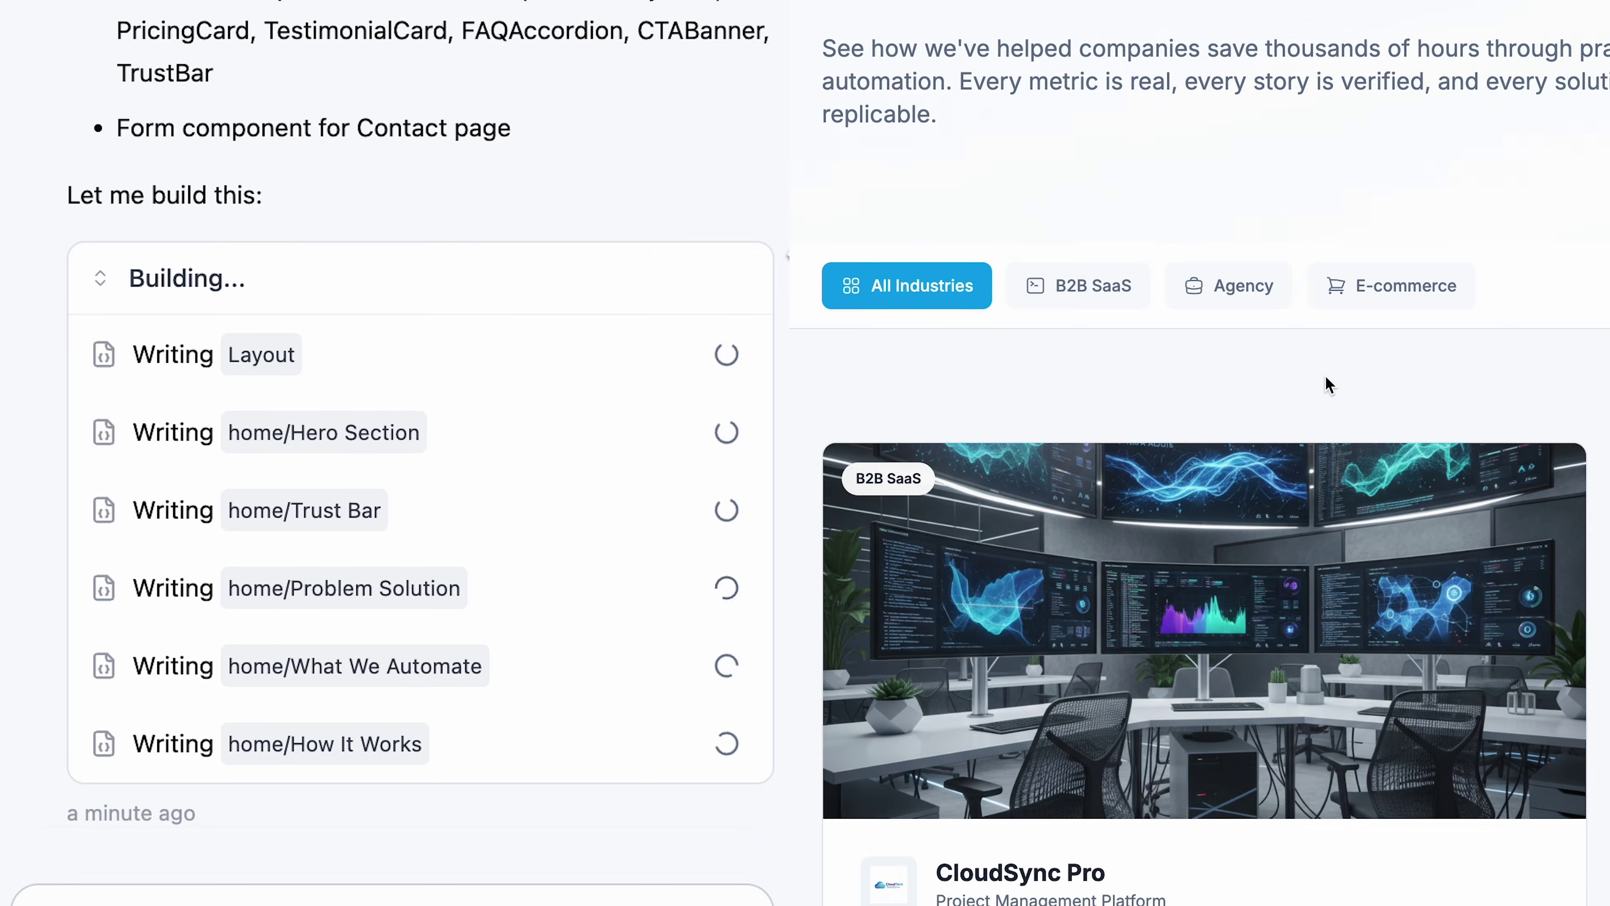
Search There's An AI For That for 'website builder' and browse the matching AI tools.
scroll(1324, 378, "up", 3)
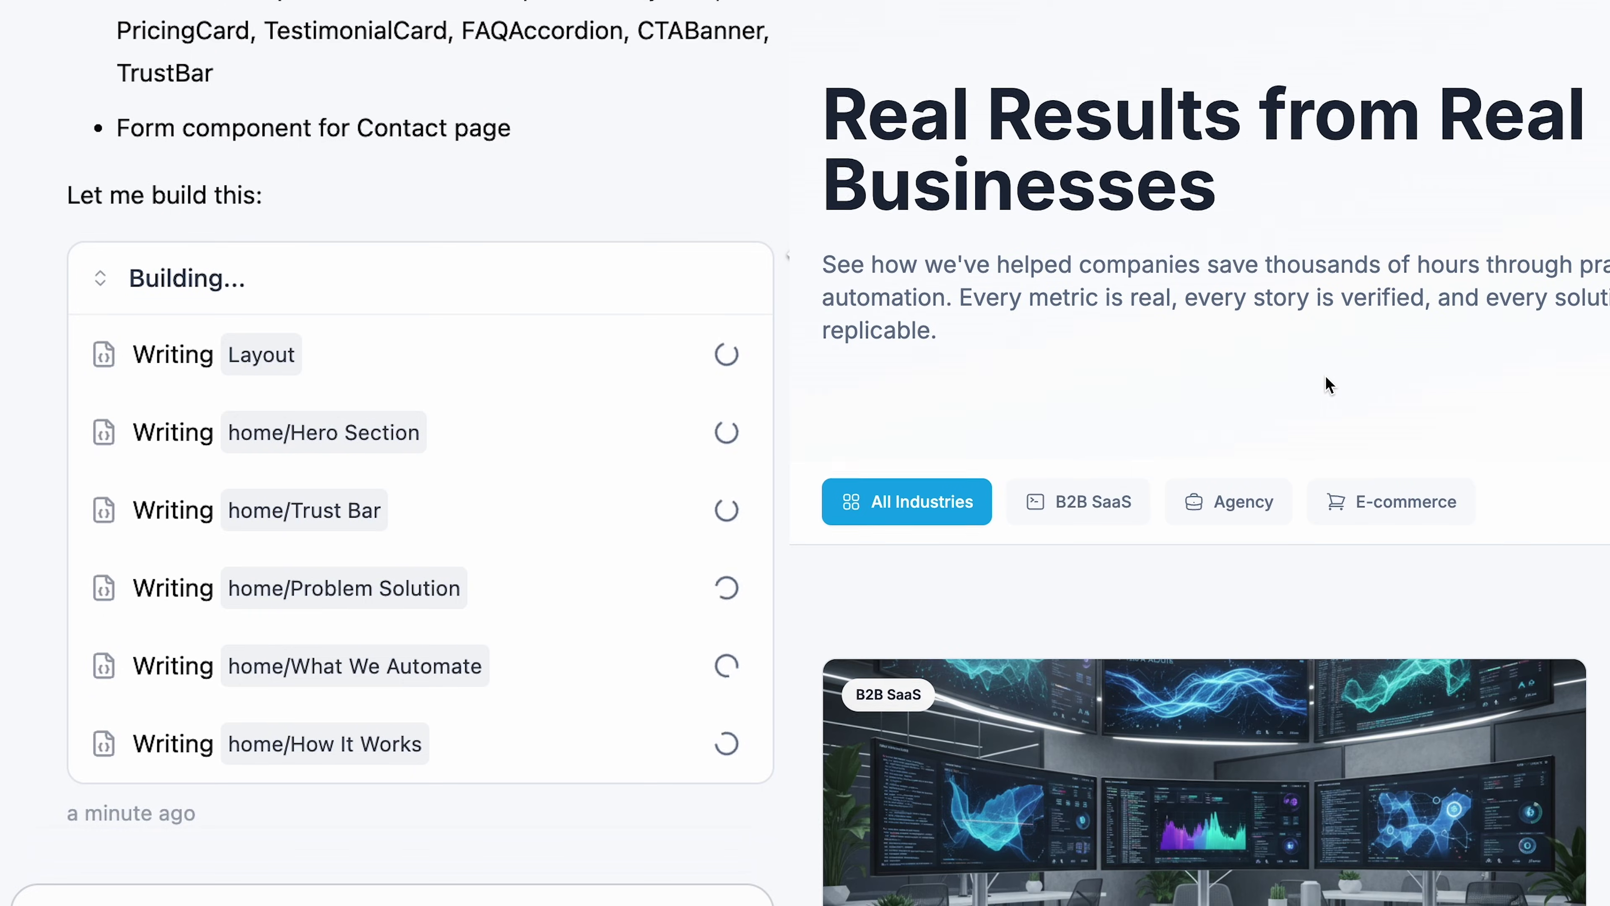
scroll(1325, 377, "down", 5)
scroll(1326, 381, "up", 5)
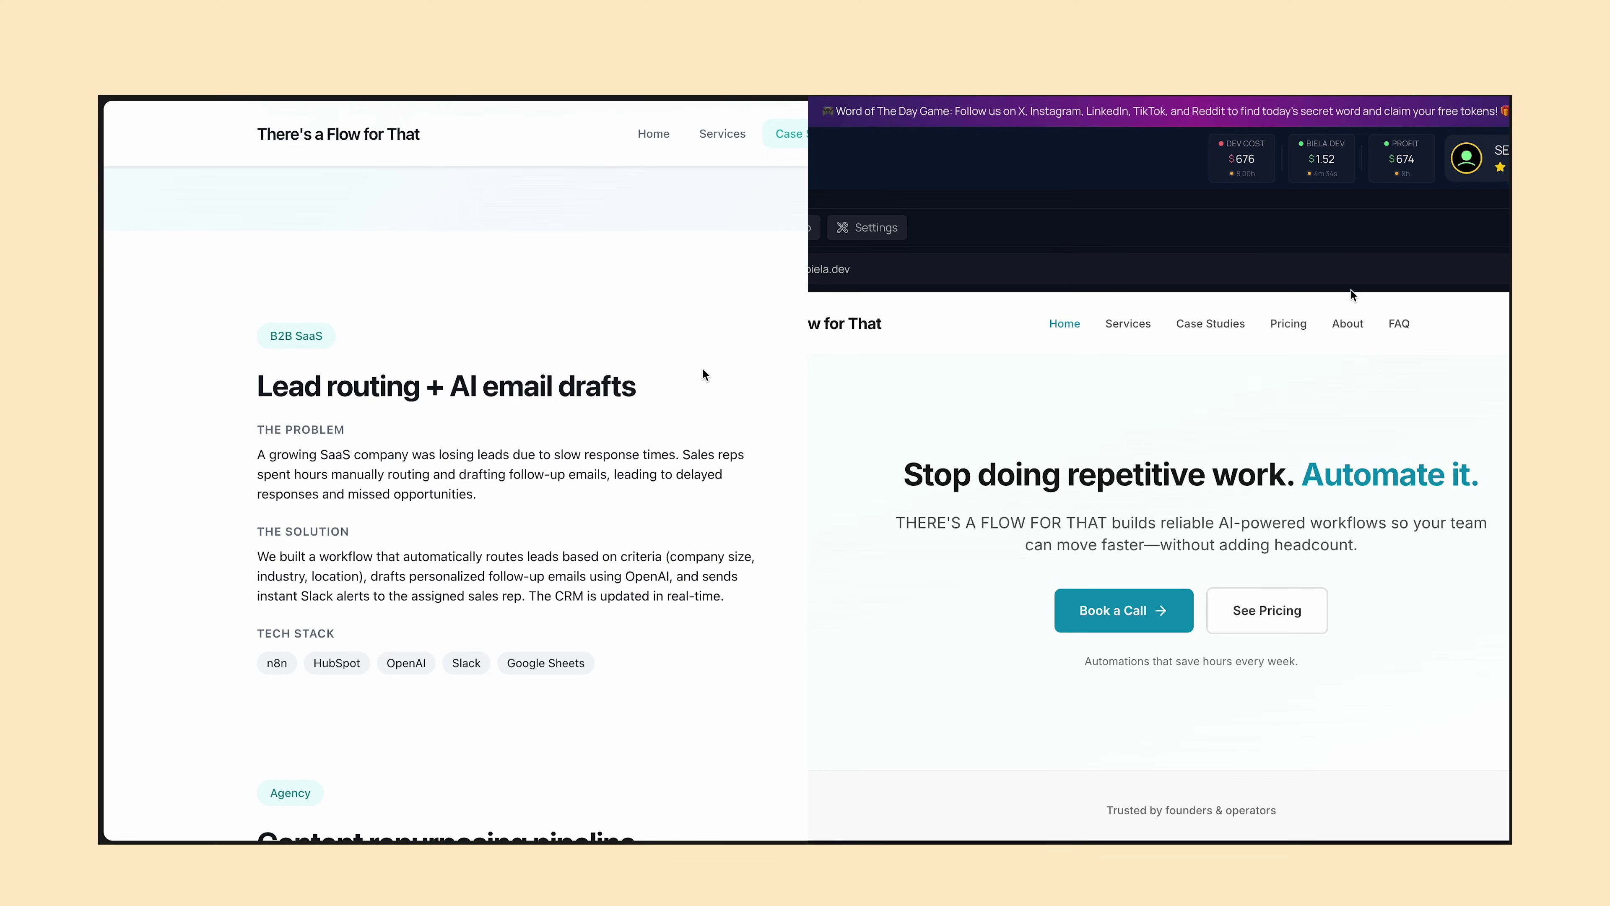
scroll(703, 371, "down", 3)
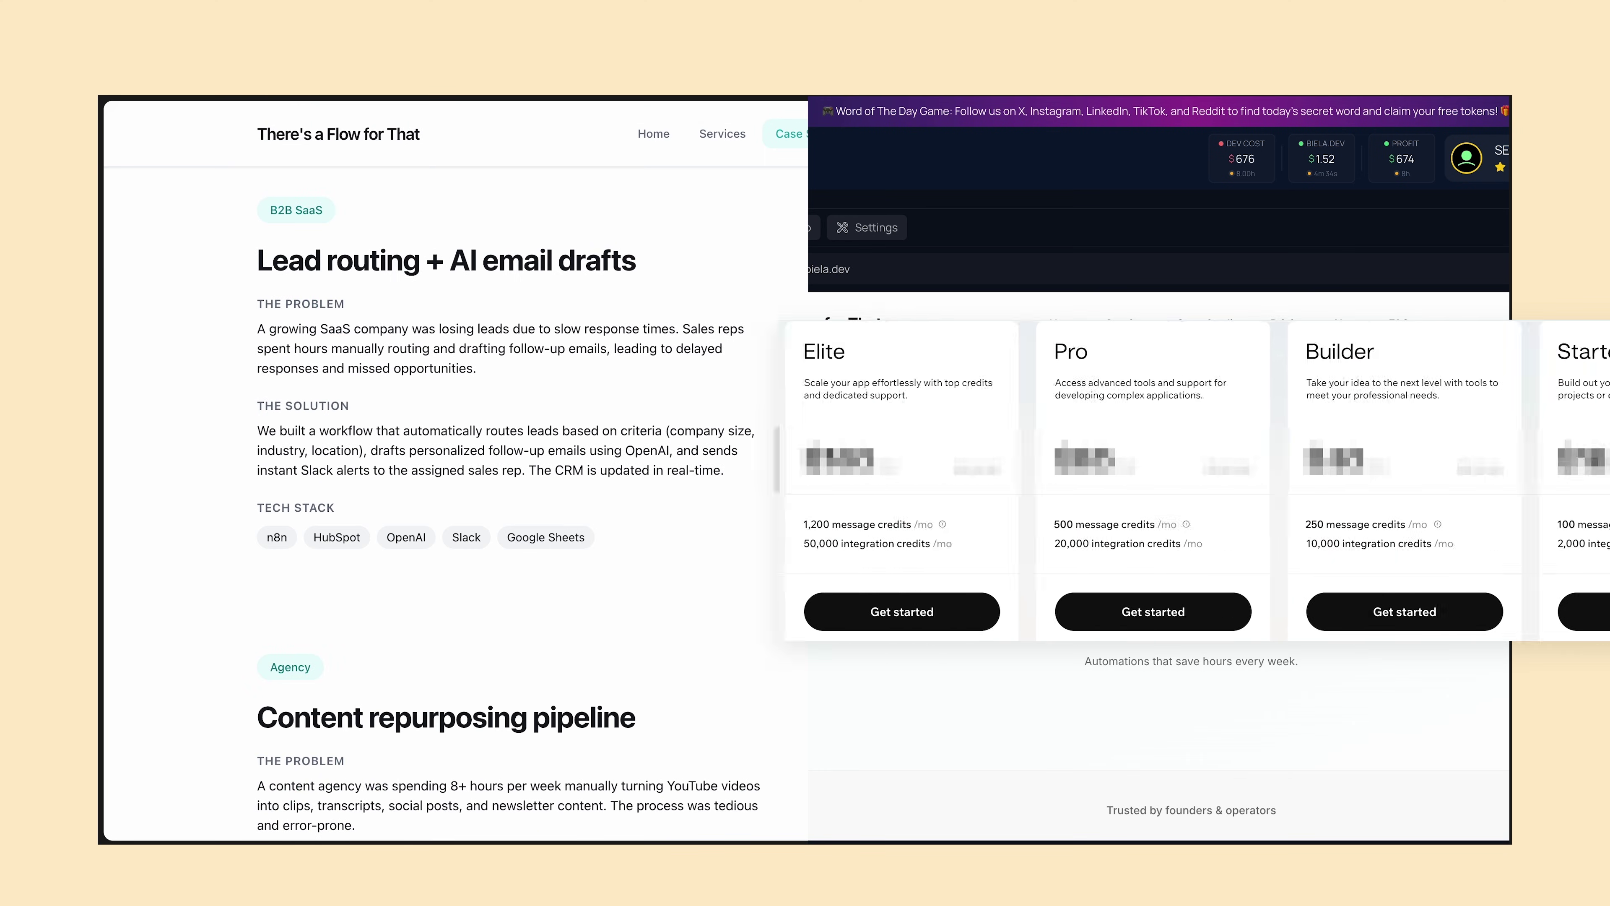
scroll(1133, 624, "down", 5)
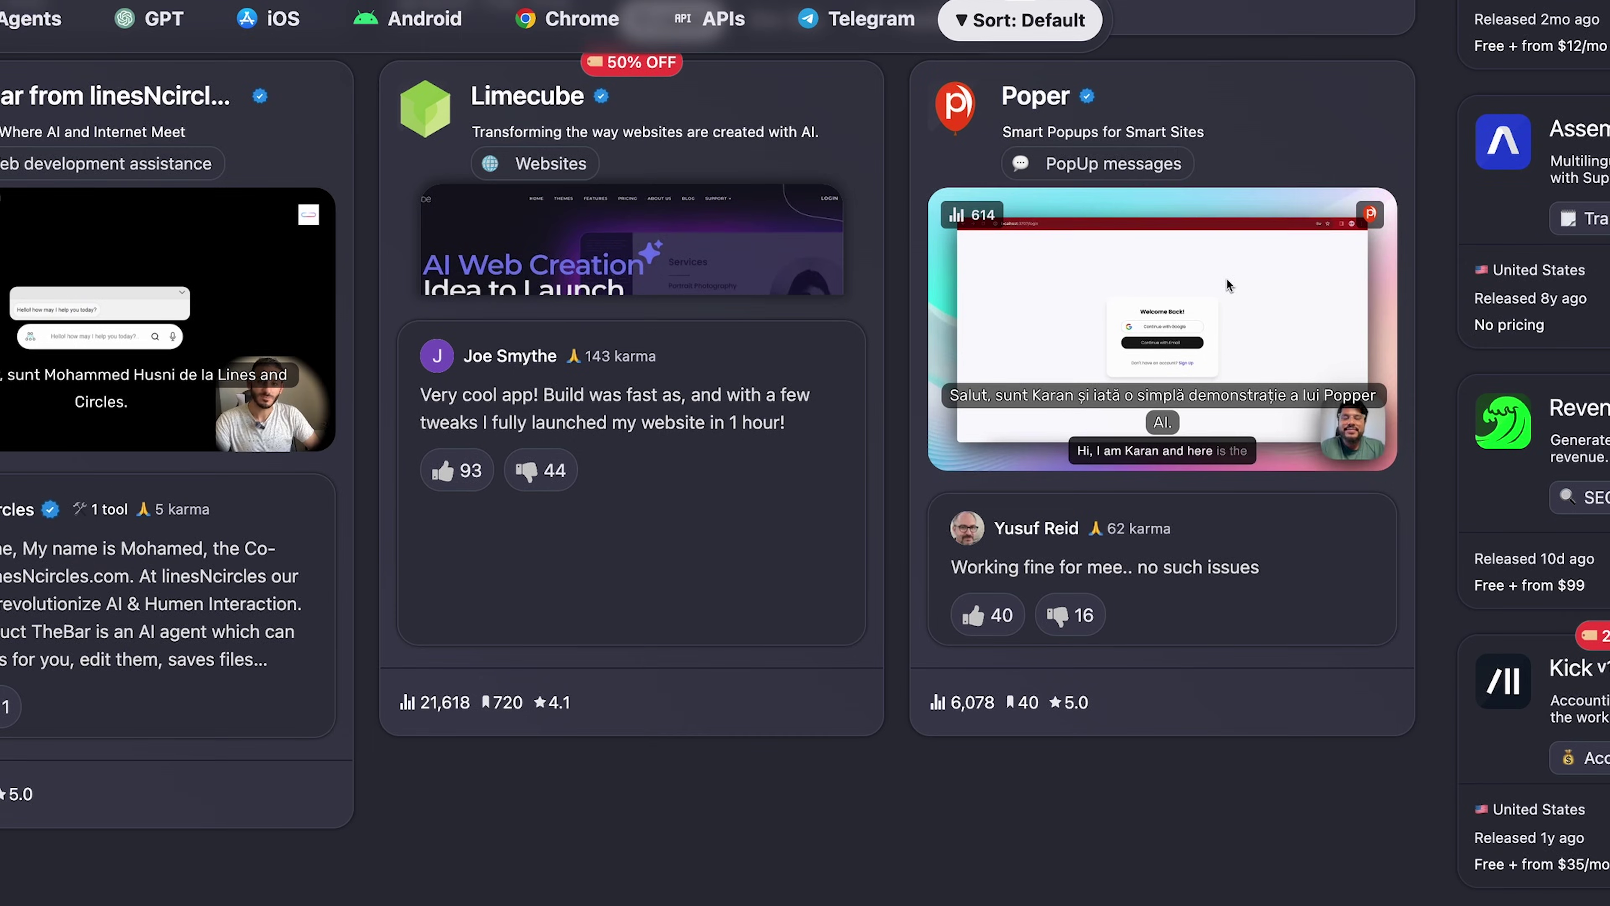
scroll(1227, 277, "down", 8)
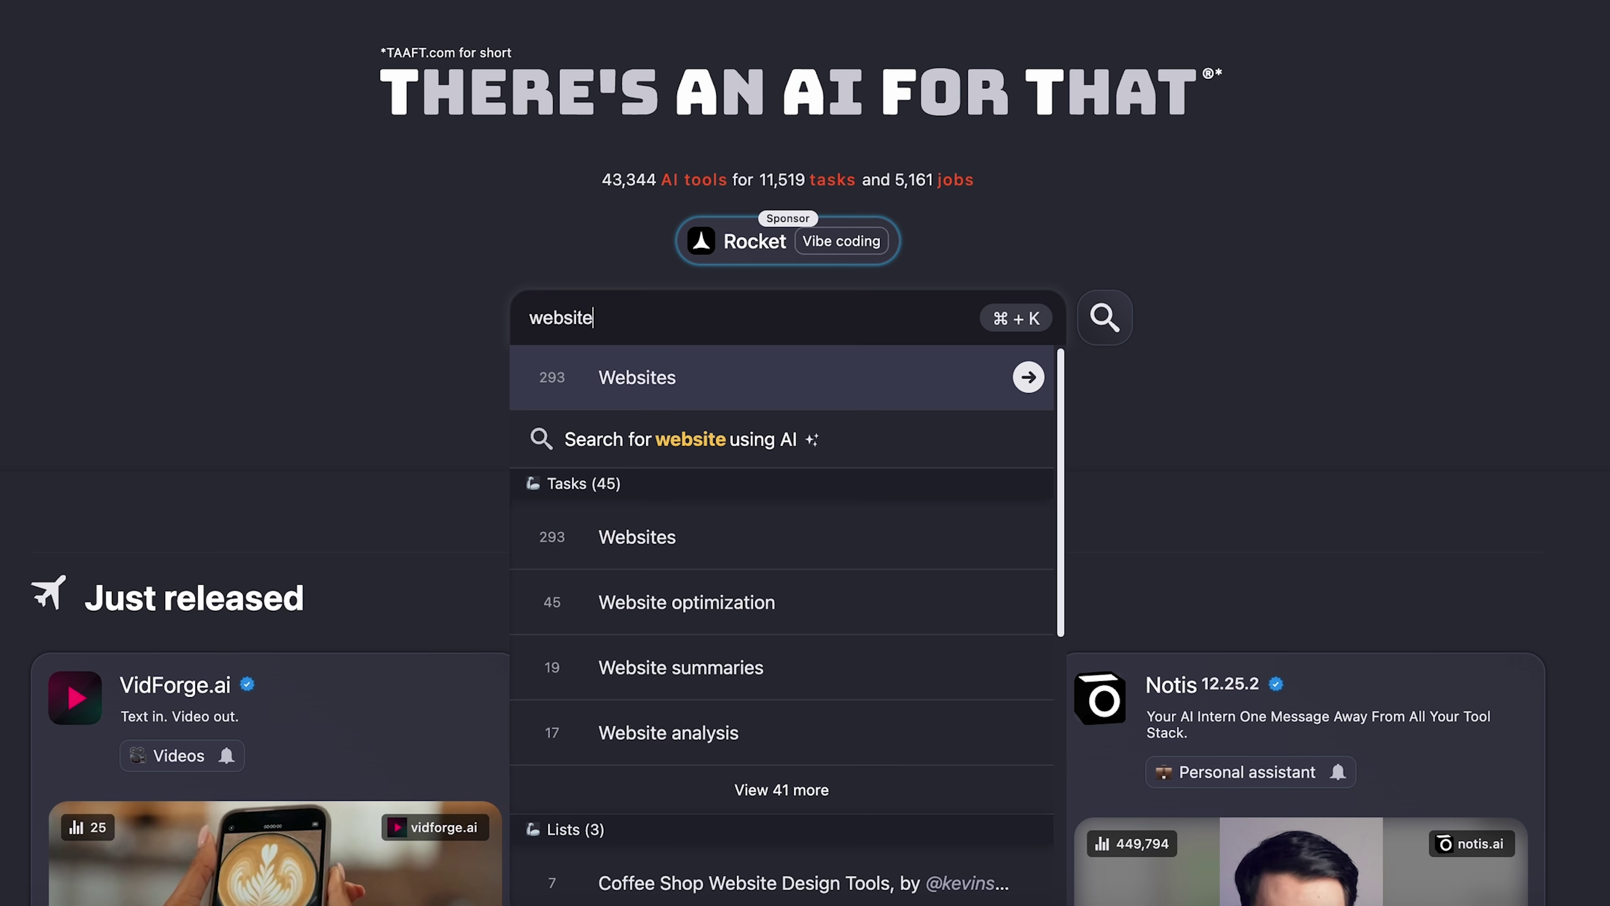
type("build")
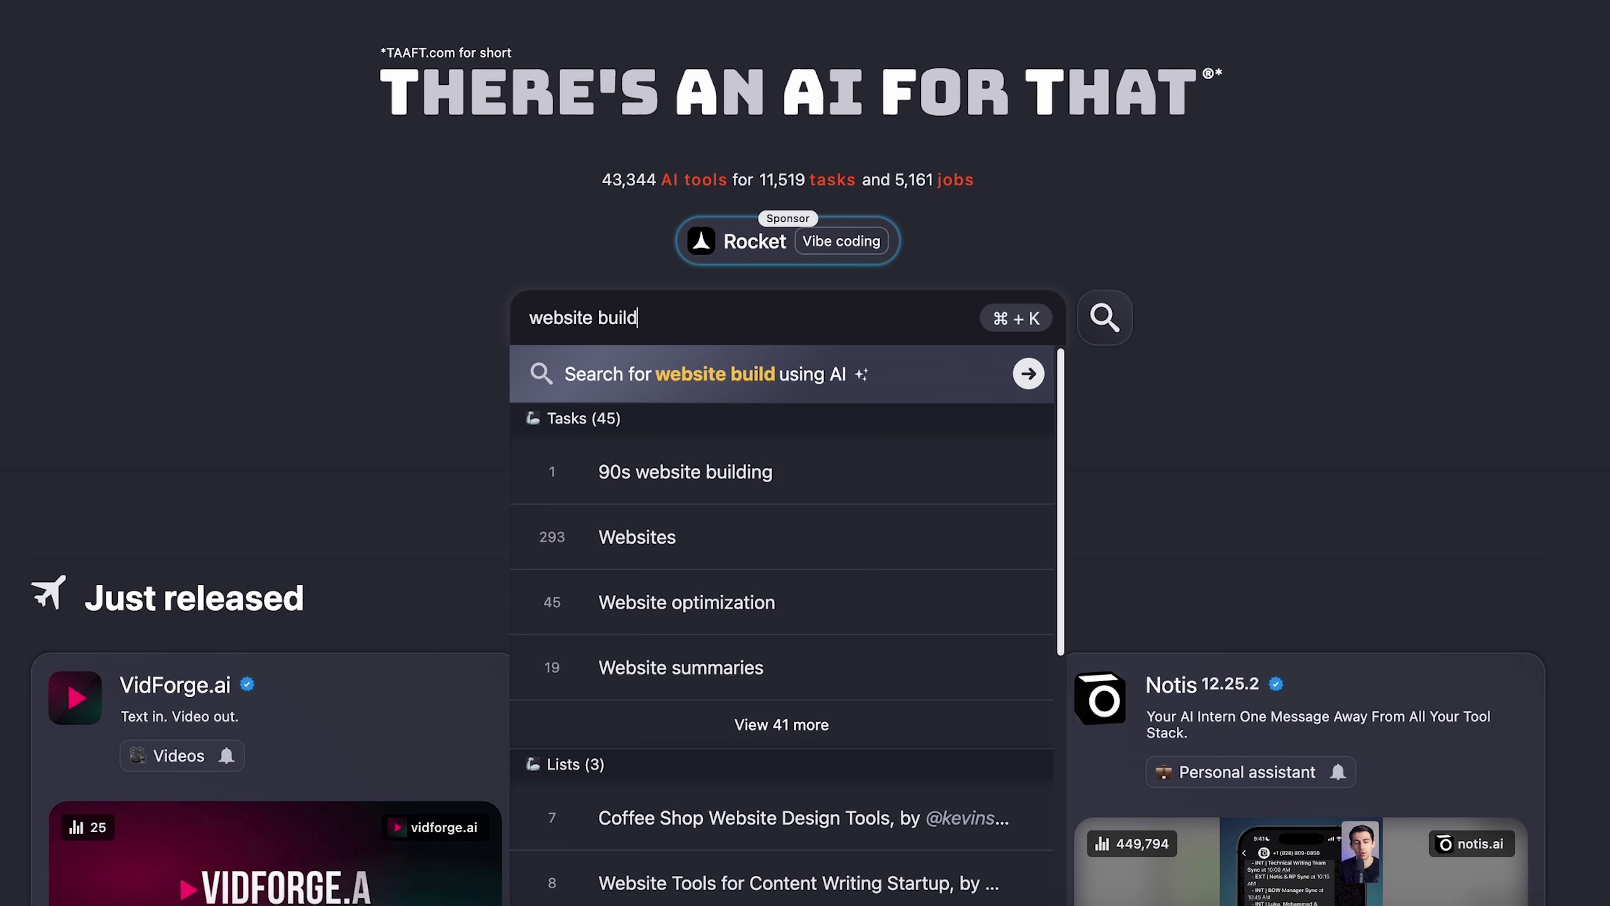
type("er")
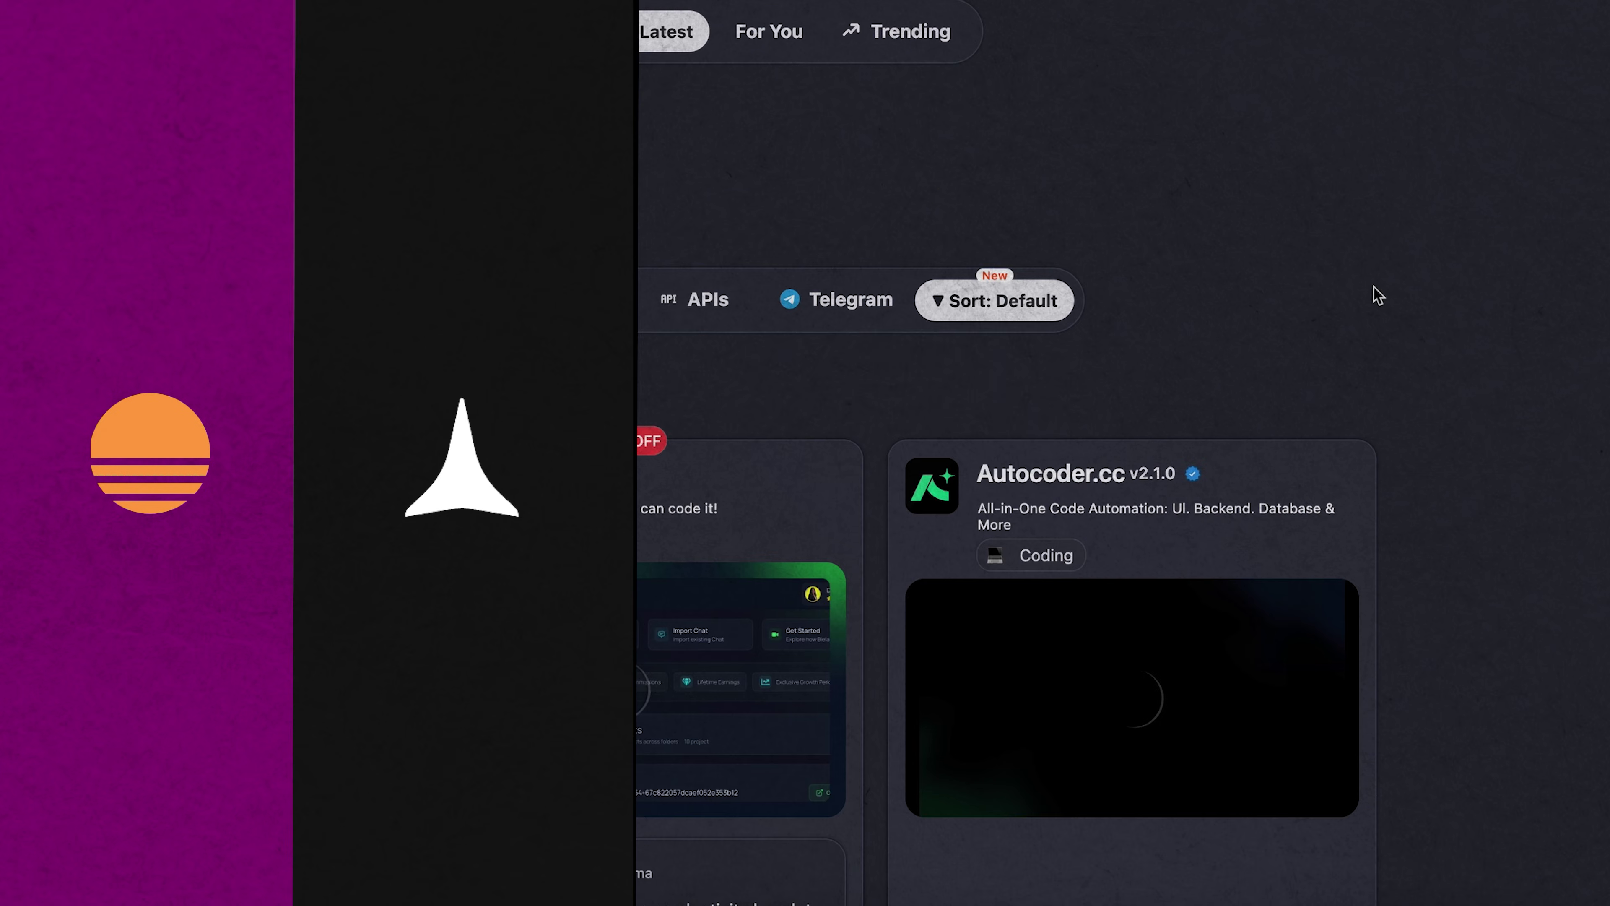
scroll(1369, 336, "down", 5)
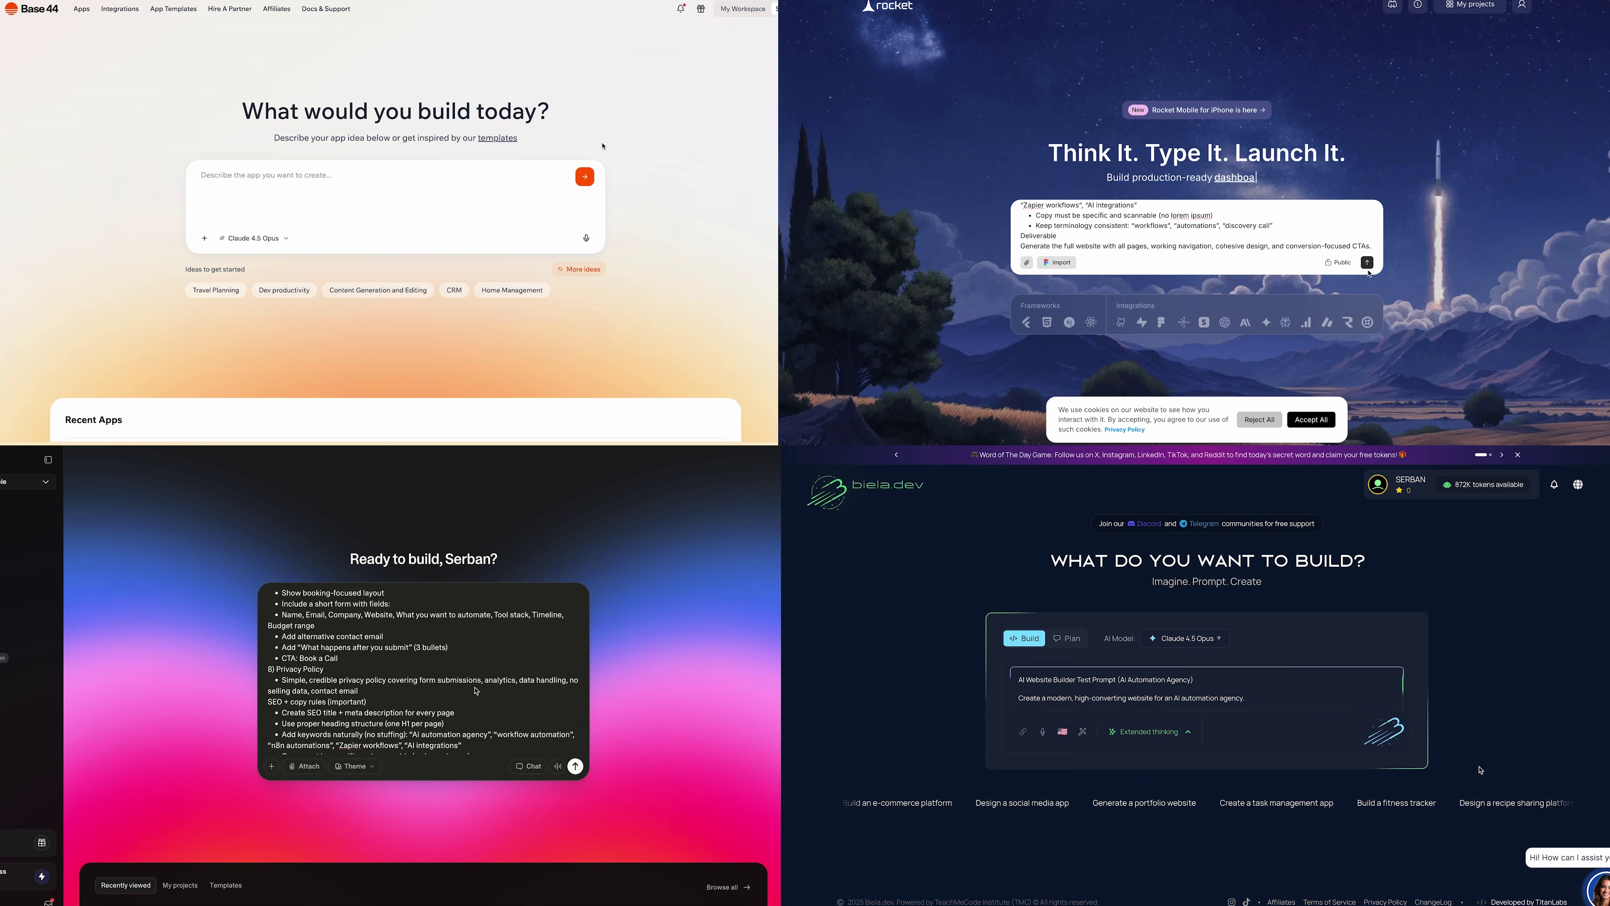
Paste the full There's a Flow for That agency-site brief into Base44 and submit it.
key("ctrl+v")
left_click(1367, 262)
left_click(1385, 733)
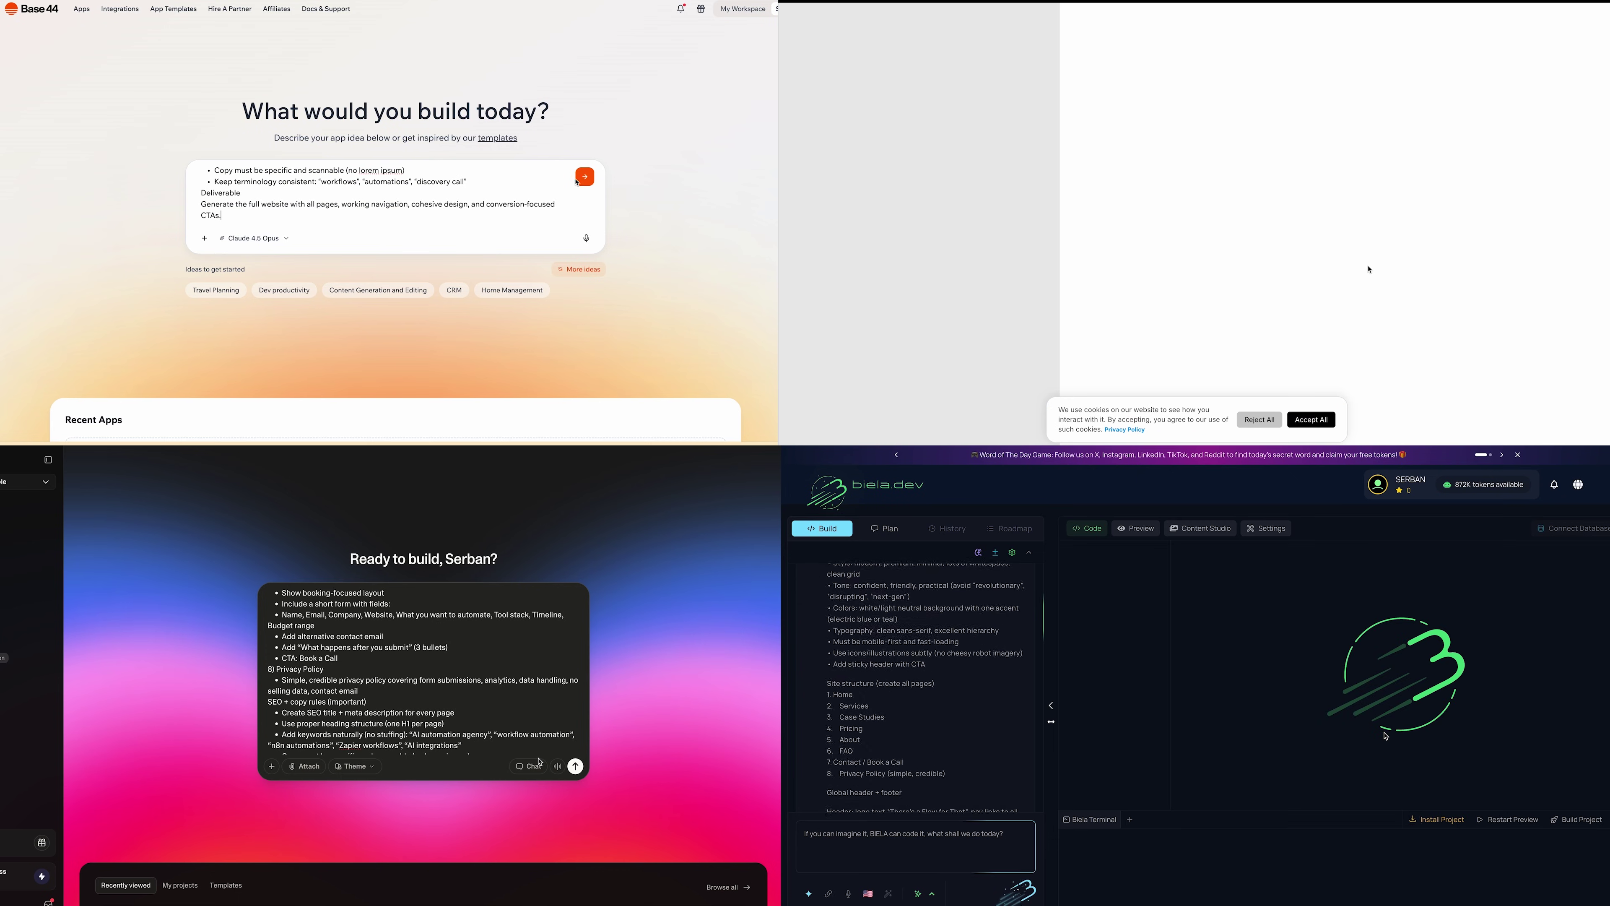
left_click(586, 182)
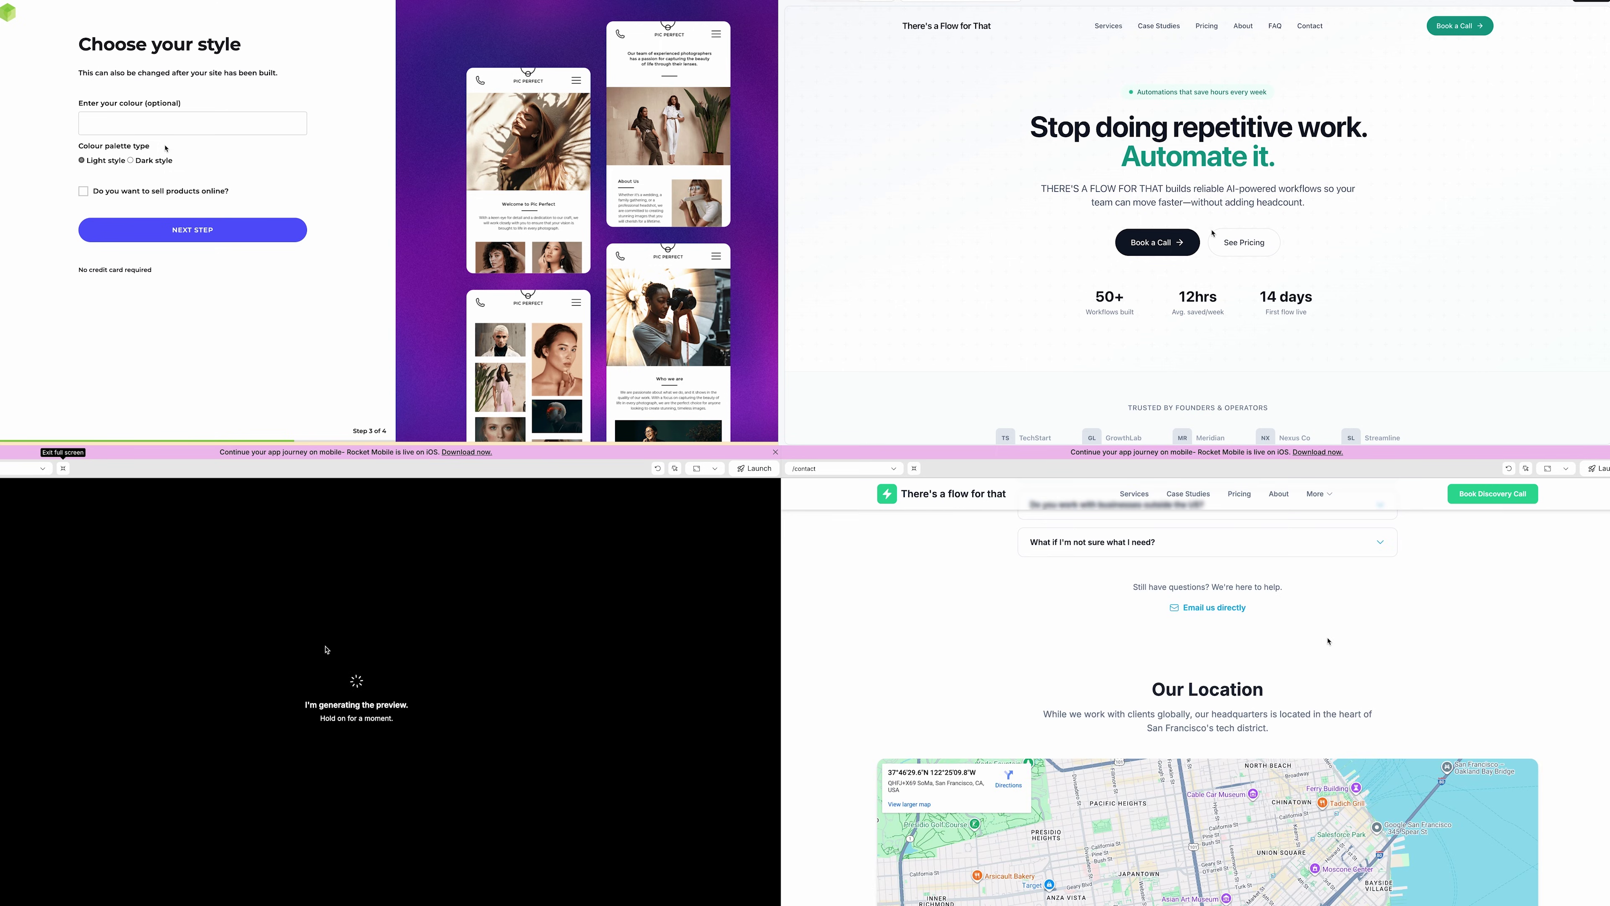
Include the About and Services pages in the site and continue past page selection.
left_click(192, 230)
scroll(982, 191, "down", 10)
scroll(1089, 668, "down", 10)
left_click(83, 131)
left_click(83, 169)
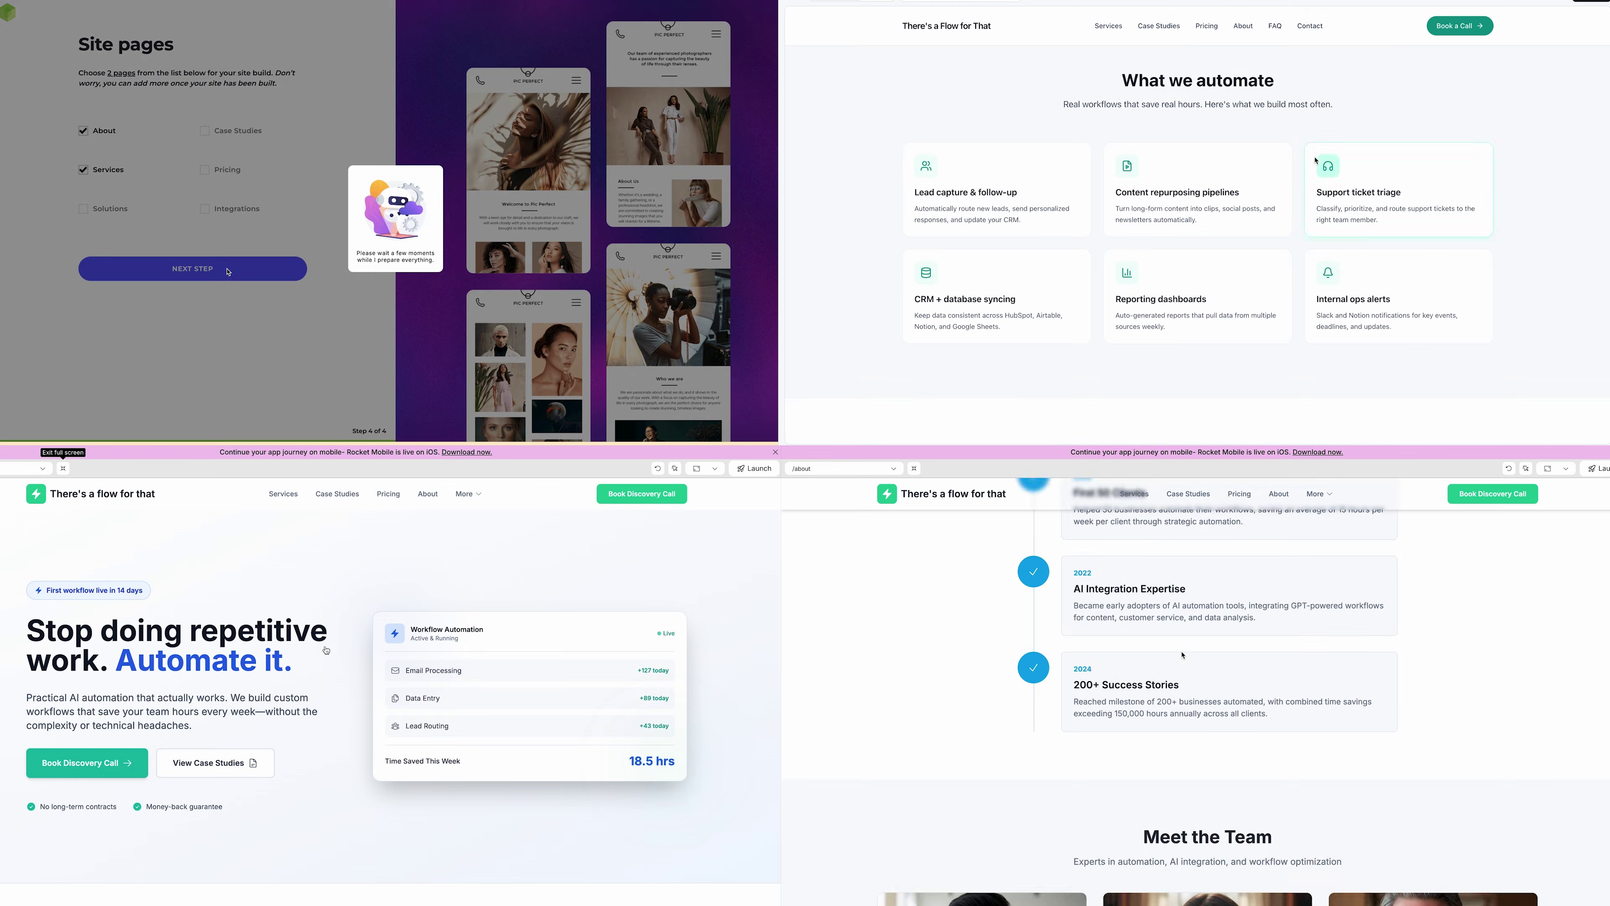
left_click(192, 269)
scroll(1077, 190, "down", 10)
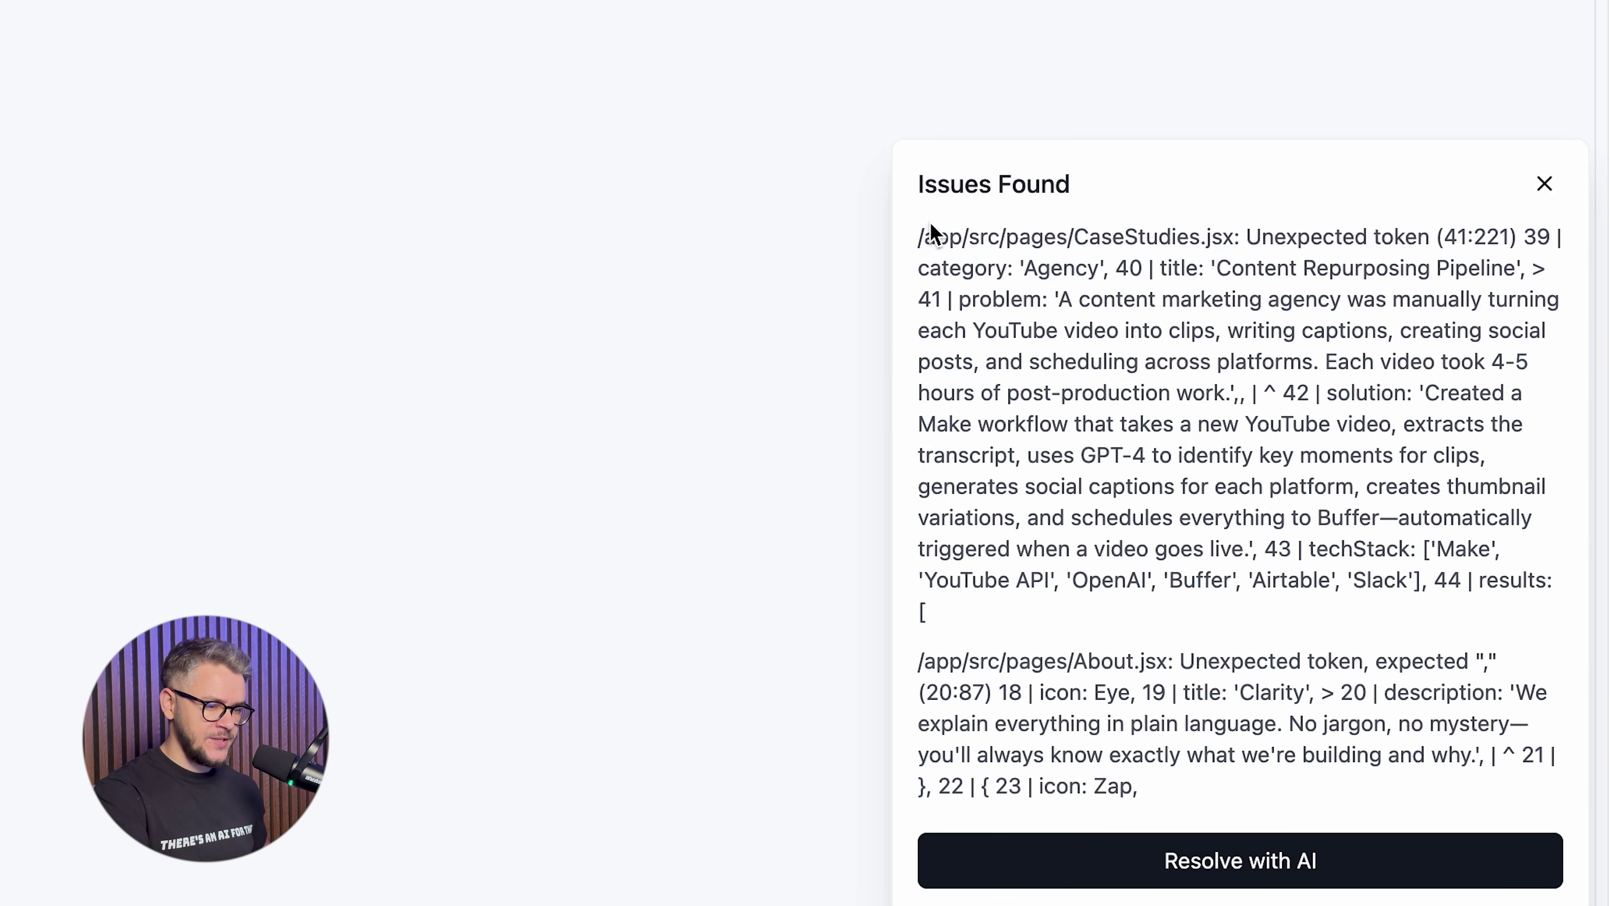
Read the CaseStudies.jsx and About.jsx syntax errors and have Base44 resolve them with AI.
left_click_drag(930, 235, 1395, 629)
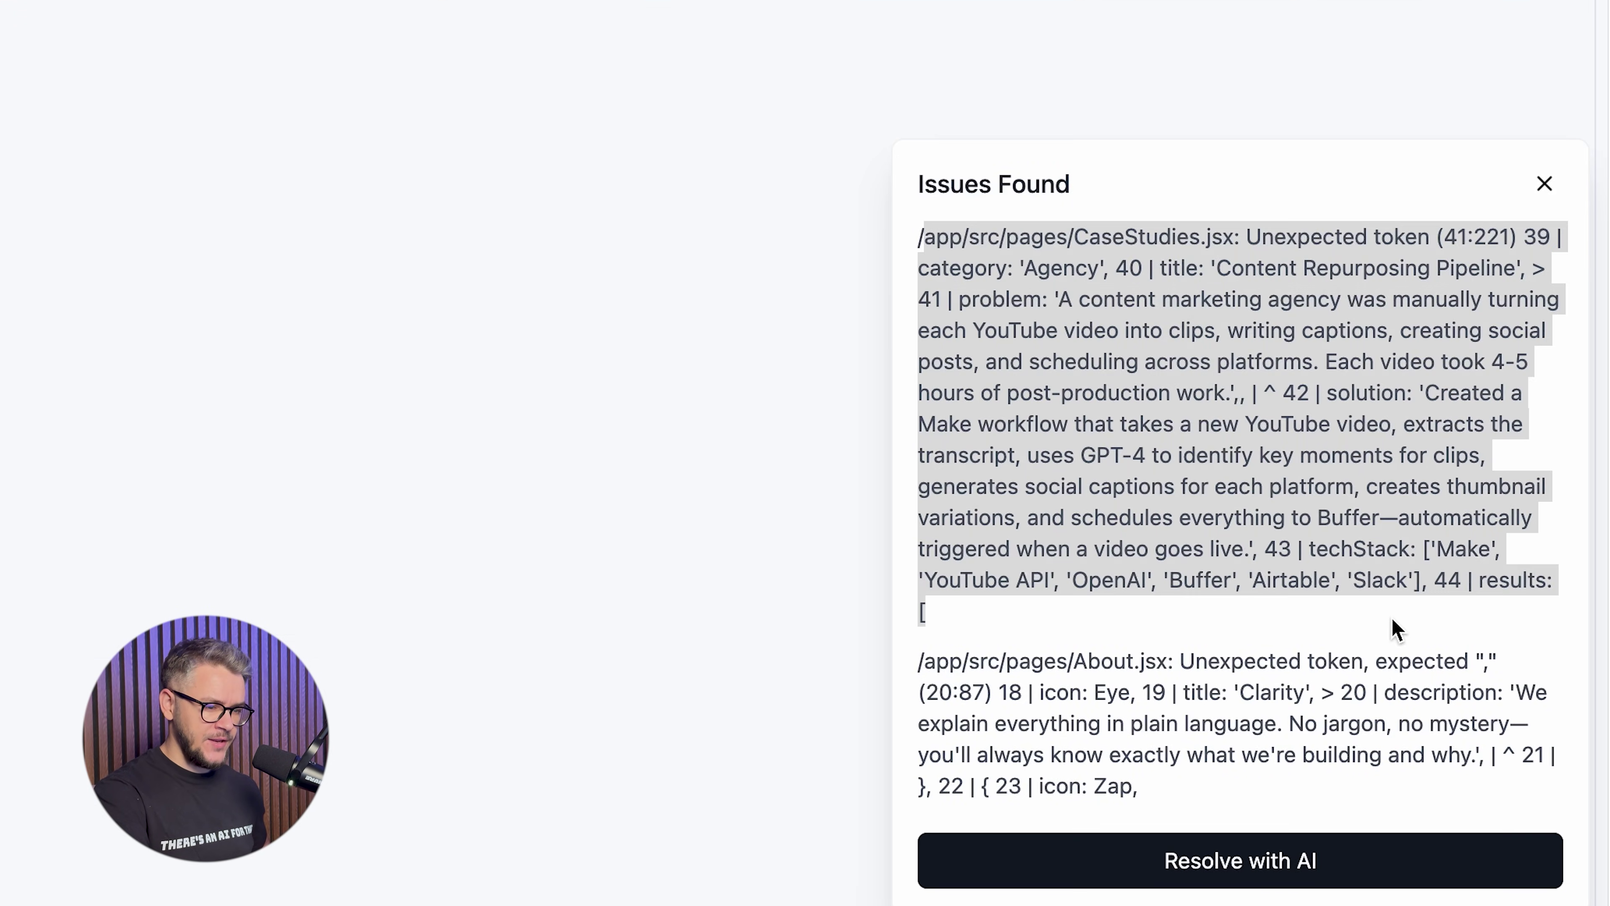
left_click(1395, 629)
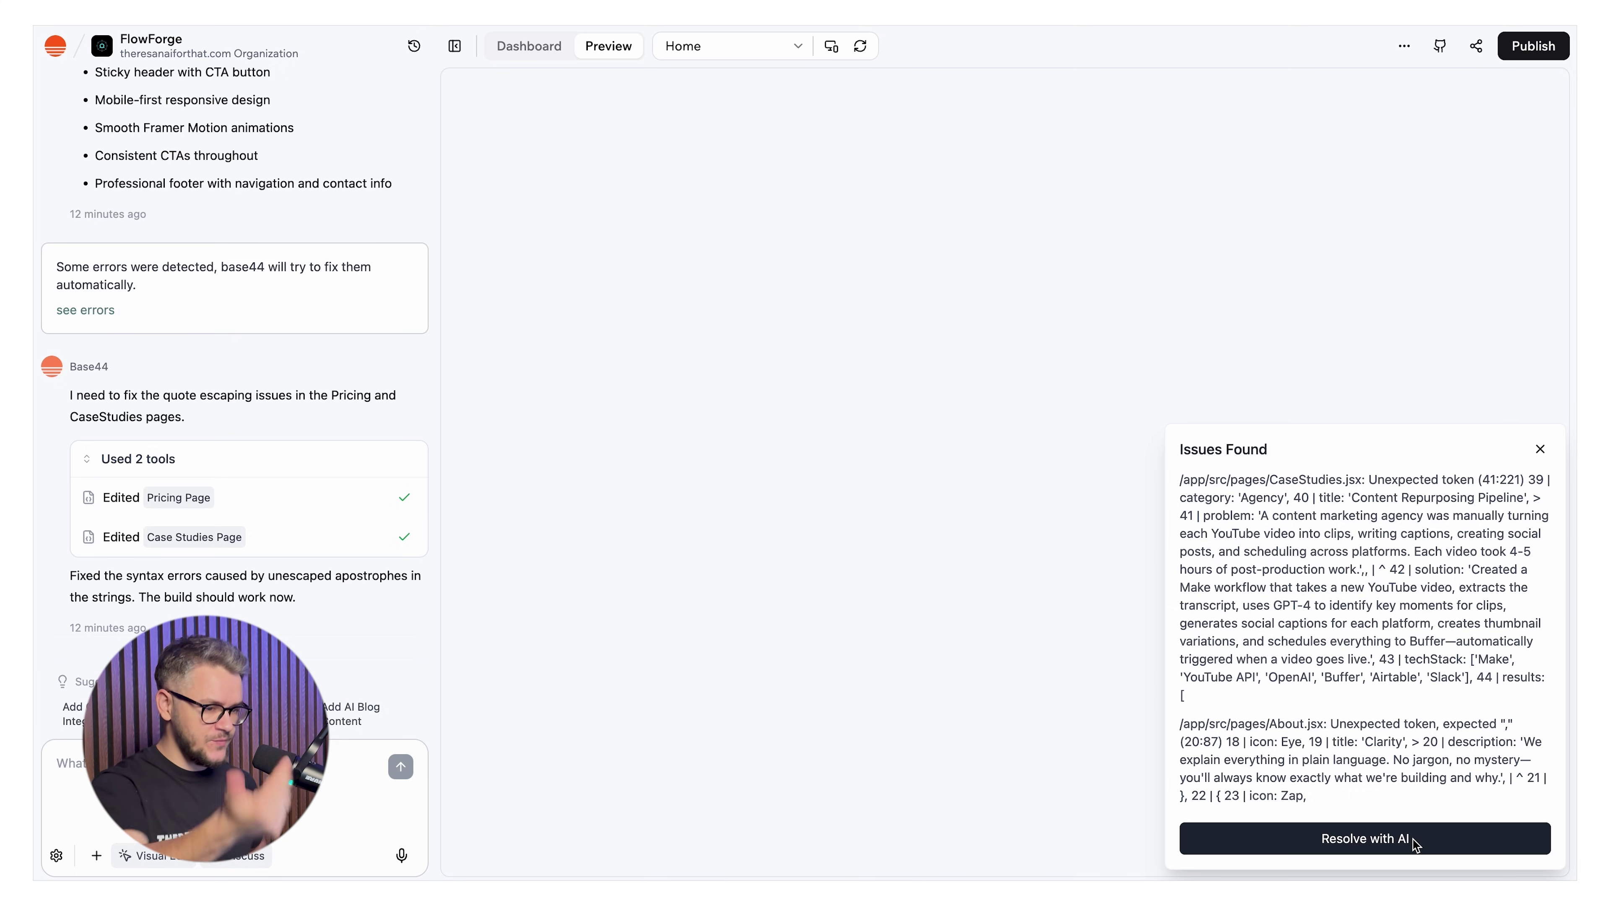
left_click(1403, 841)
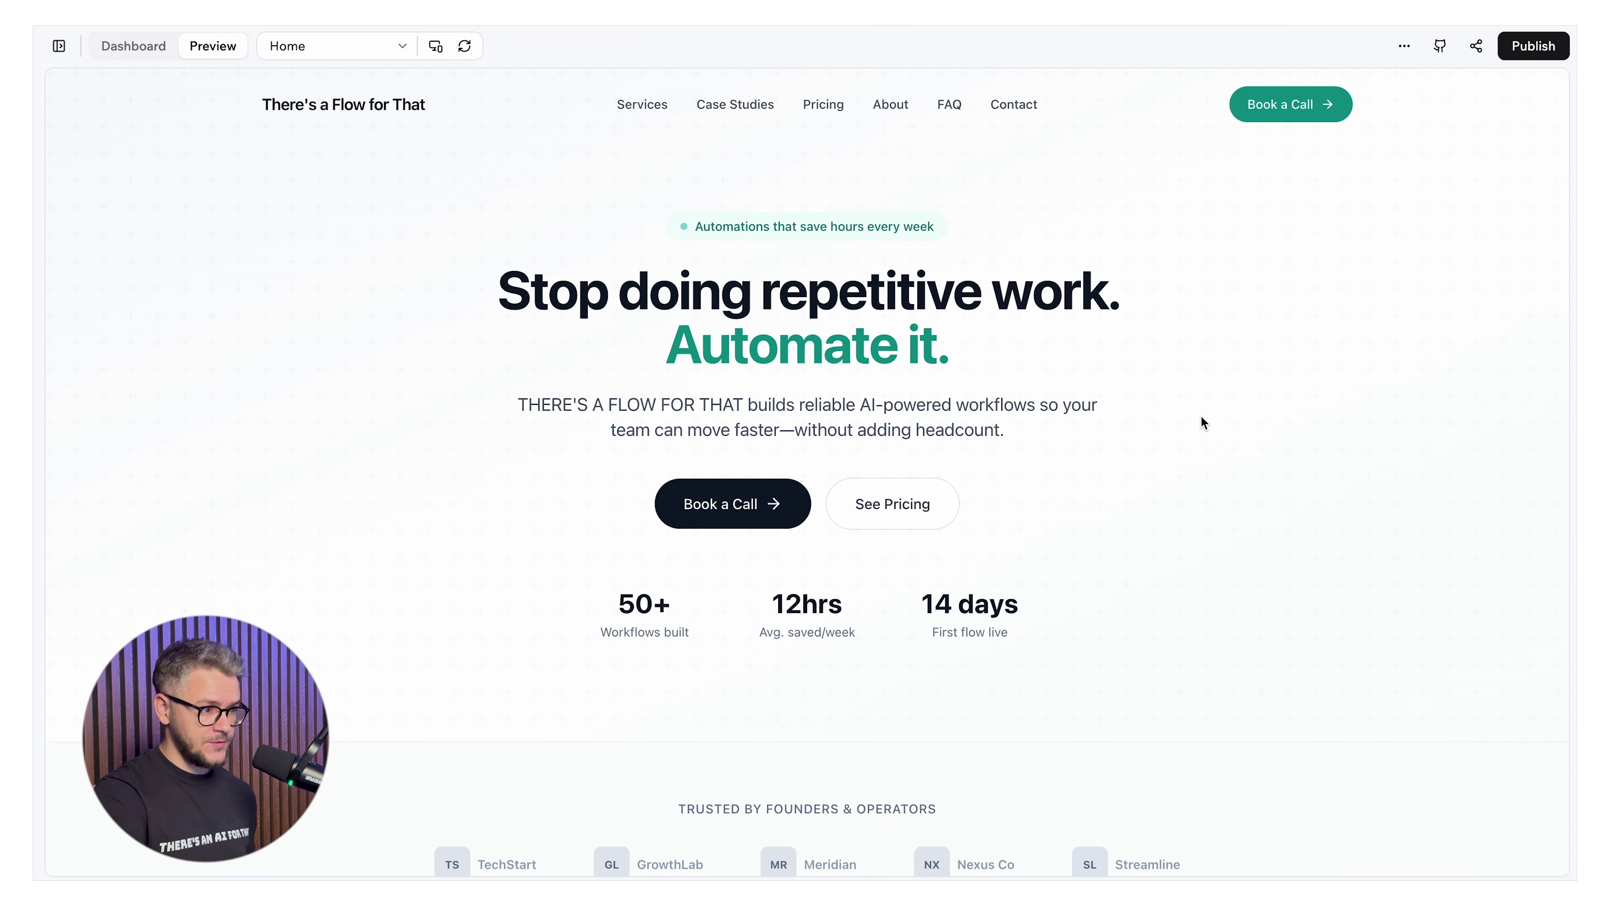
Scroll through the generated Home page from the hero down to the footer.
scroll(1201, 419, "down", 5)
scroll(1201, 417, "down", 8)
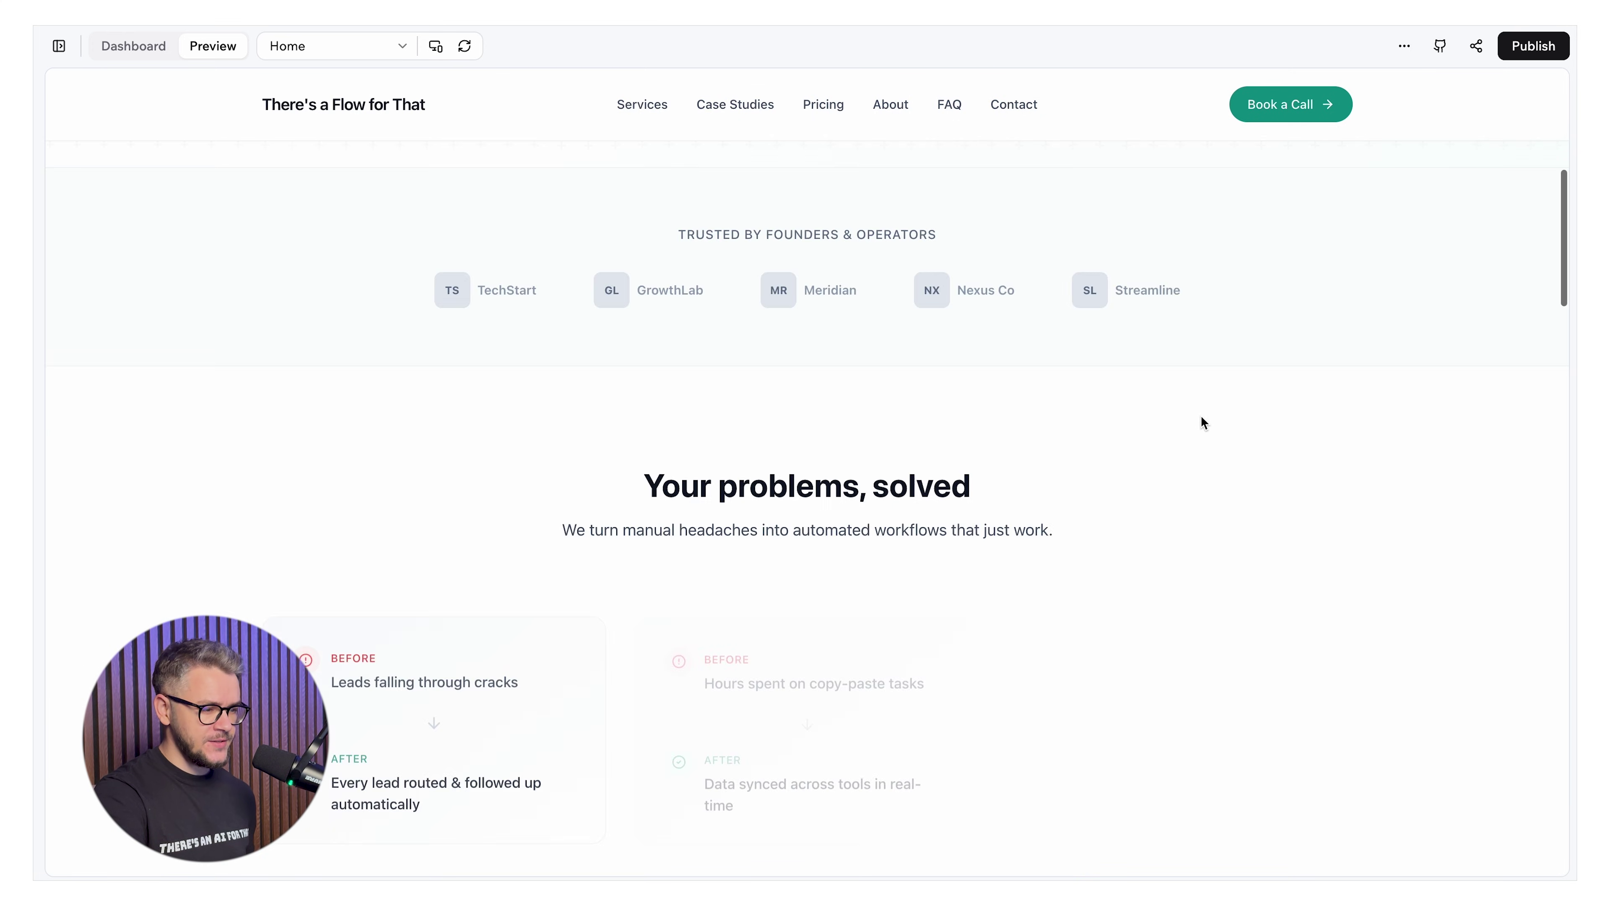
scroll(1134, 456, "down", 10)
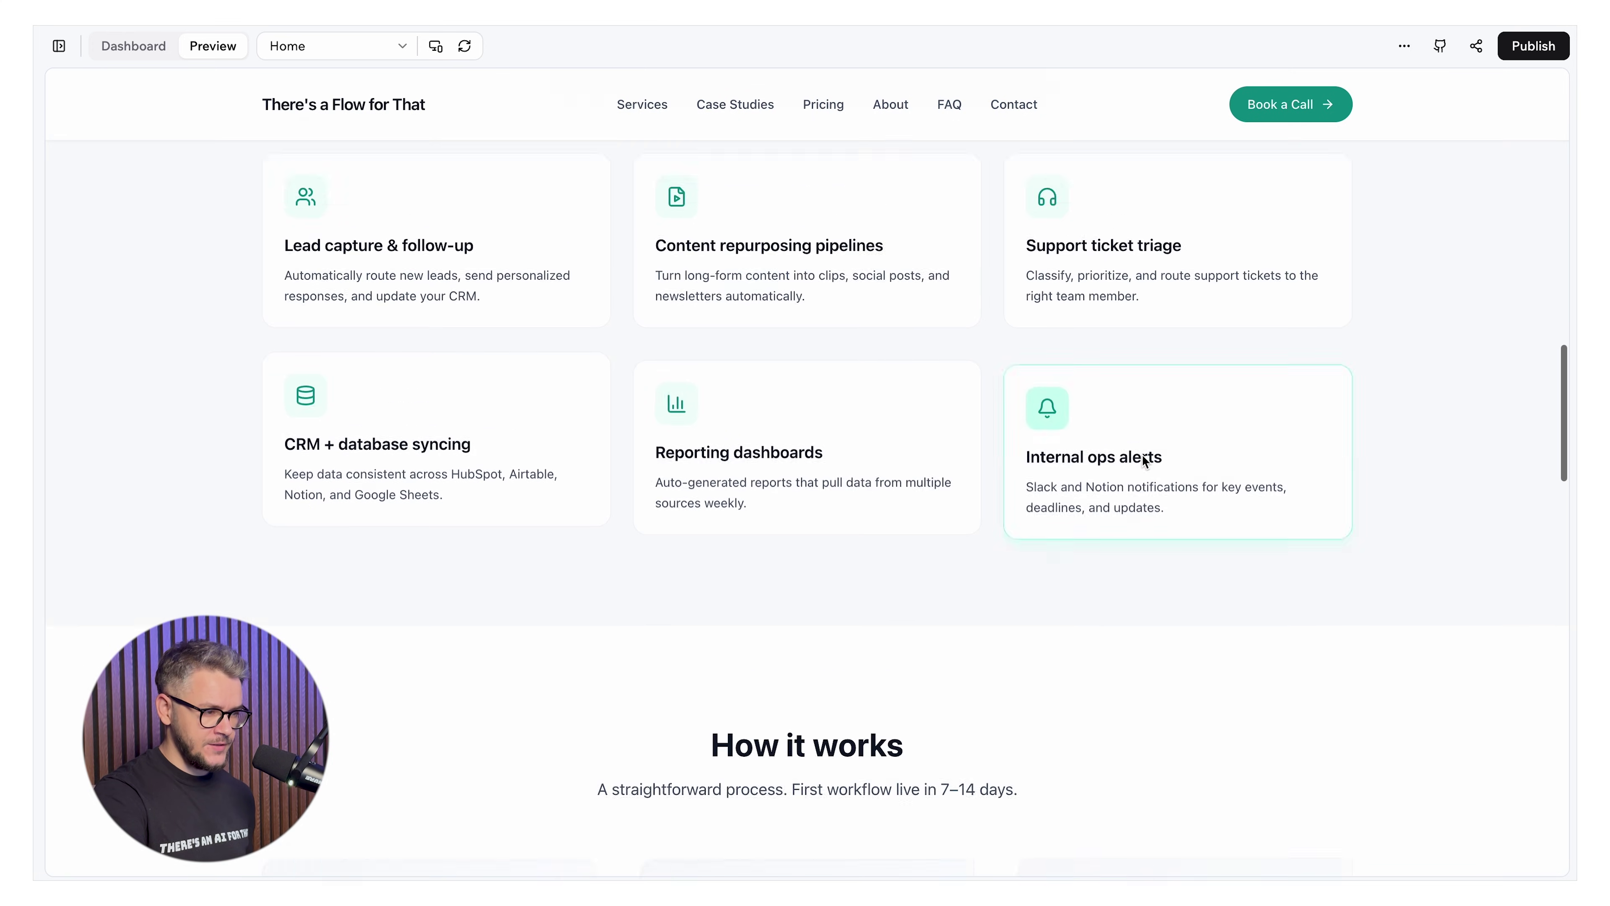
scroll(794, 302, "up", 2)
scroll(1023, 343, "down", 1)
scroll(1023, 343, "down", 14)
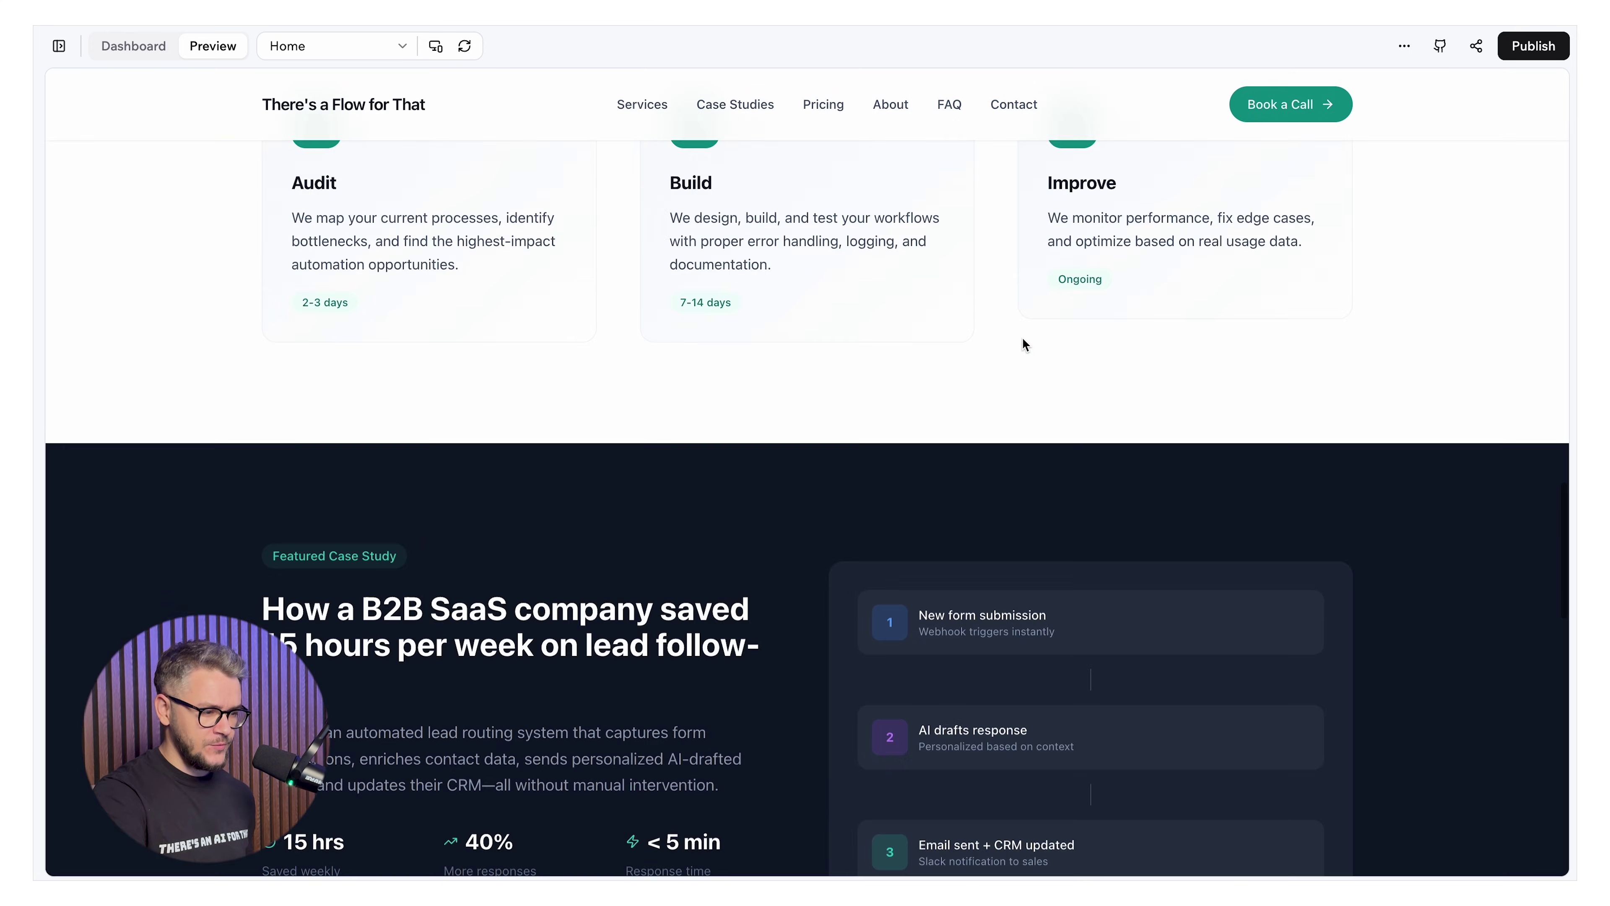
scroll(924, 342, "down", 6)
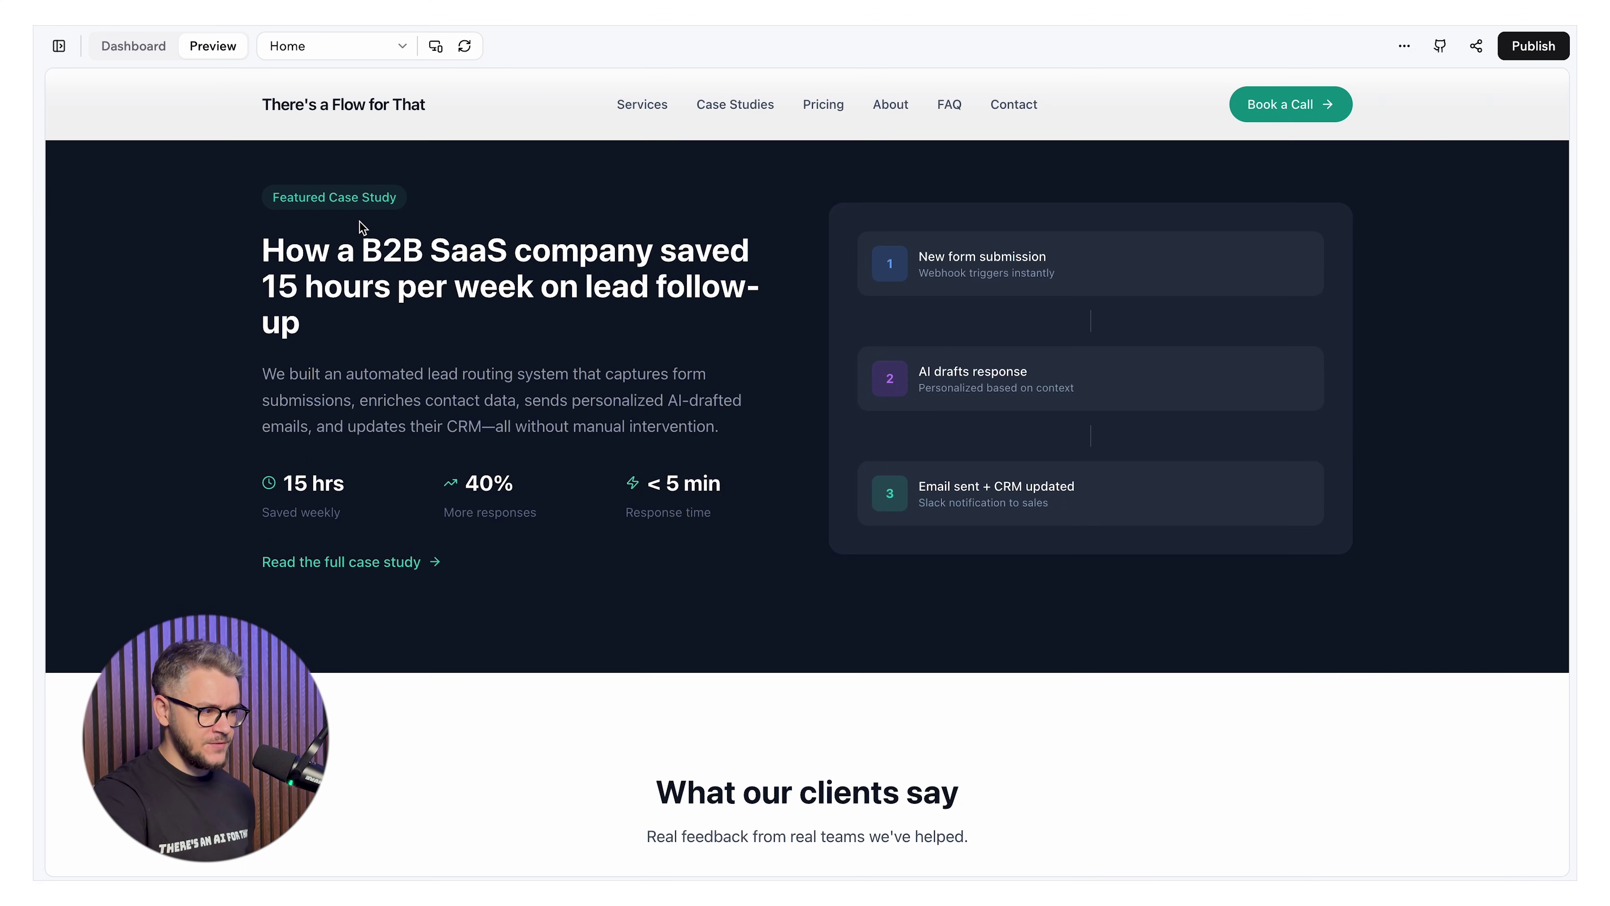
scroll(868, 464, "down", 6)
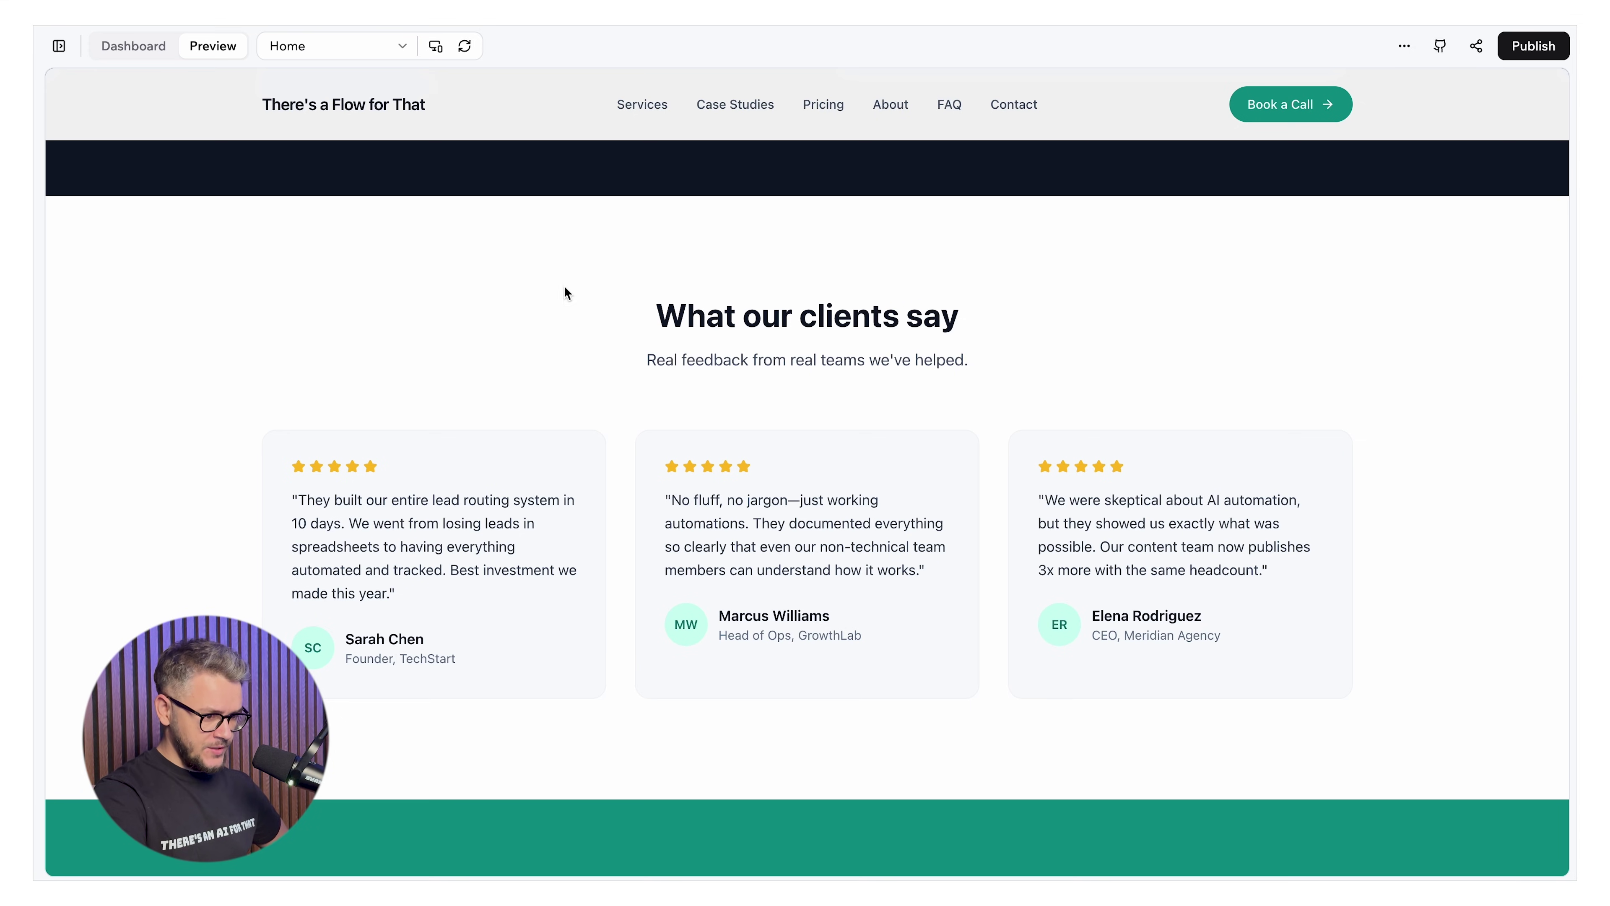
scroll(538, 547, "down", 8)
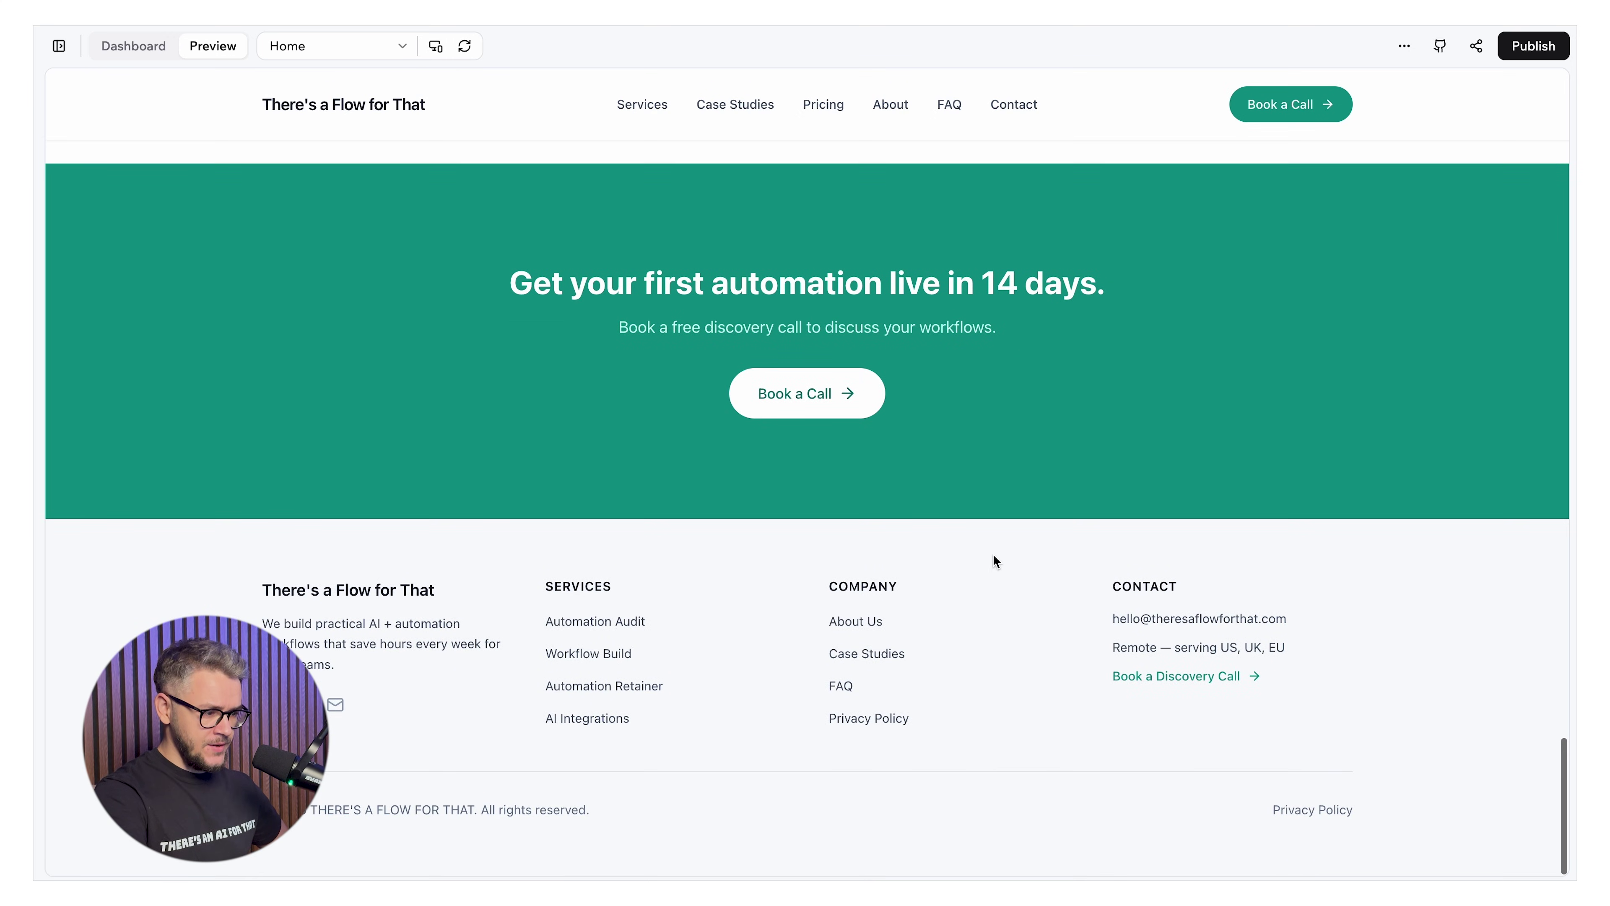
Open the Contact page with its booking form via the hero's Book a Call link.
left_click(343, 104)
scroll(777, 503, "down", 10)
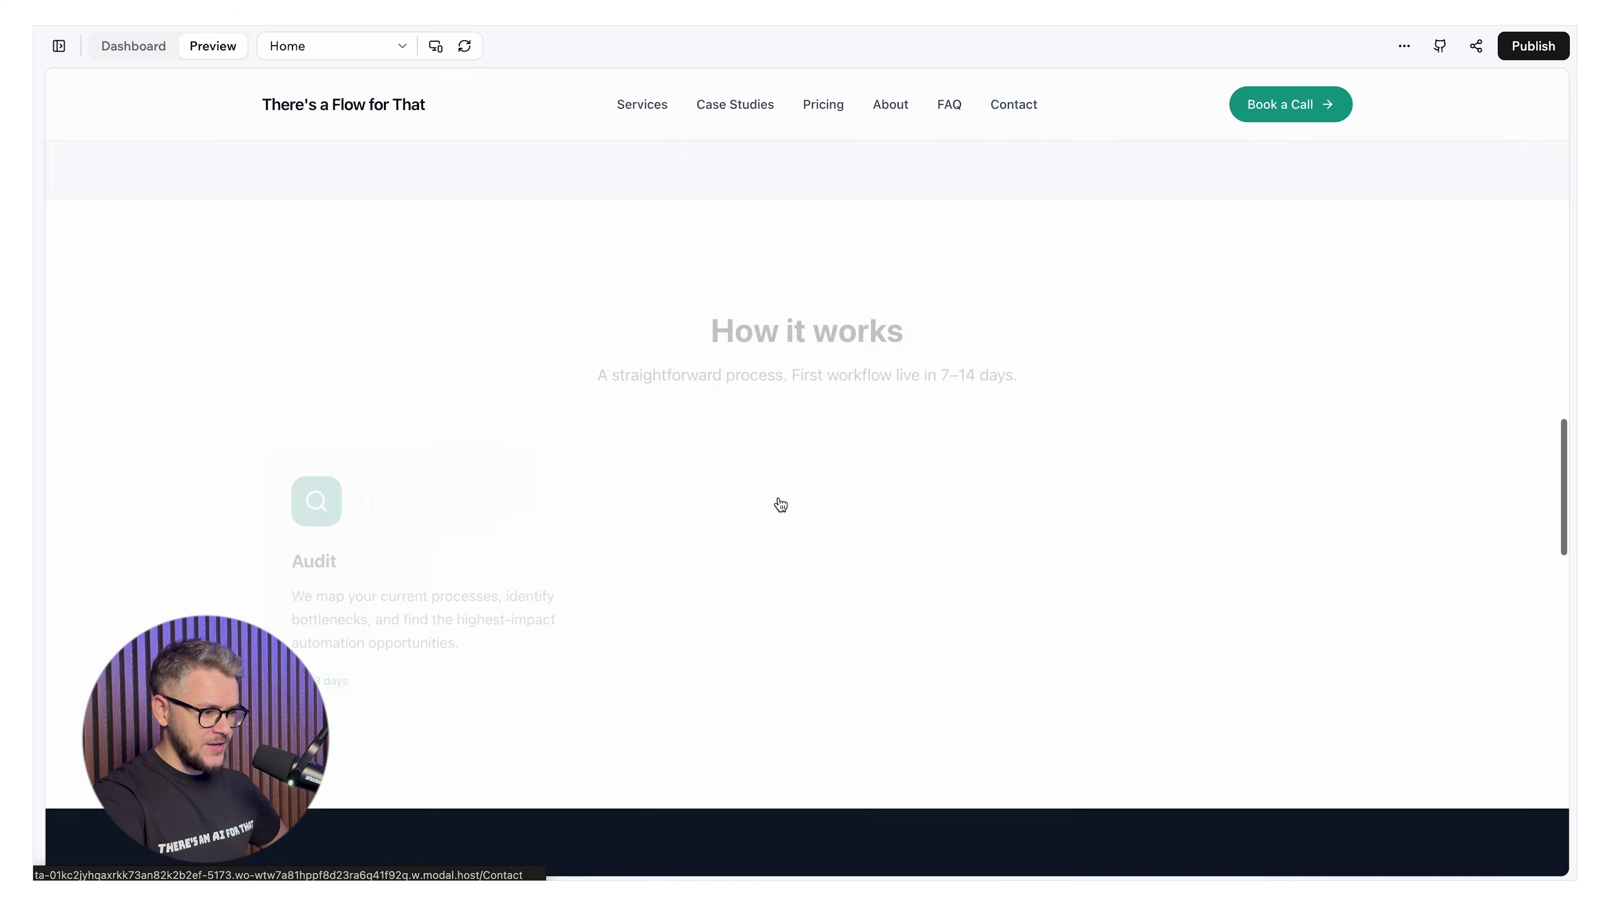
left_click(1013, 104)
left_click(343, 104)
scroll(737, 444, "down", 1)
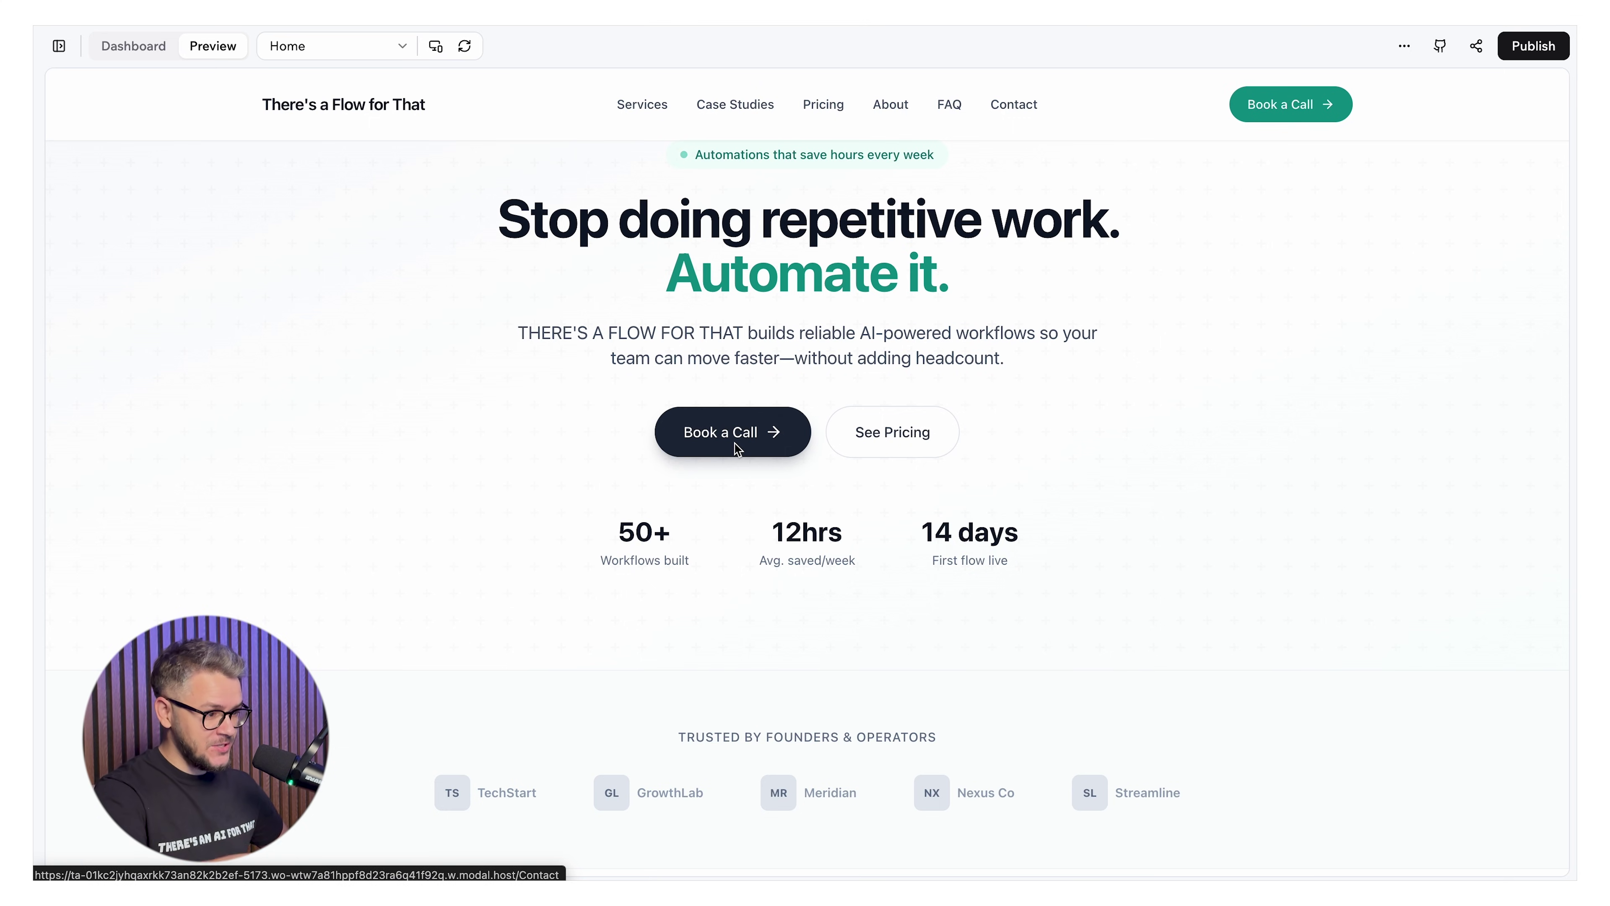
left_click(747, 446)
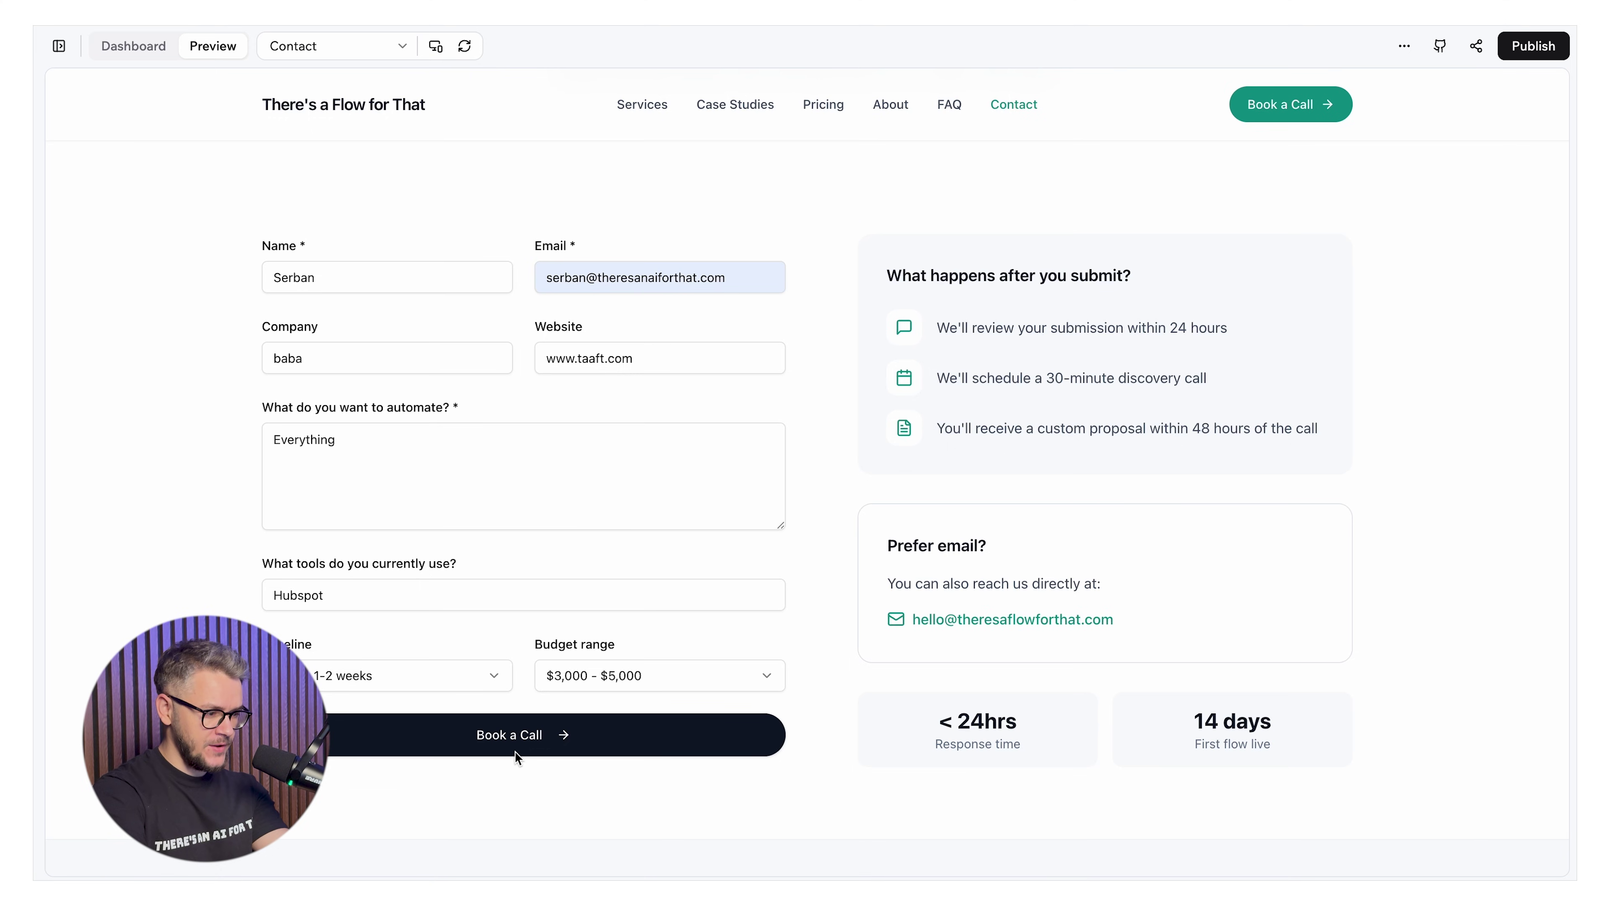
Submit the test inquiry, check the thank-you confirmation, and go to Case Studies.
left_click(527, 748)
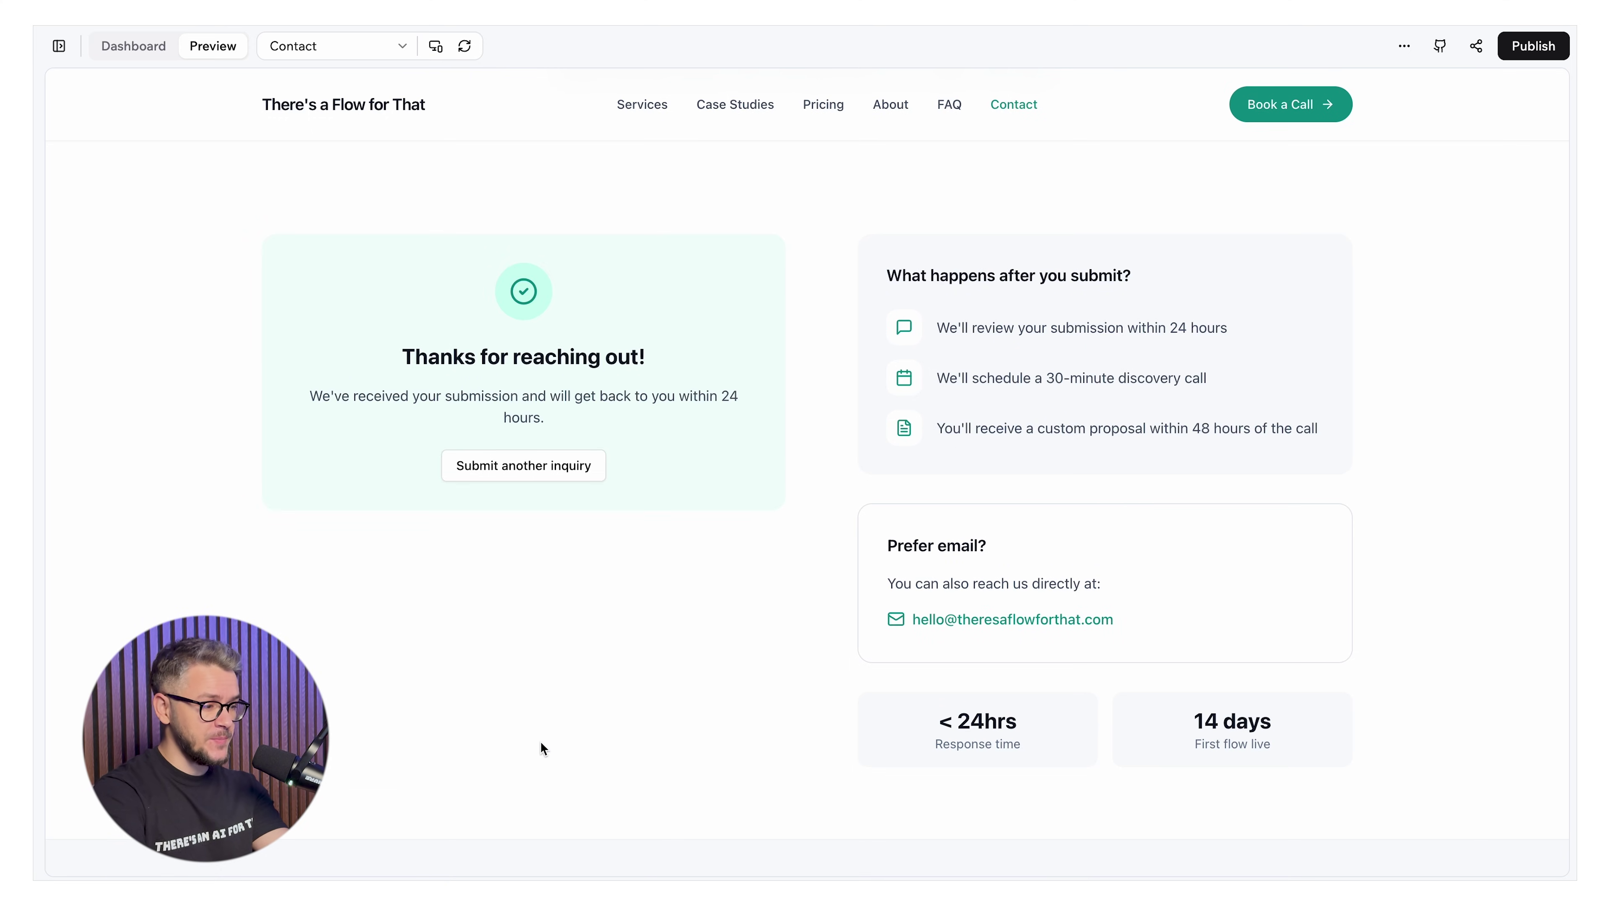
scroll(895, 492, "up", 3)
left_click_drag(895, 492, 1182, 498)
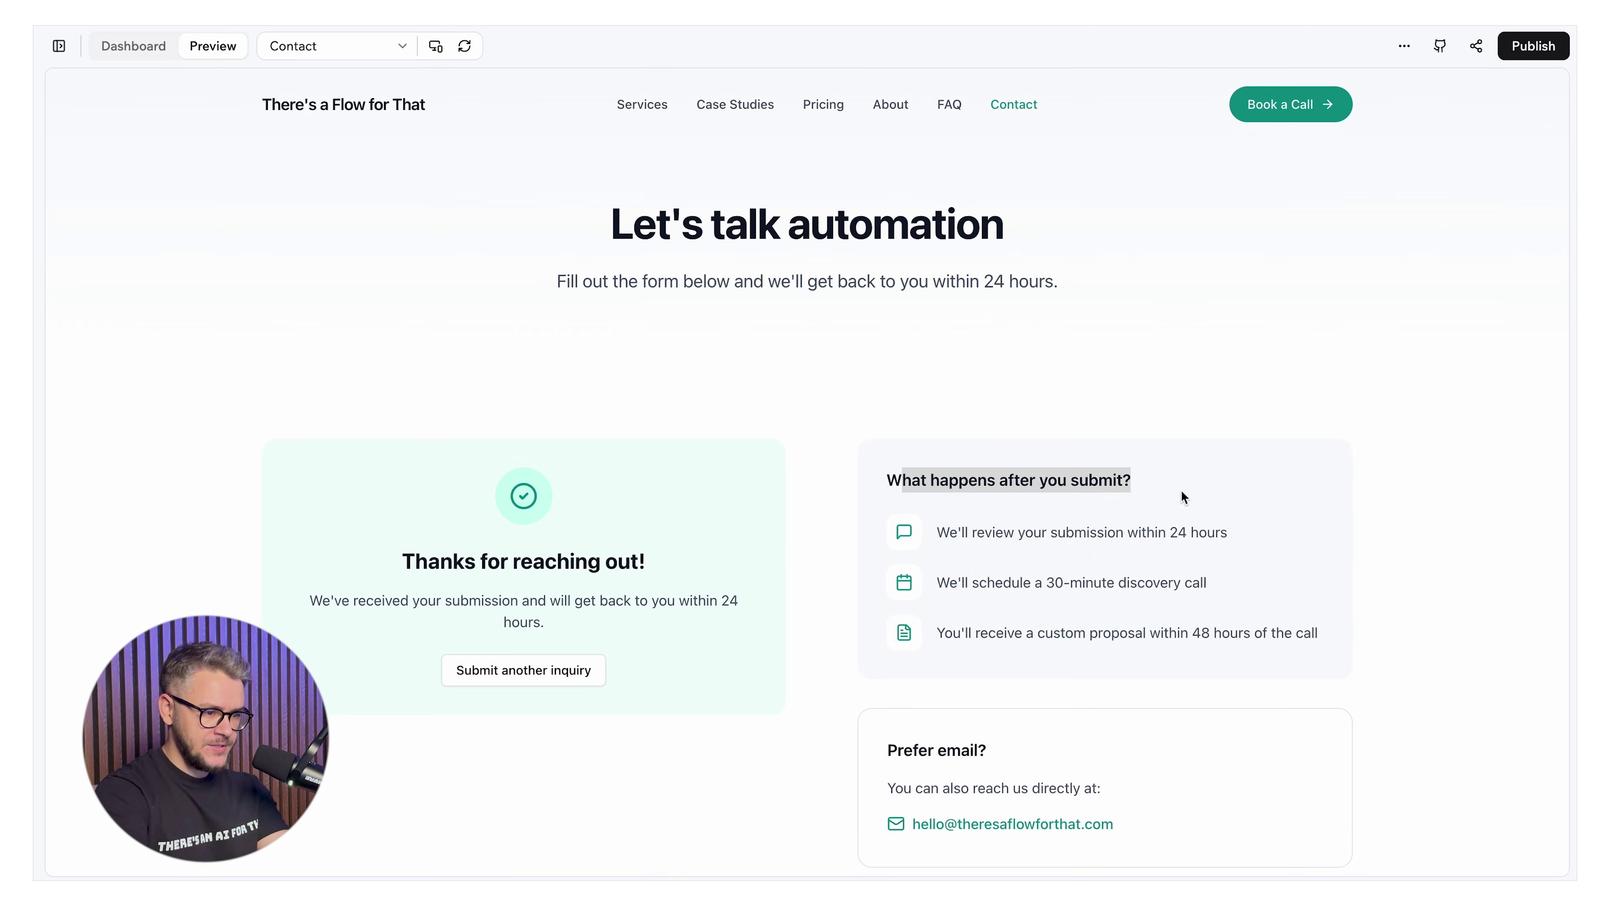
left_click(751, 105)
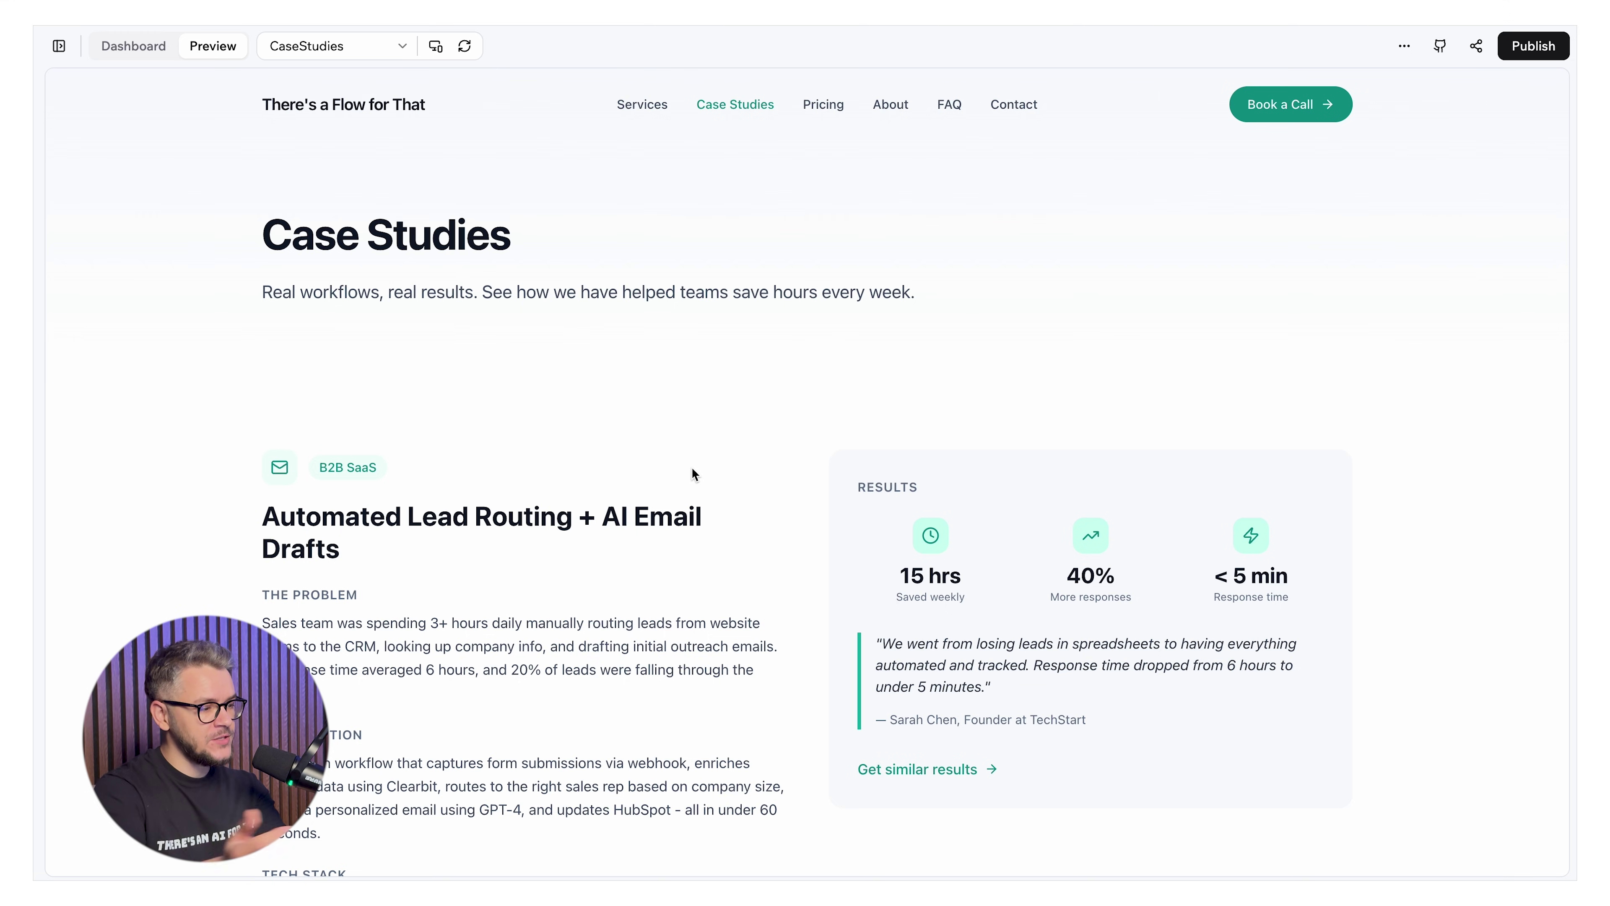
Scroll the Case Studies page, then open Pricing and try the Growth plan's get-started button.
scroll(463, 342, "down", 3)
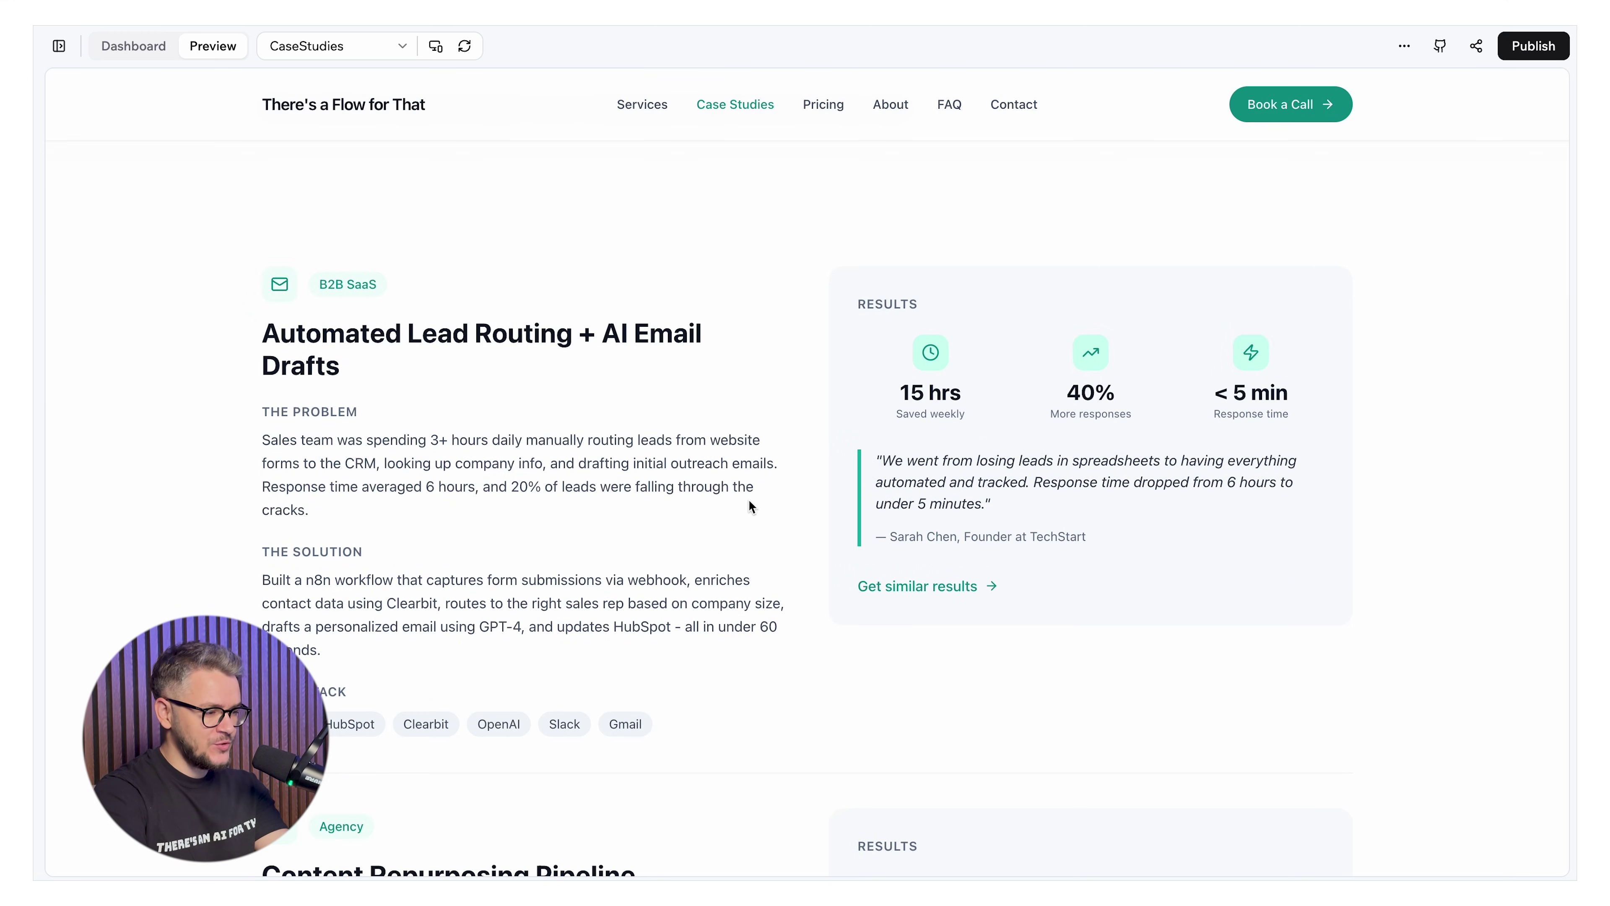
scroll(751, 506, "down", 1)
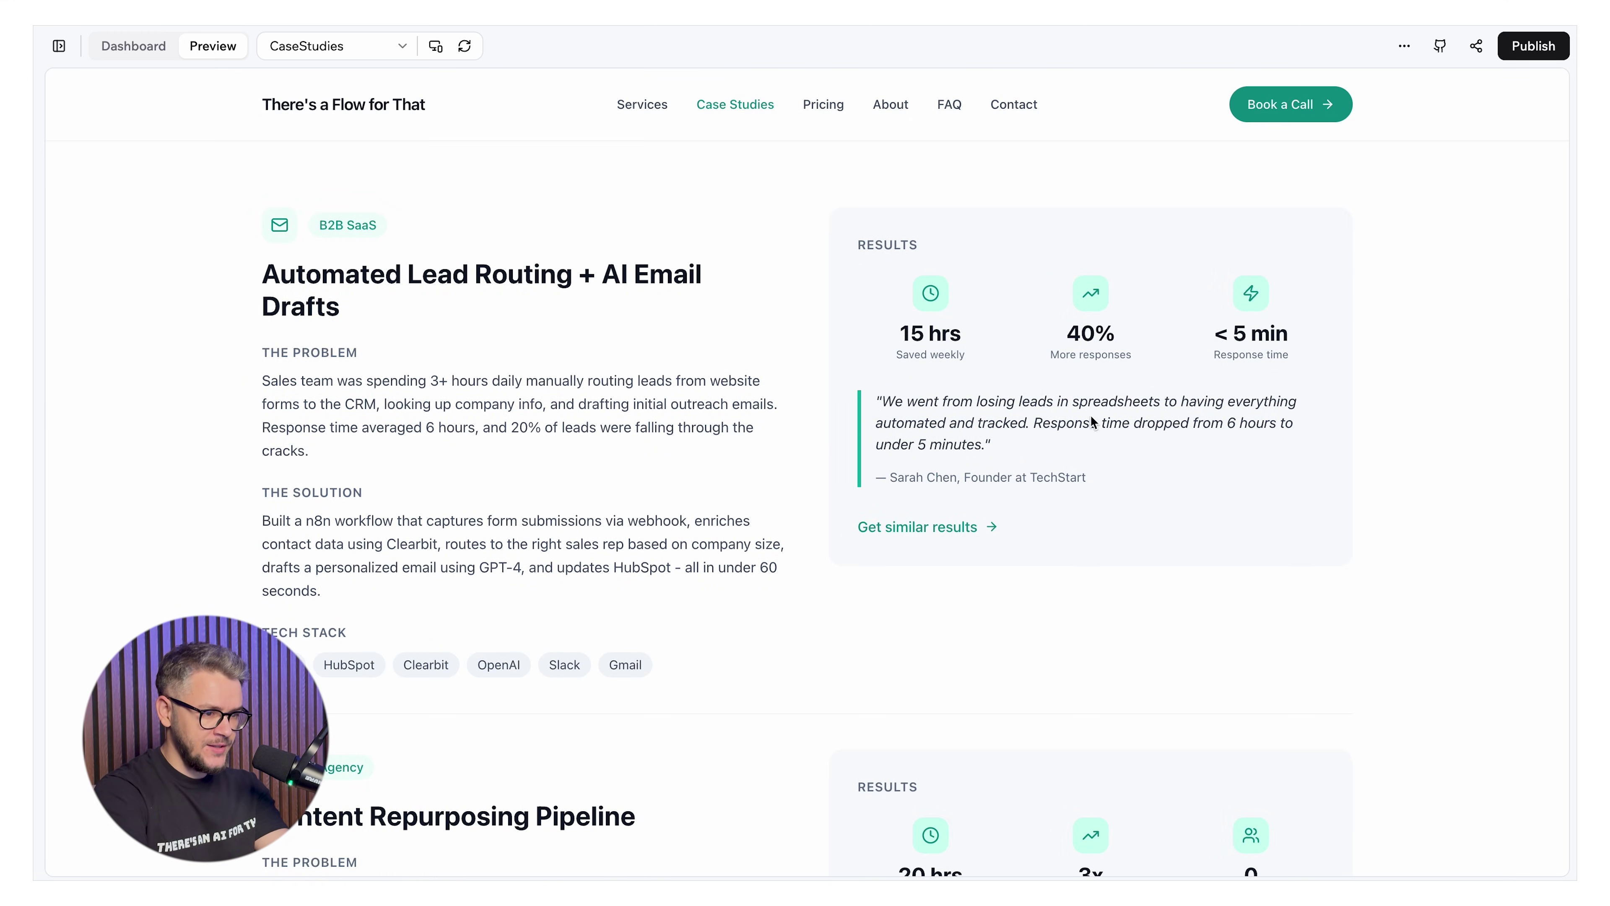
scroll(986, 532, "down", 20)
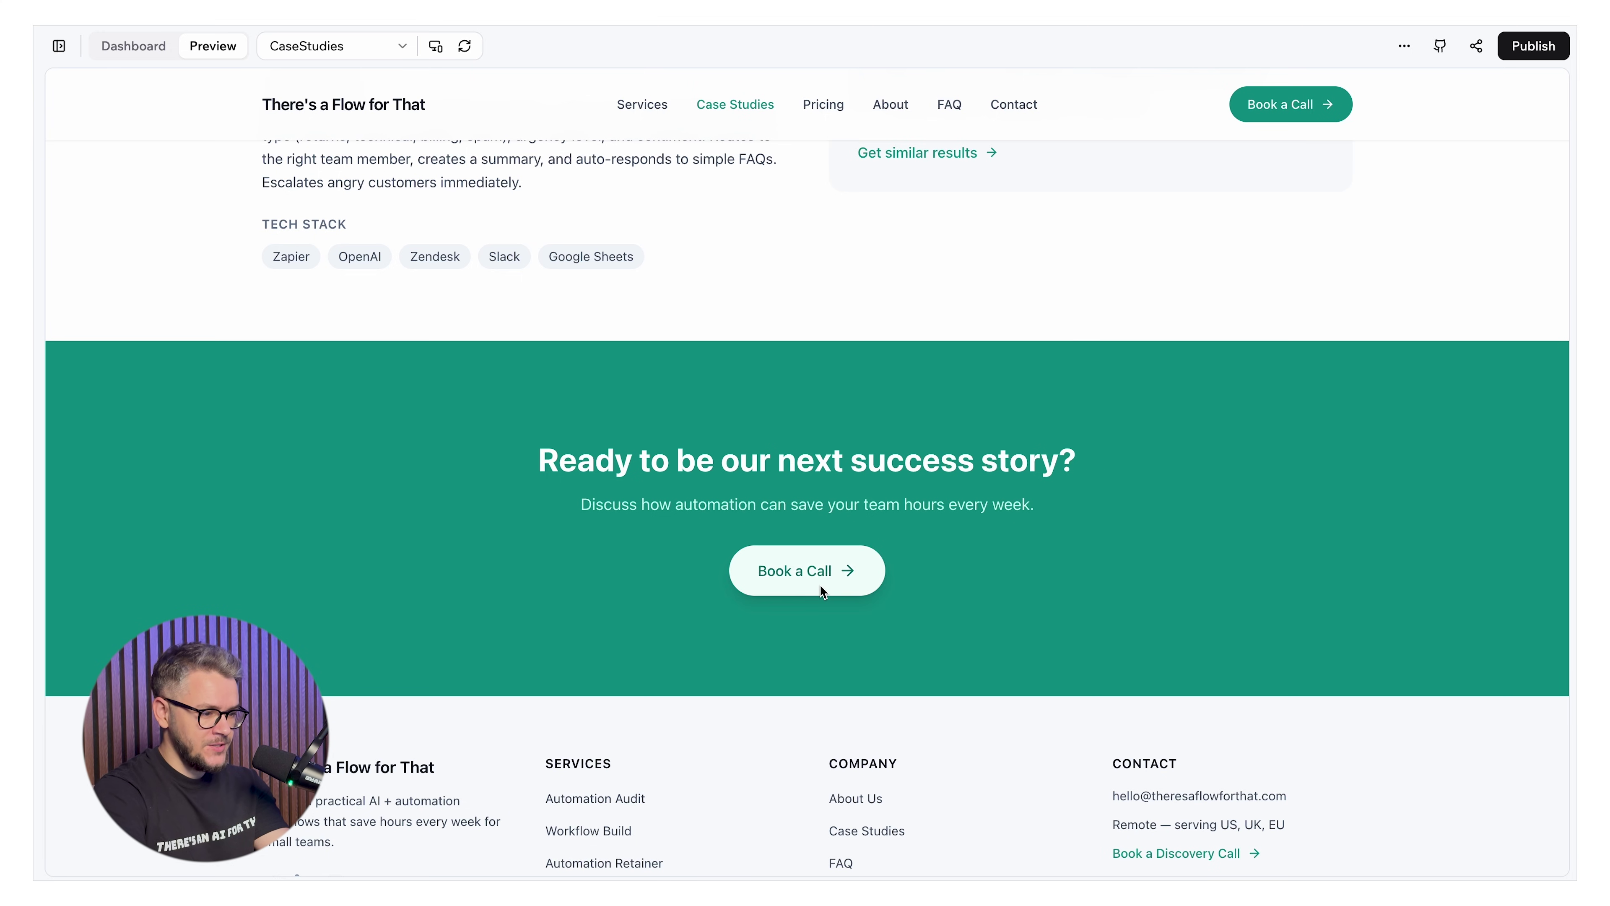
left_click(806, 570)
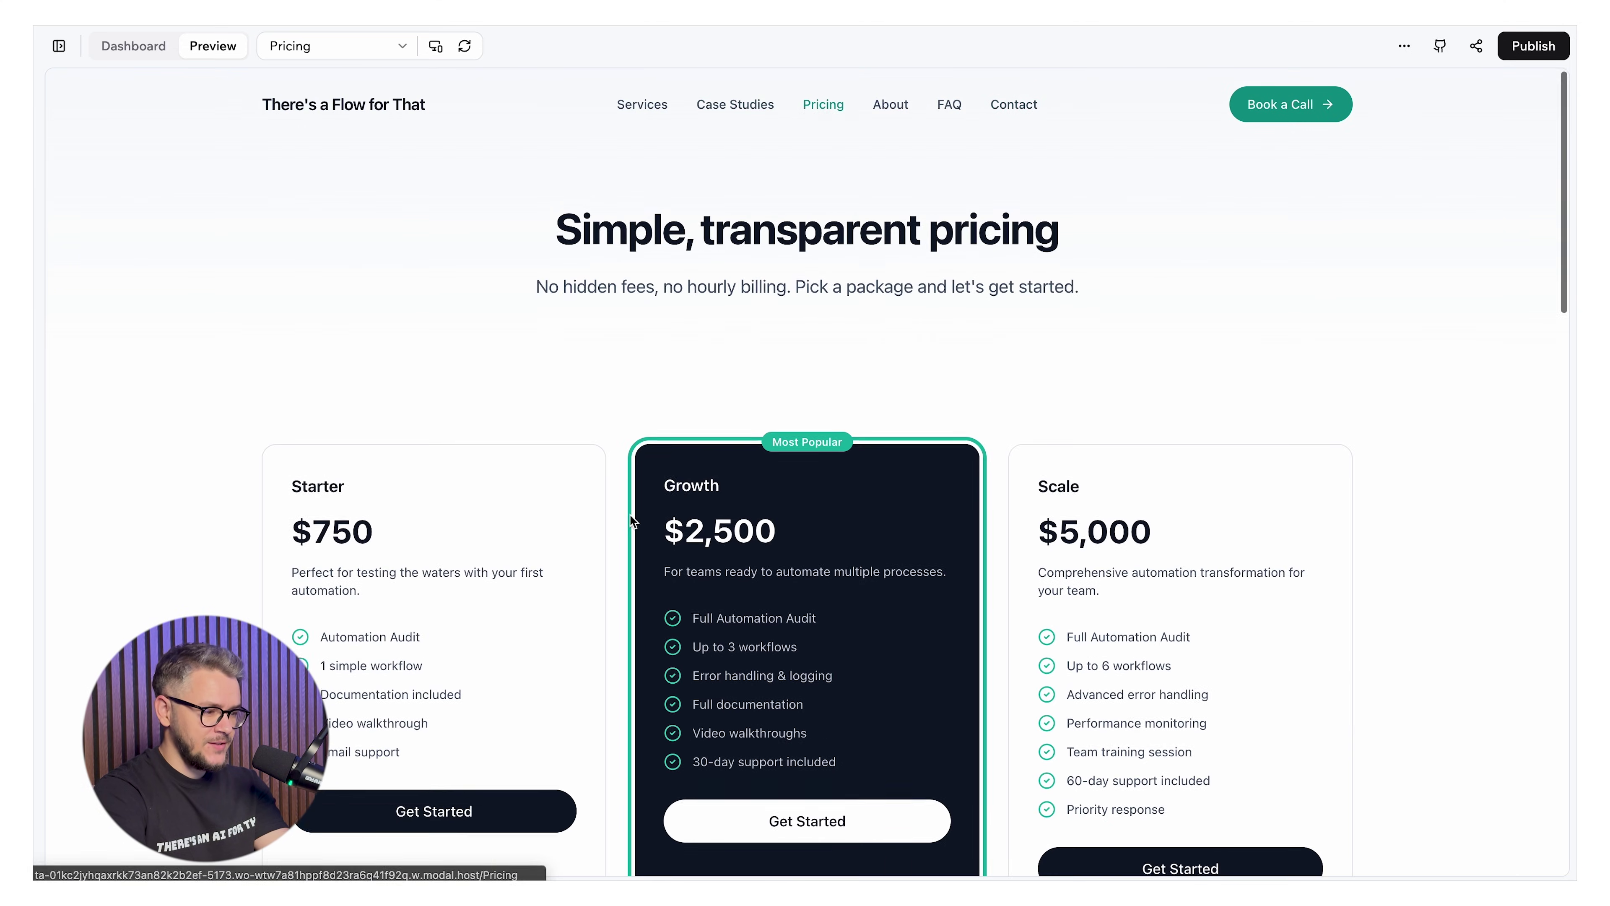
scroll(630, 520, "down", 4)
scroll(913, 615, "up", 1)
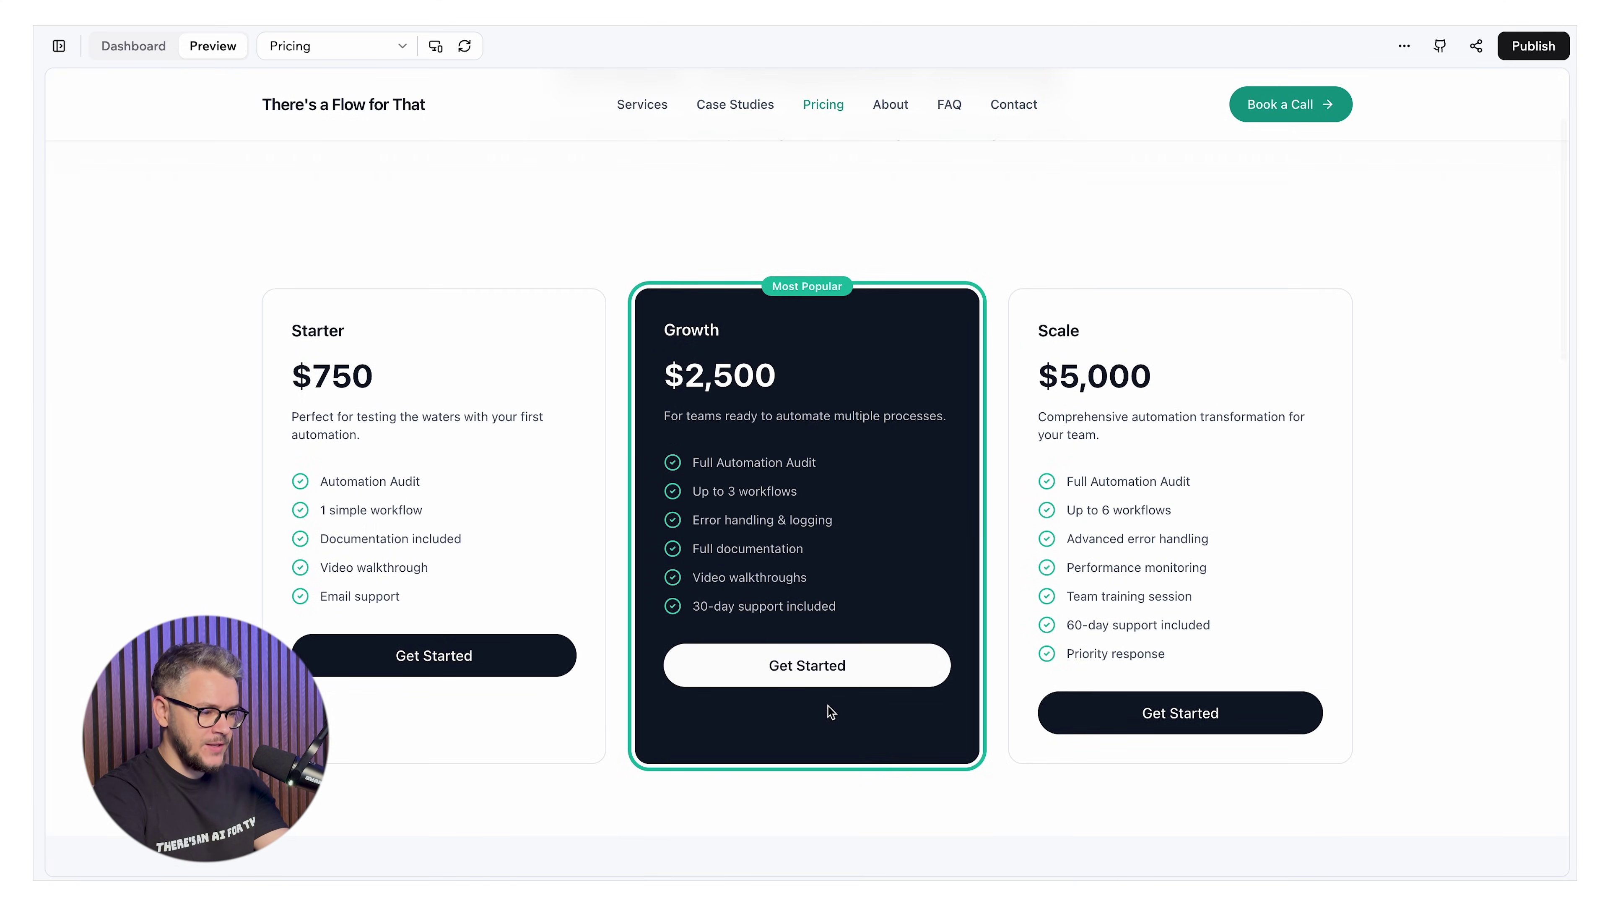
left_click(849, 672)
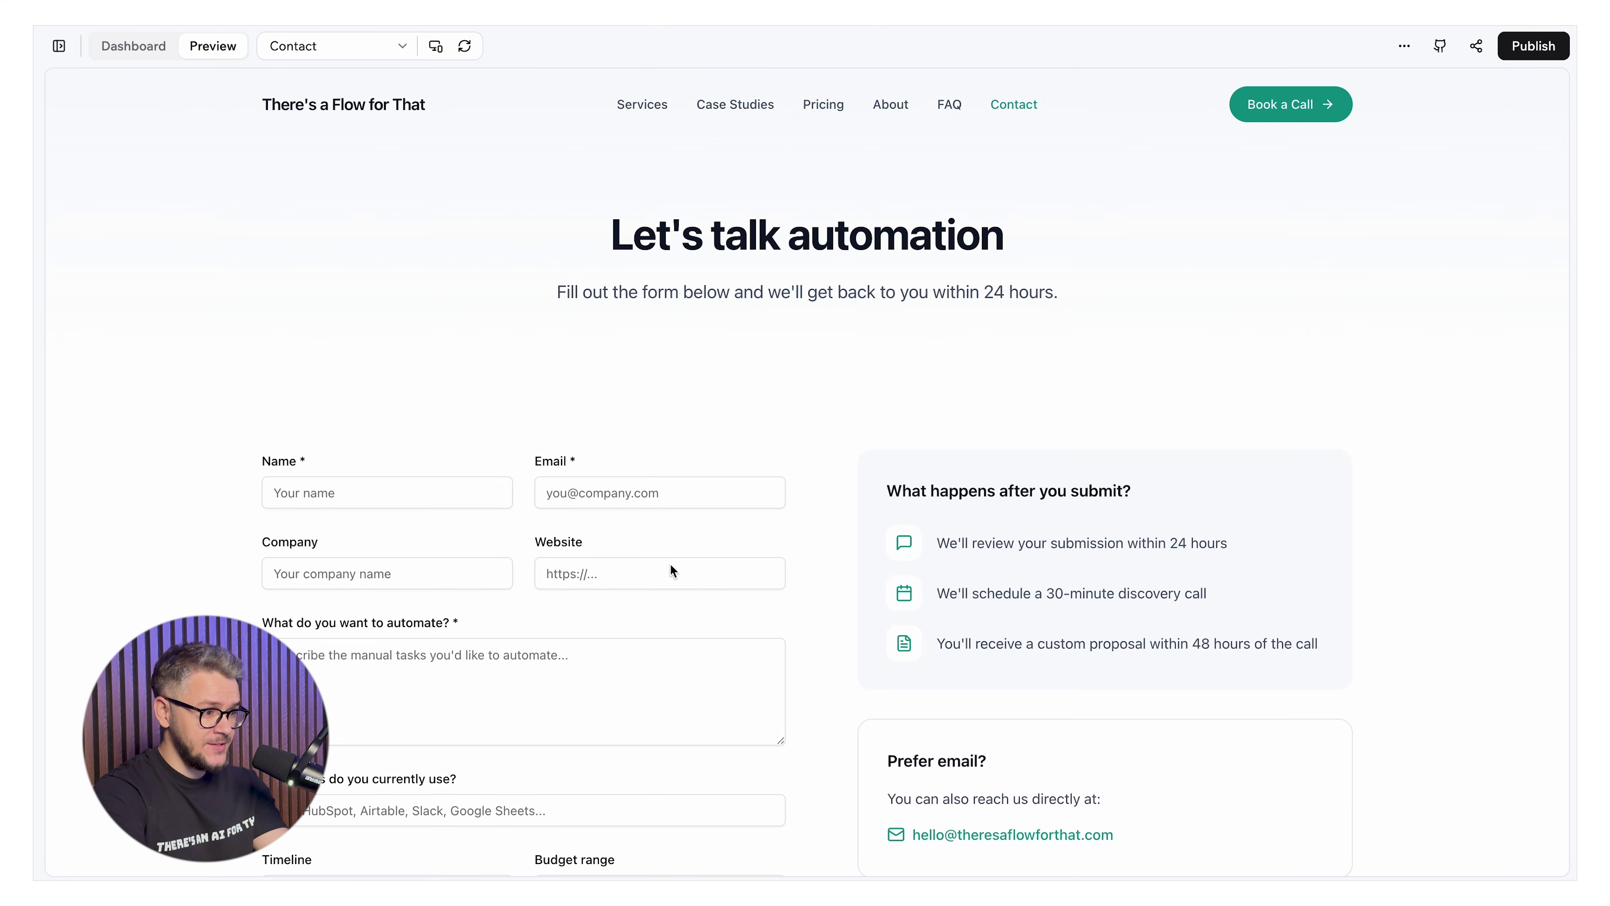
Open and scroll through the site's About page.
left_click(891, 104)
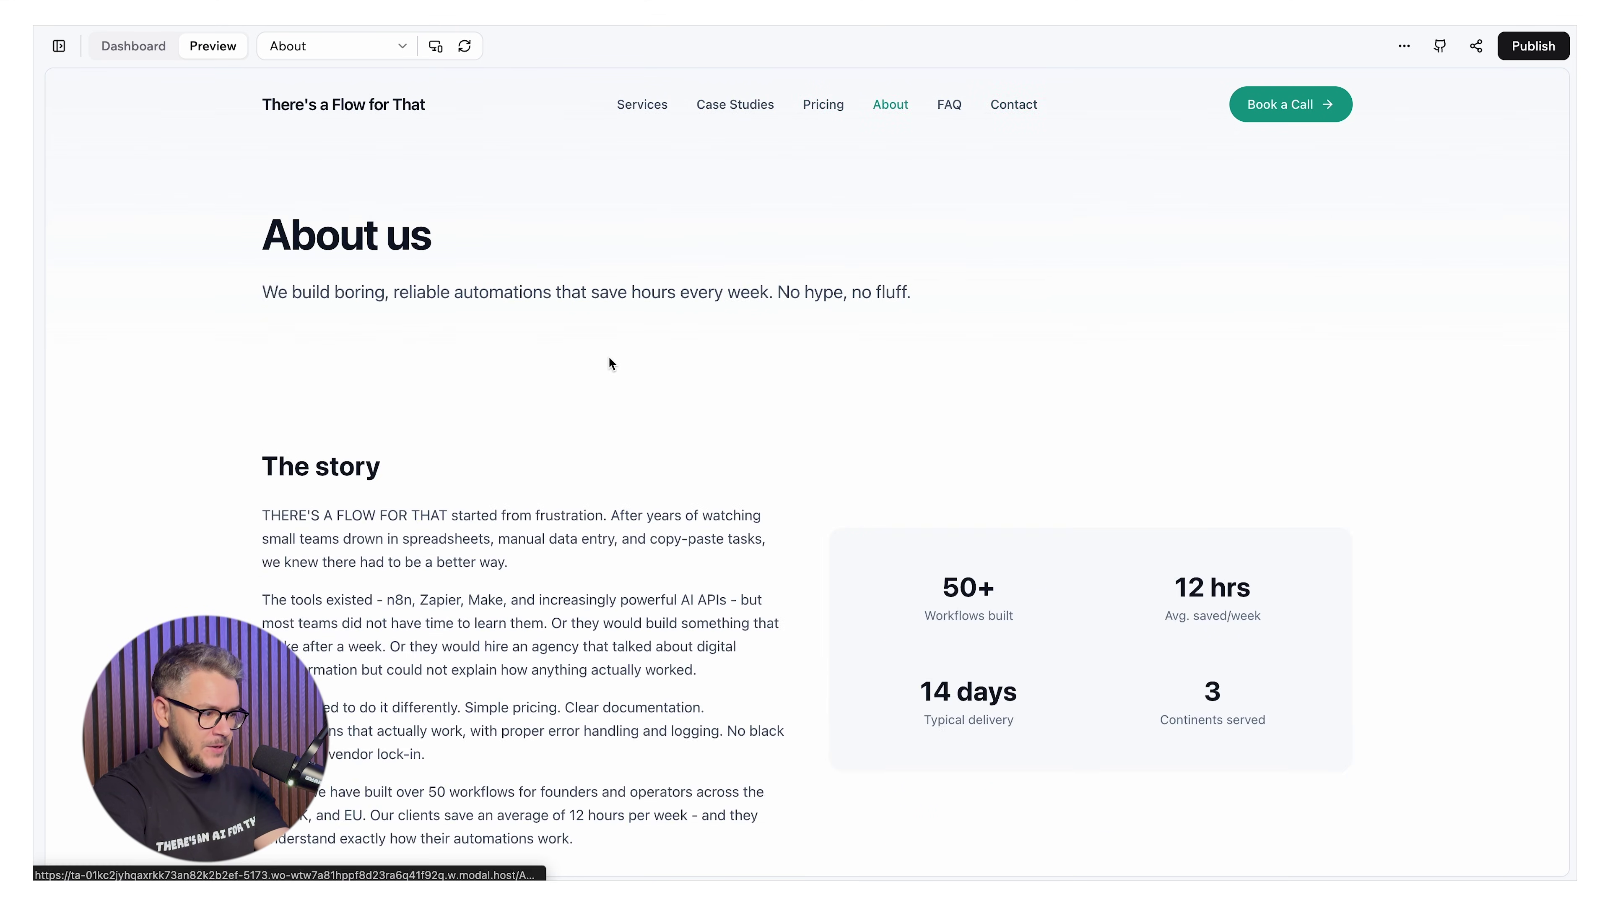
scroll(615, 456, "down", 6)
scroll(615, 456, "up", 6)
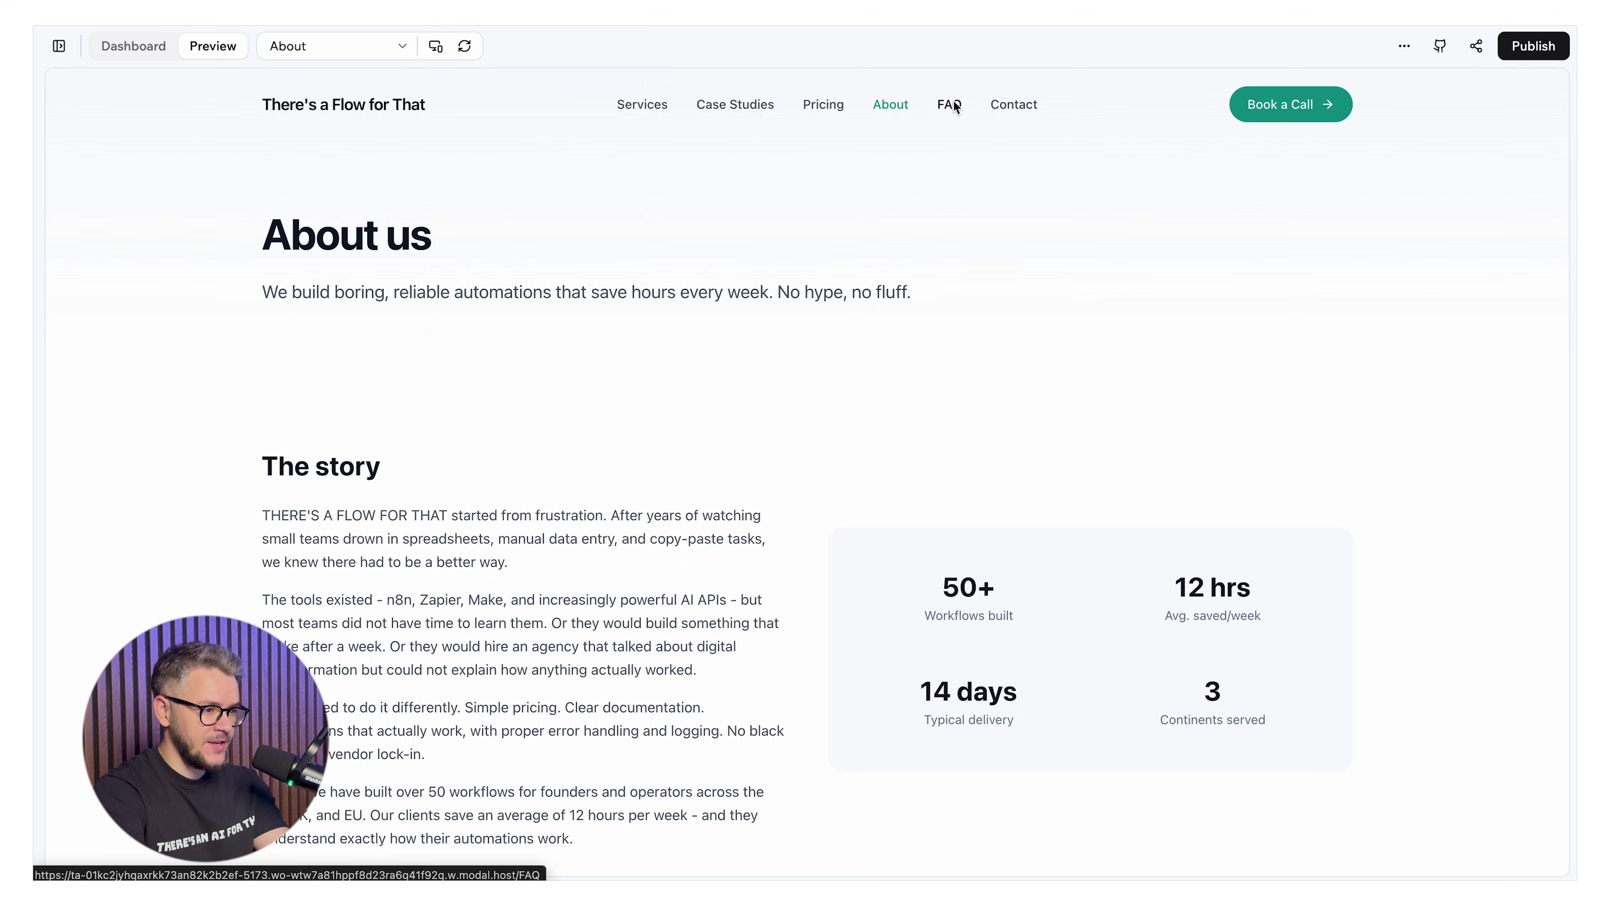
left_click(894, 107)
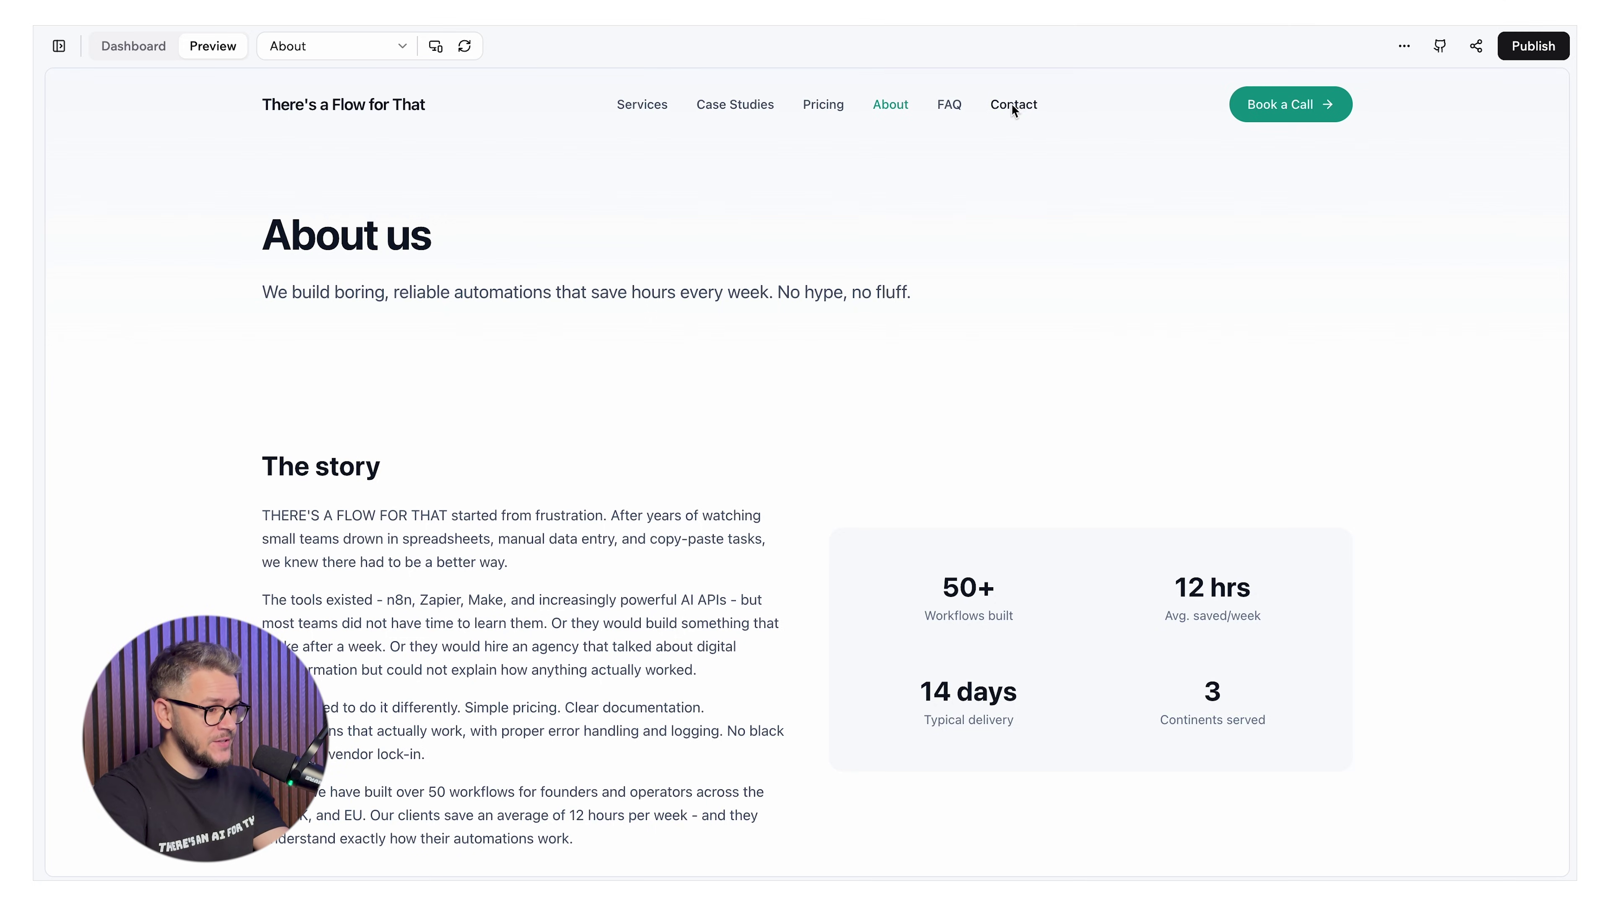
On the FAQ page, expand the first-automation, support and maintenance, and ROI questions.
left_click(949, 104)
scroll(808, 298, "down", 5)
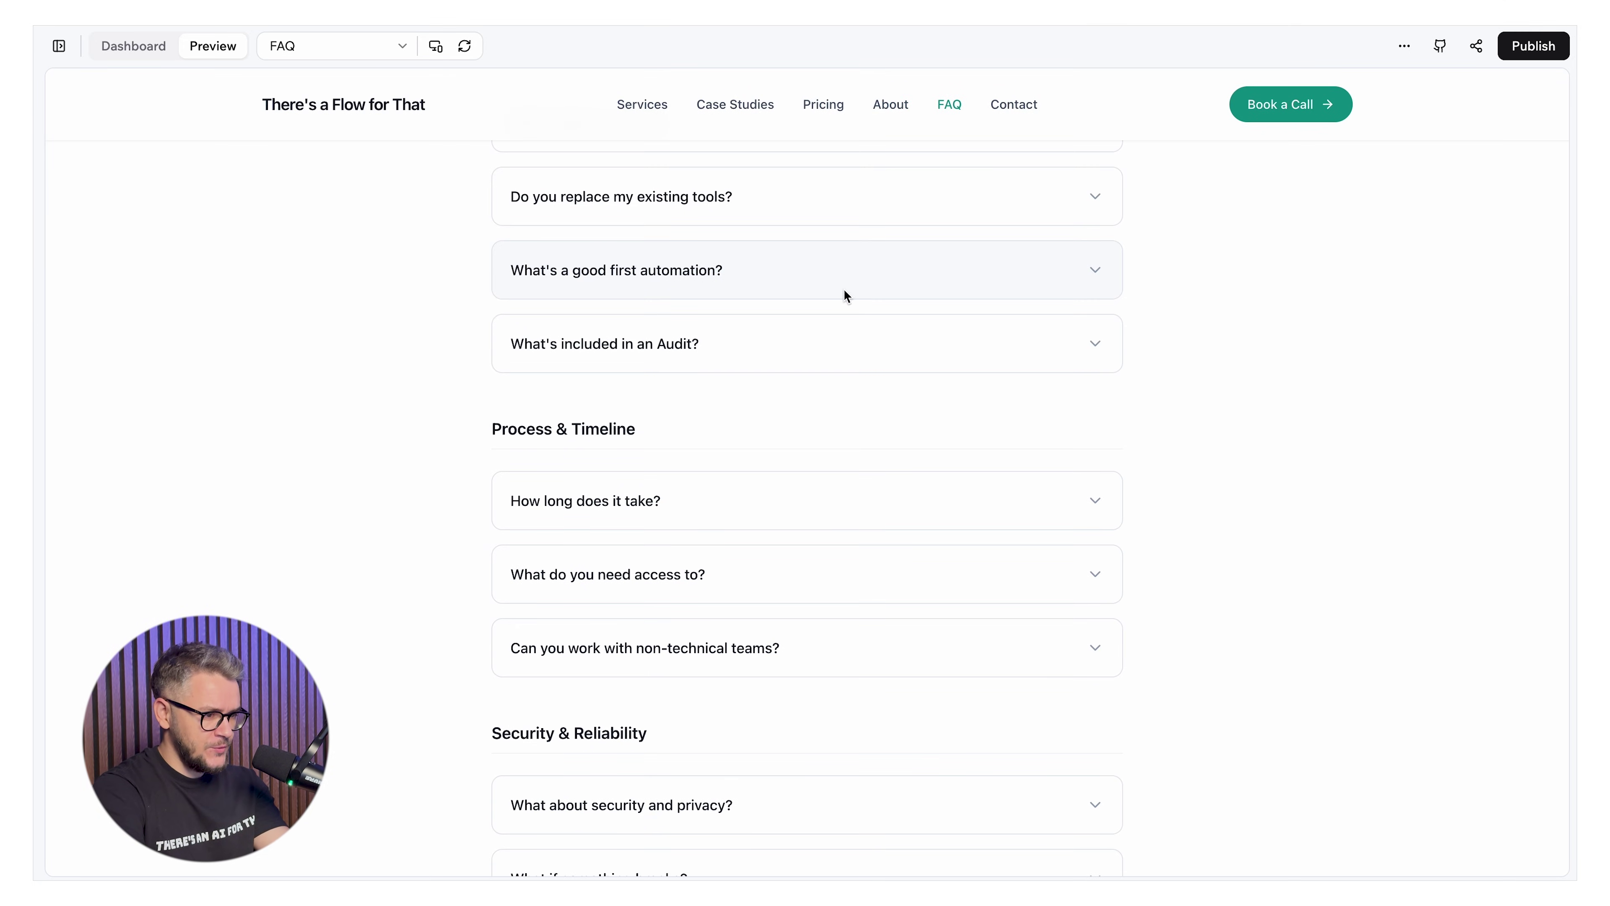
left_click(1011, 273)
scroll(790, 295, "down", 5)
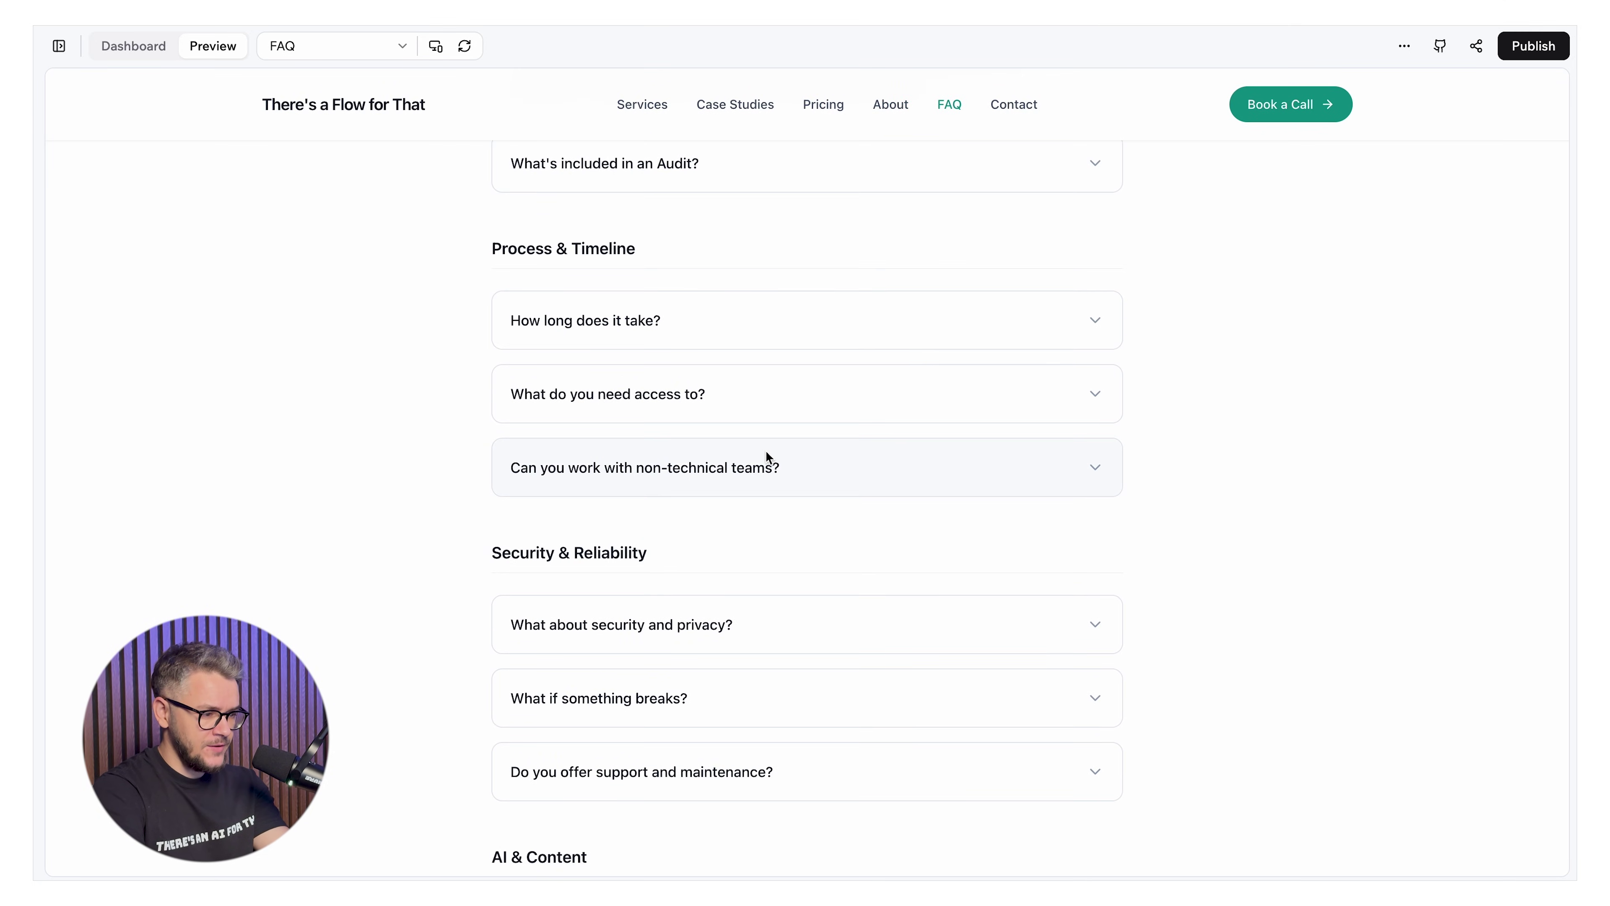
scroll(765, 456, "down", 3)
left_click(678, 568)
scroll(684, 561, "down", 4)
left_click(777, 479)
scroll(824, 412, "down", 10)
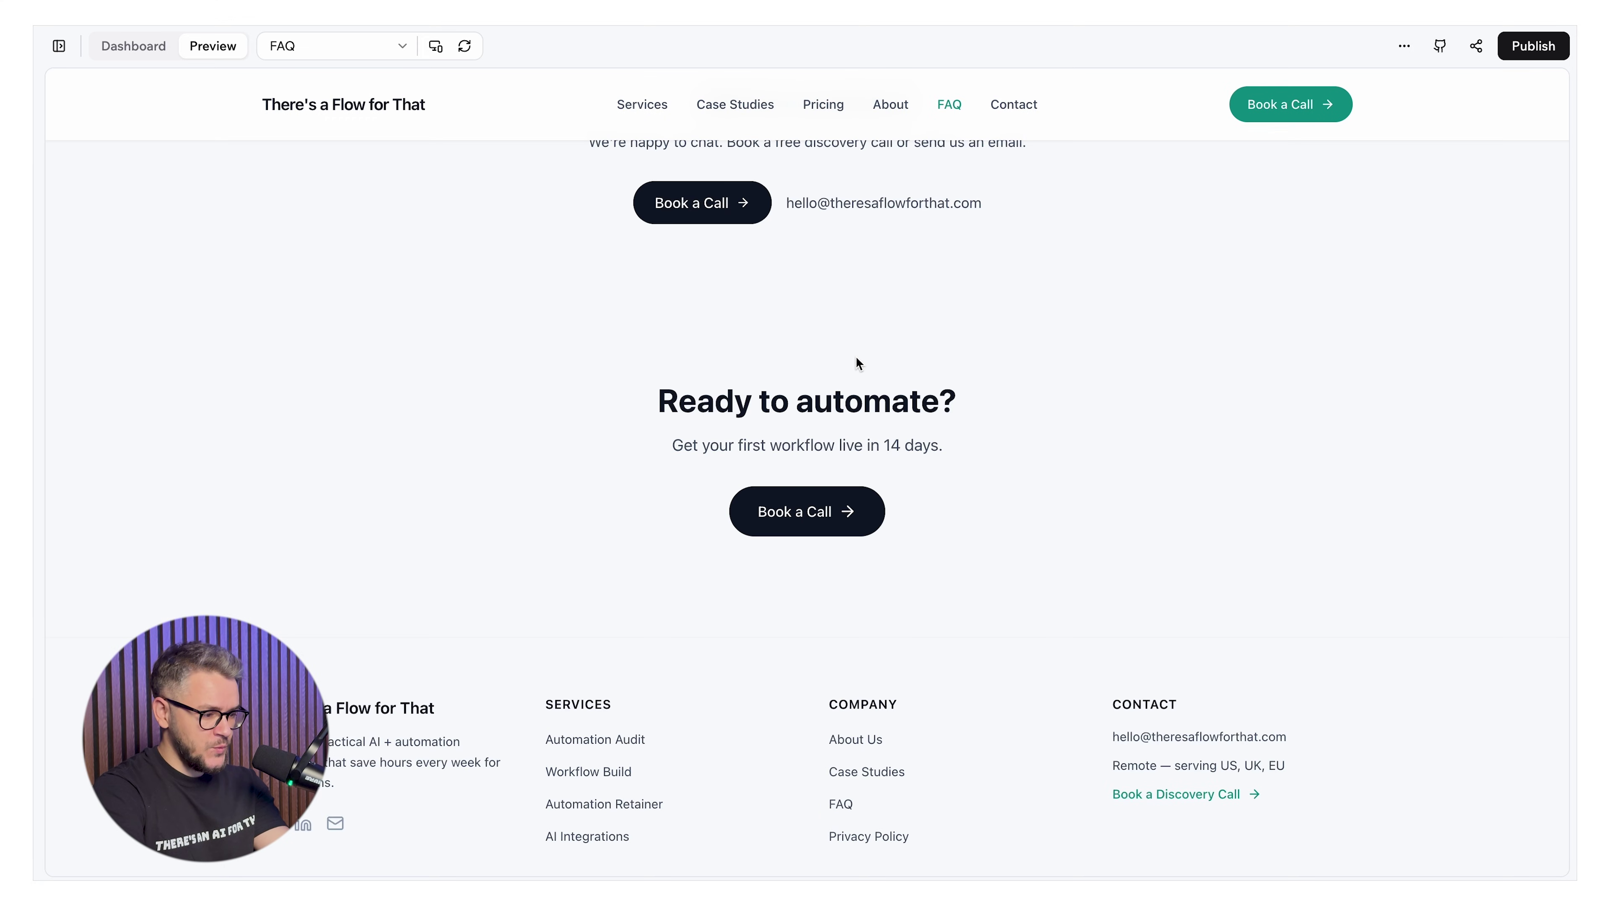
scroll(856, 357, "up", 10)
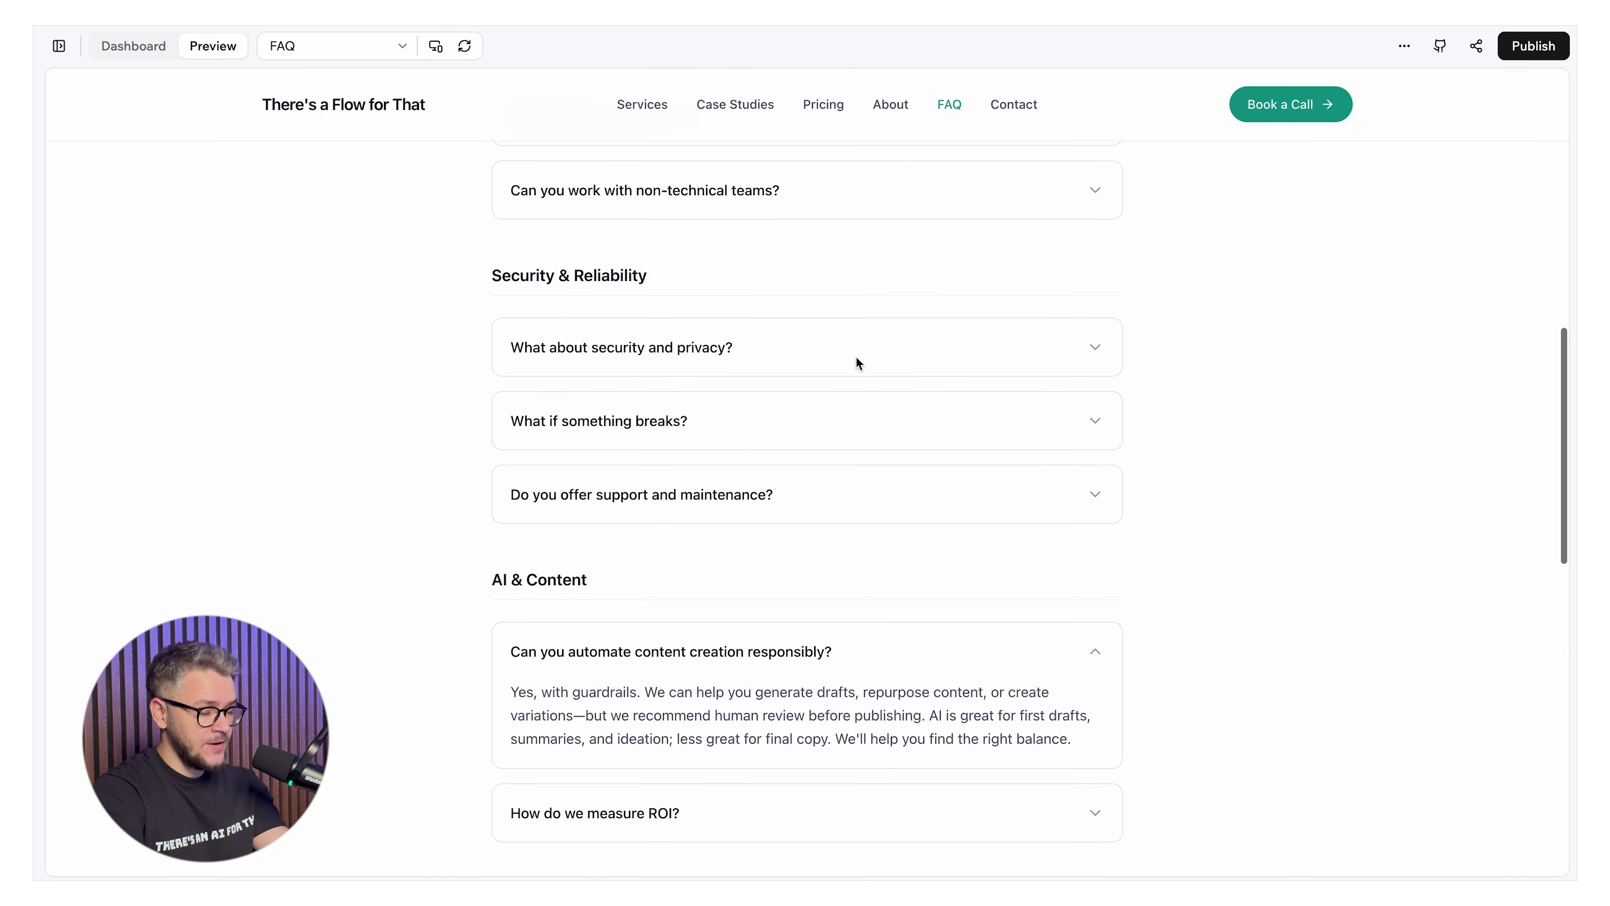
scroll(856, 359, "up", 15)
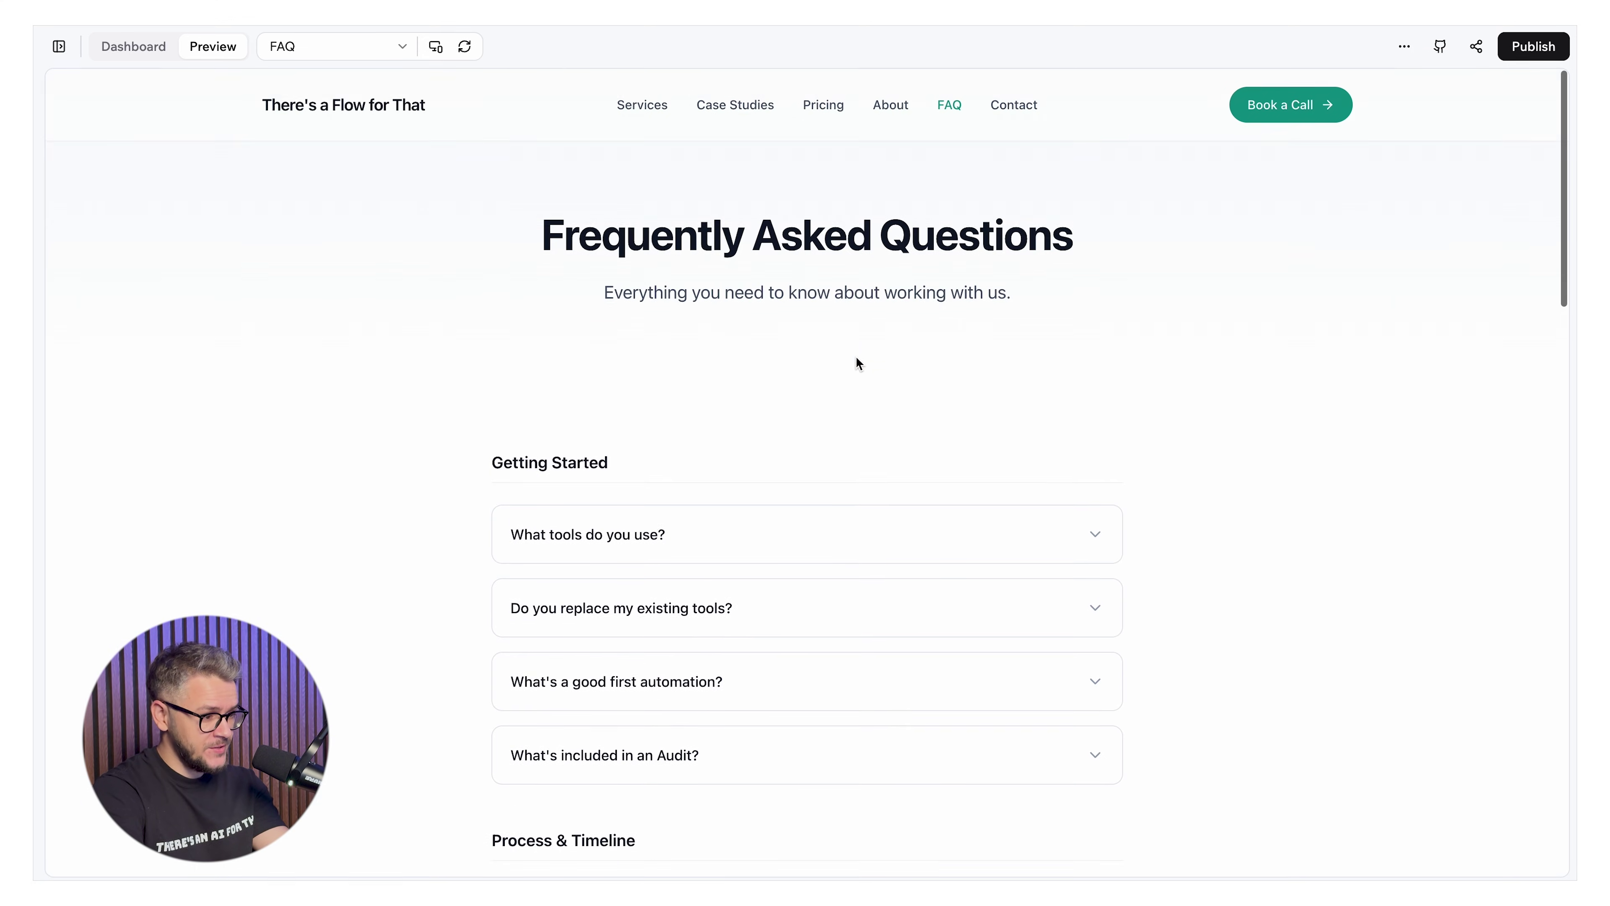
Scroll through the Services page listing tools from n8n to OpenAI APIs.
left_click(735, 104)
left_click(642, 105)
scroll(631, 493, "down", 8)
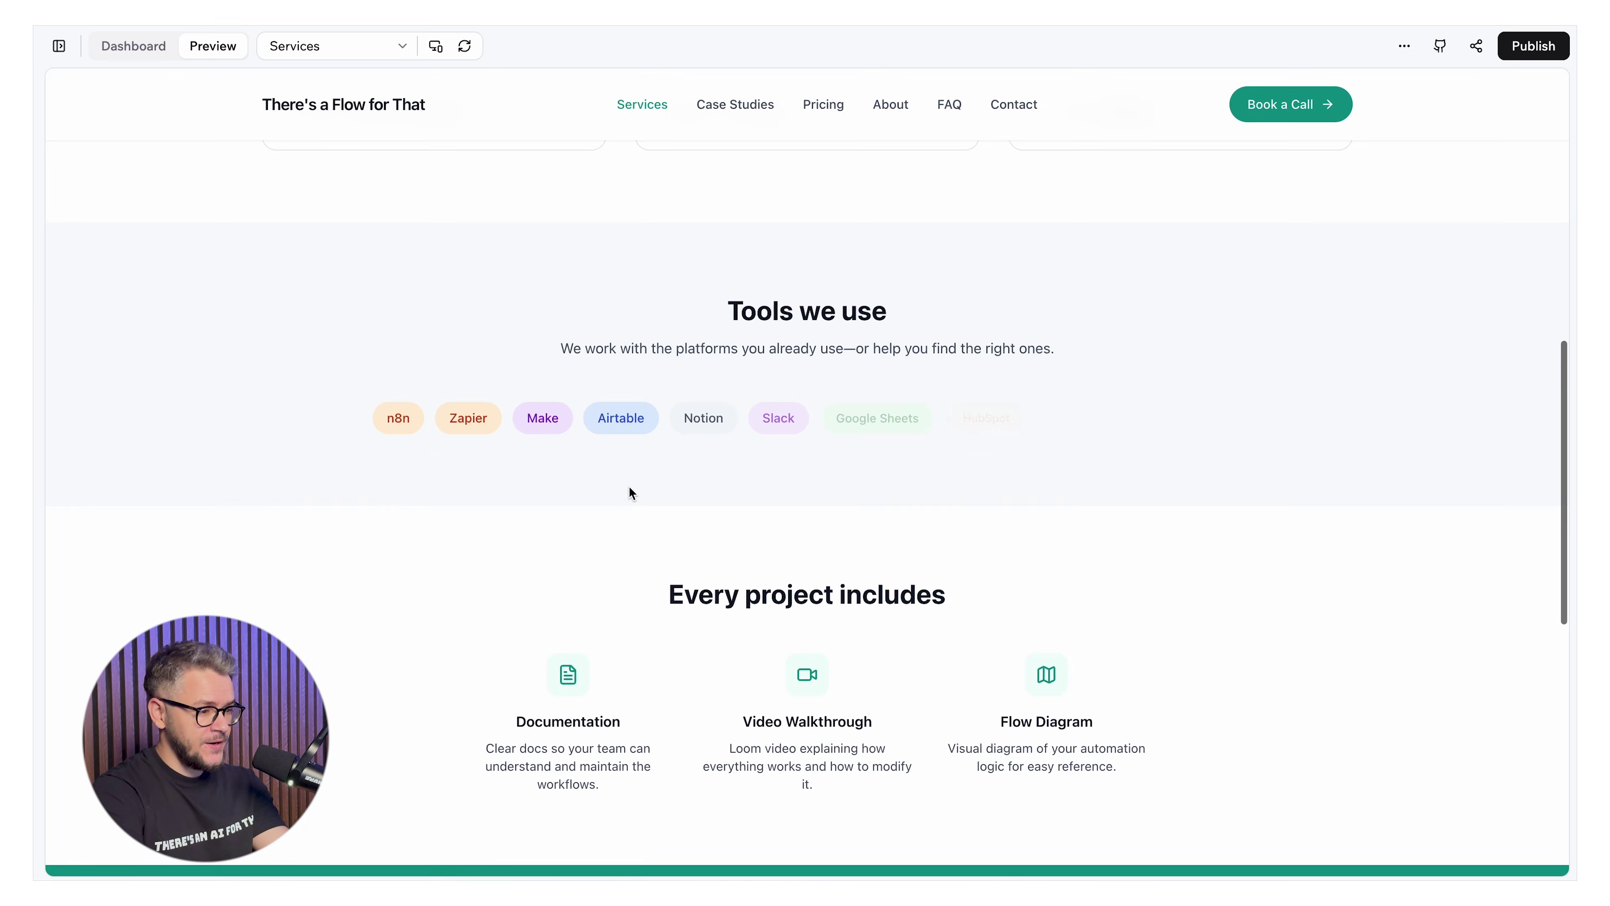
scroll(630, 489, "down", 10)
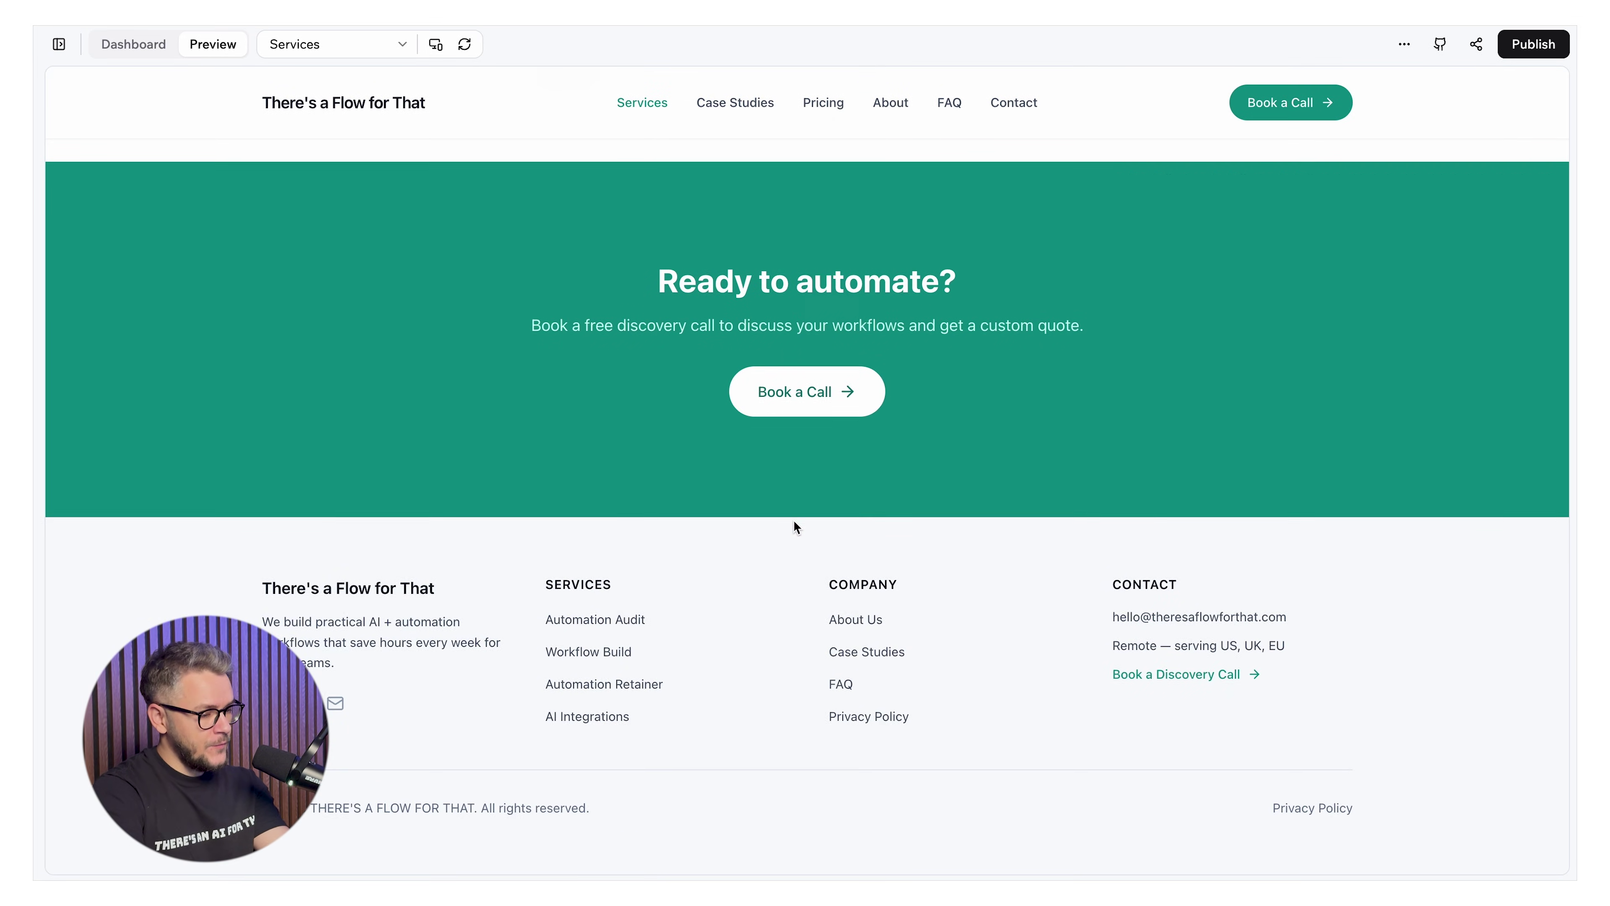
scroll(794, 523, "up", 8)
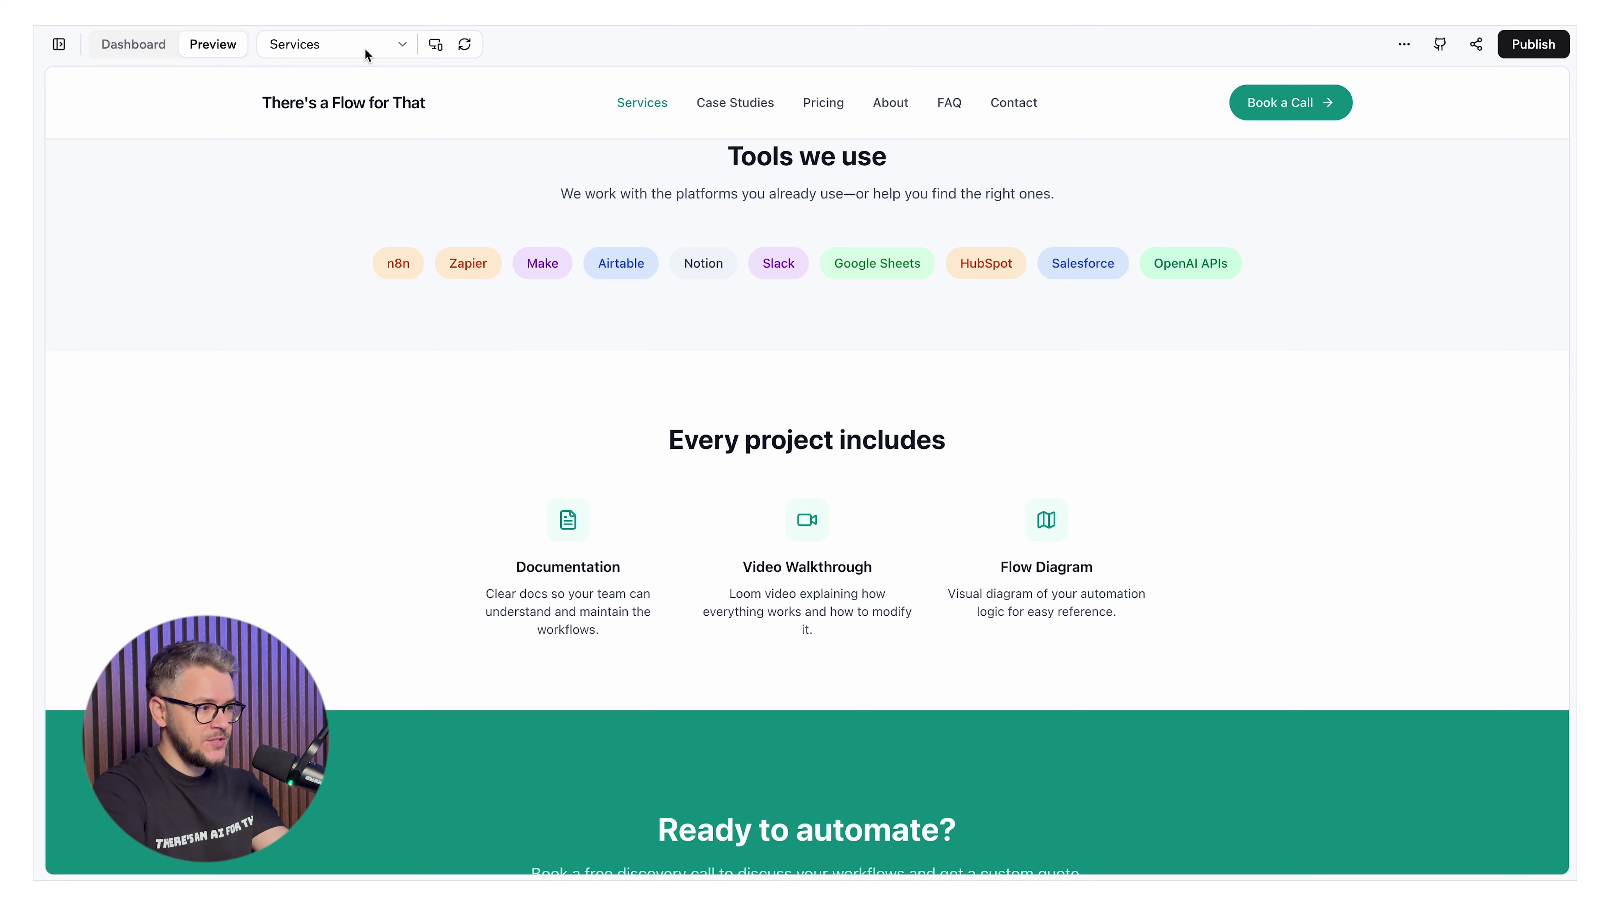
left_click(59, 44)
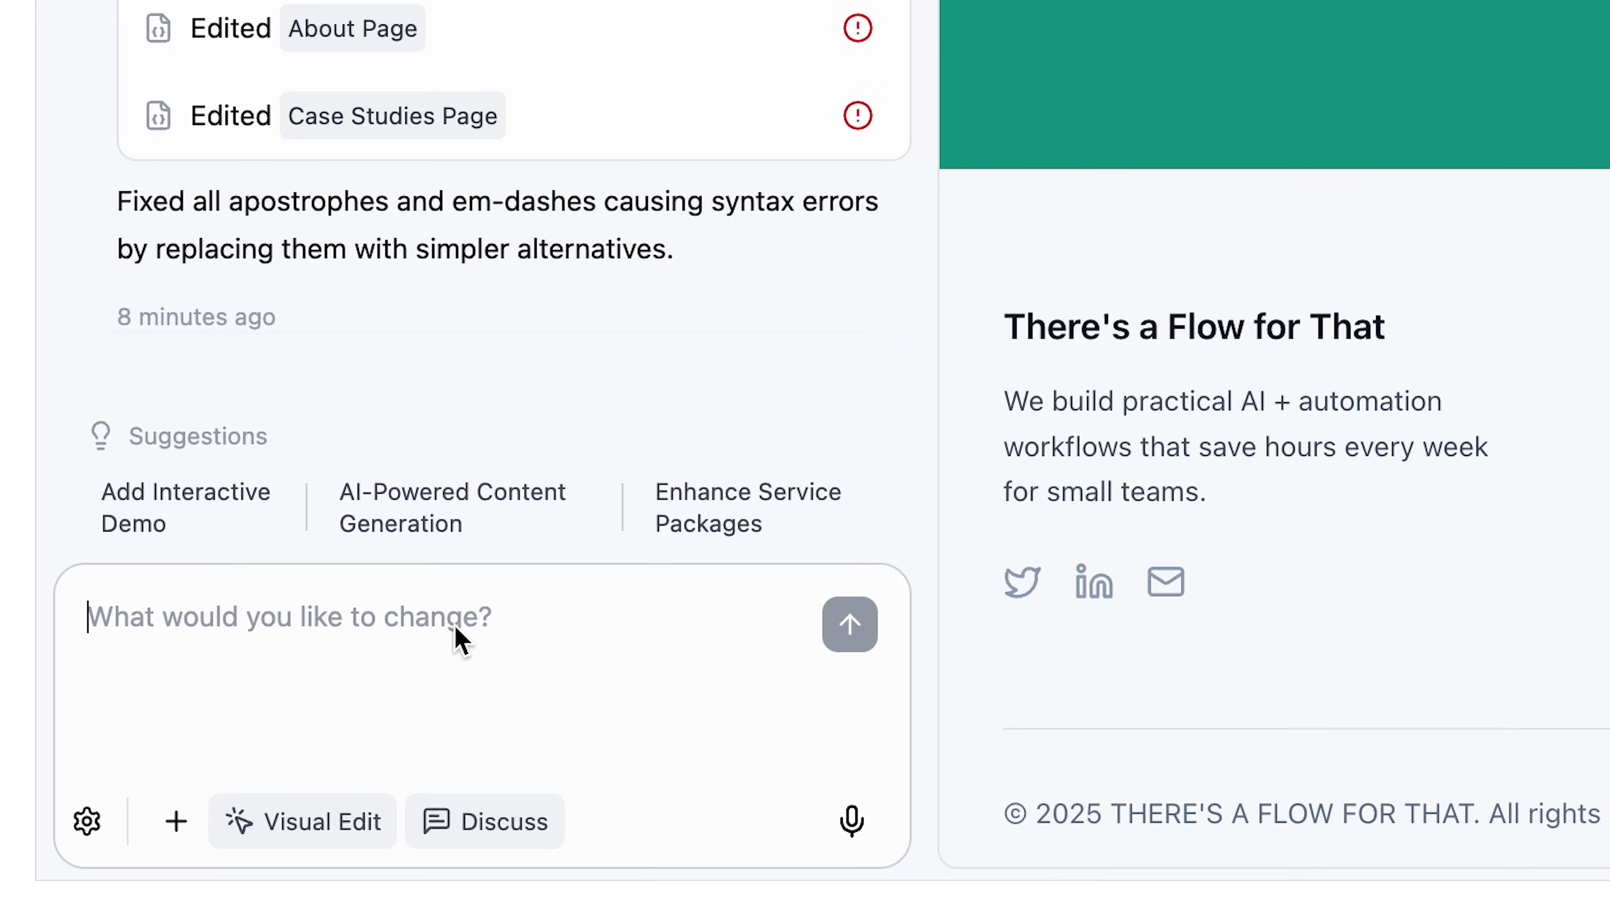
Ask Base44's AI to change the footer's 'Ready to automate?' CTA section color to red.
left_click(222, 764)
type("\"ready to automate?\" CTA sectin in the footer. Change the color of that to red")
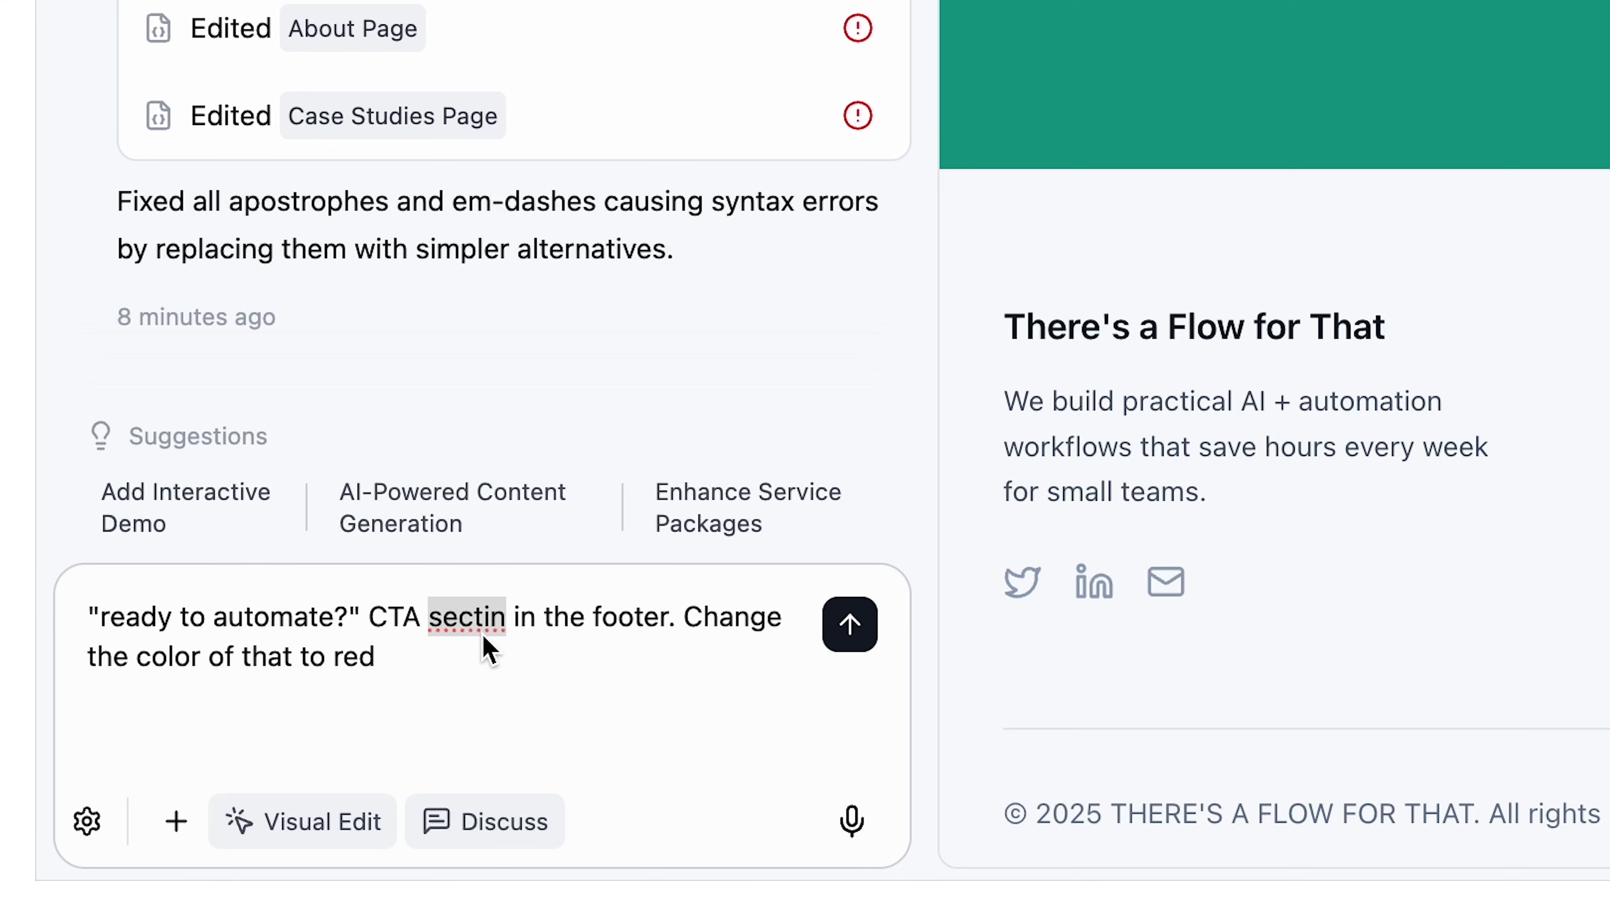
left_click(506, 634)
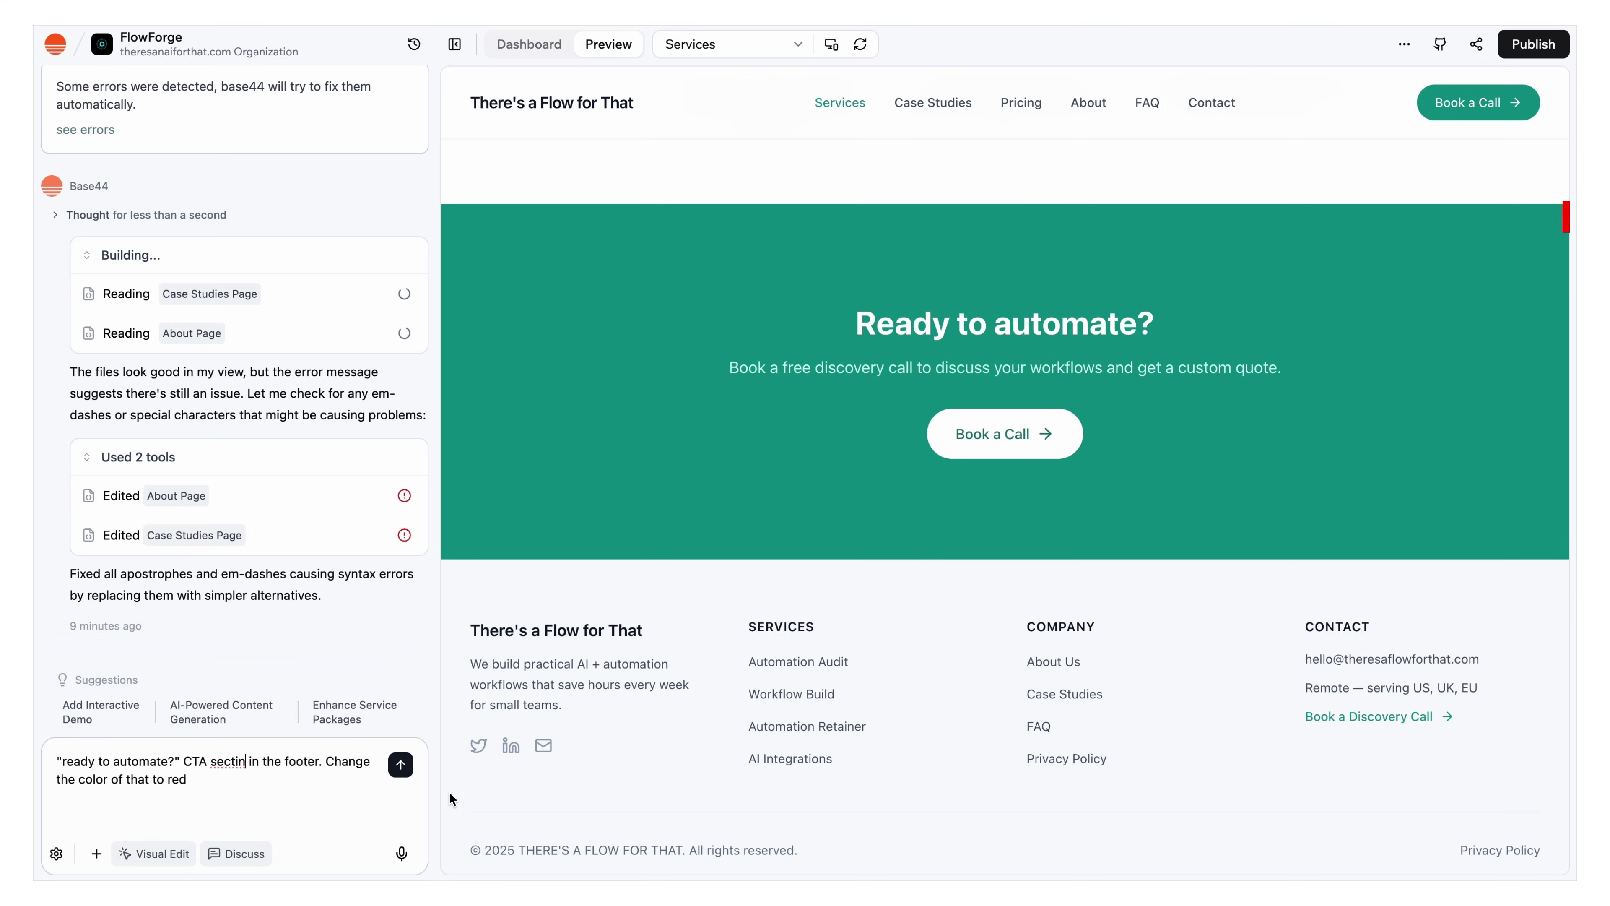
key("Return")
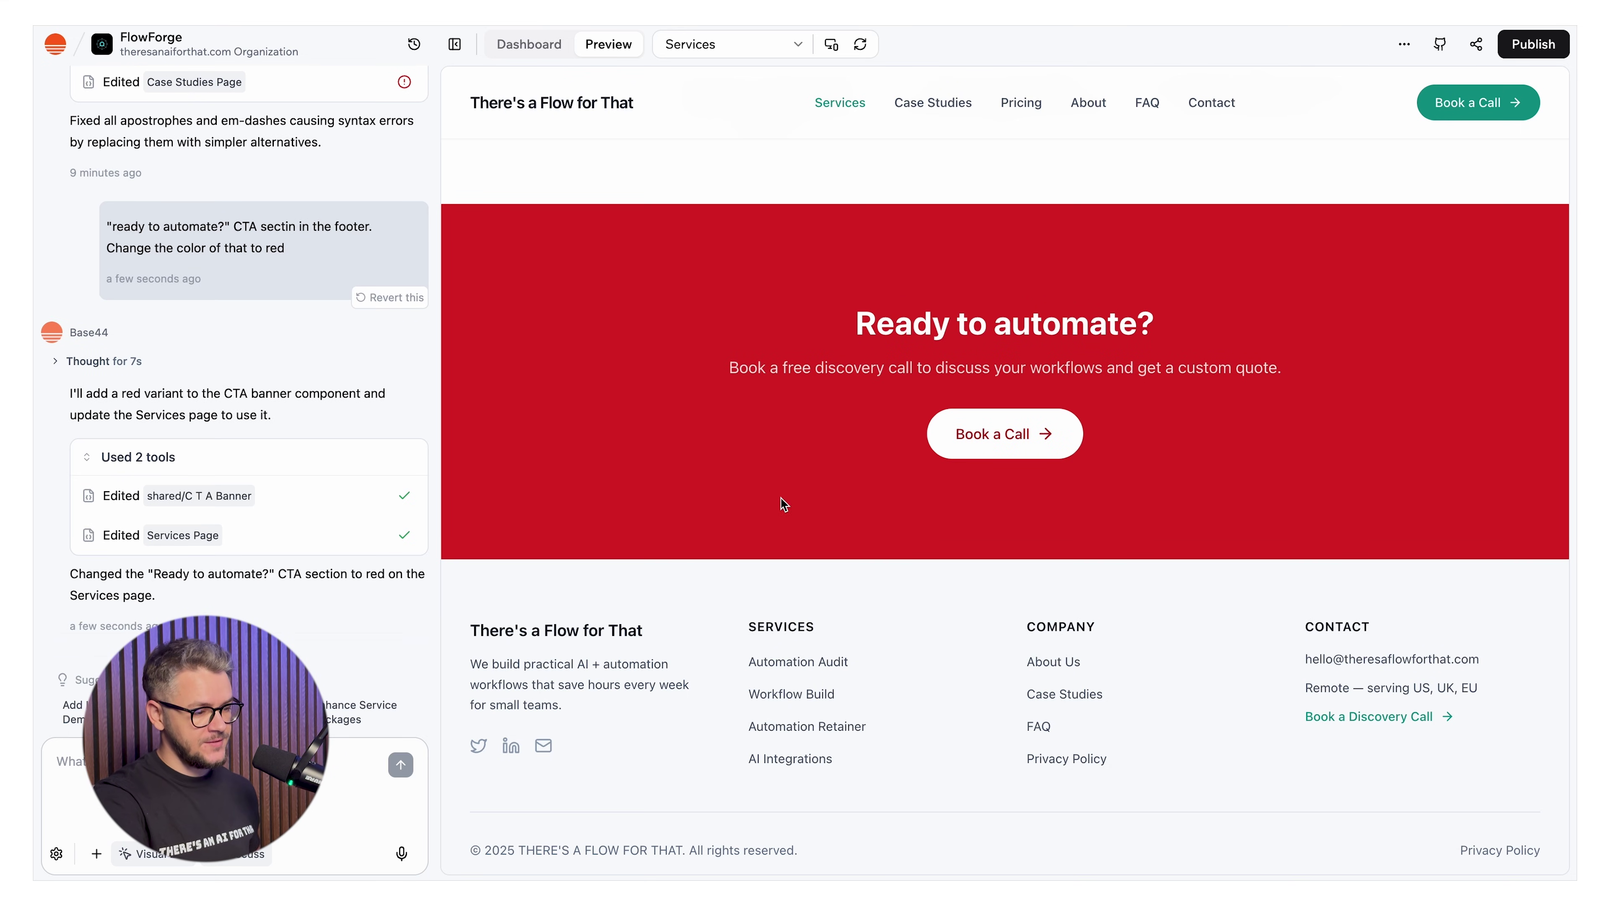
scroll(1340, 451, "up", 5)
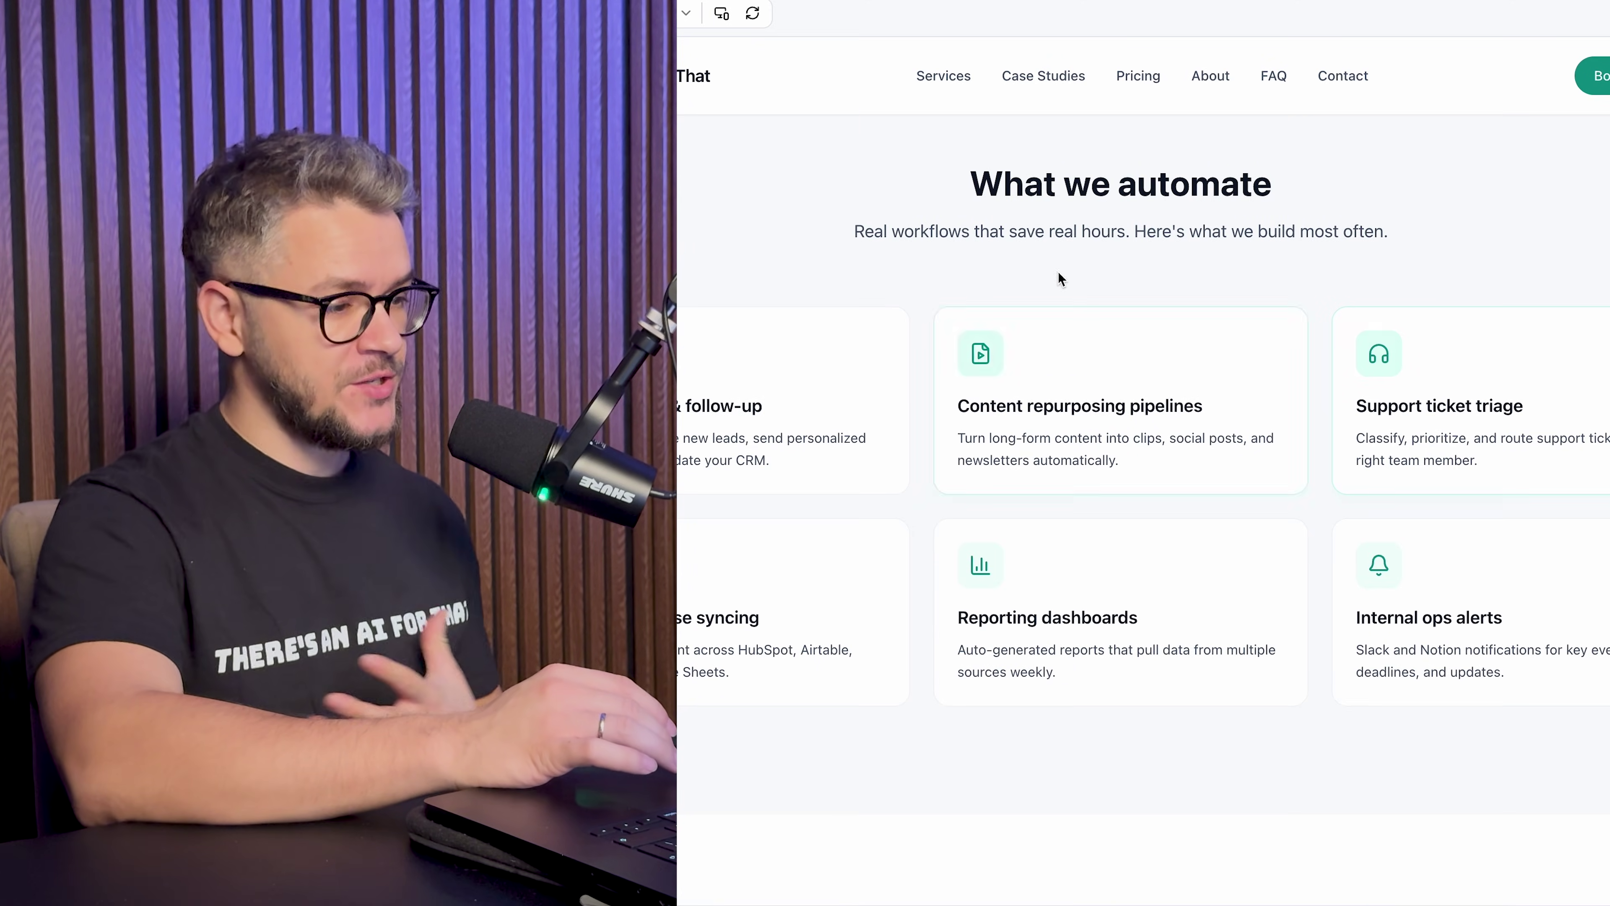
scroll(1352, 326, "down", 8)
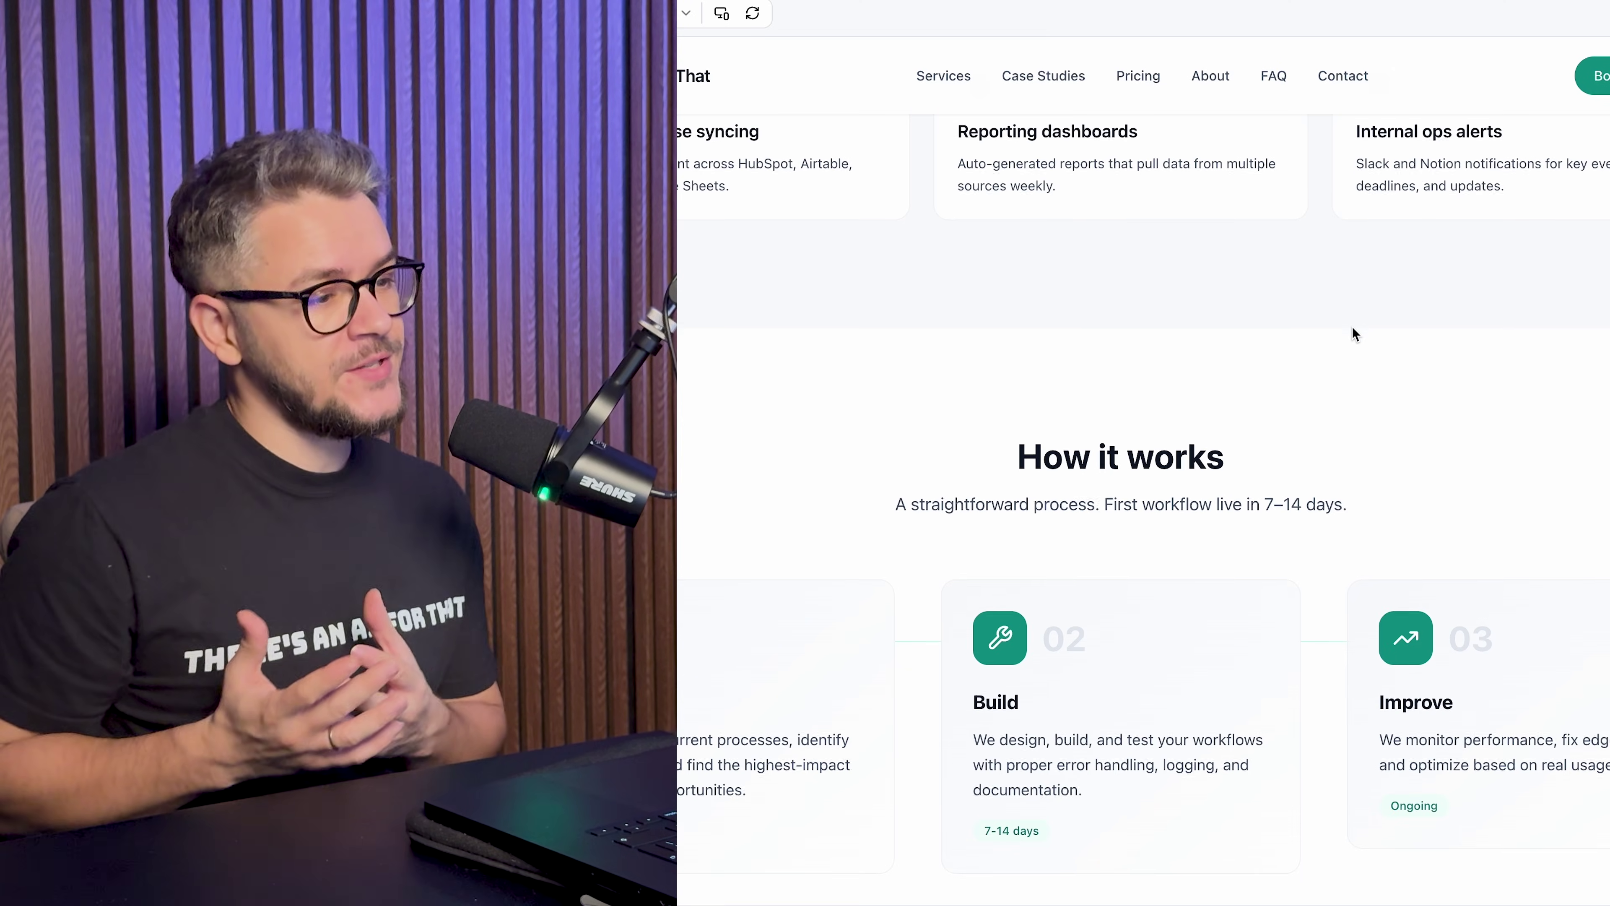
scroll(1352, 328, "down", 10)
scroll(1352, 328, "down", 8)
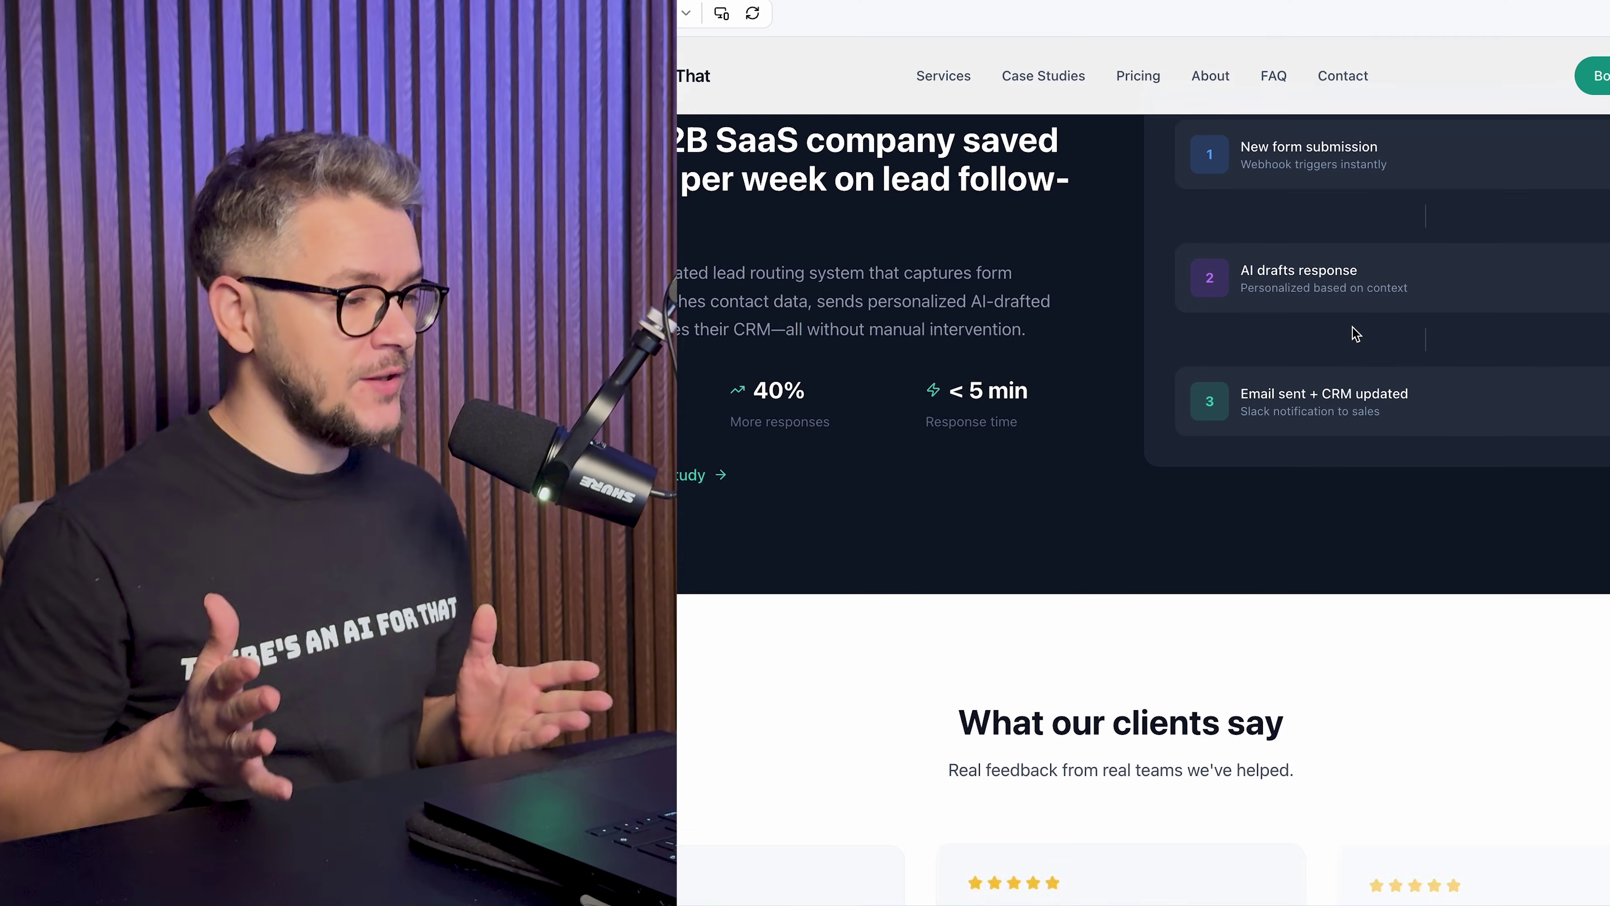
scroll(1352, 326, "up", 2)
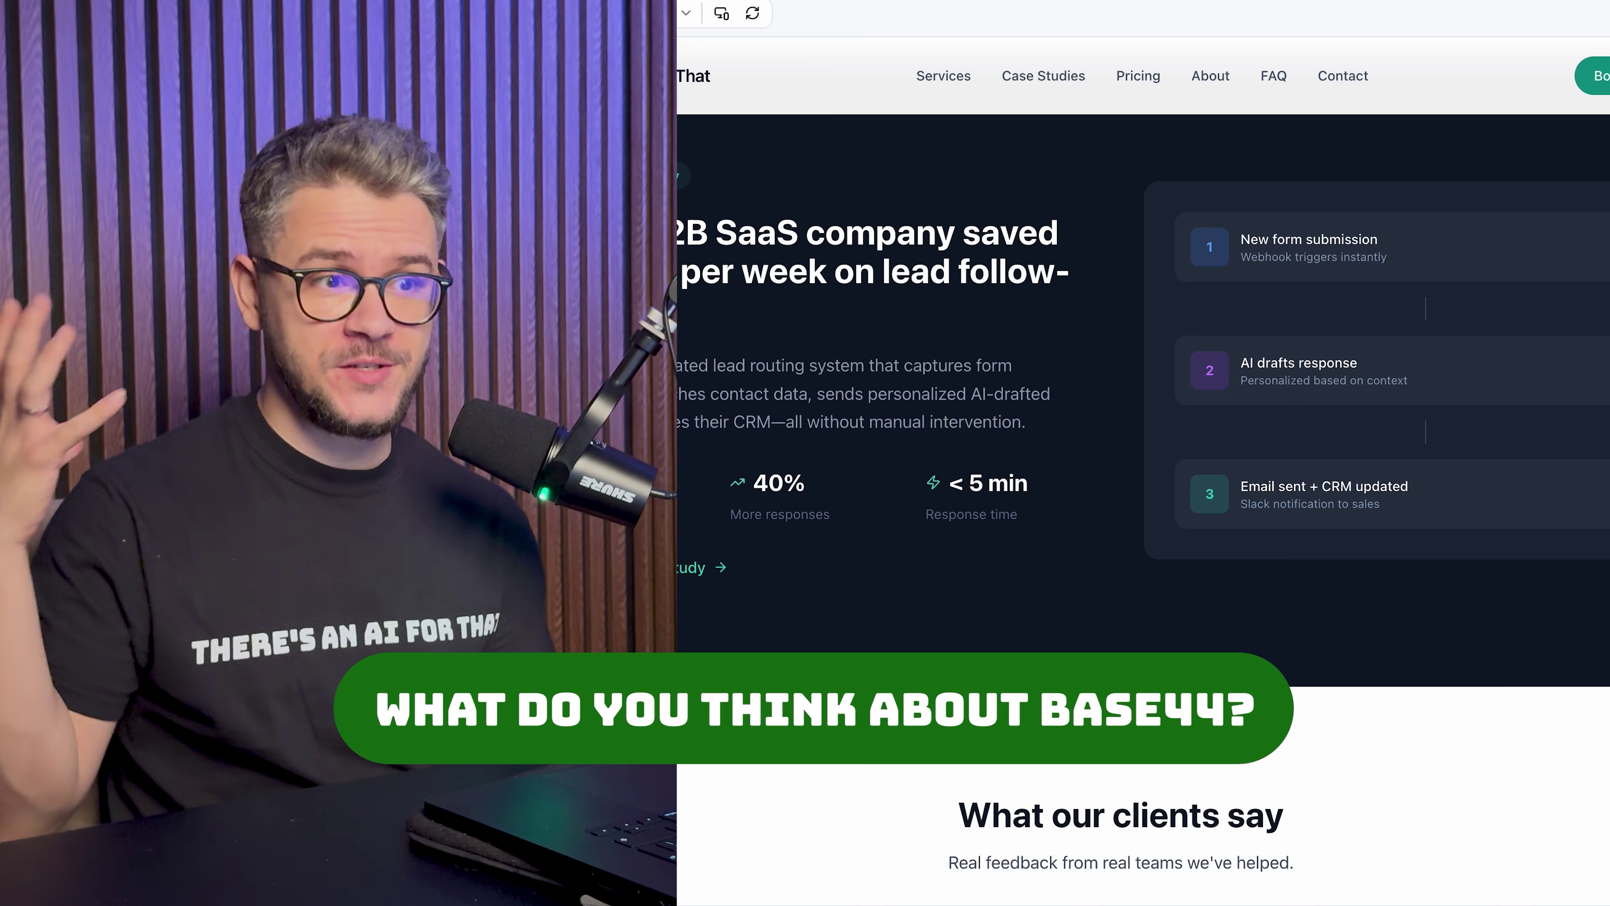
scroll(1186, 462, "down", 8)
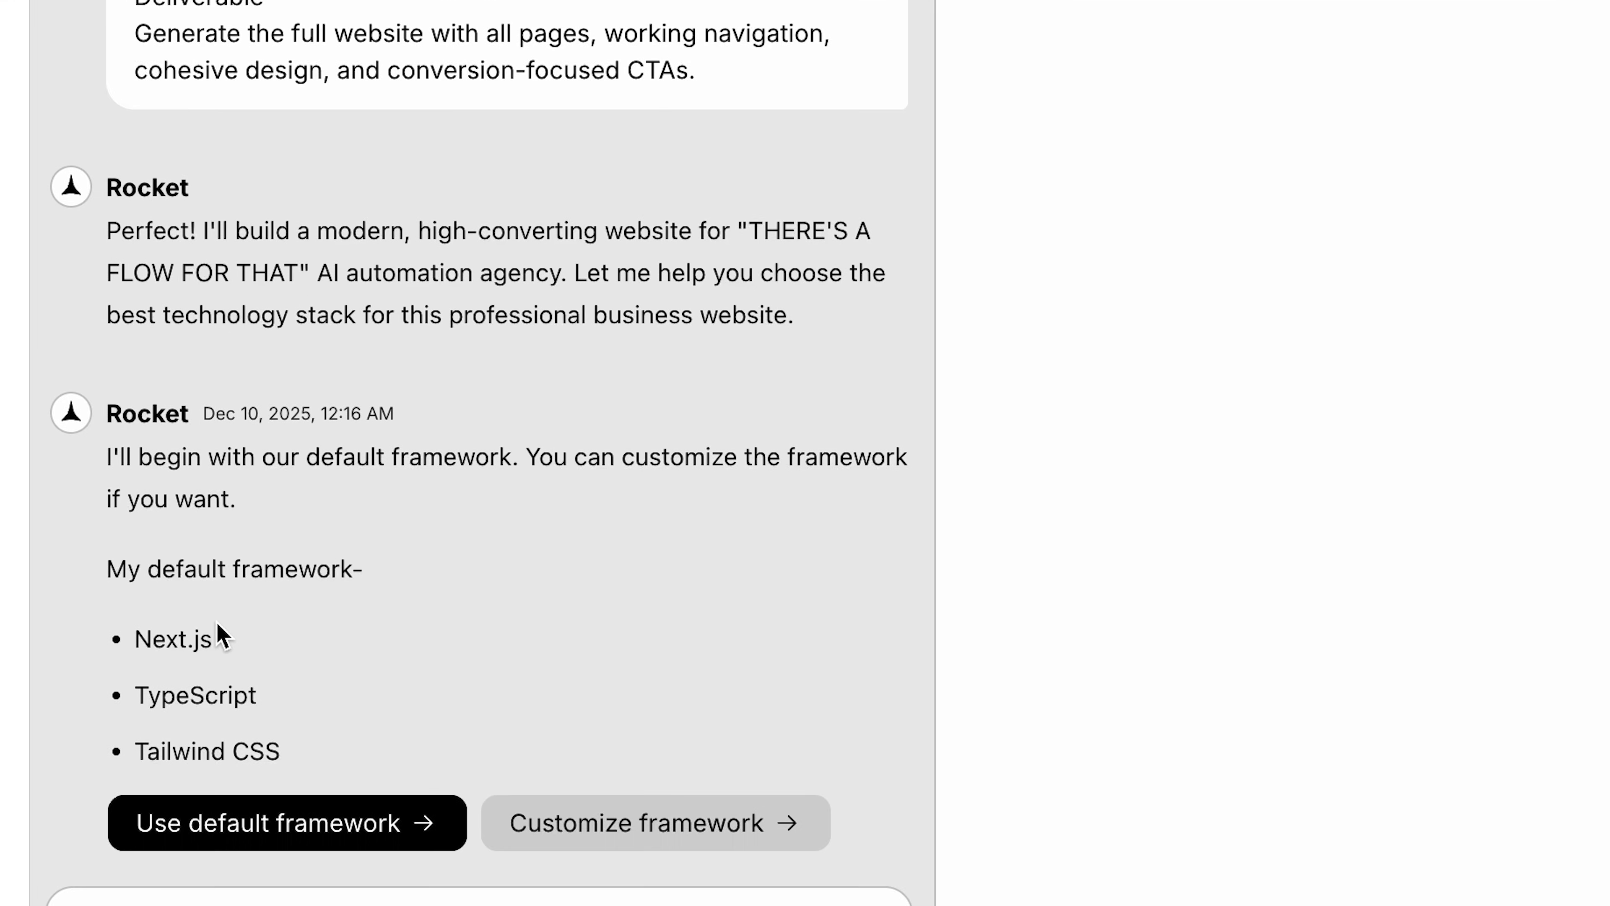
Accept Rocket's default Next.js, TypeScript and Tailwind CSS framework.
left_click(323, 812)
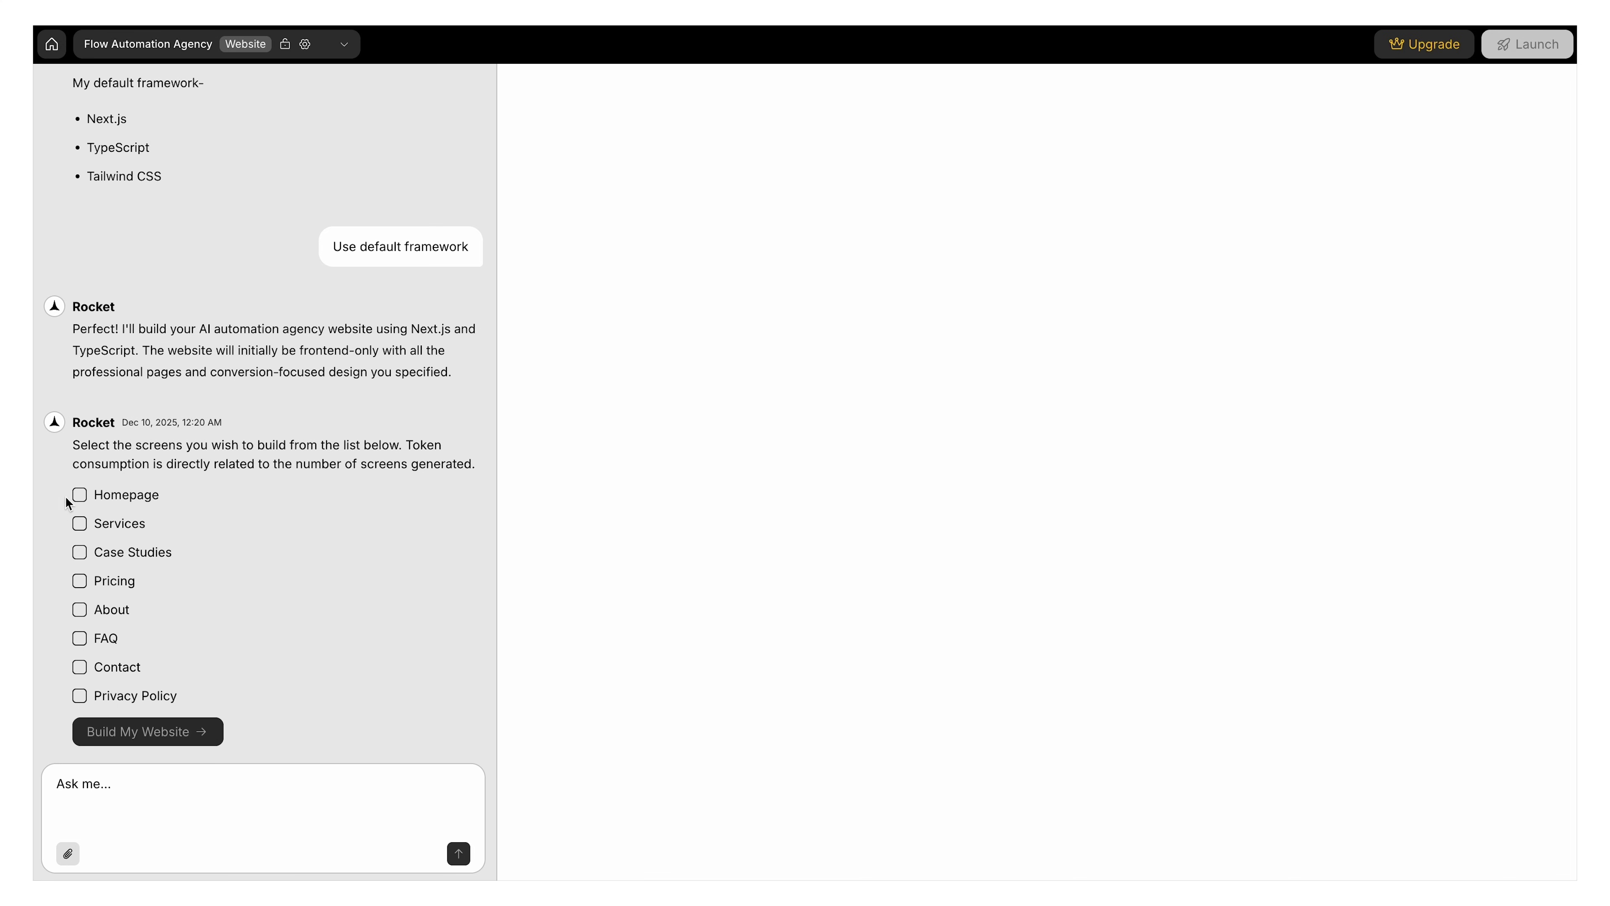
Select Homepage, Services, Case Studies, Pricing, About, Contact and Privacy Policy screens and build the website.
left_click(79, 495)
left_click(80, 523)
left_click(80, 551)
left_click(79, 580)
left_click(80, 609)
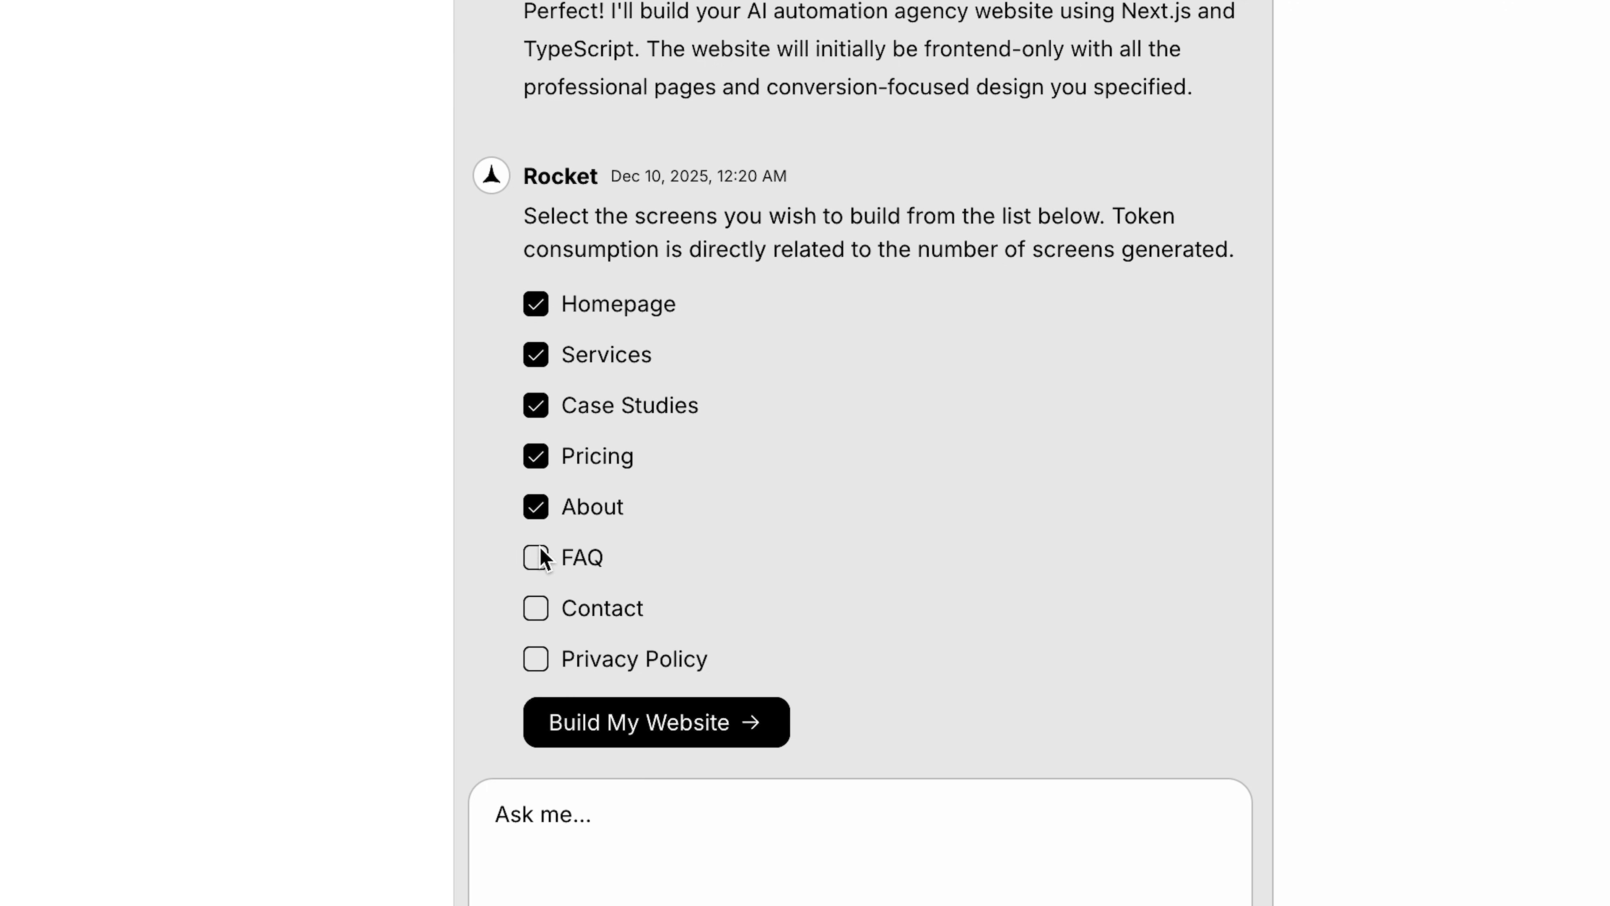
left_click(538, 612)
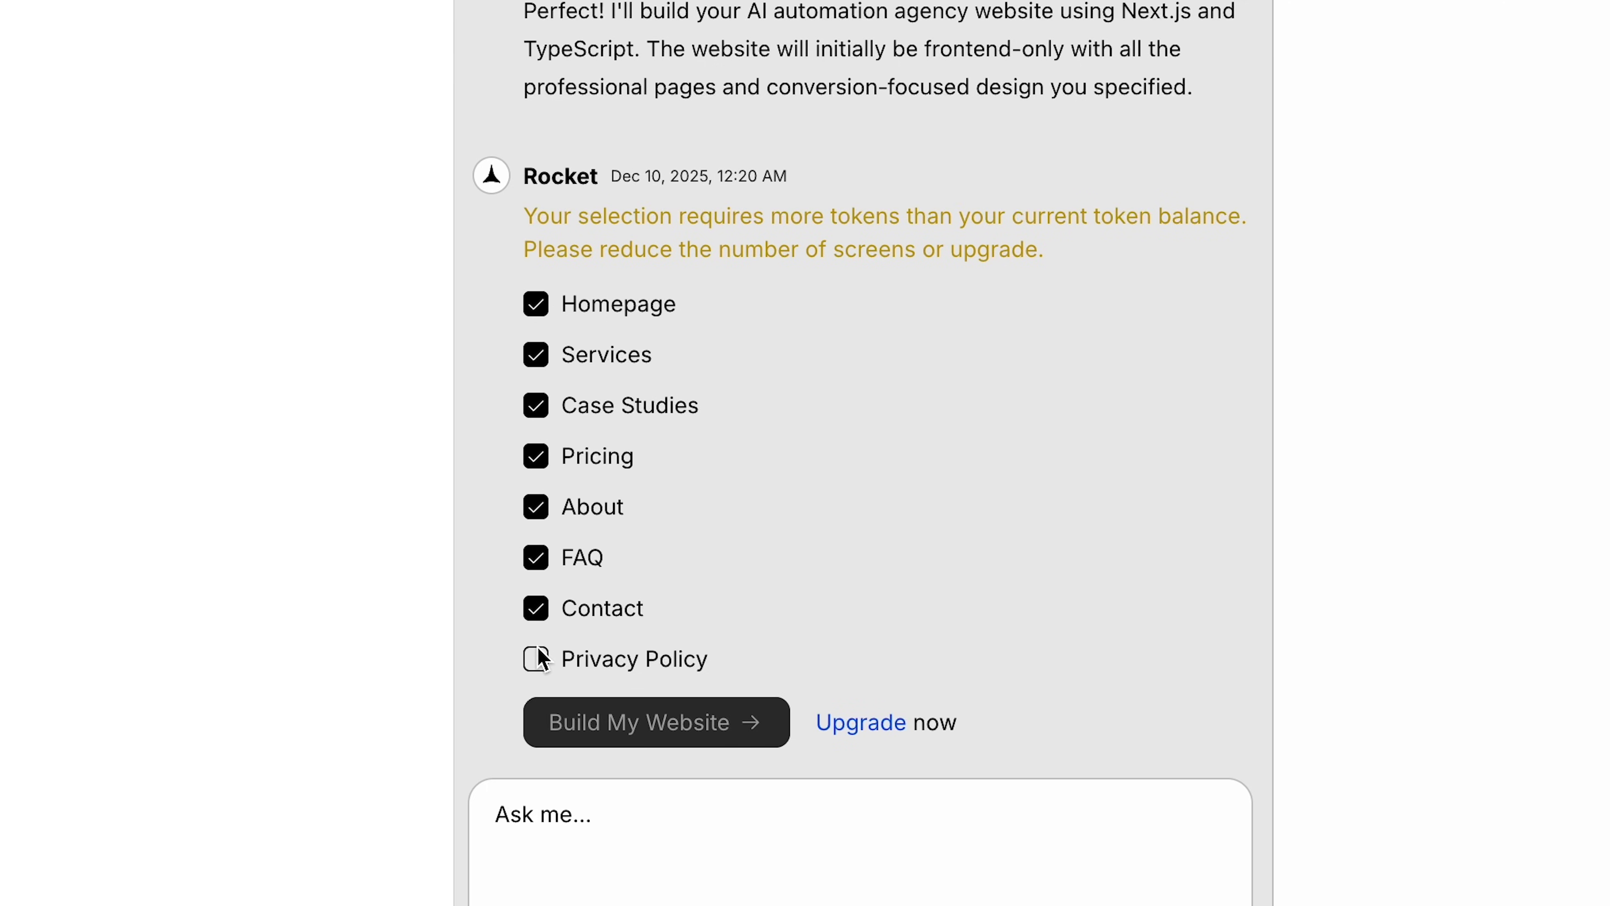
left_click(537, 658)
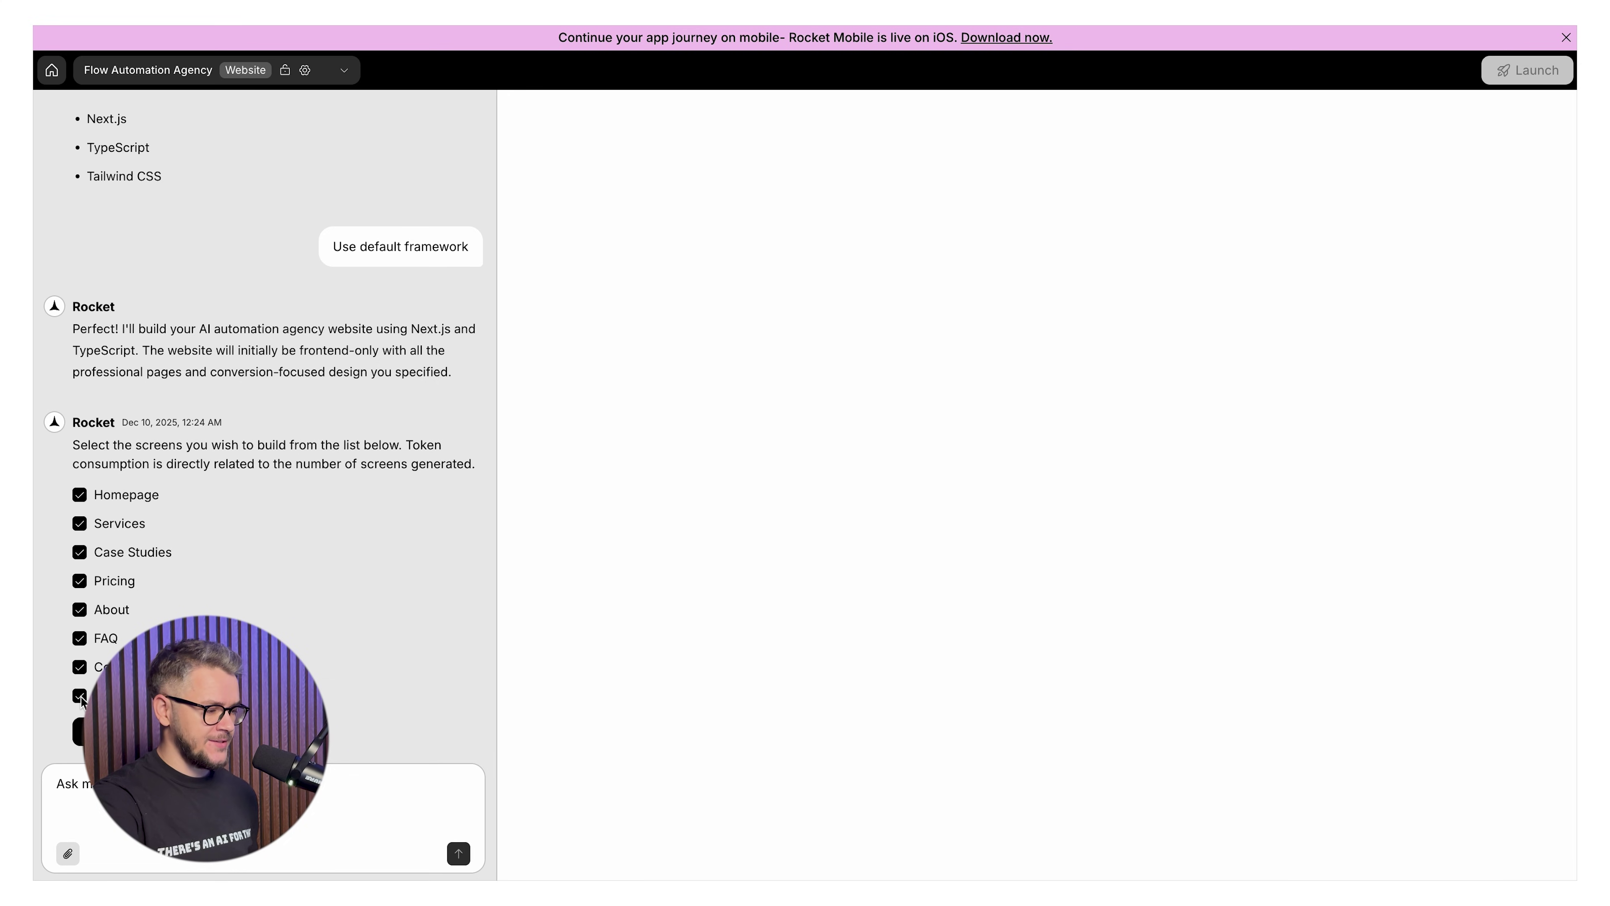
left_click(656, 722)
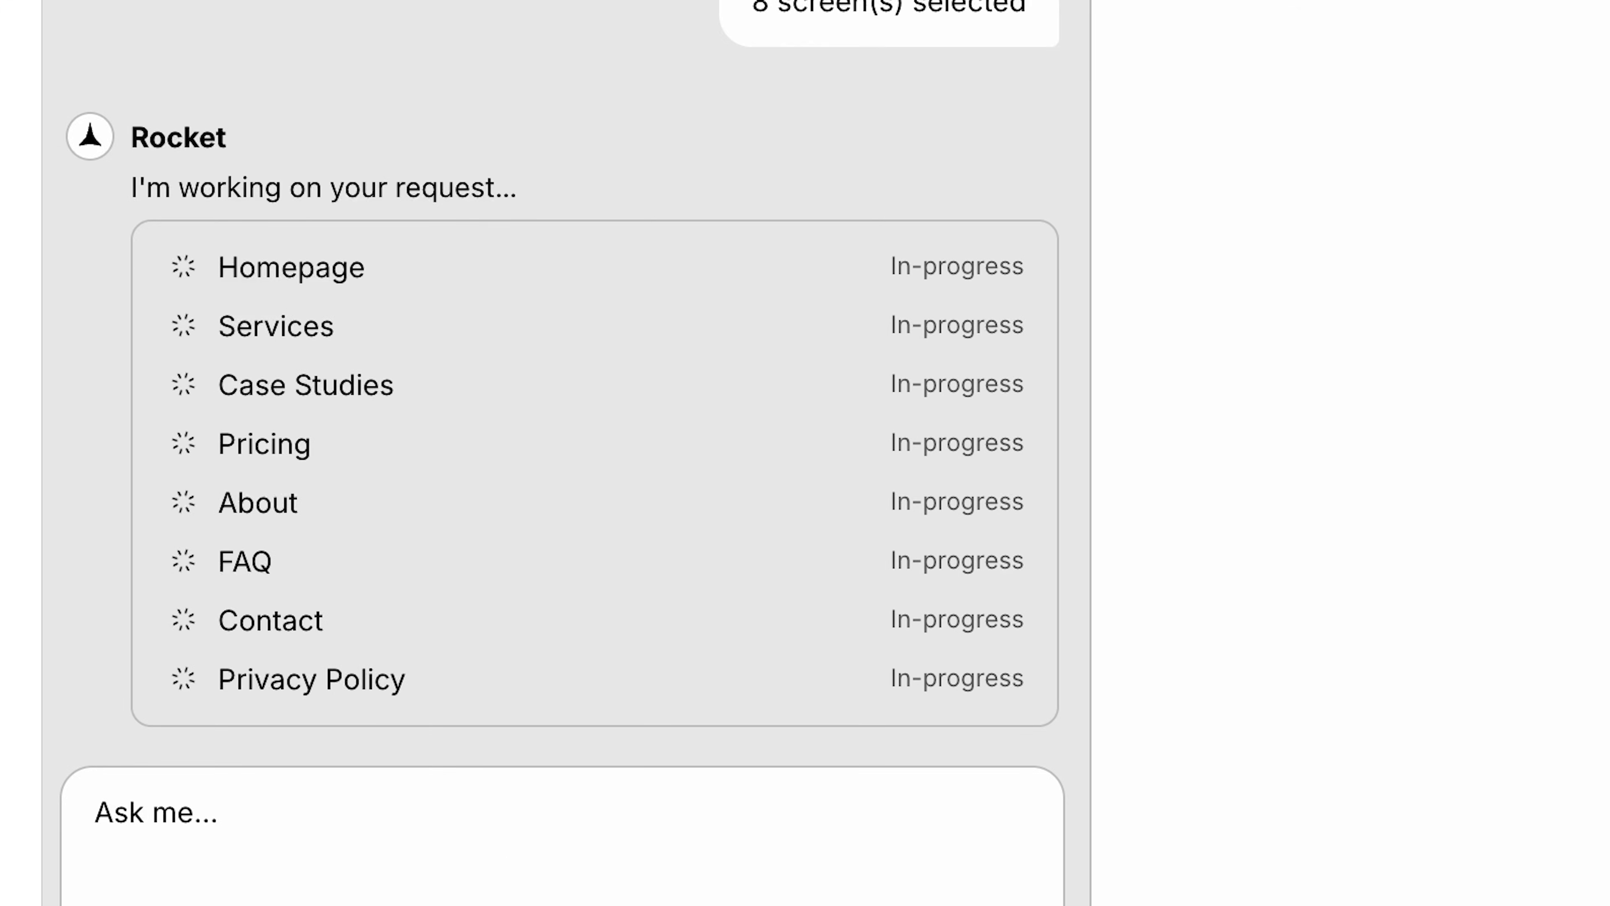
double_click(923, 359)
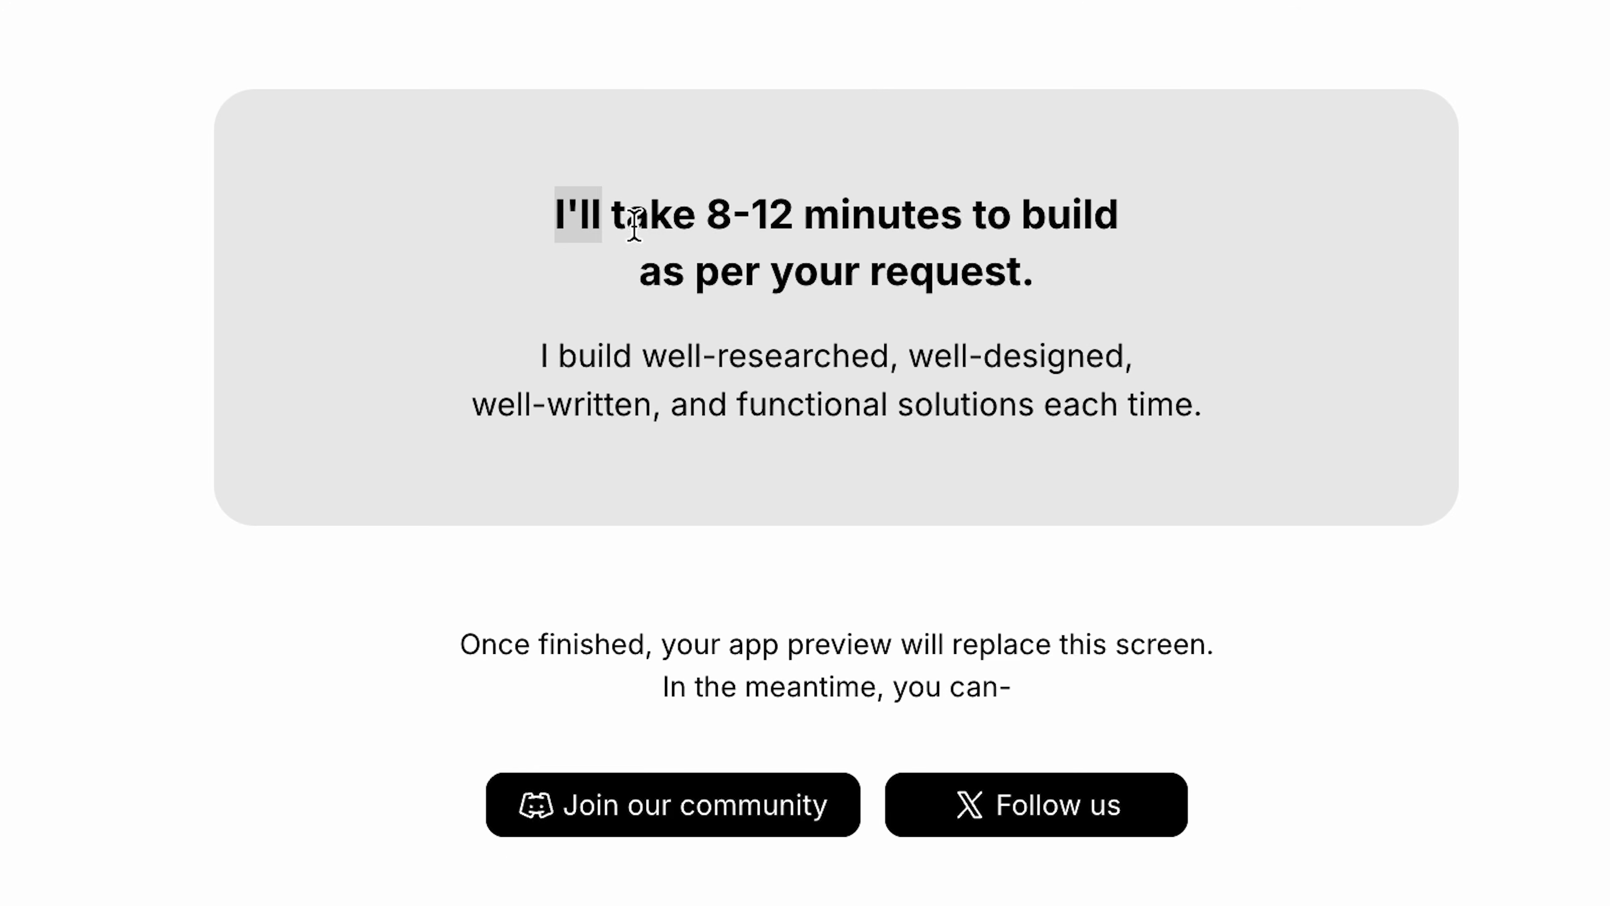
left_click_drag(634, 223, 1172, 279)
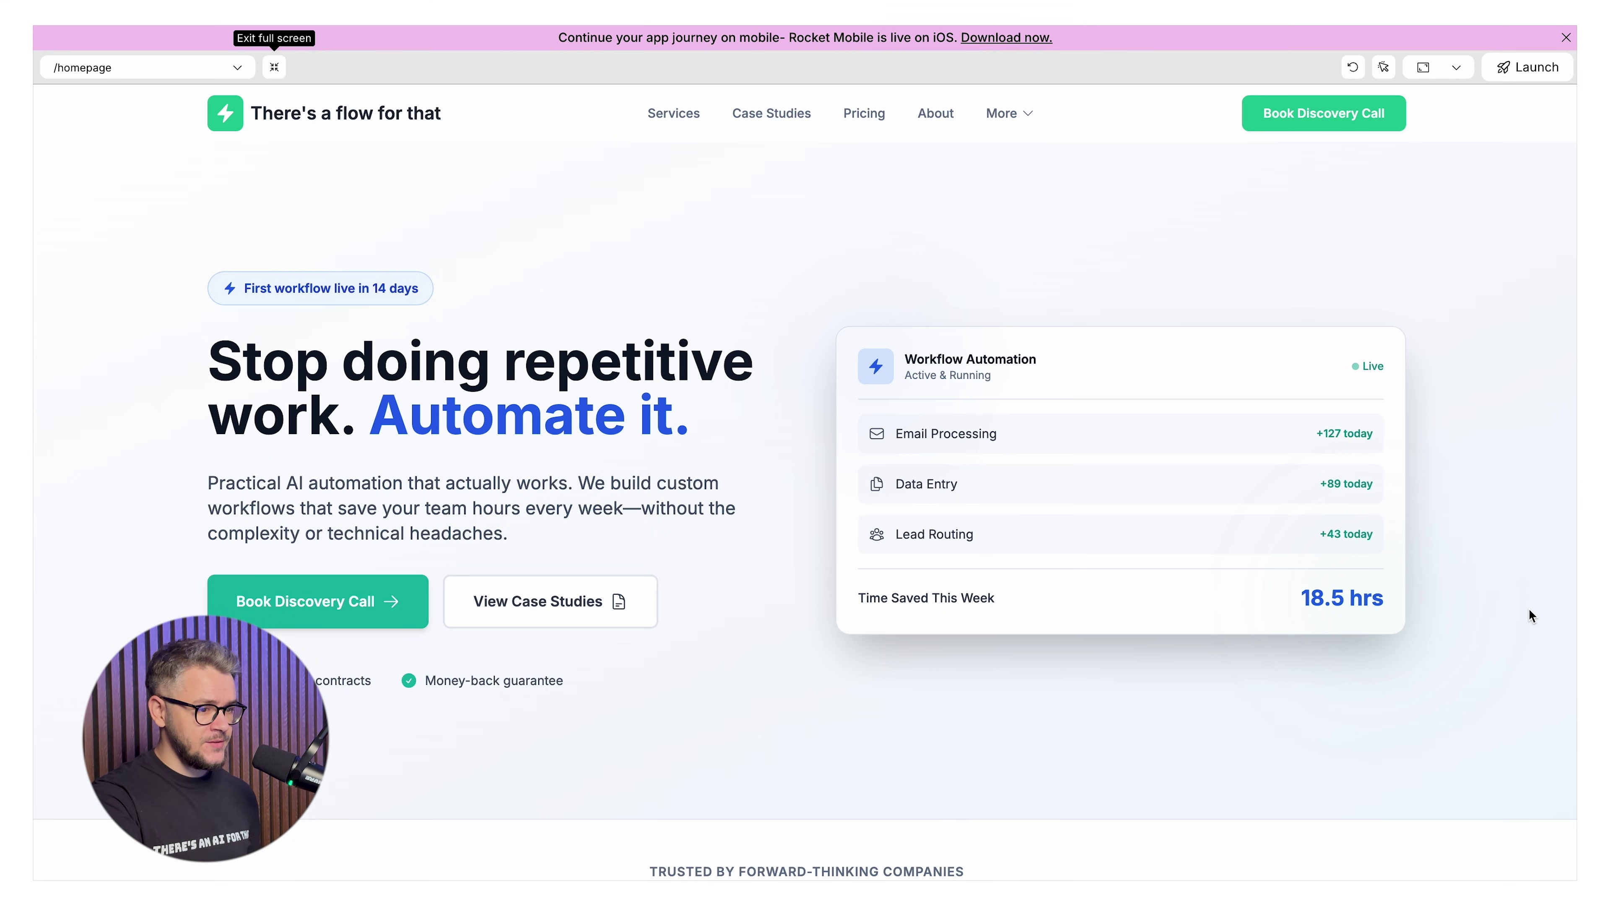
Scroll the Rocket homepage past the hero and benefit cards to the Automated Lead Management System service.
scroll(1435, 521, "down", 5)
scroll(1435, 521, "up", 5)
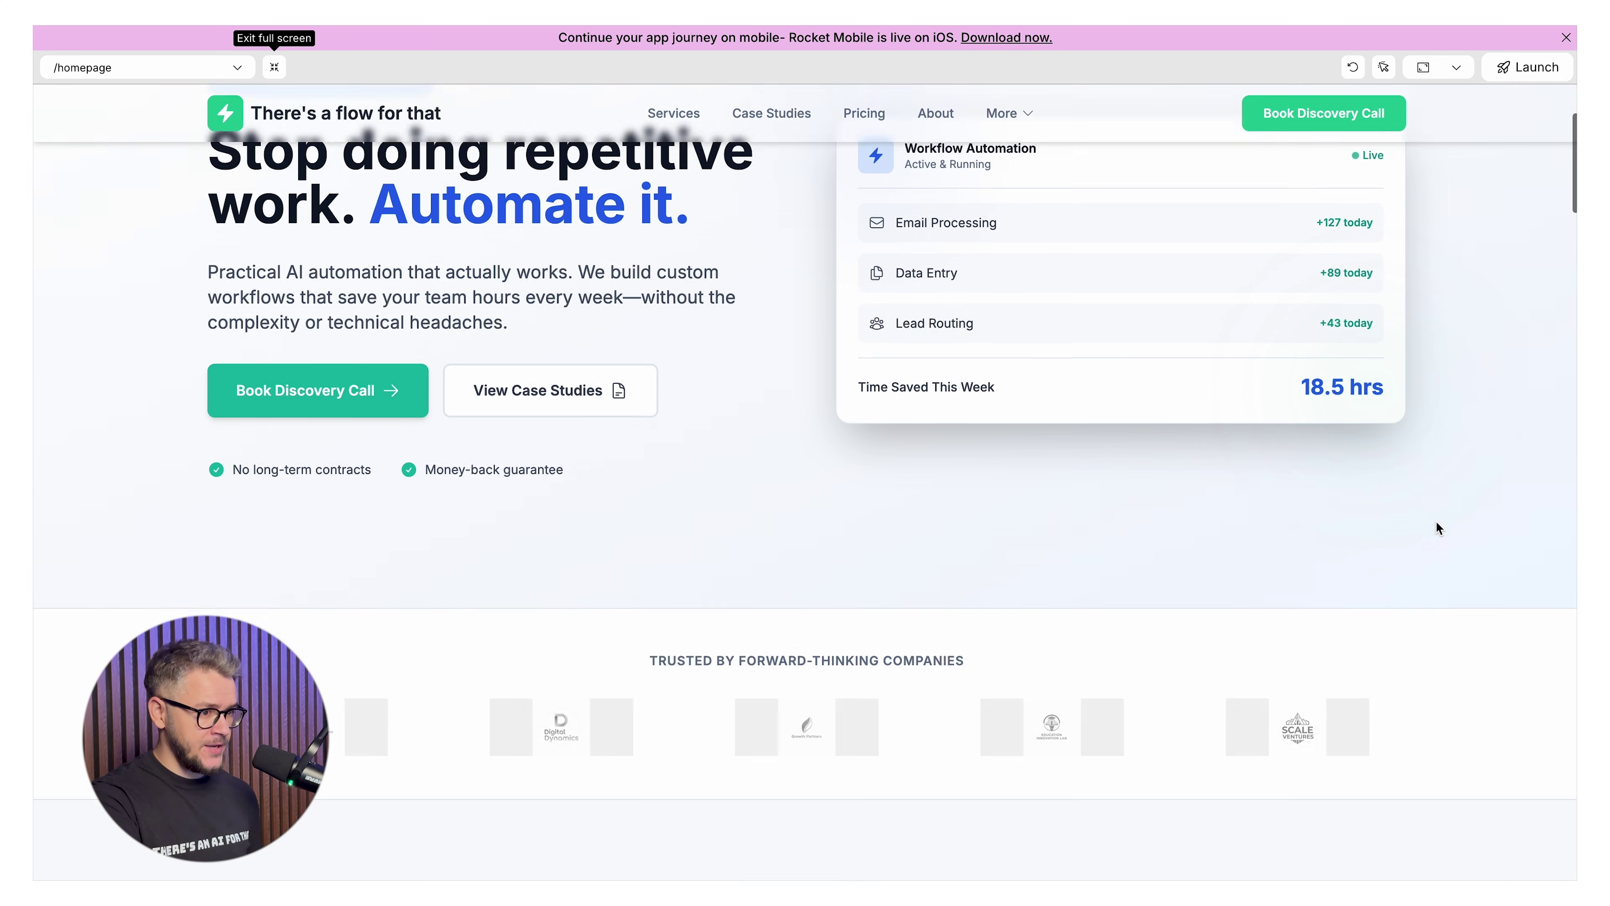
scroll(817, 720, "down", 15)
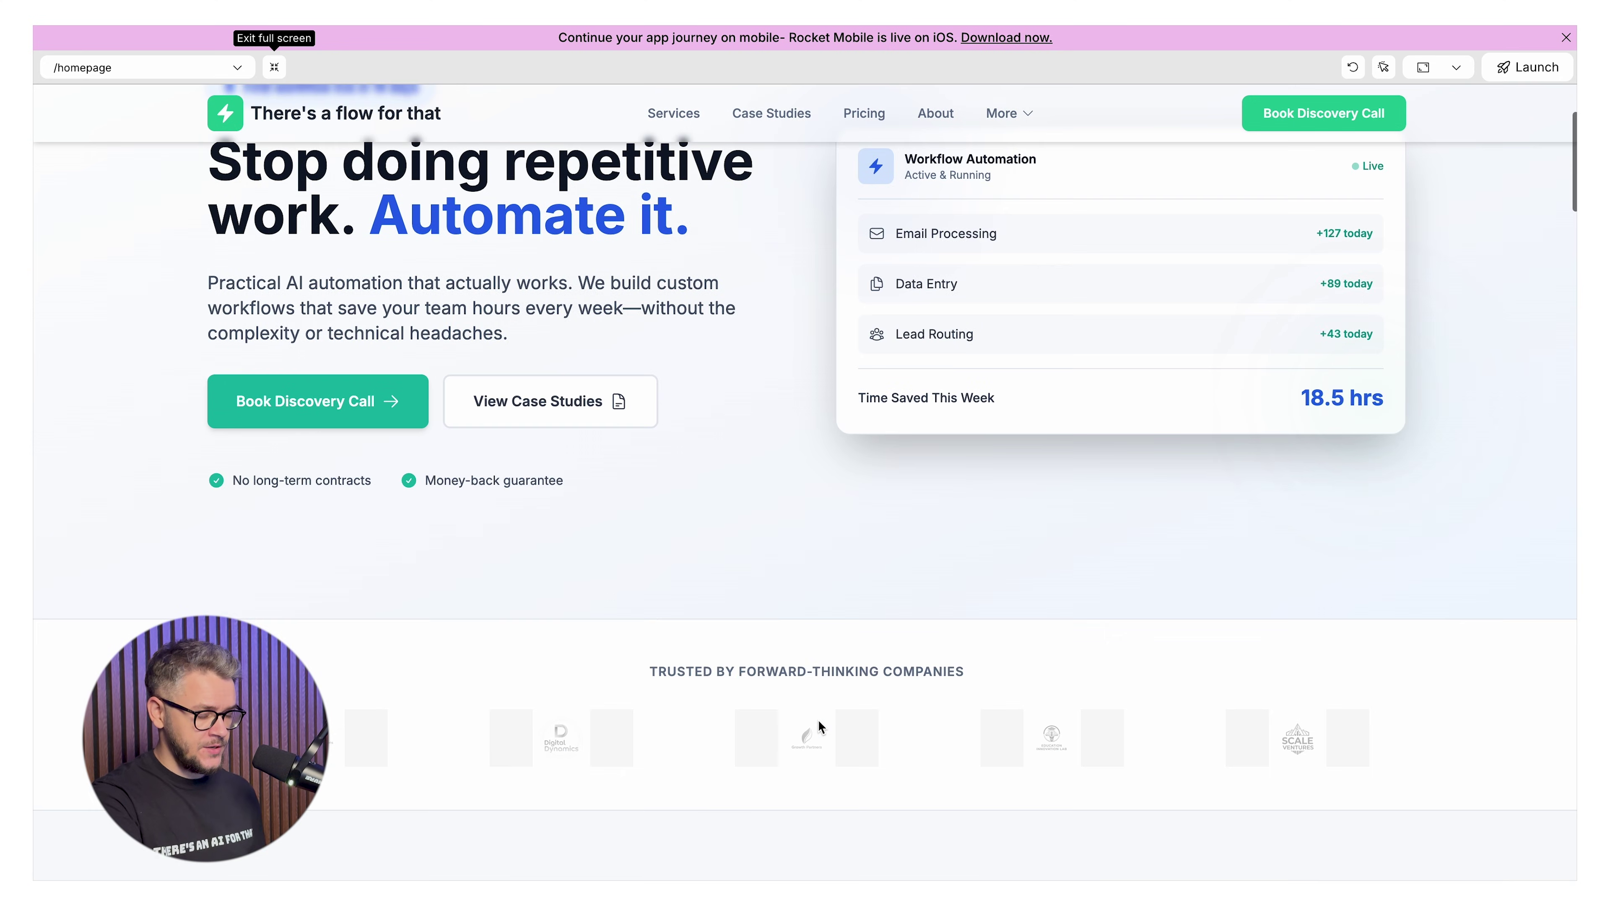
scroll(842, 392, "down", 8)
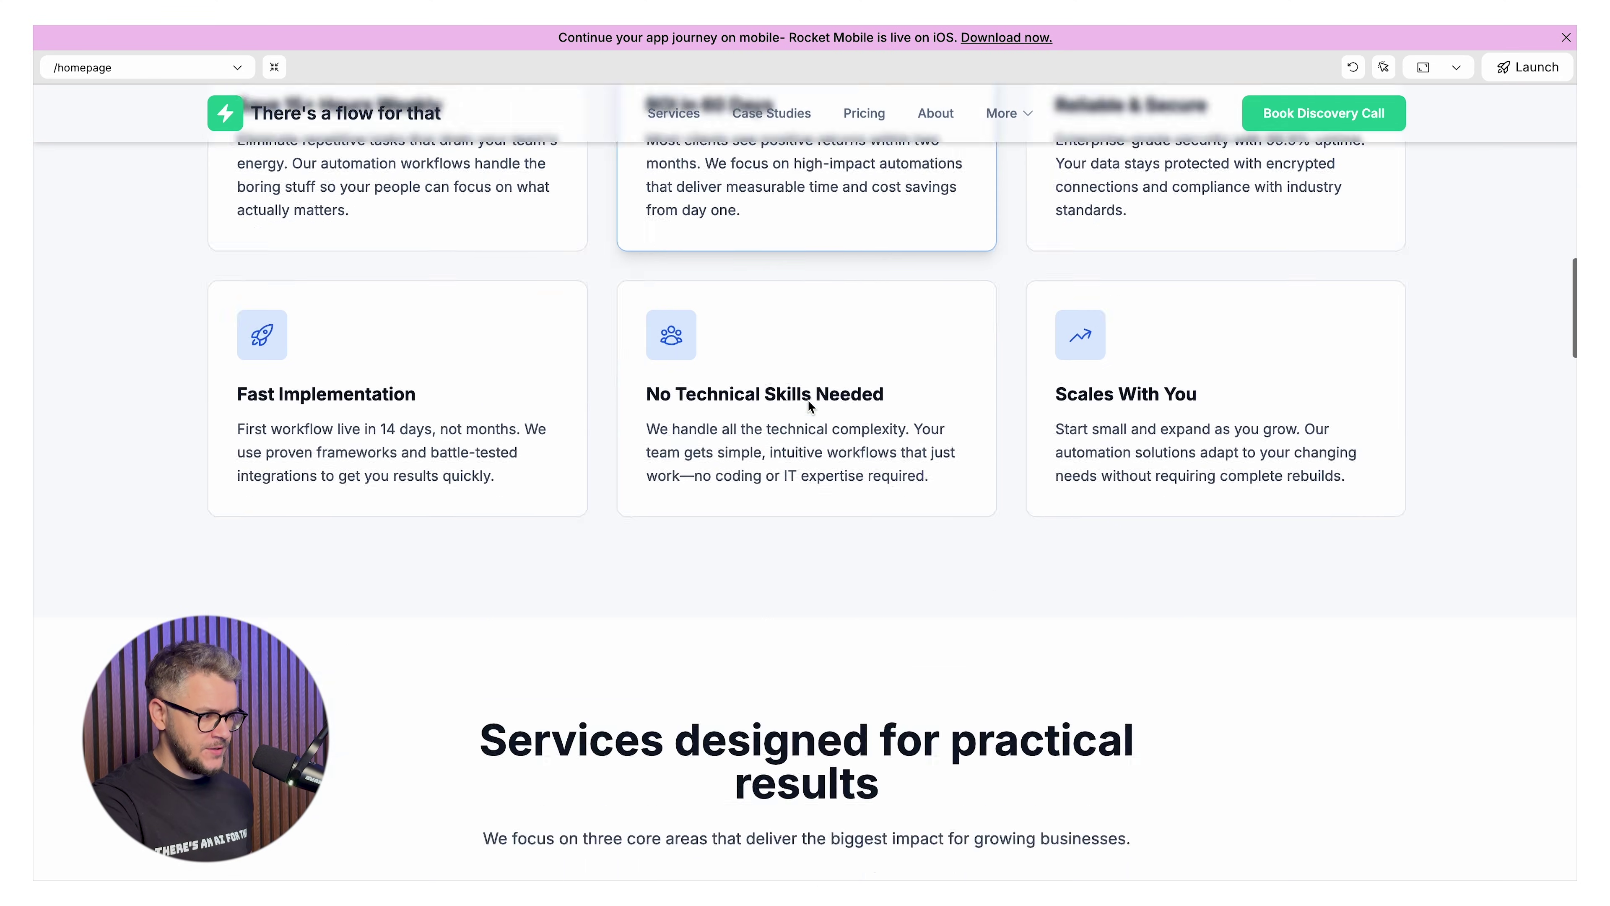
scroll(771, 502, "down", 10)
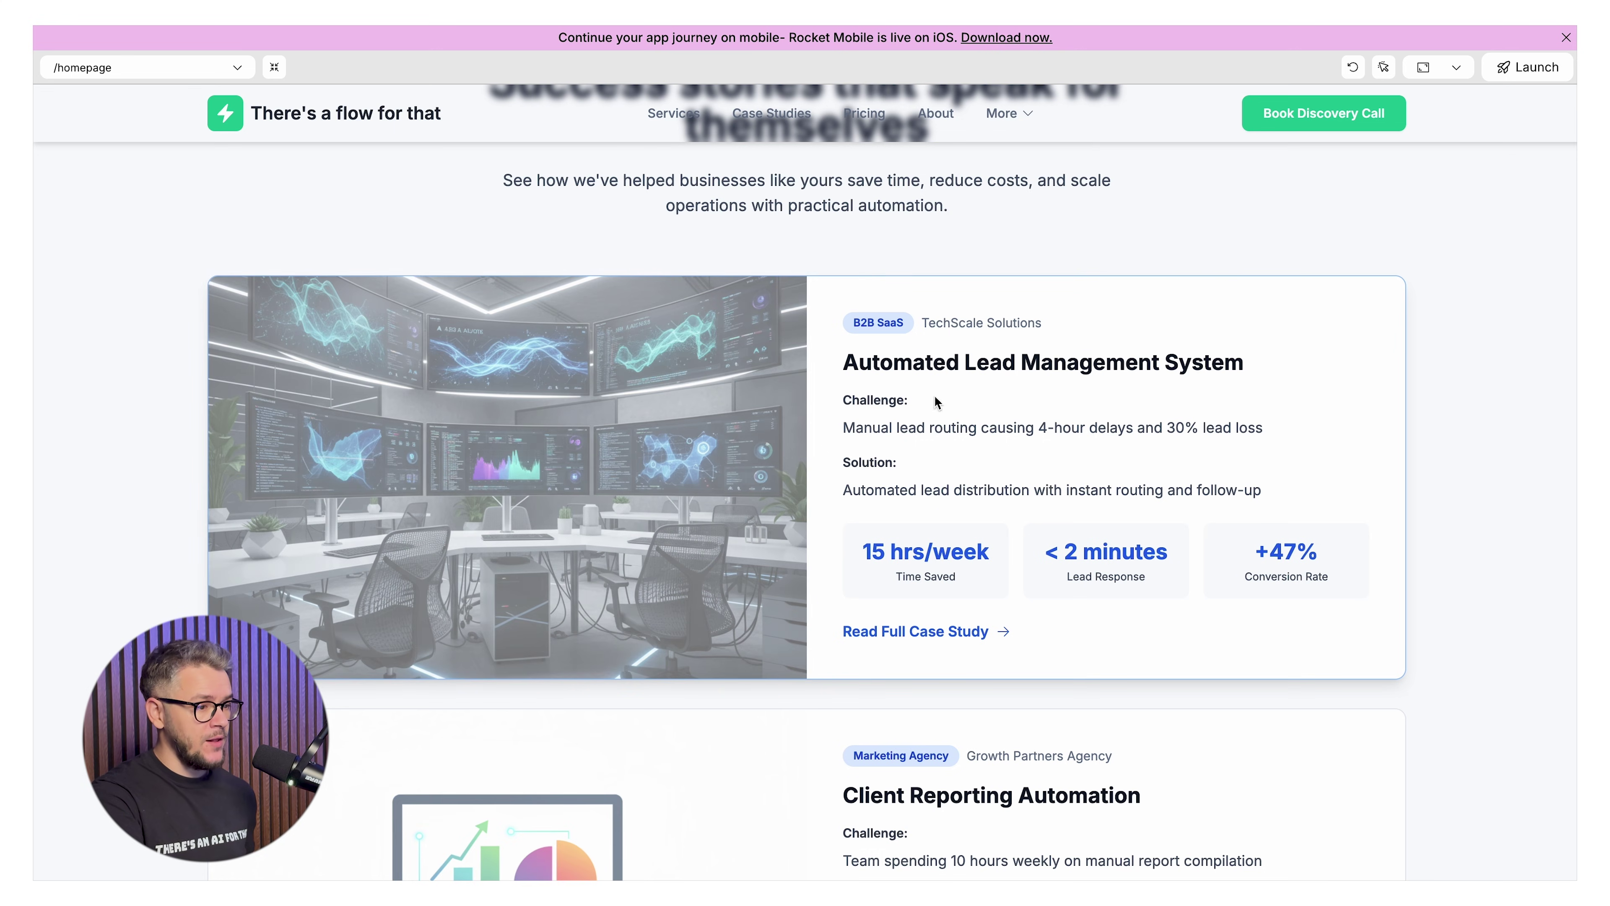
left_click_drag(843, 363, 1175, 364)
left_click(1277, 370)
scroll(1277, 370, "down", 5)
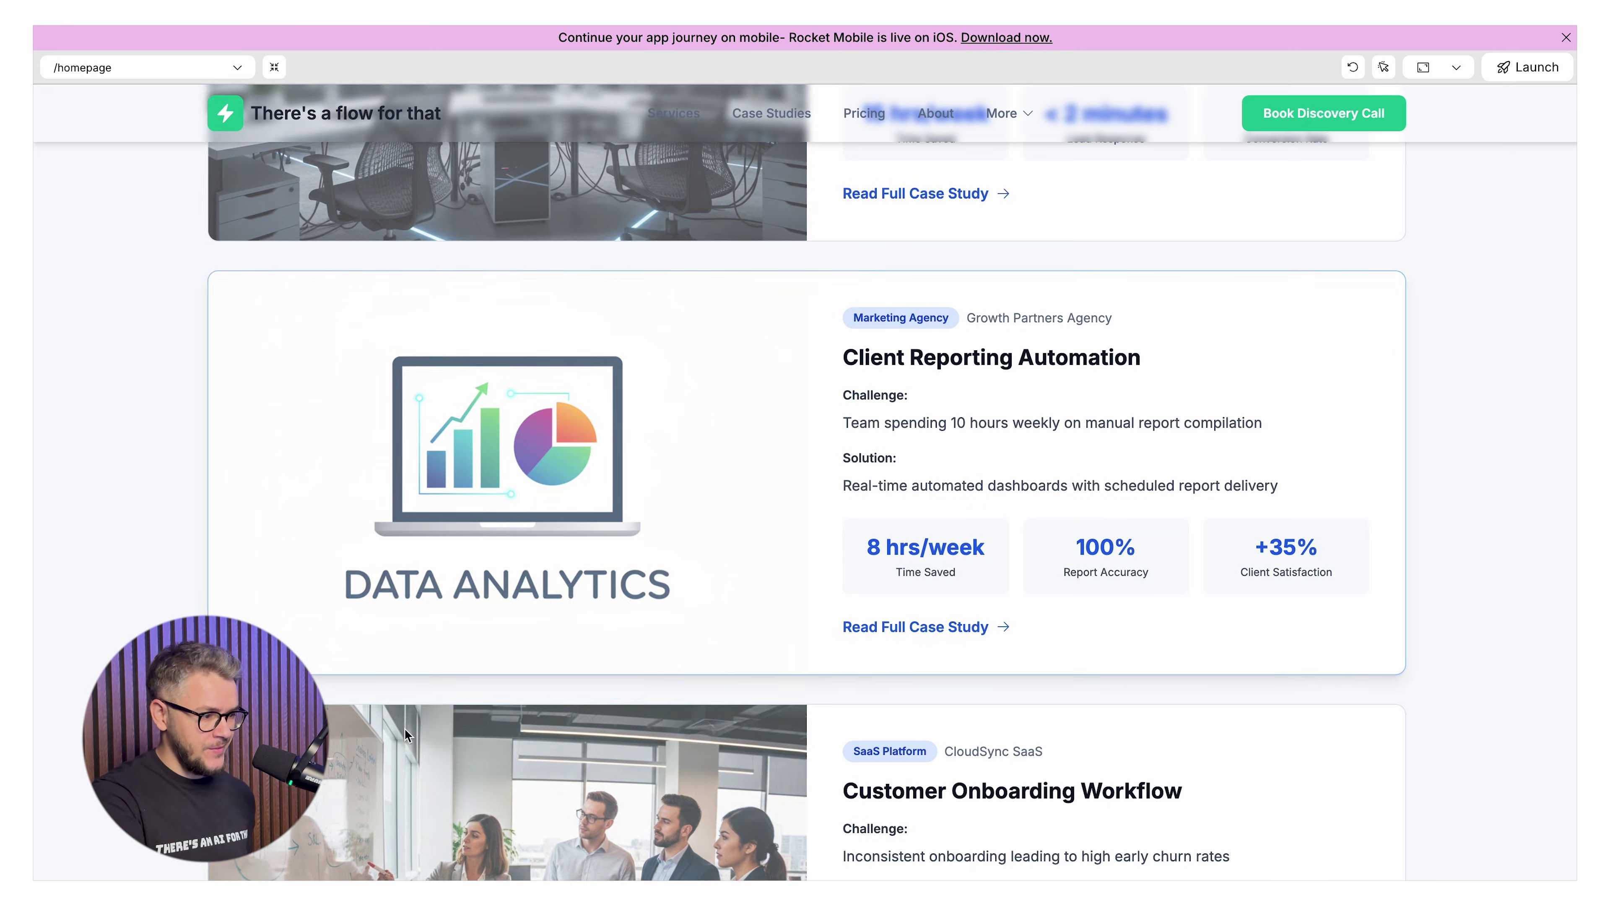
scroll(560, 534, "up", 2)
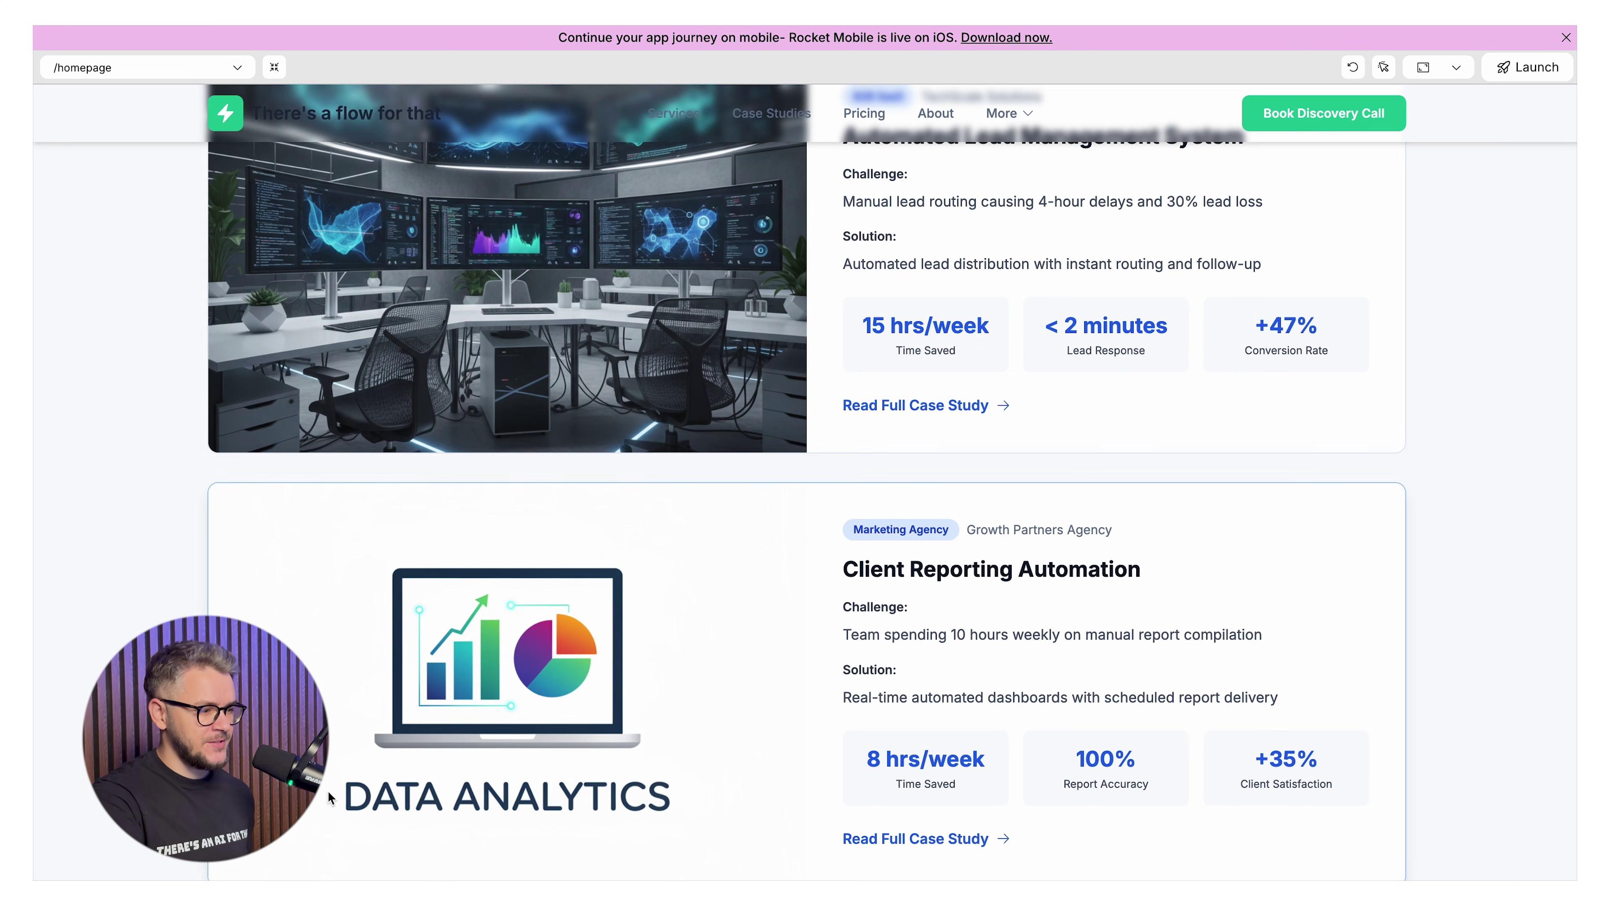
Continue to the Success stories section and open the full Case Studies page.
scroll(498, 674, "down", 5)
scroll(494, 667, "down", 2)
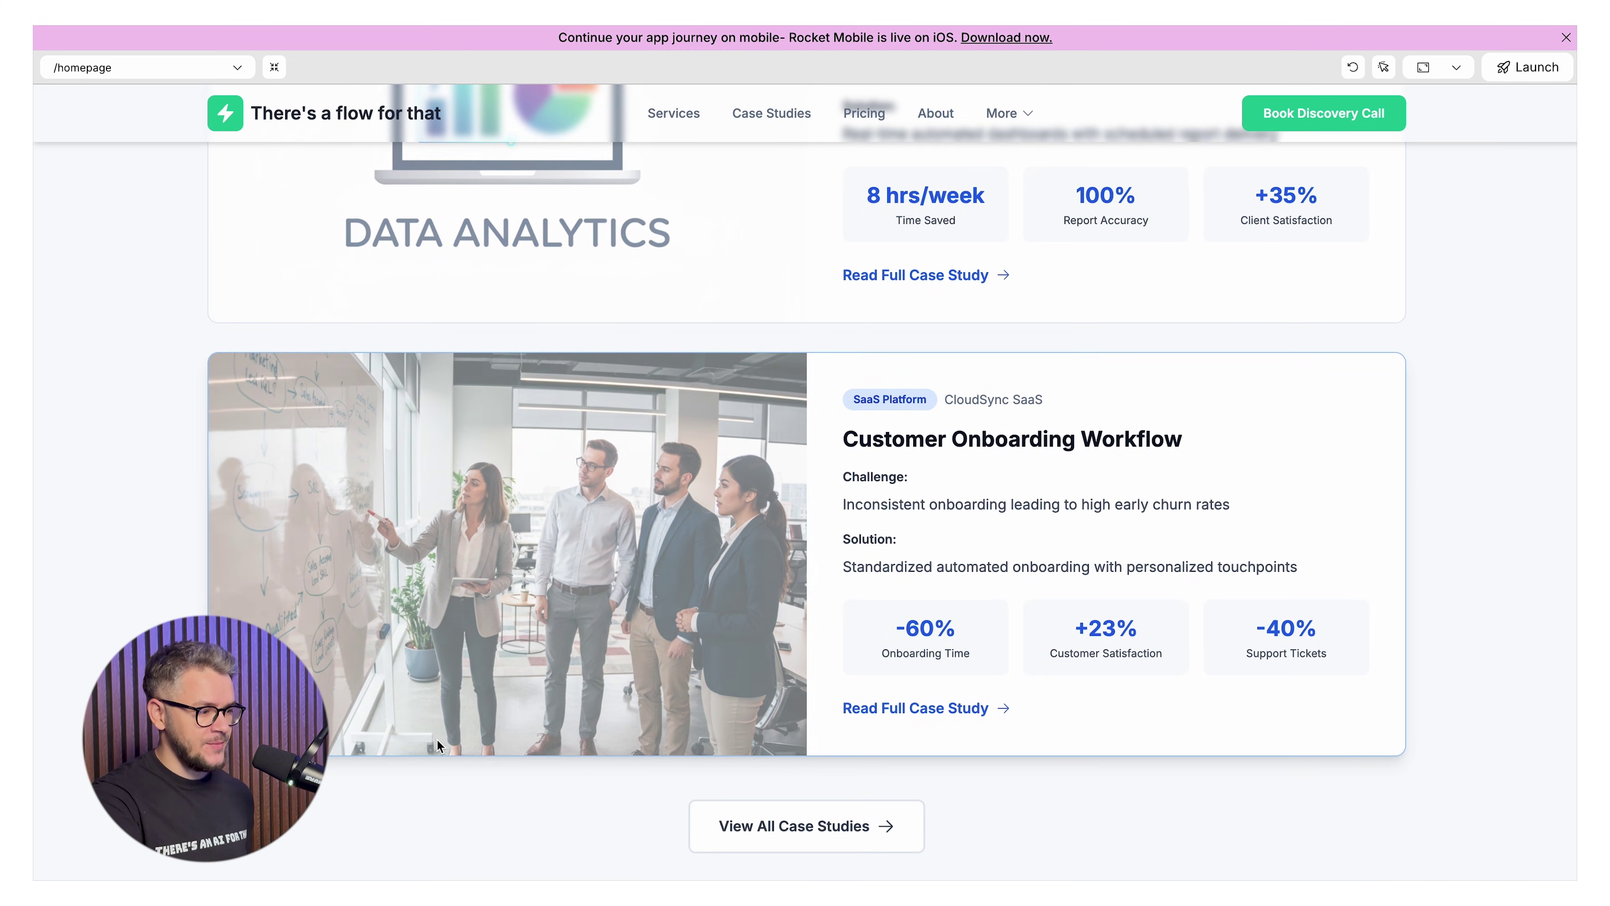
scroll(754, 473, "down", 4)
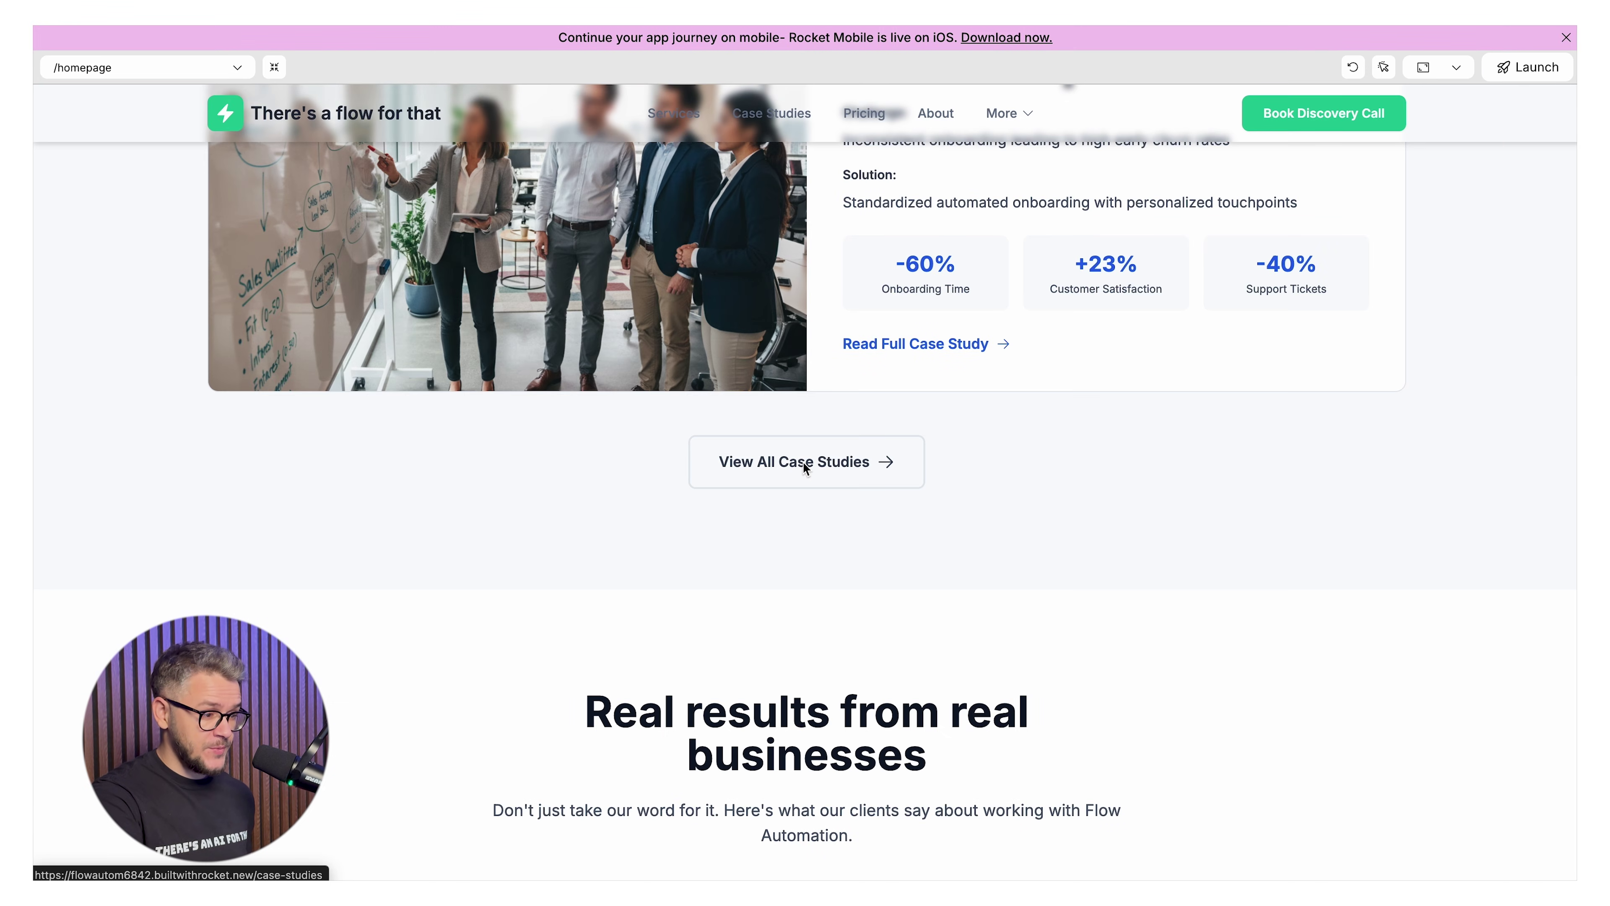
left_click(803, 462)
scroll(855, 555, "down", 6)
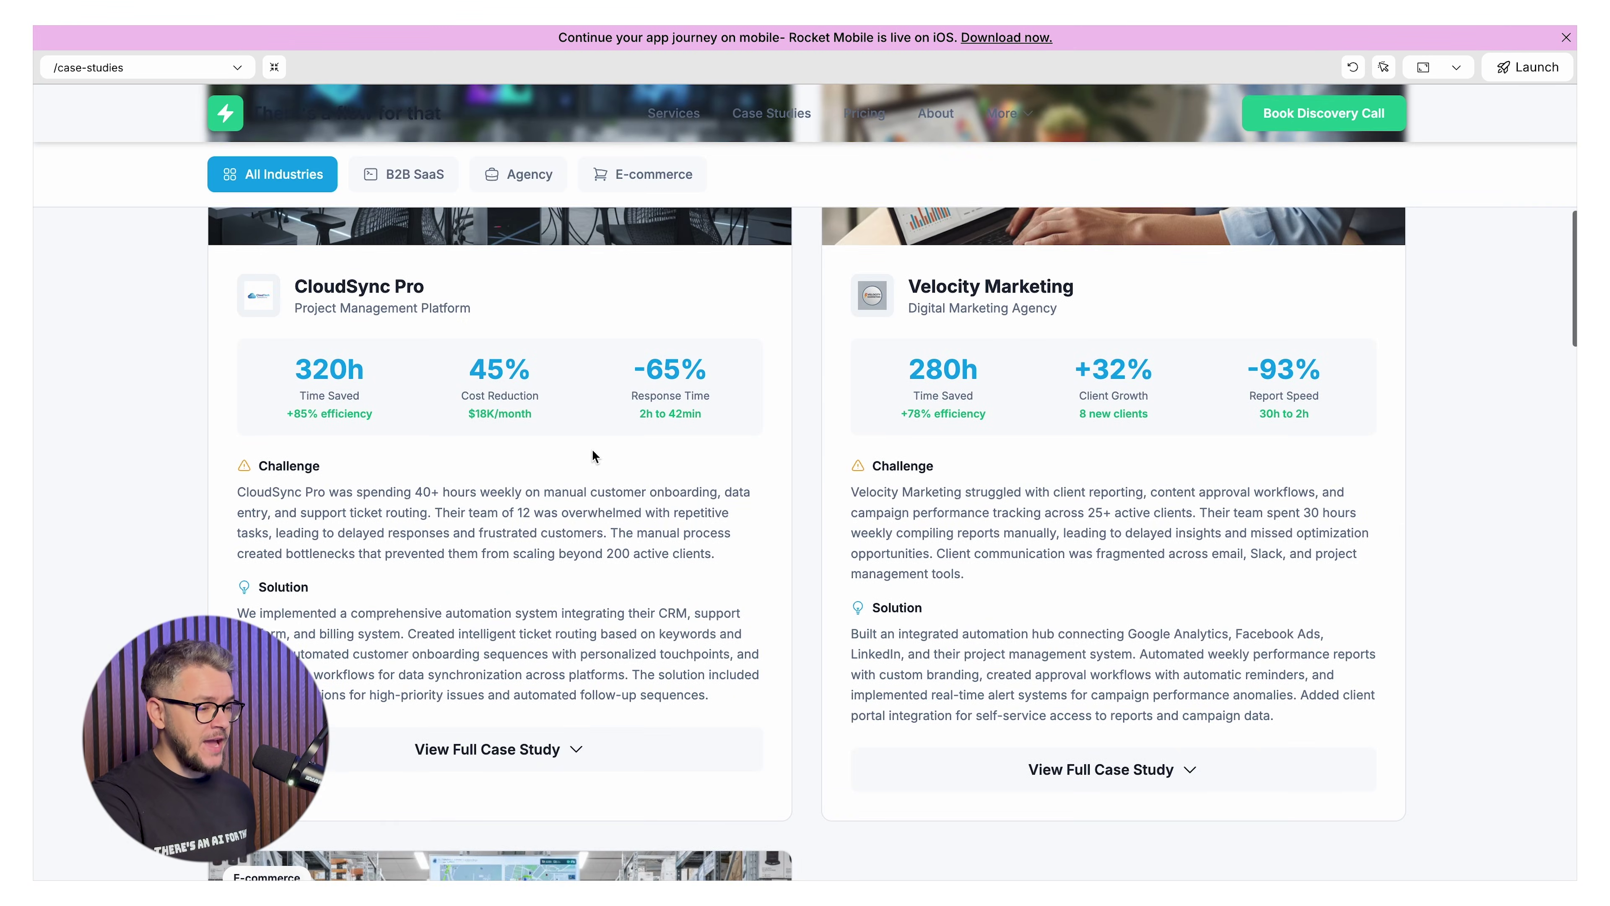
Scroll the case studies and highlight the CloudSync Pro and Velocity Marketing titles.
scroll(592, 455, "up", 10)
scroll(594, 455, "down", 3)
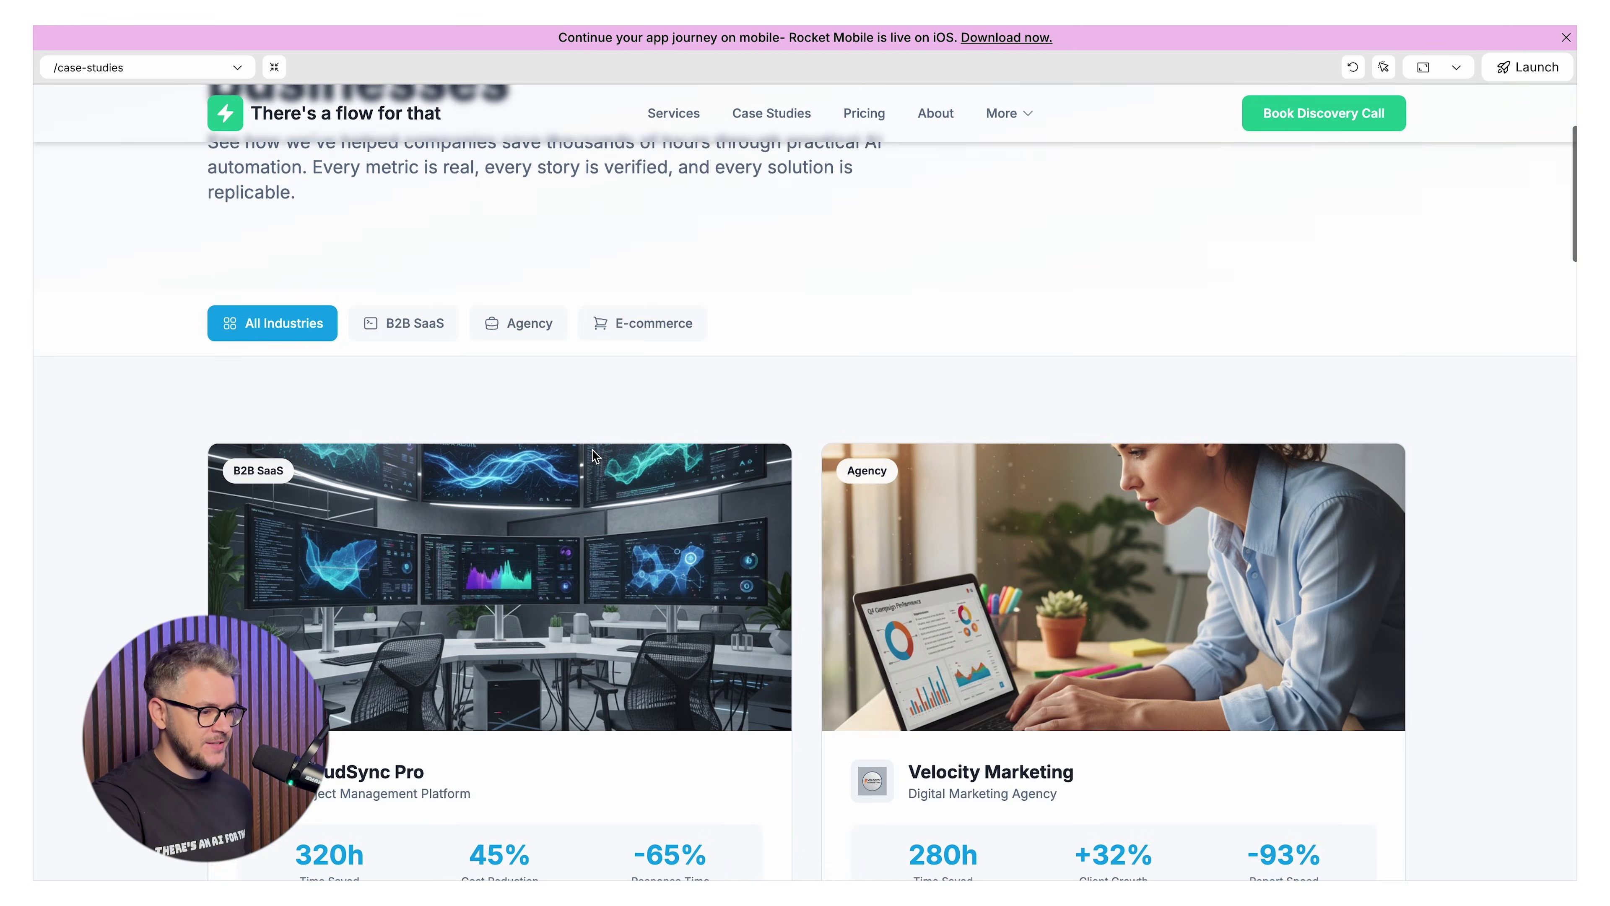
scroll(595, 455, "up", 3)
scroll(594, 455, "down", 15)
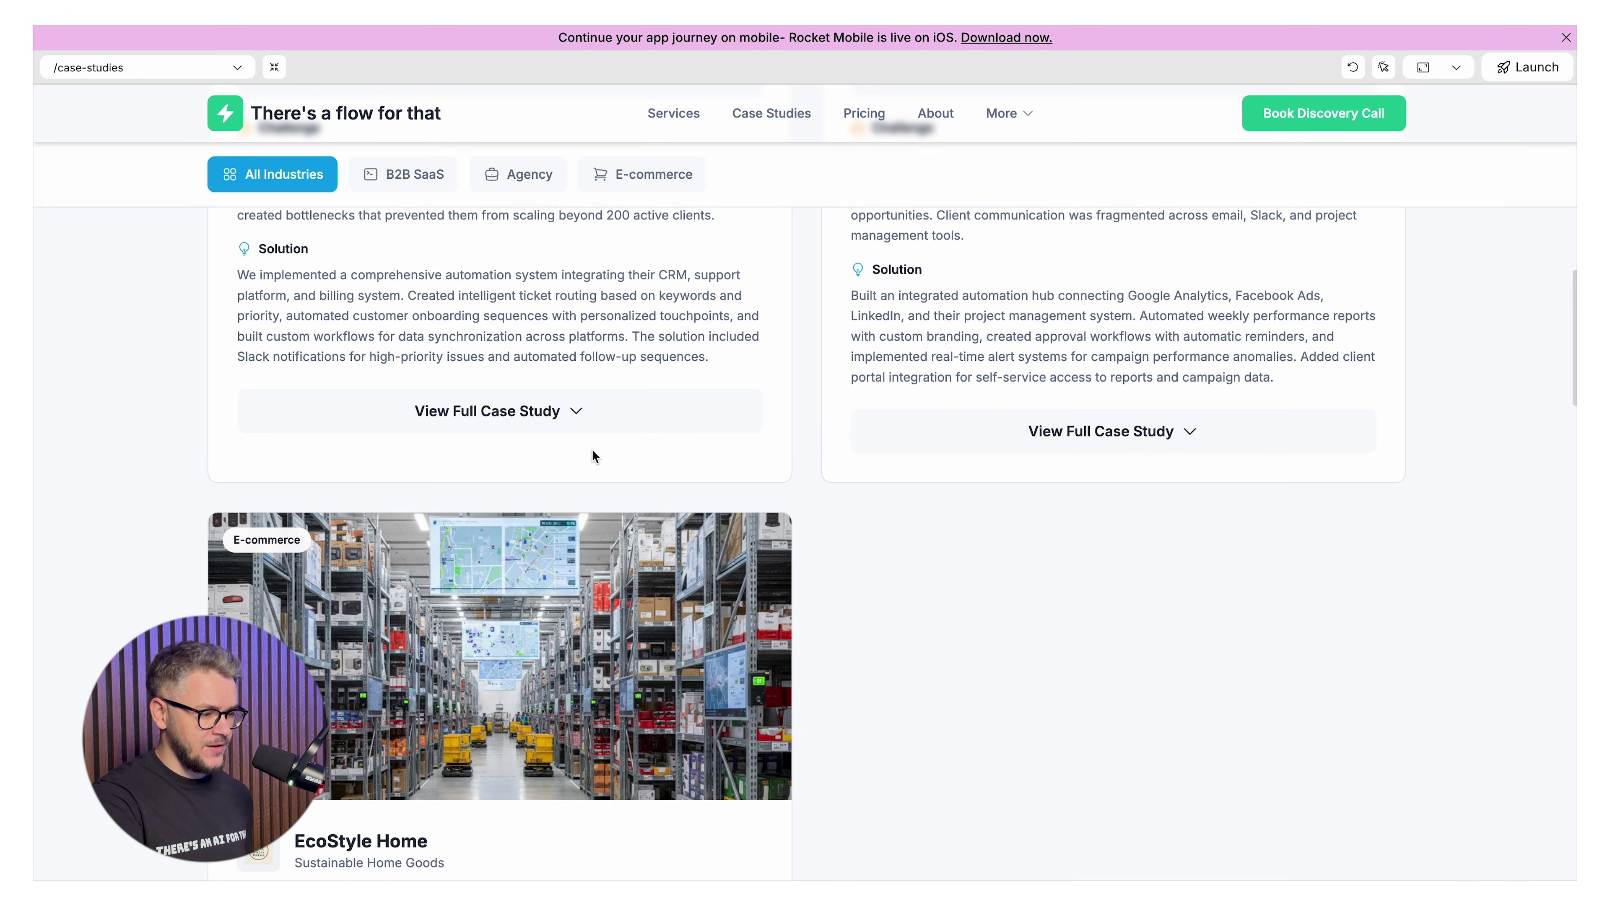
scroll(593, 452, "down", 7)
scroll(593, 455, "up", 18)
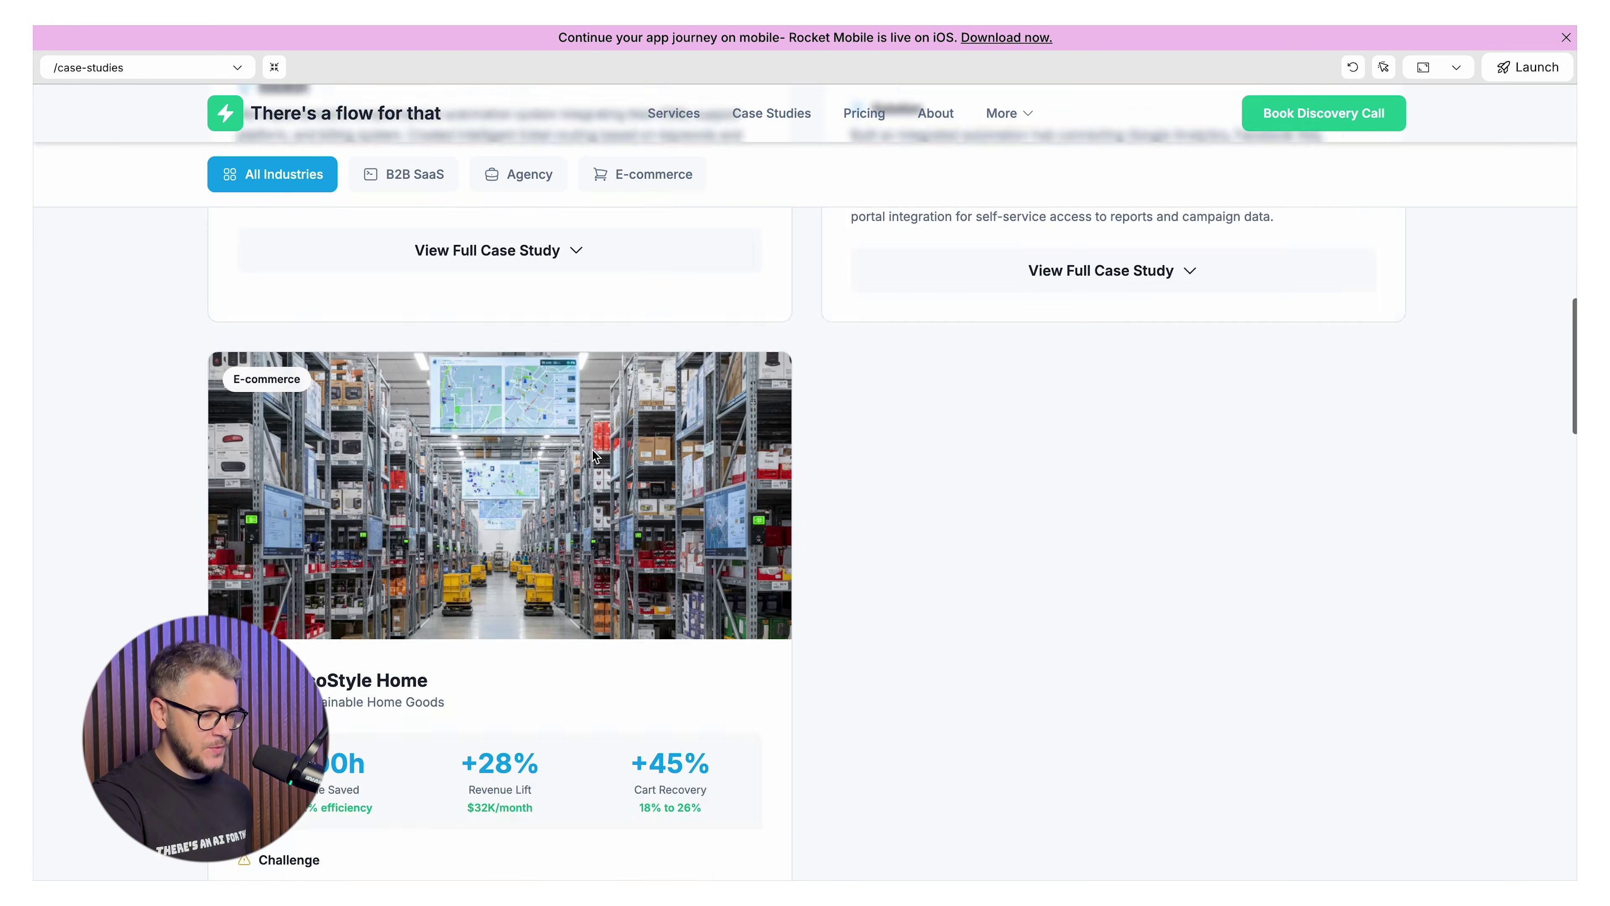
scroll(594, 455, "down", 4)
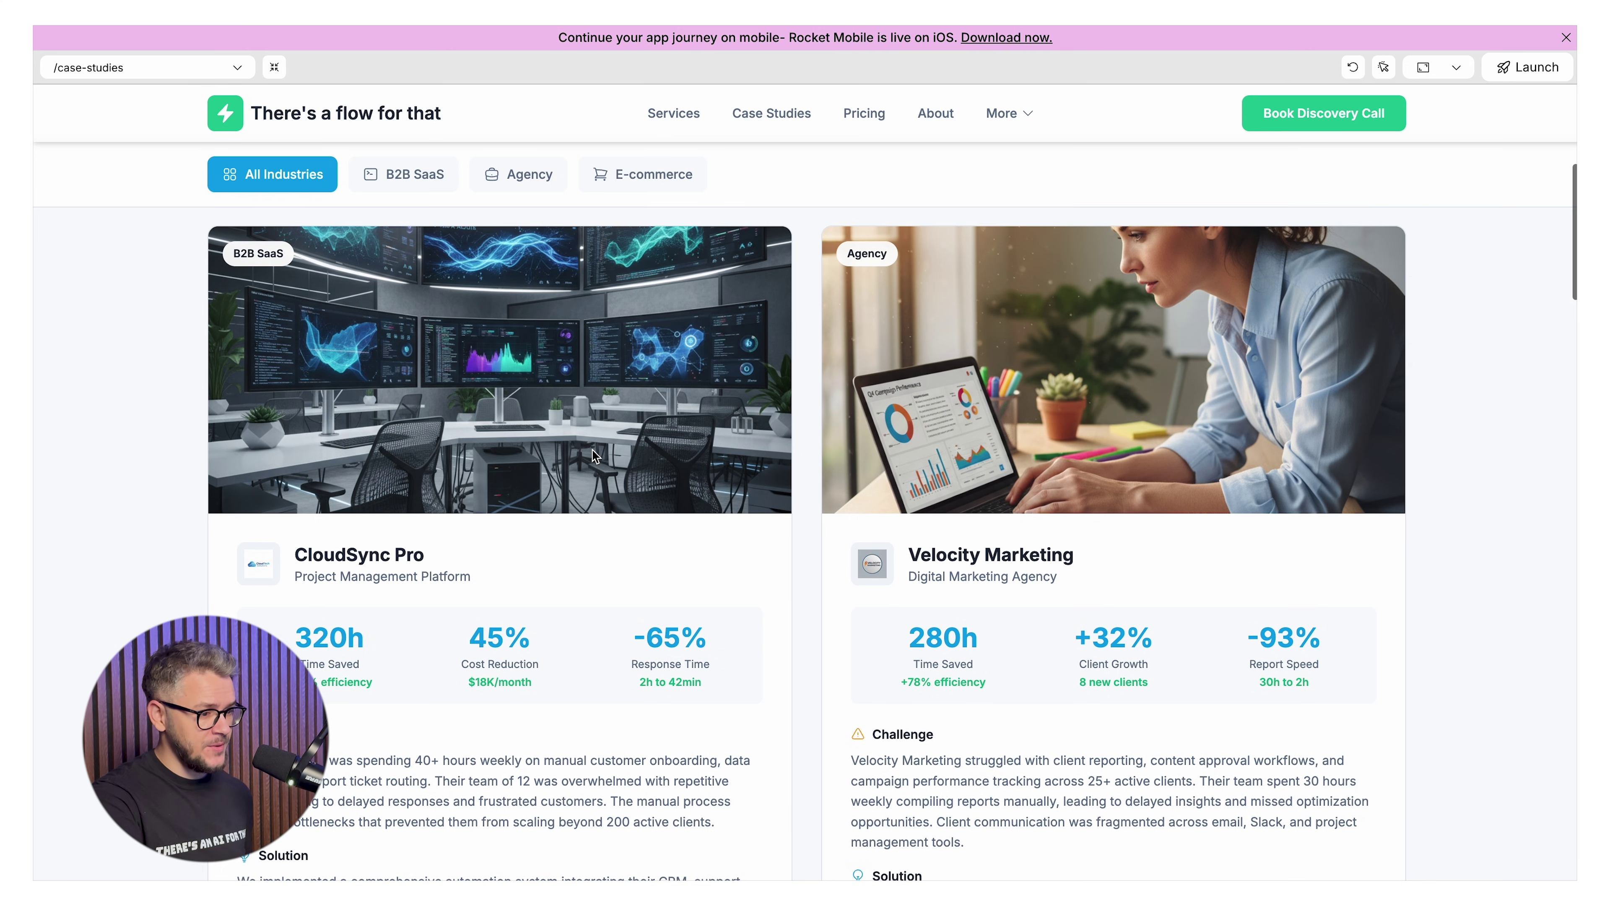
scroll(306, 602, "down", 1)
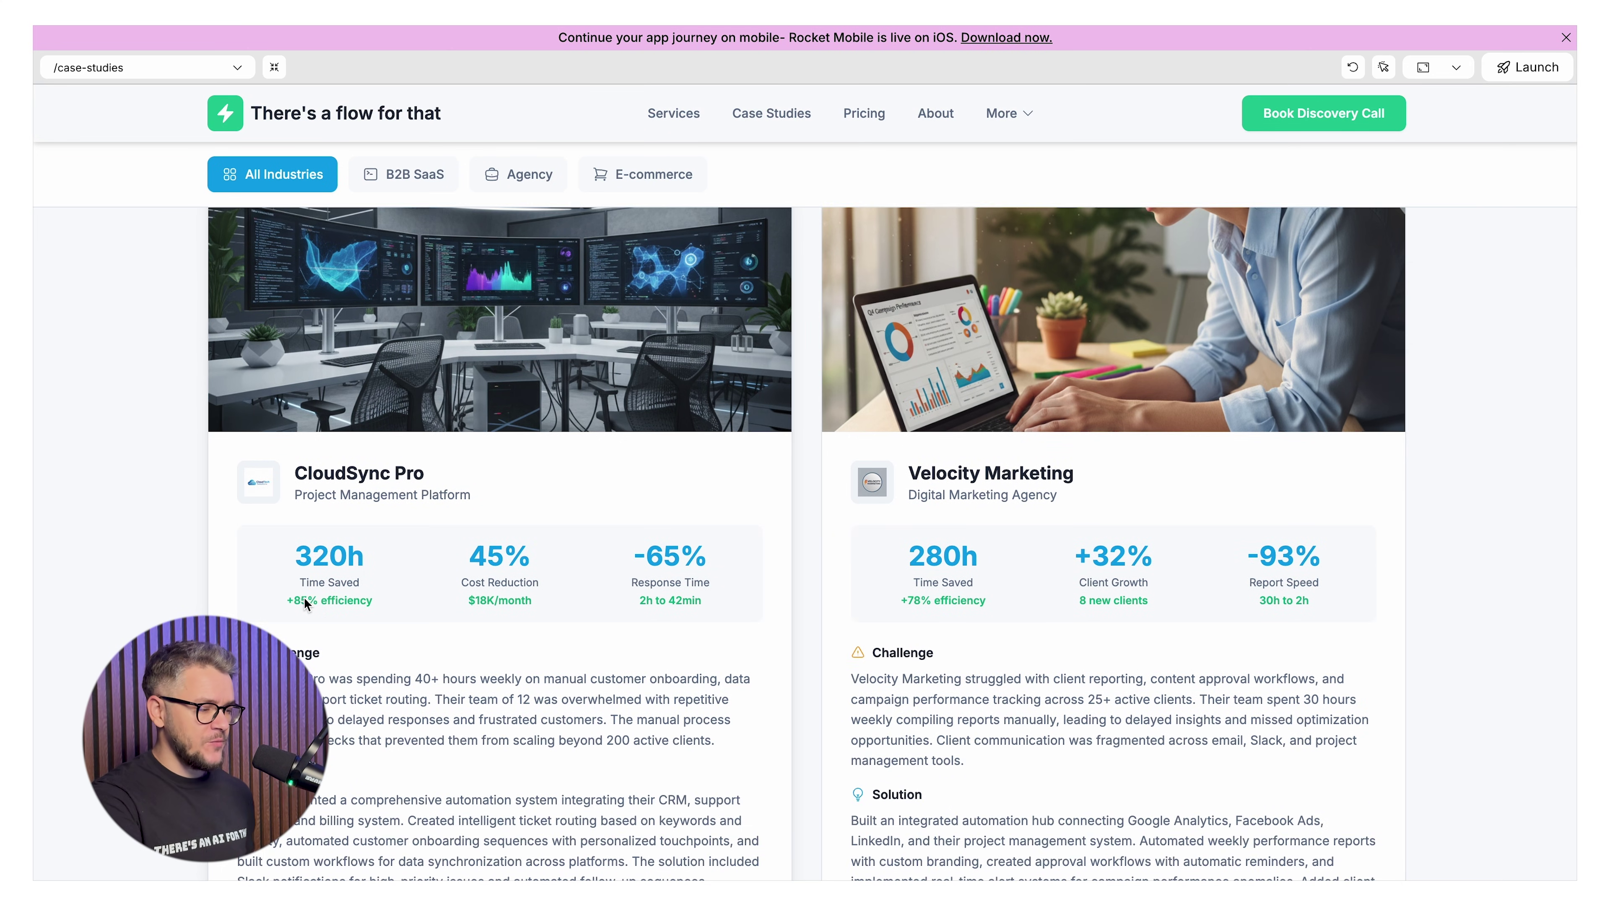
left_click_drag(450, 476, 250, 476)
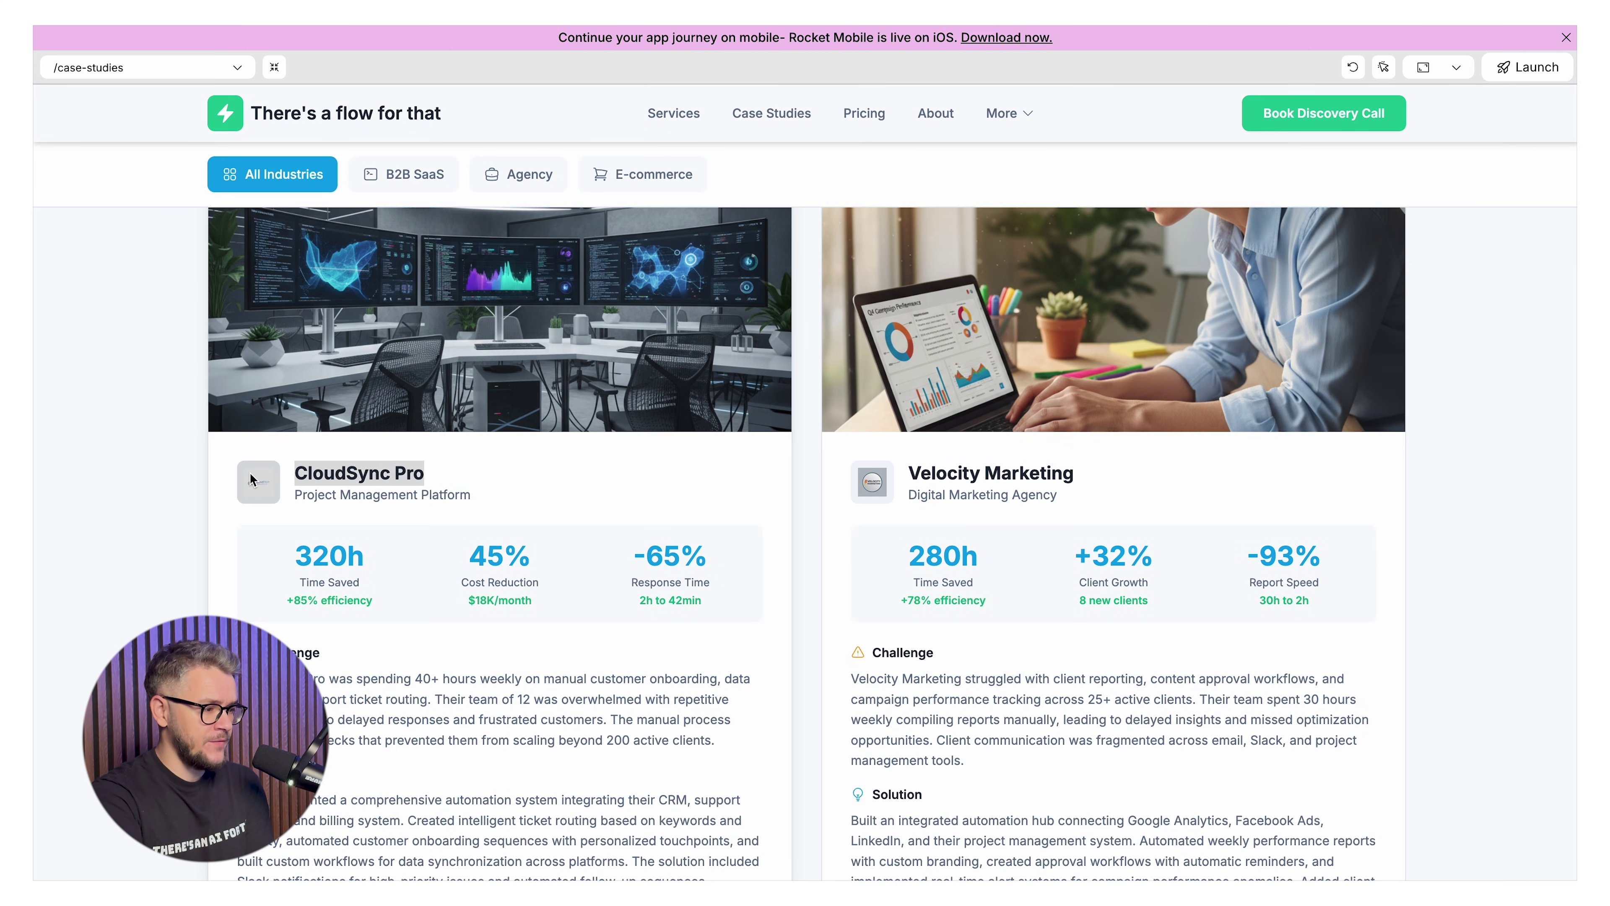
left_click_drag(1031, 453, 1107, 480)
left_click(1106, 475)
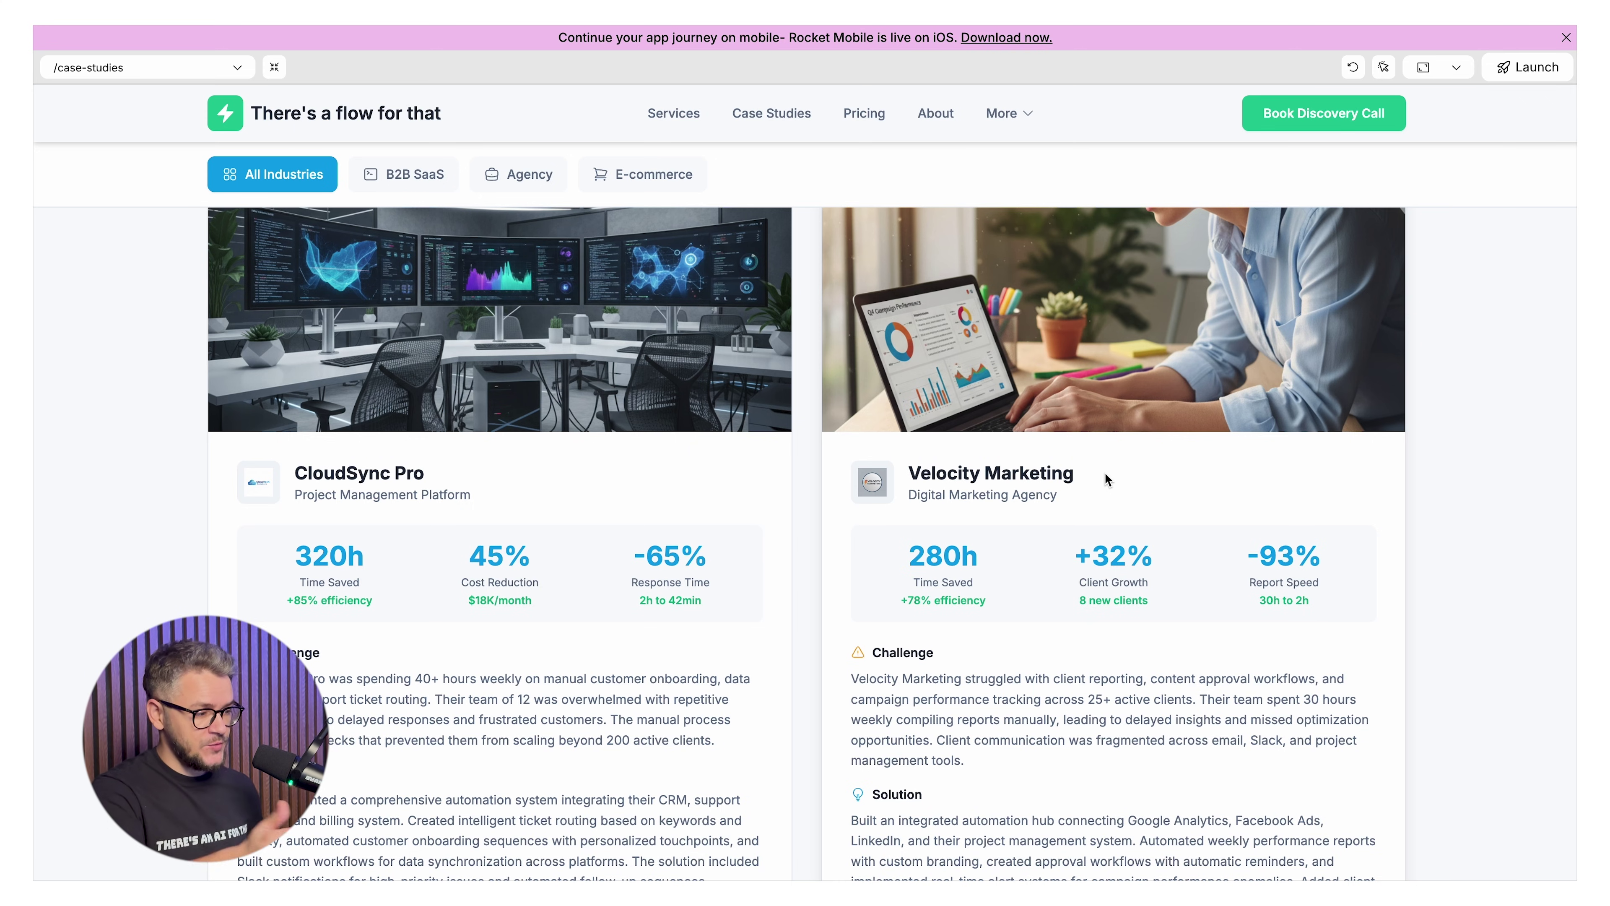
Expand and read the full CloudSync Pro case study.
scroll(1106, 480, "down", 1)
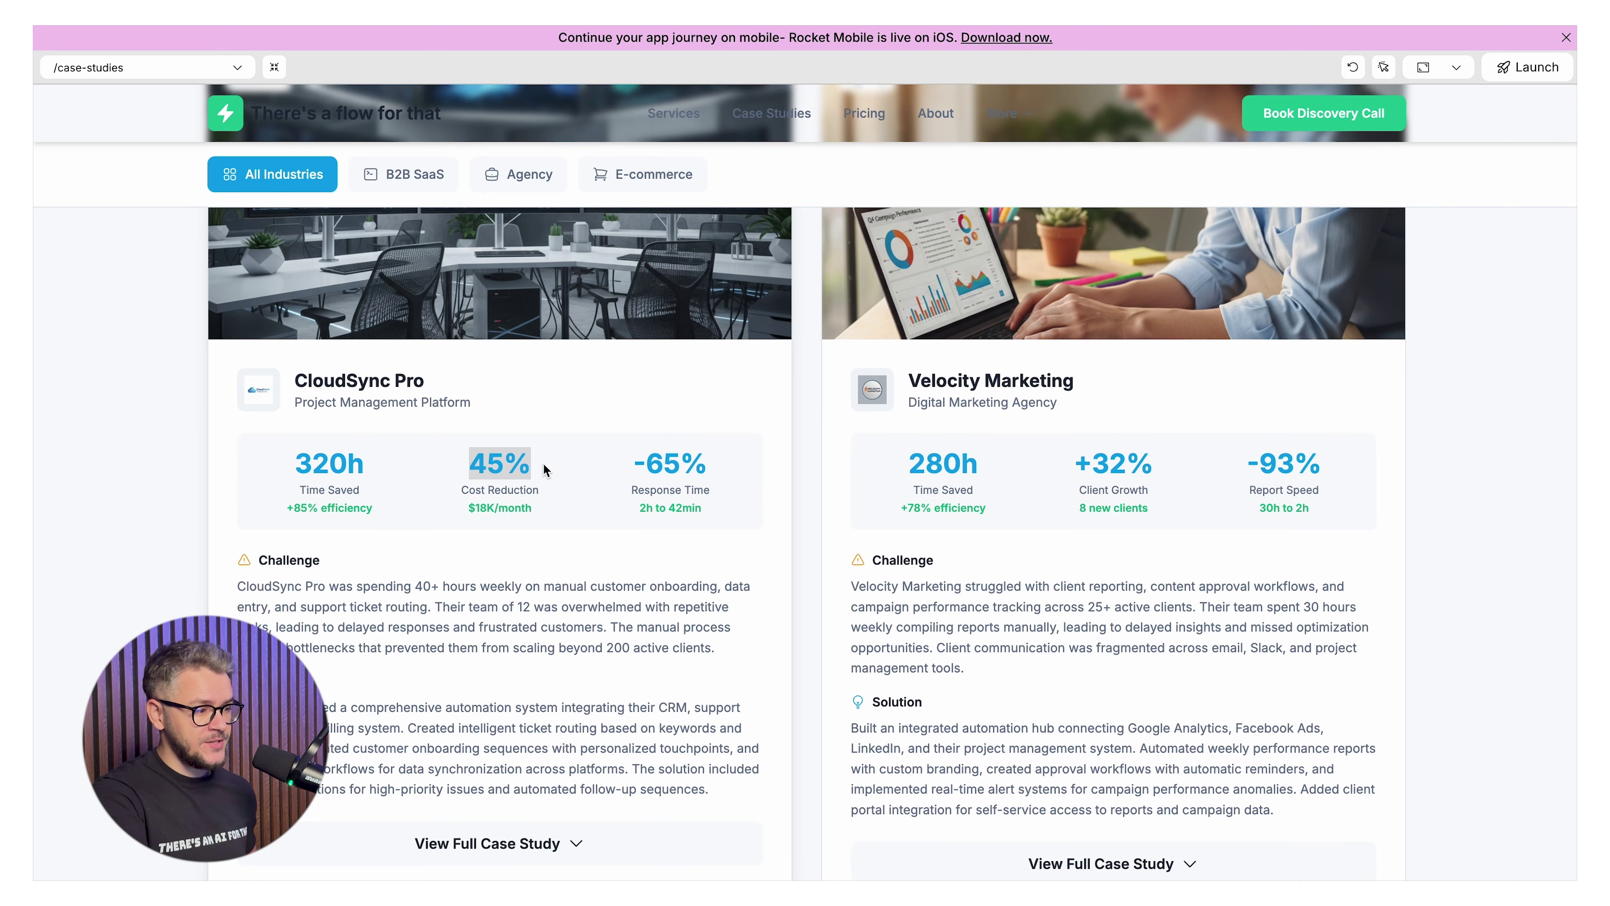
scroll(511, 491, "down", 1)
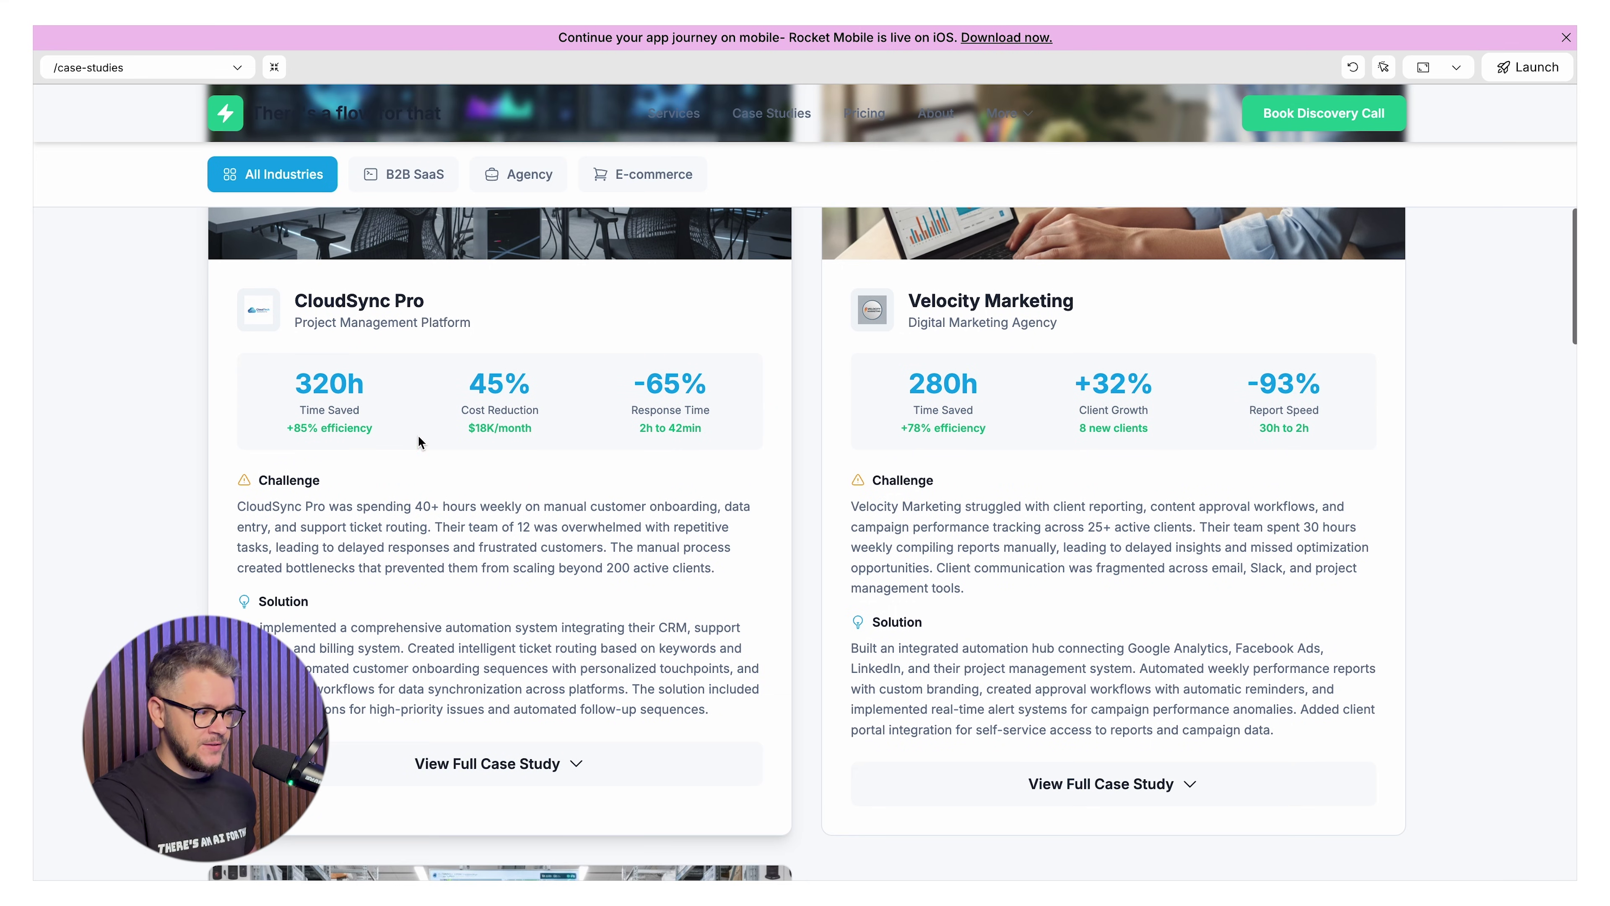
scroll(629, 504, "down", 3)
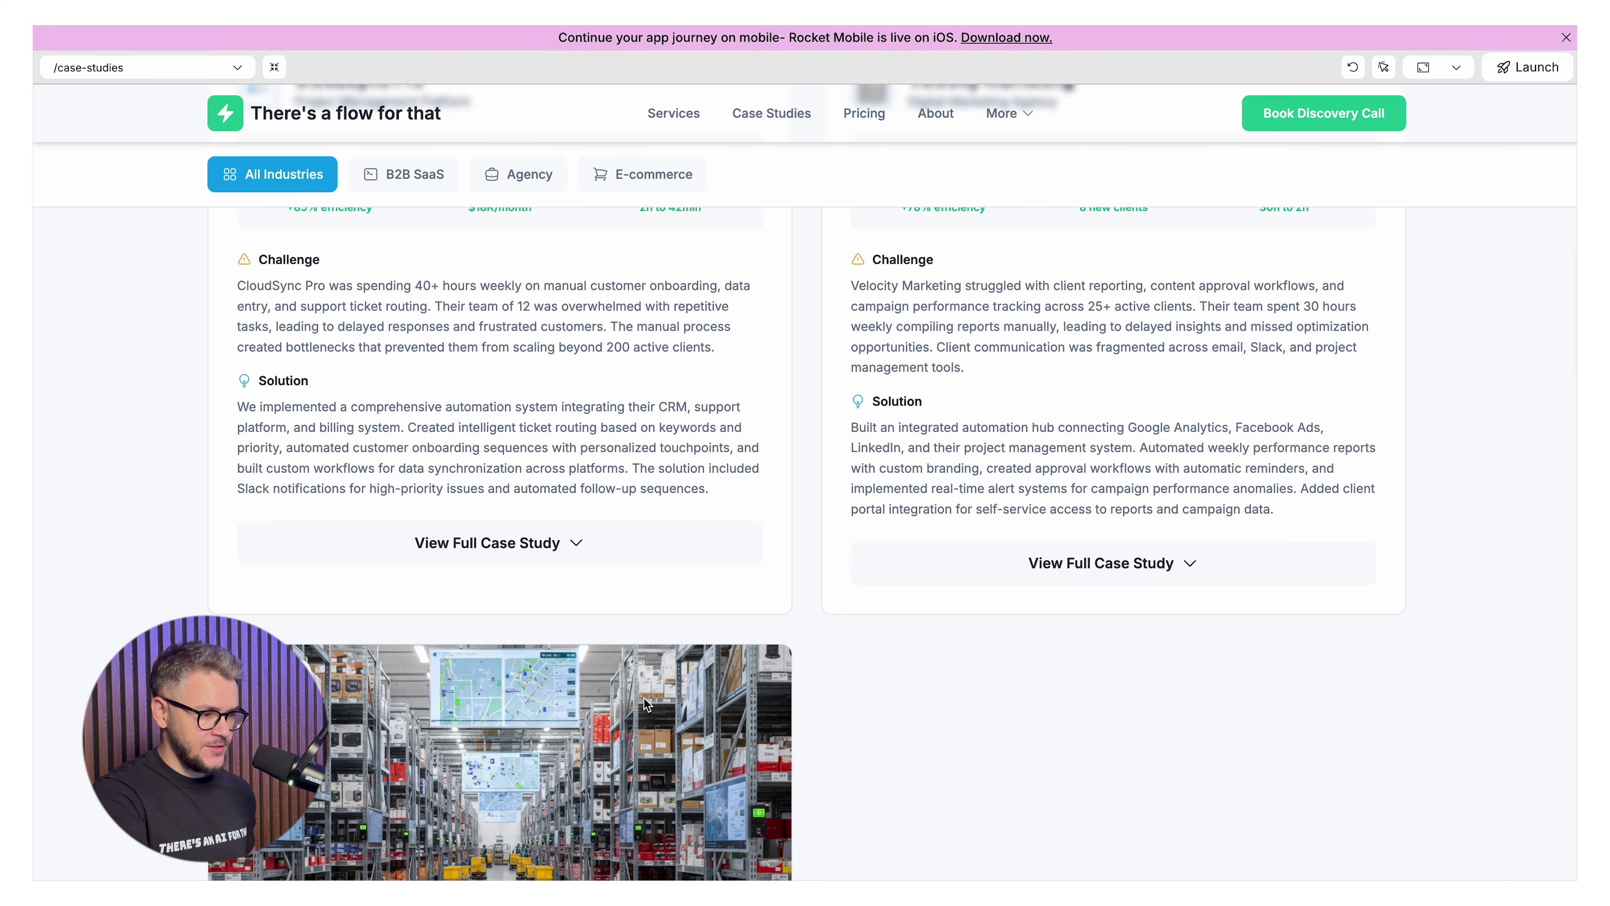
left_click(534, 516)
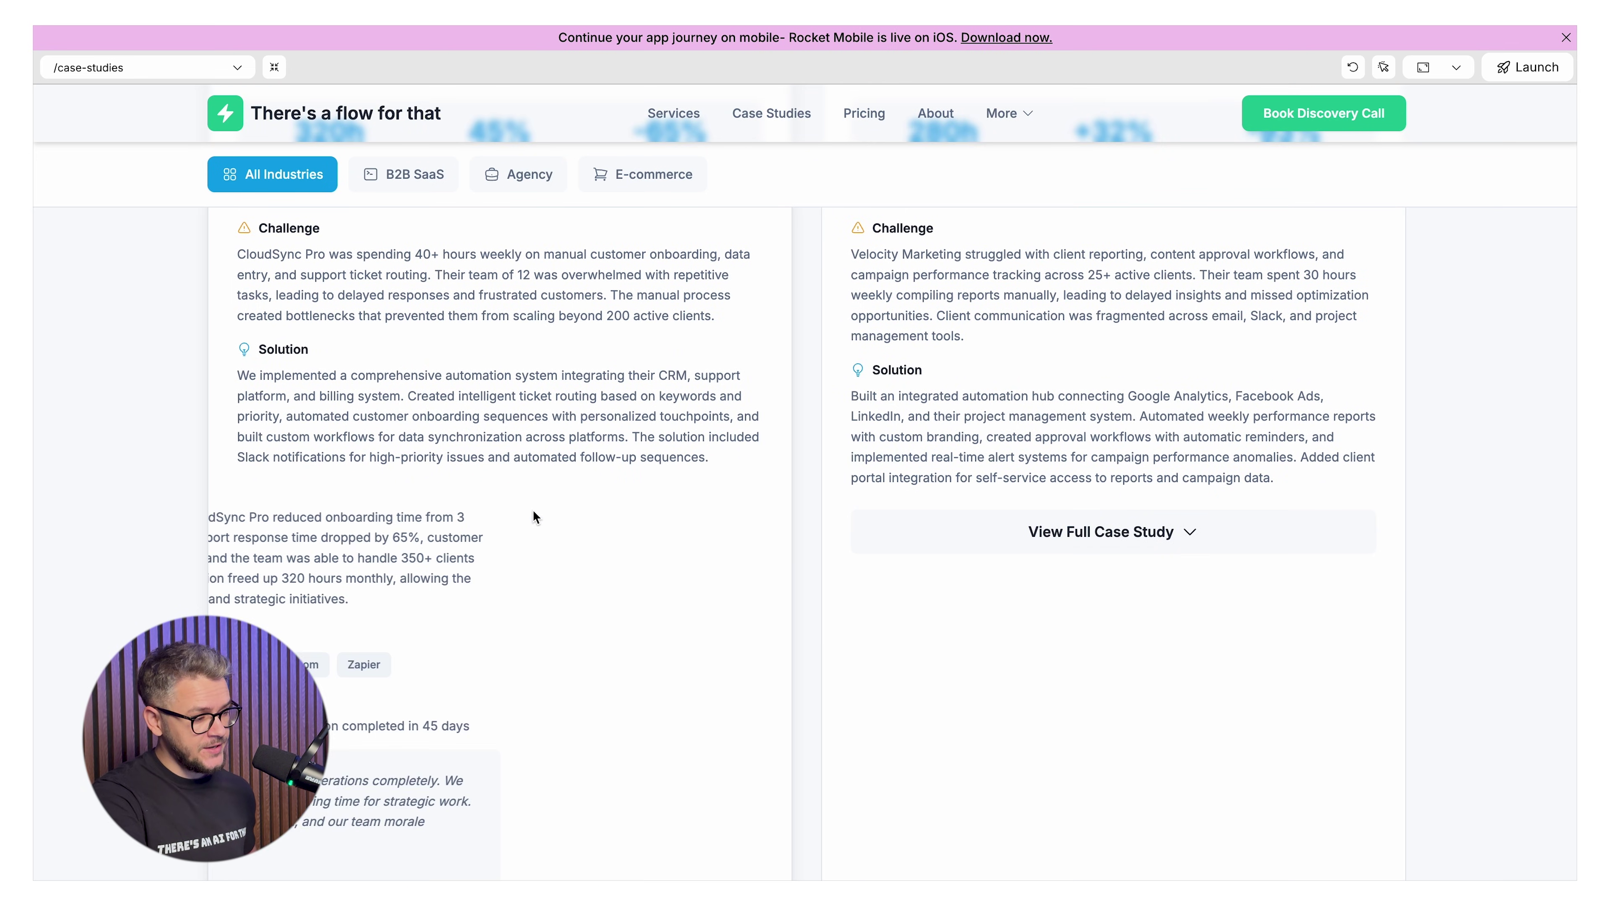
scroll(532, 514, "down", 4)
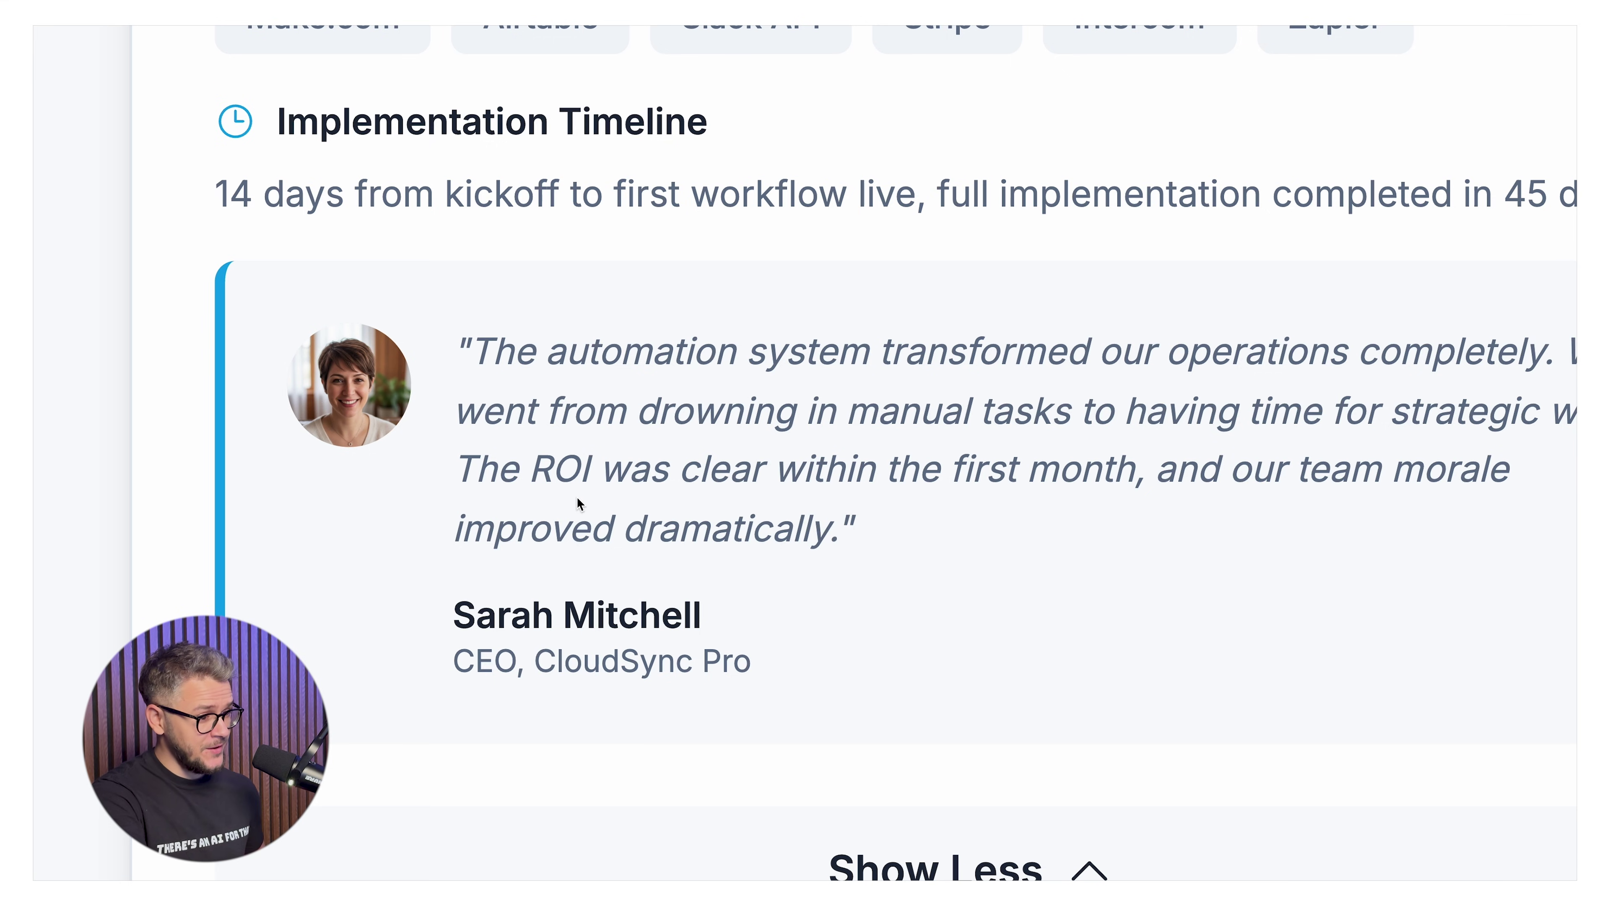
scroll(993, 408, "down", 10)
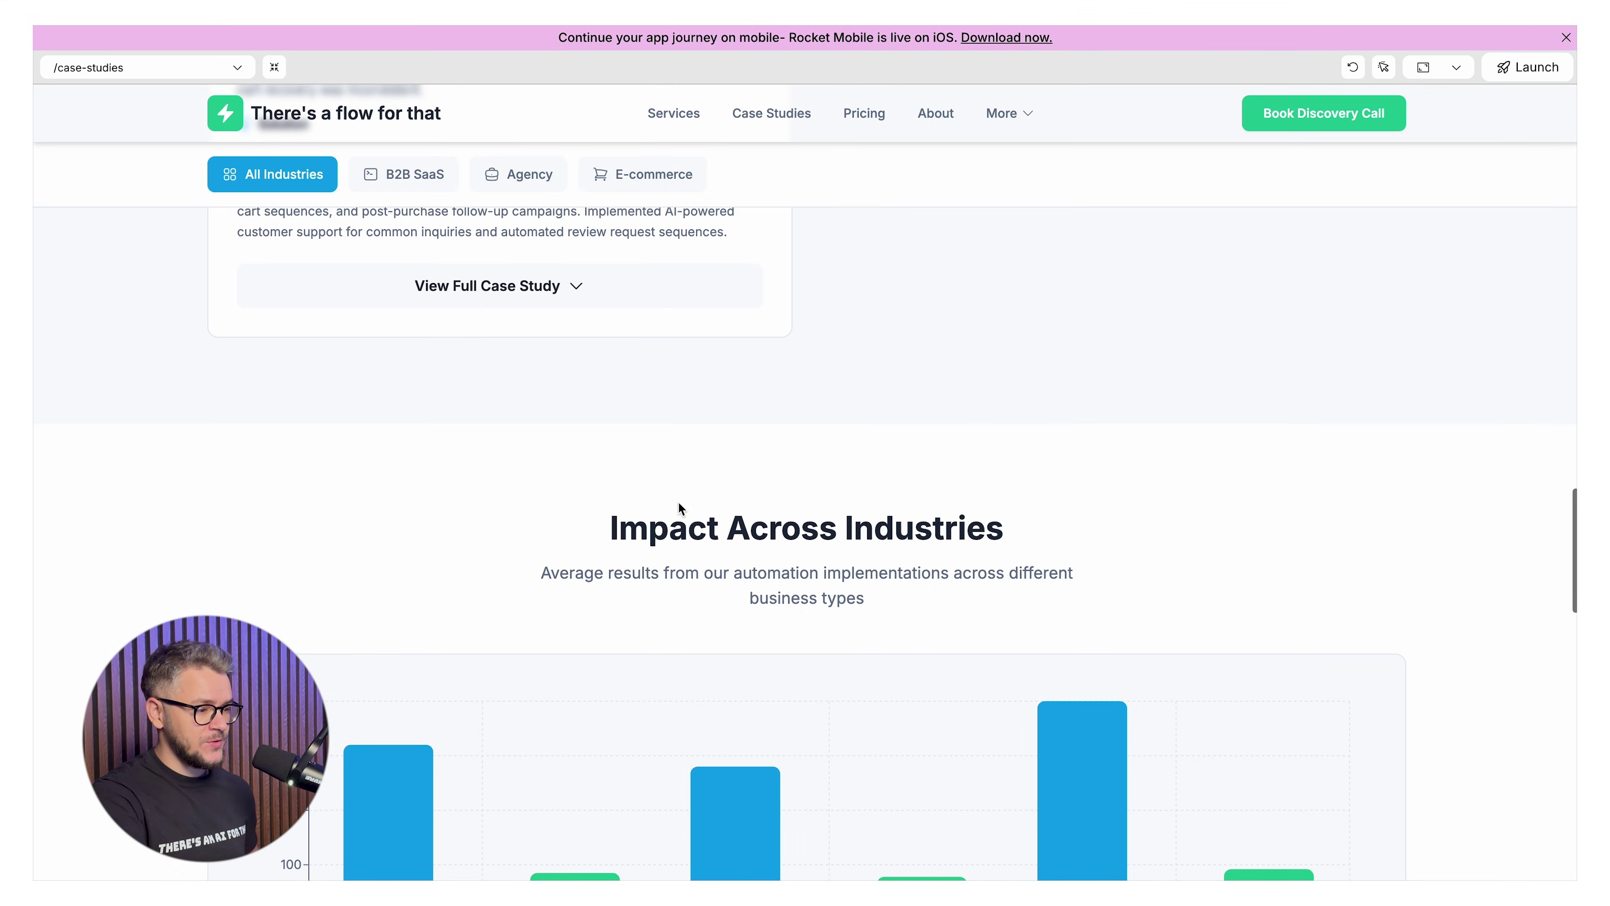
scroll(920, 558, "down", 6)
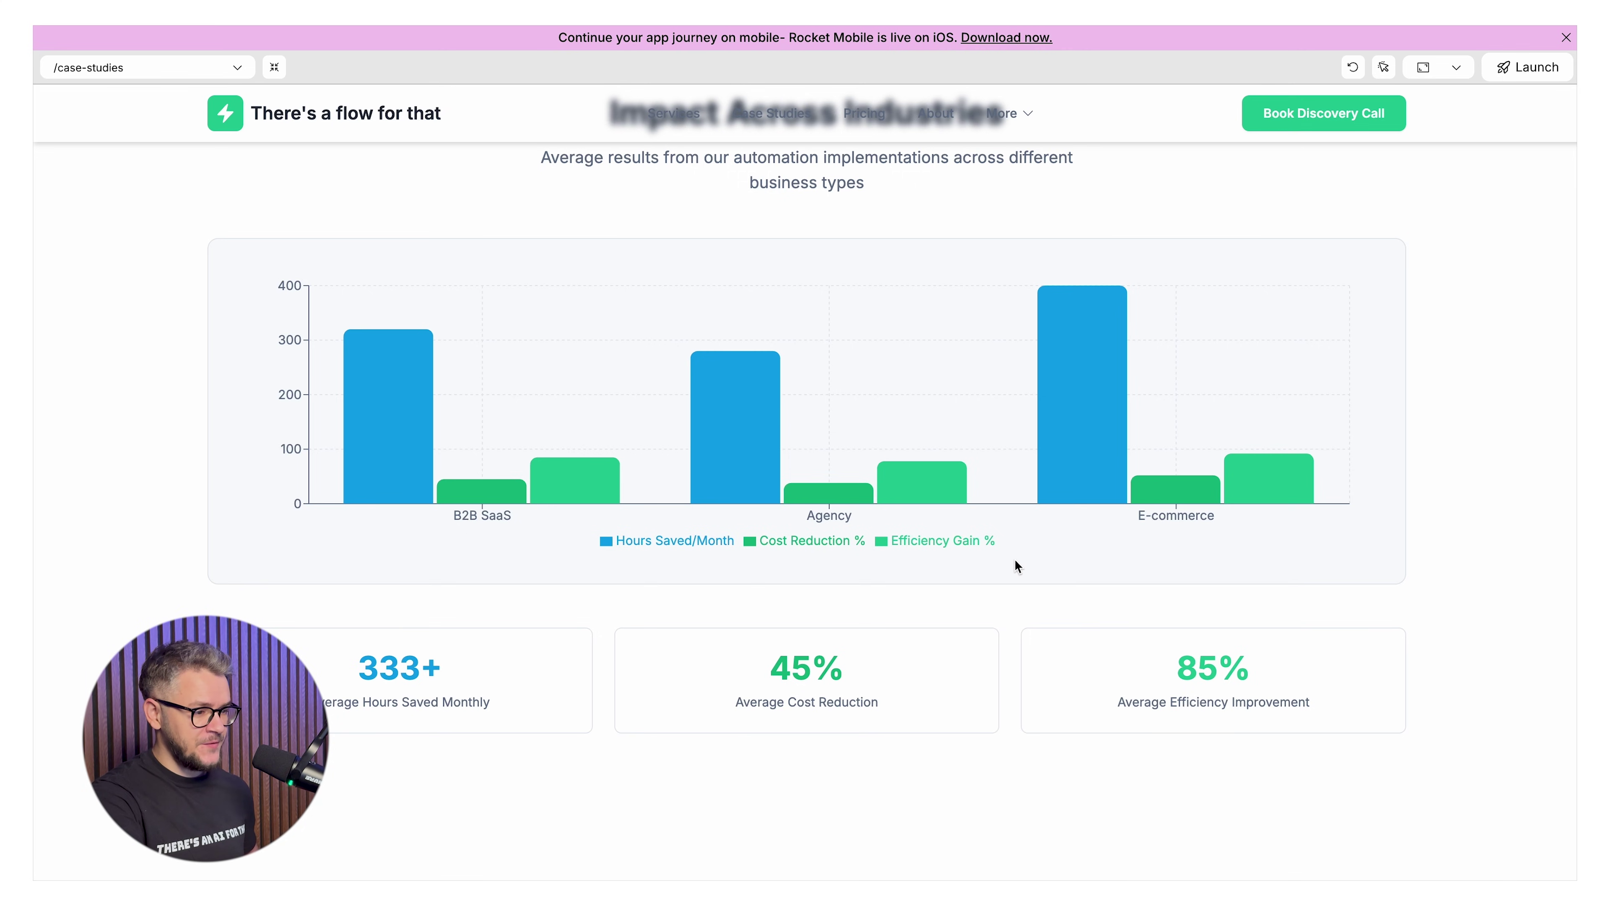
scroll(1015, 564, "down", 10)
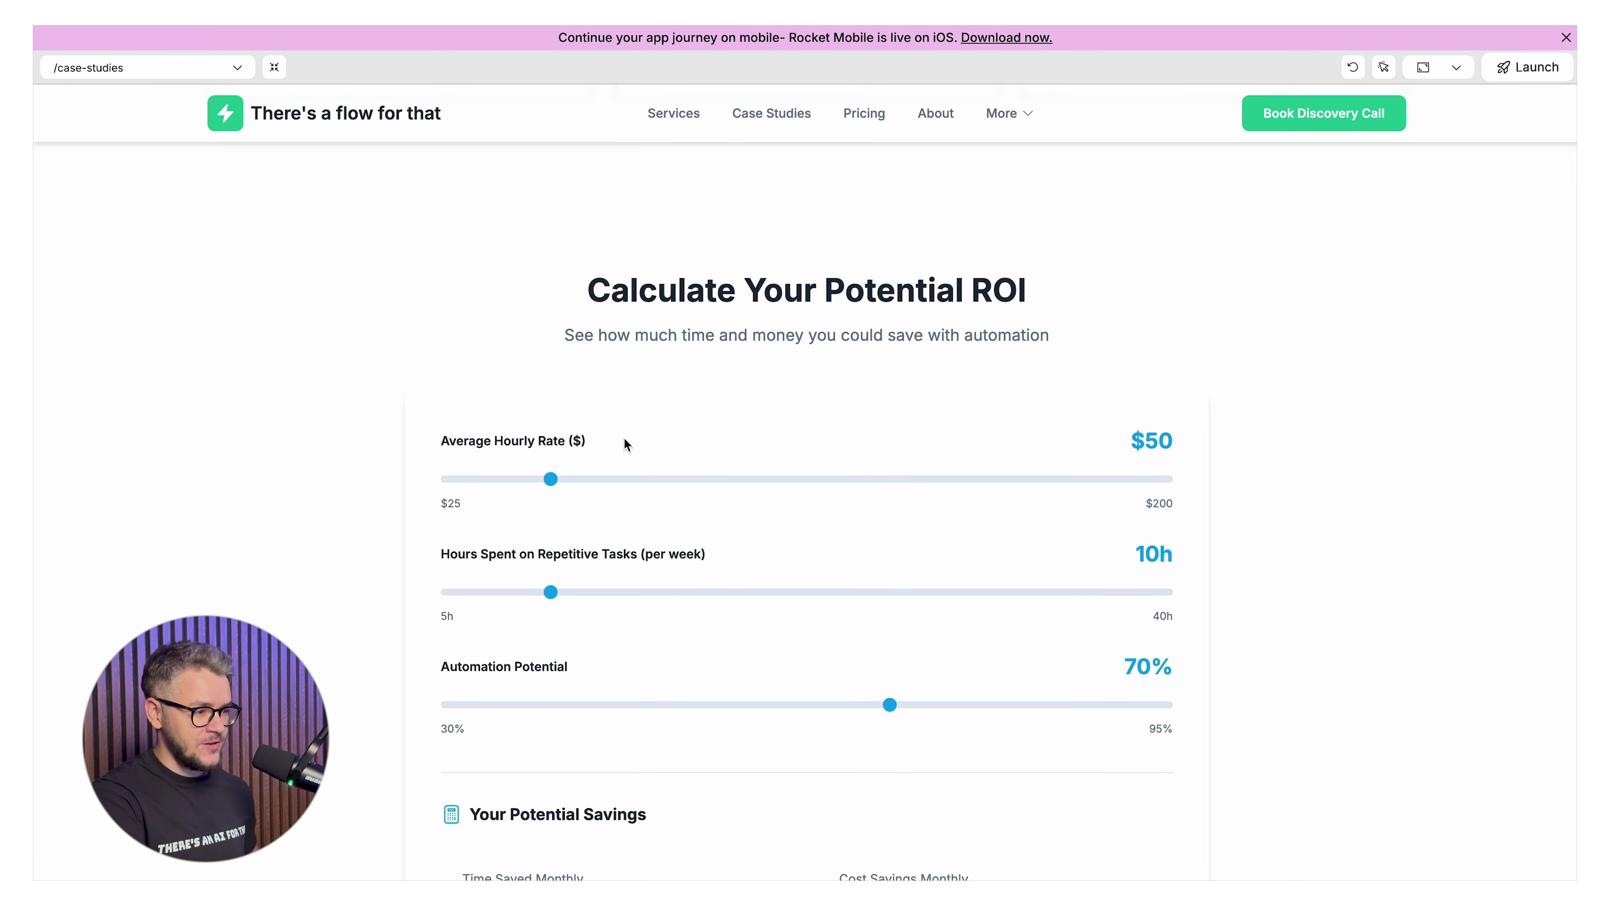
Set the ROI calculator: hourly rate toward $200, 29 weekly repetitive hours, 75% automation potential.
left_click_drag(552, 478, 1036, 483)
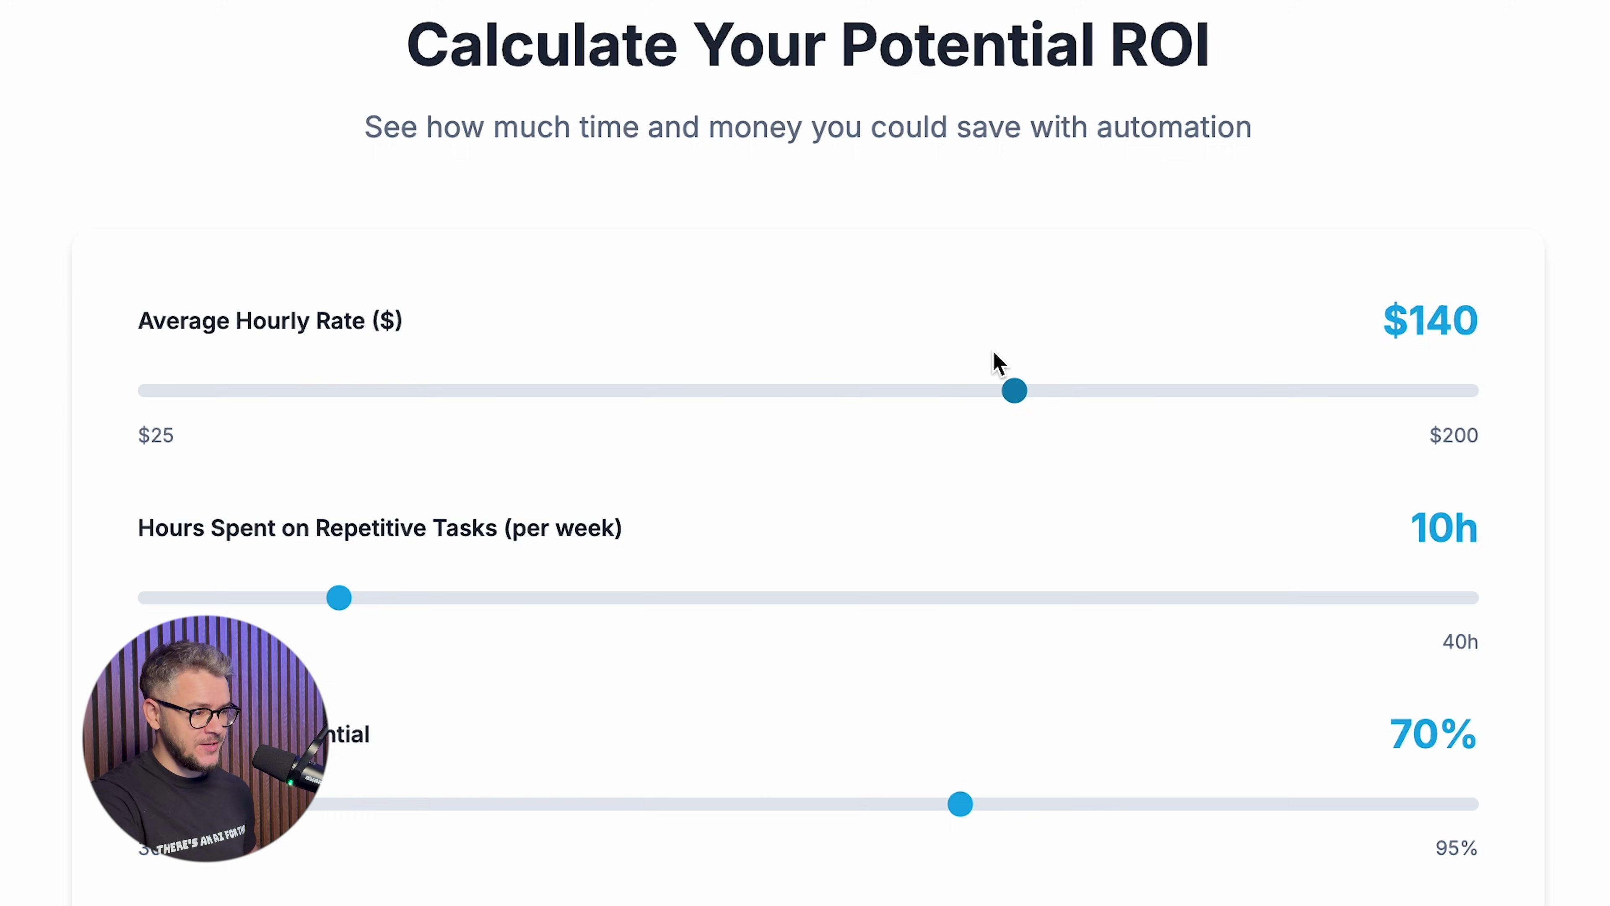
left_click_drag(1225, 390, 1431, 355)
scroll(950, 448, "down", 3)
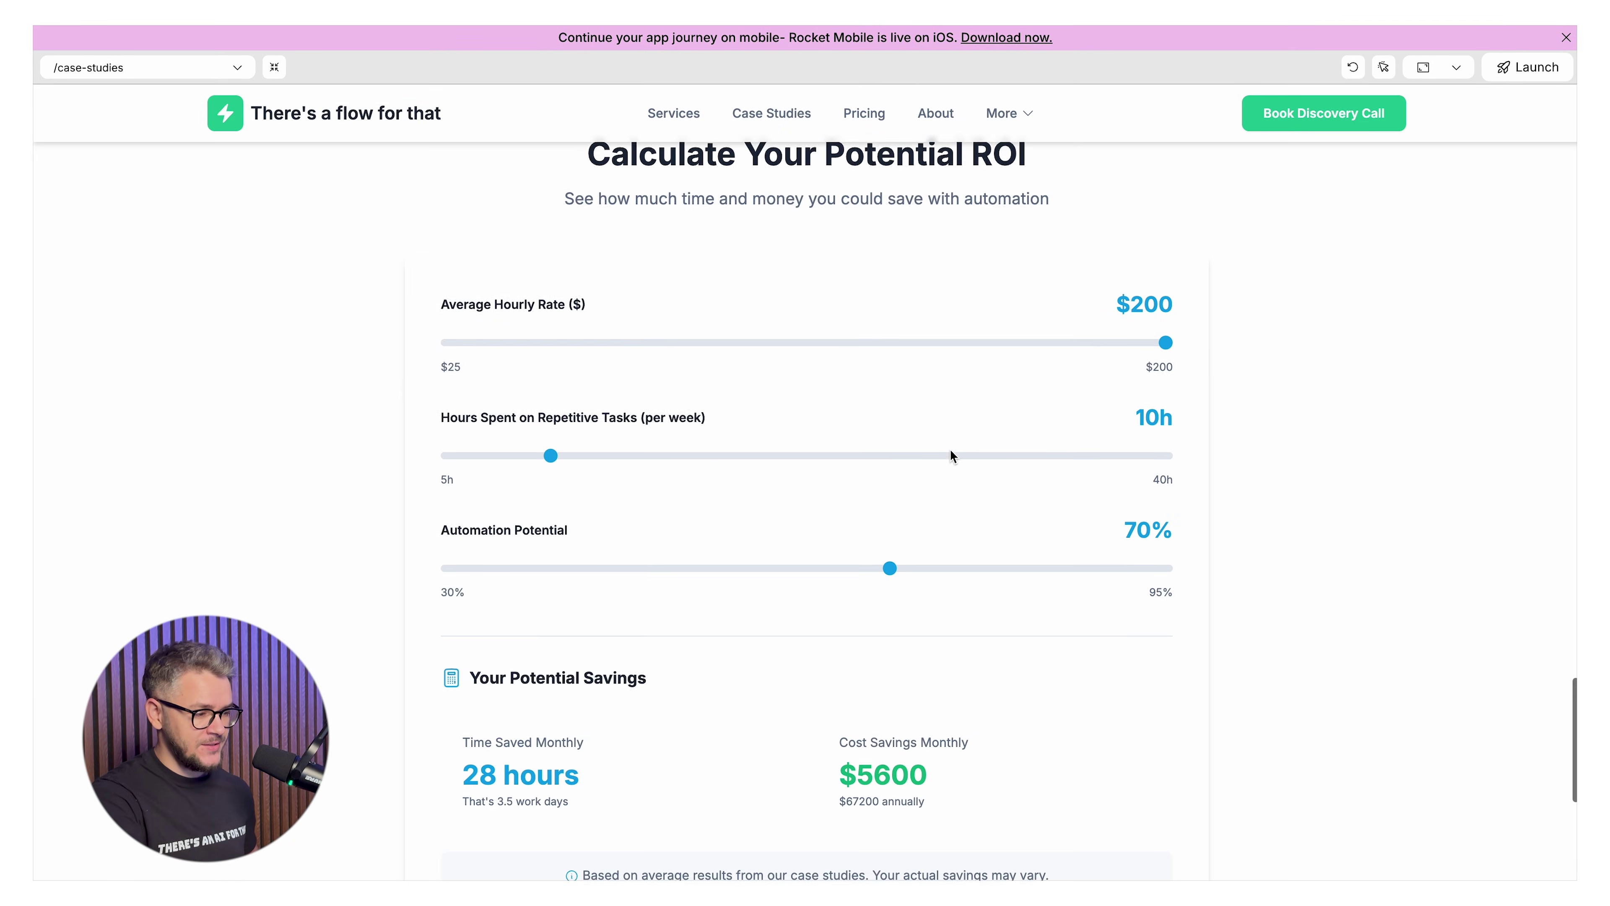
left_click_drag(552, 455, 947, 454)
left_click(1001, 452)
scroll(890, 399, "down", 3)
left_click_drag(890, 399, 967, 407)
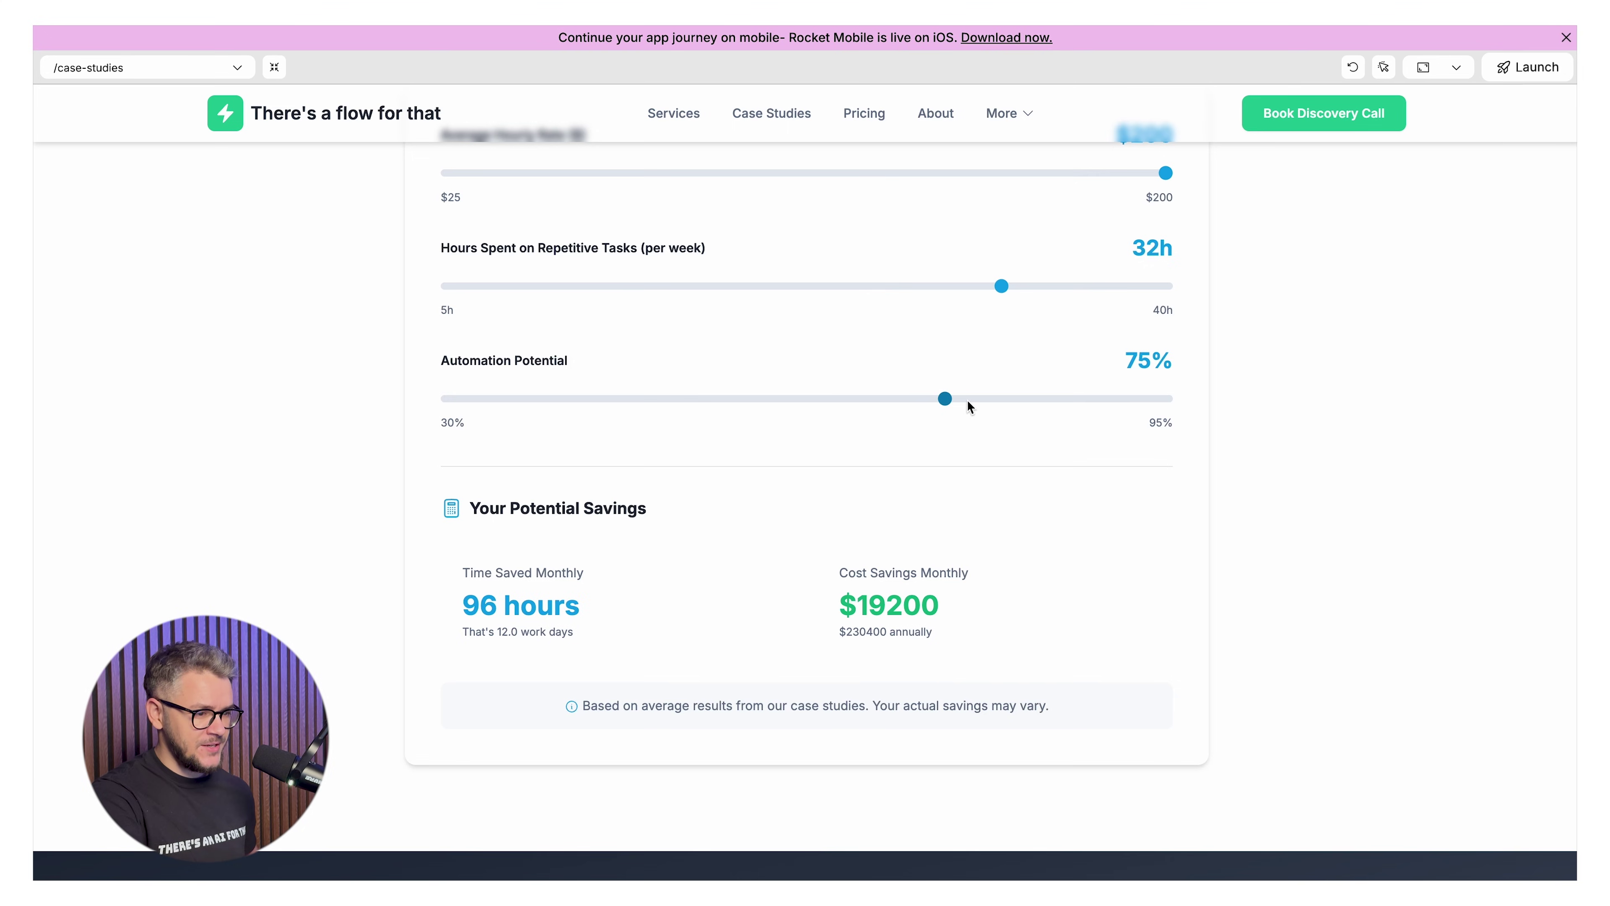
scroll(571, 381, "down", 1)
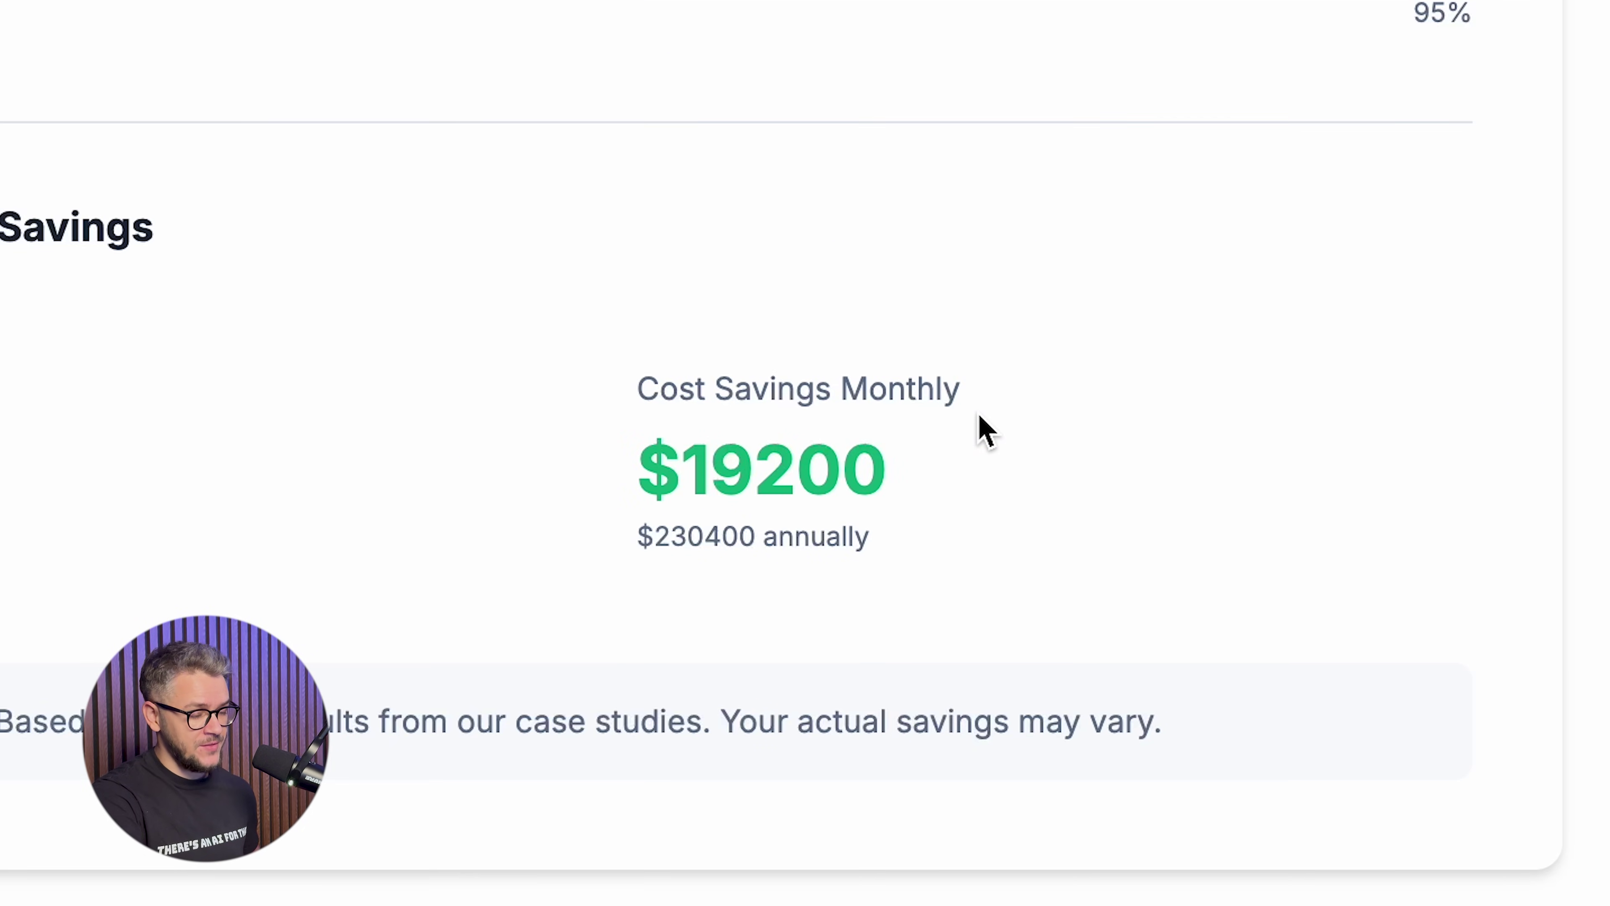
scroll(986, 432, "down", 1)
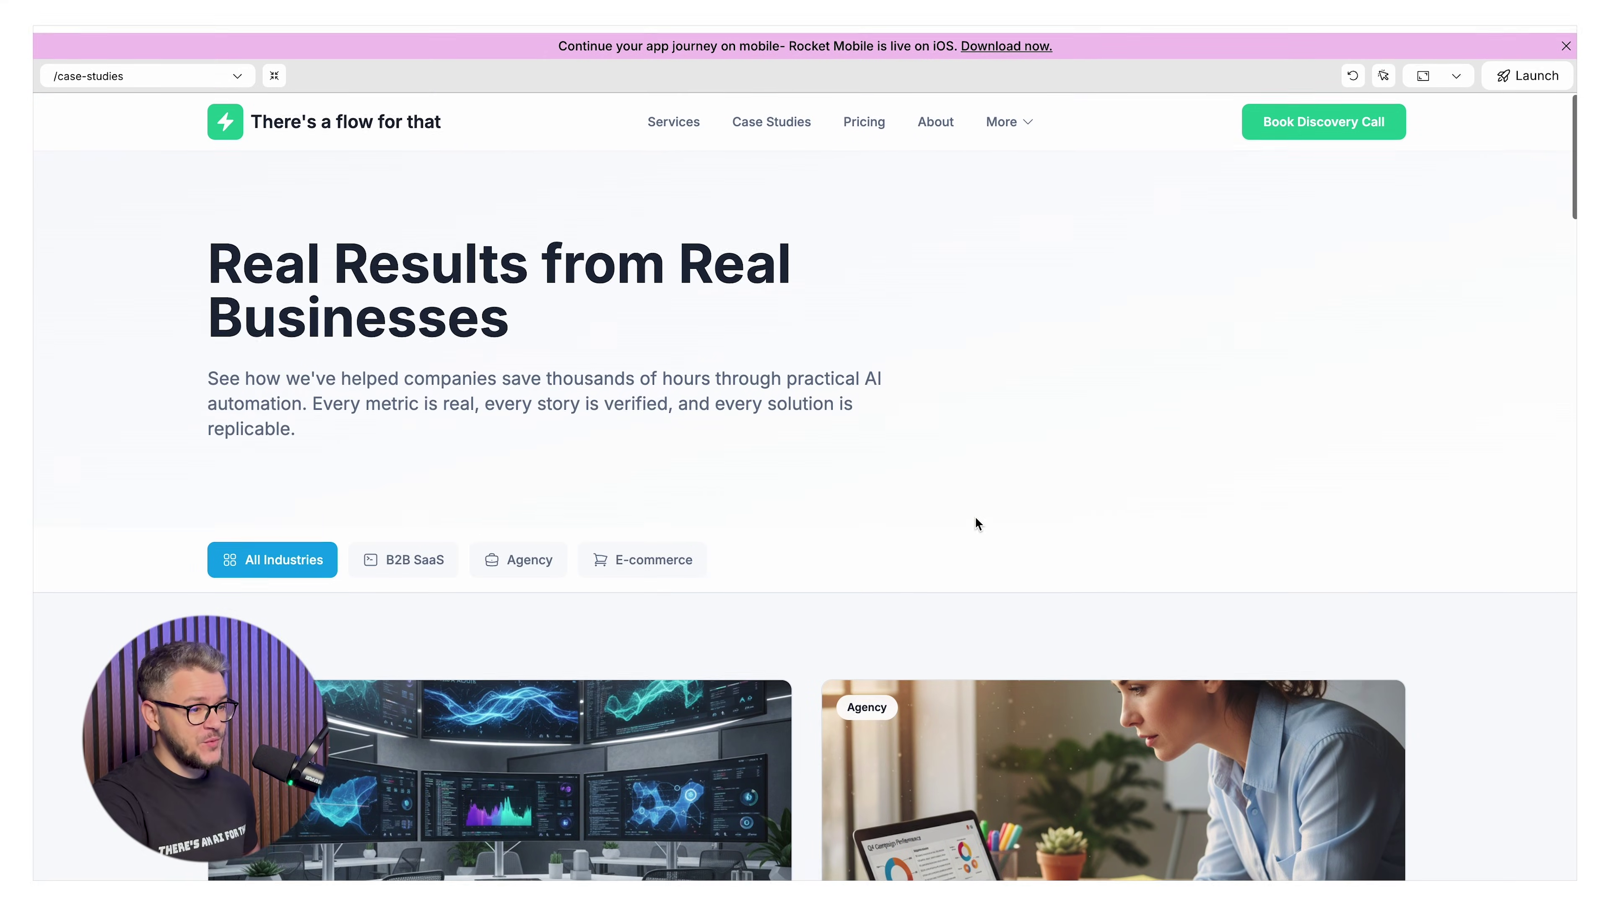
scroll(975, 516, "down", 1)
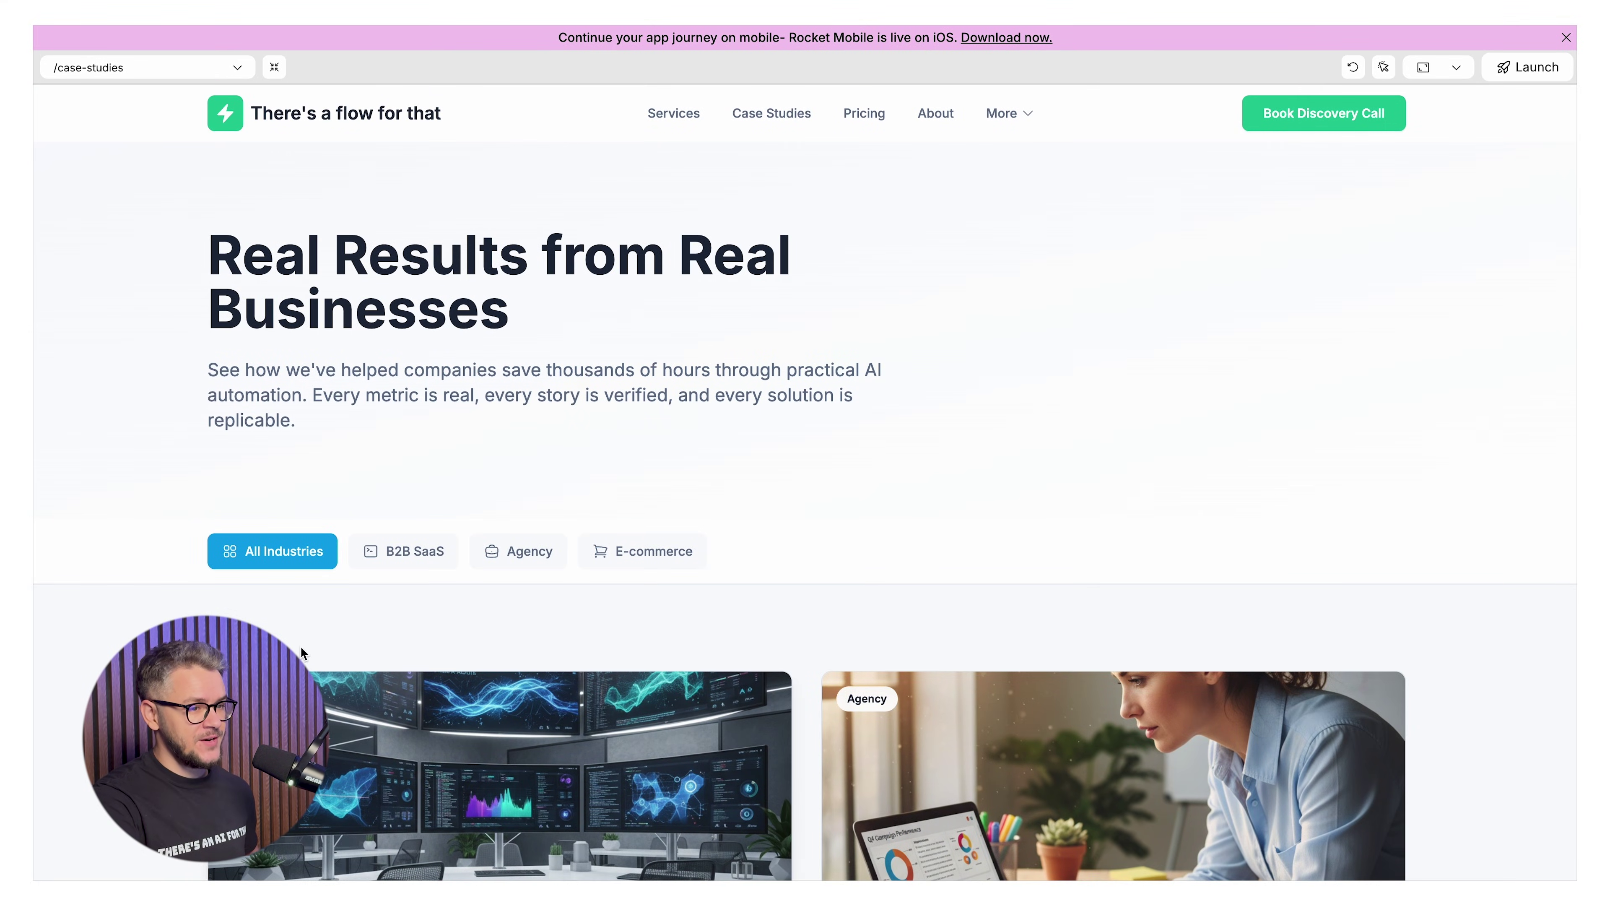
Cycle the All Industries, B2B SaaS and Agency filters, ending on B2B SaaS with no results.
left_click(378, 561)
left_click(498, 548)
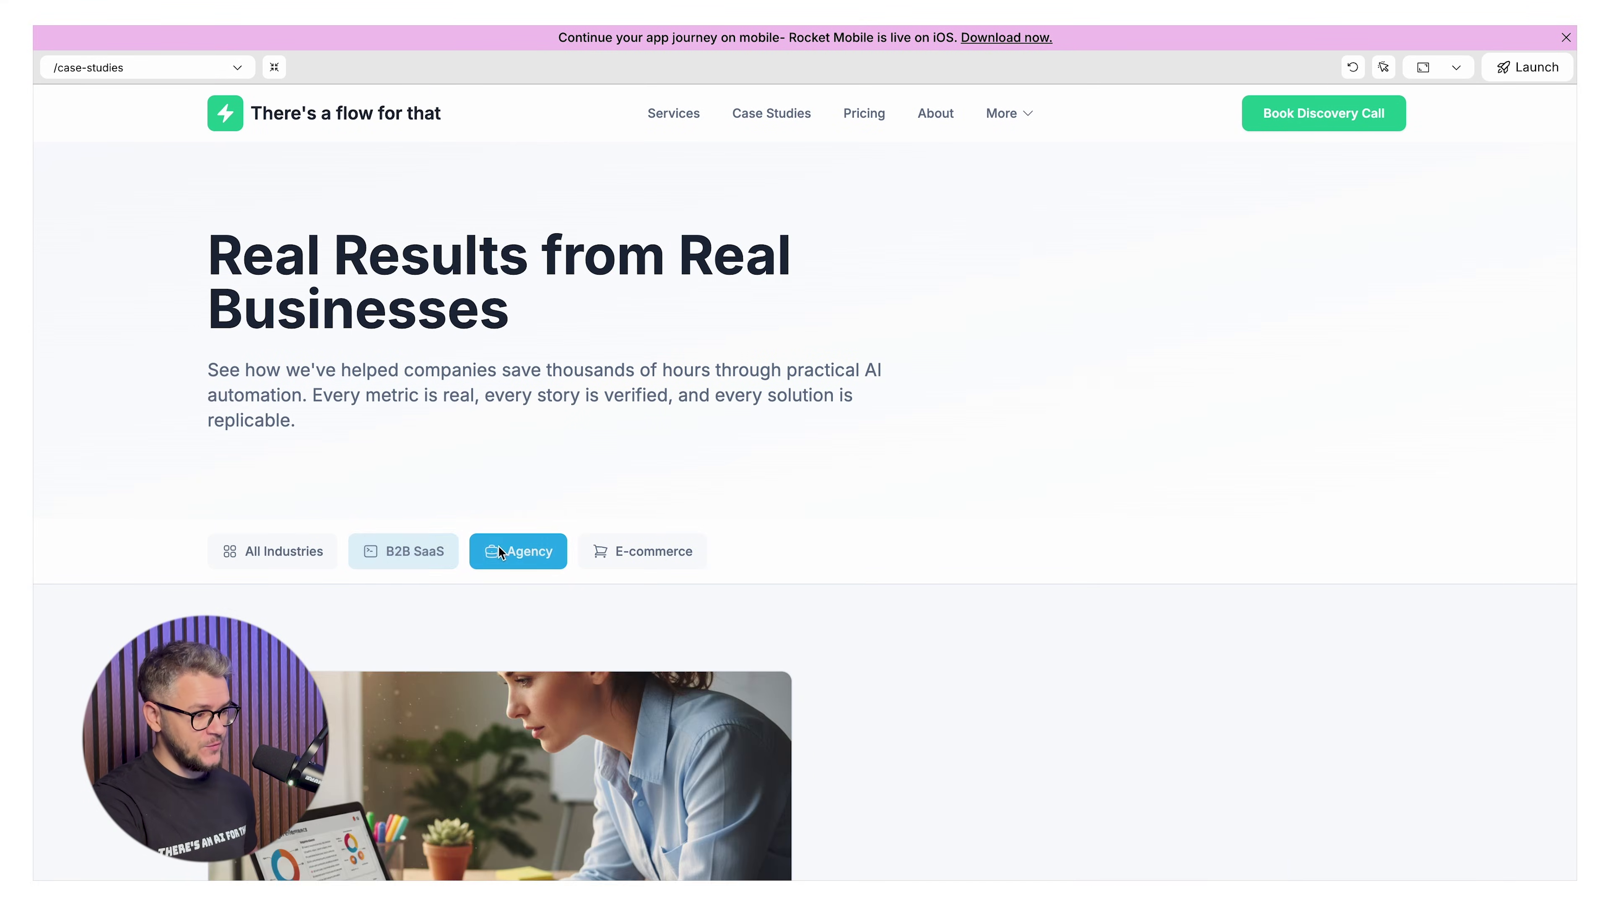
left_click(413, 559)
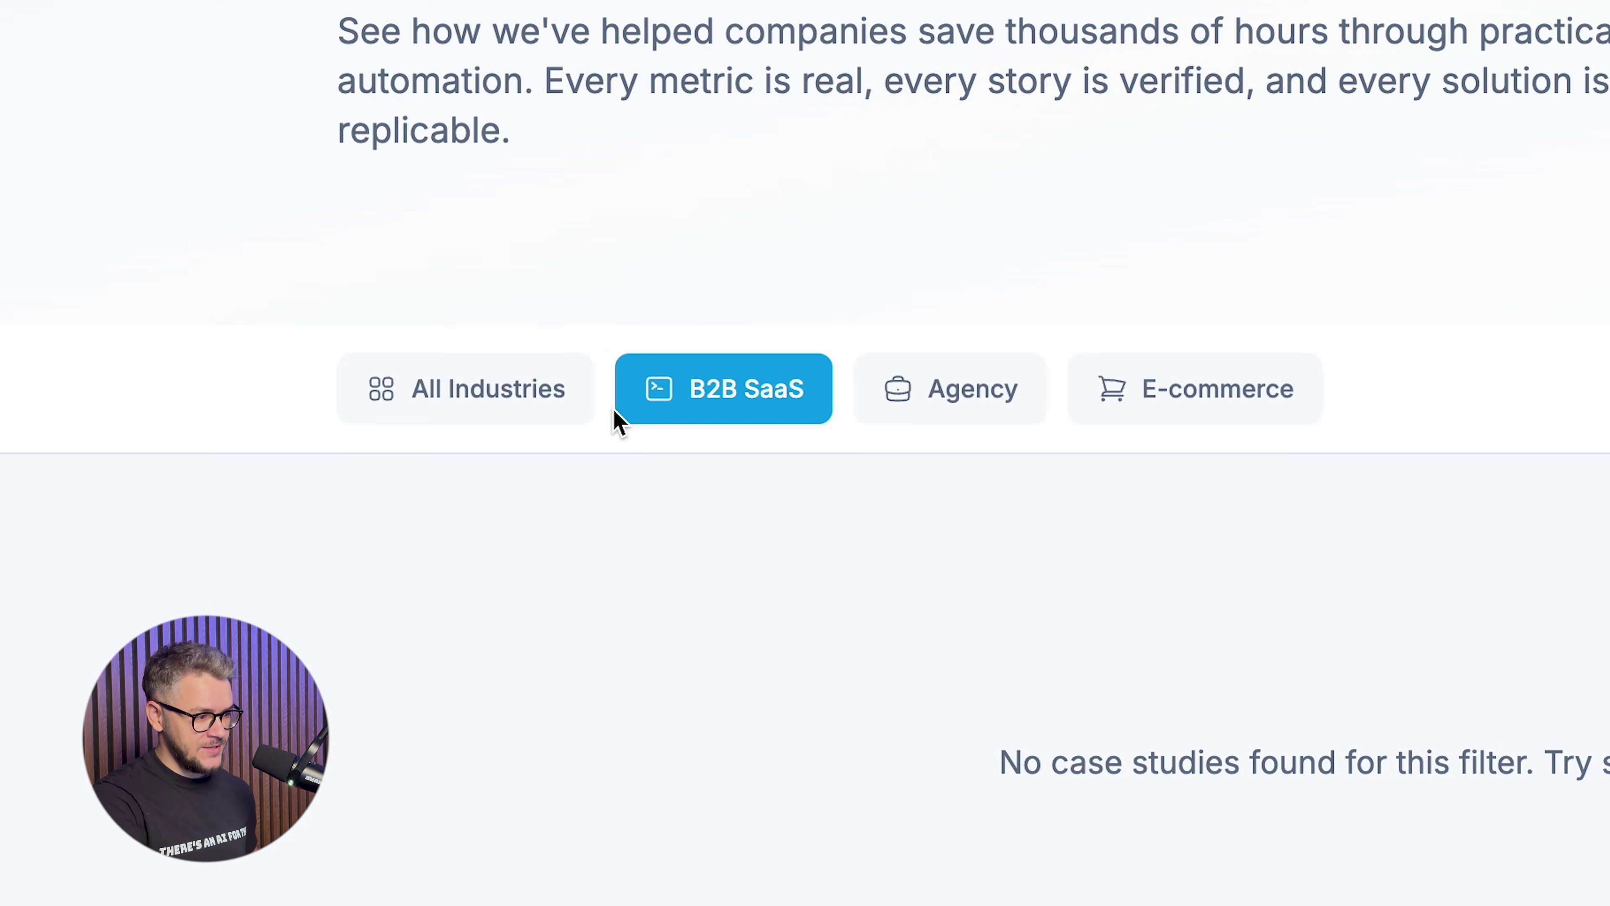
left_click(589, 411)
left_click(729, 406)
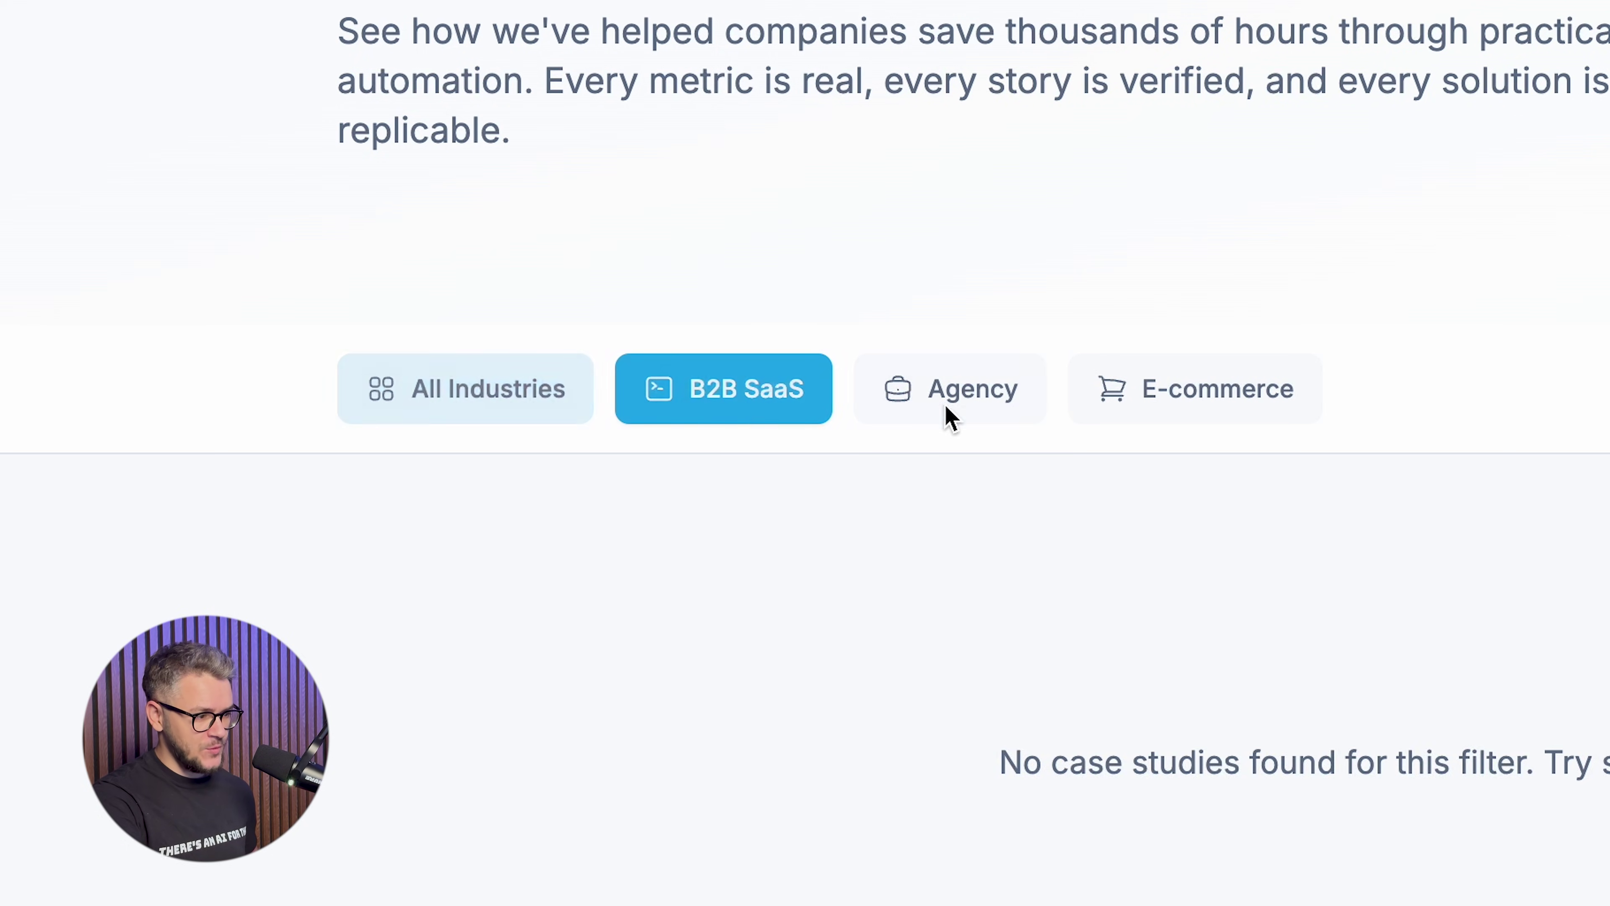
left_click(945, 409)
left_click(685, 416)
scroll(475, 579, "down", 3)
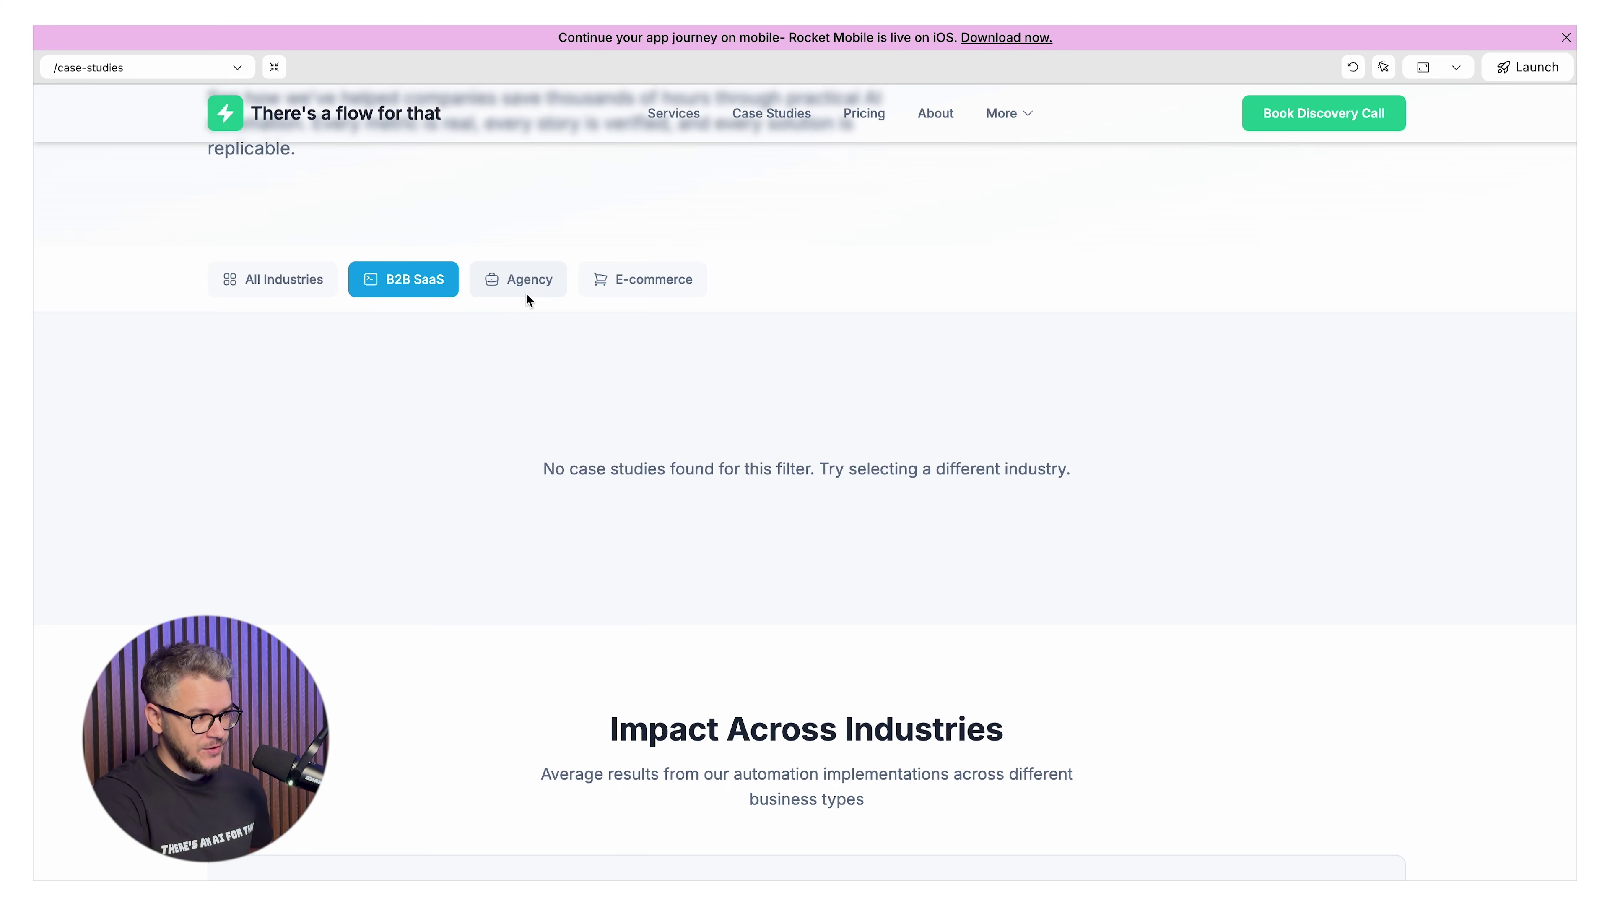
scroll(526, 298, "up", 5)
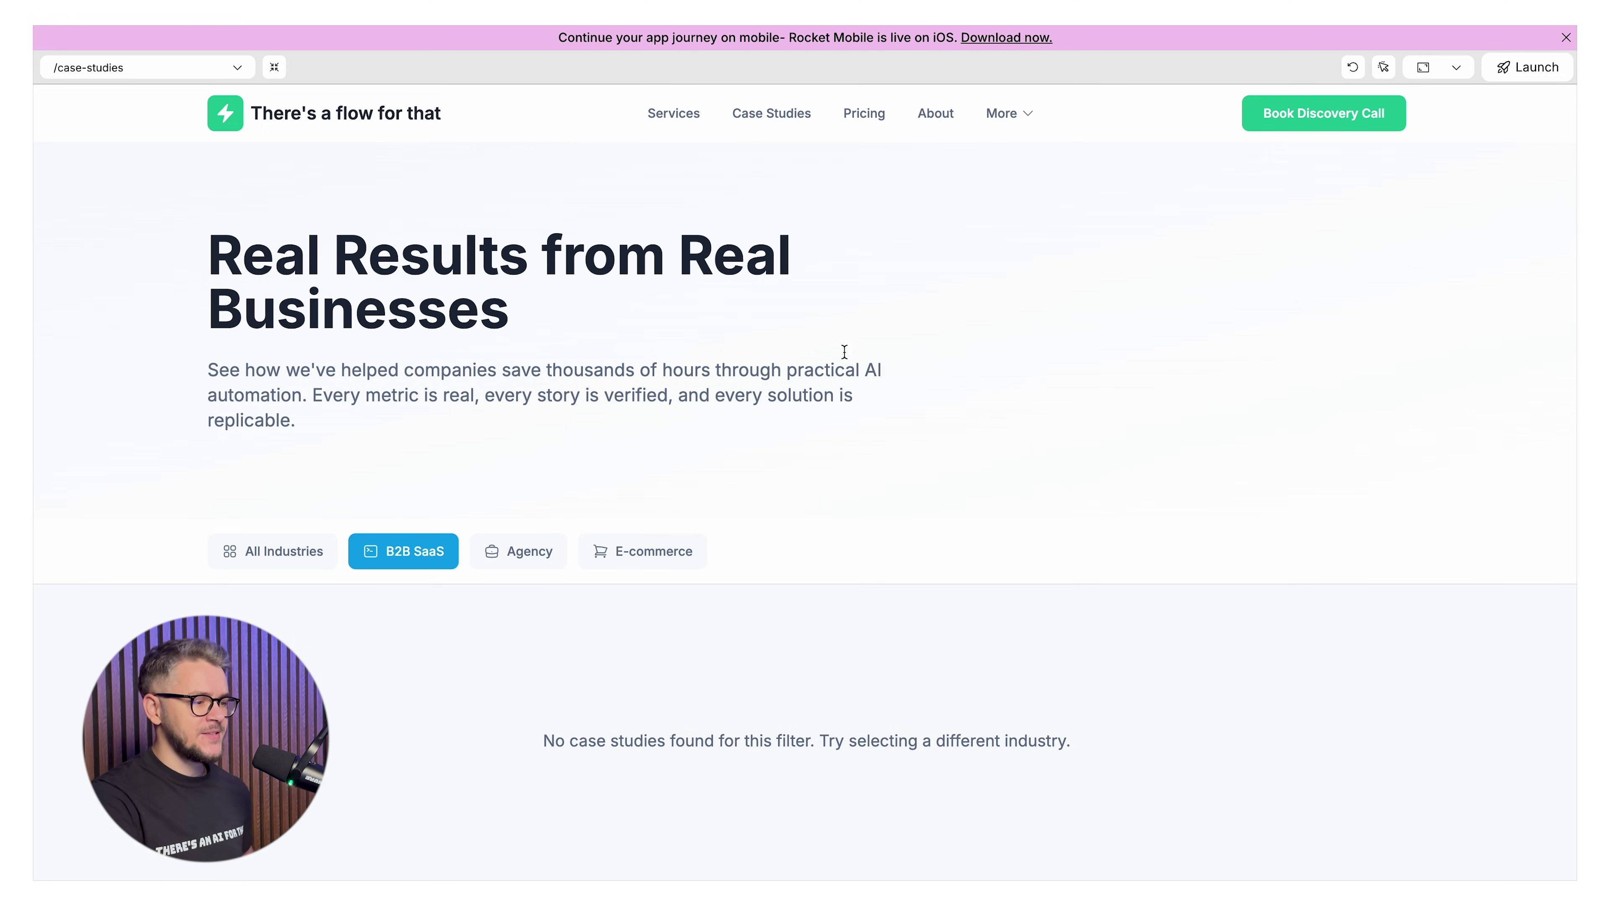
left_click(863, 113)
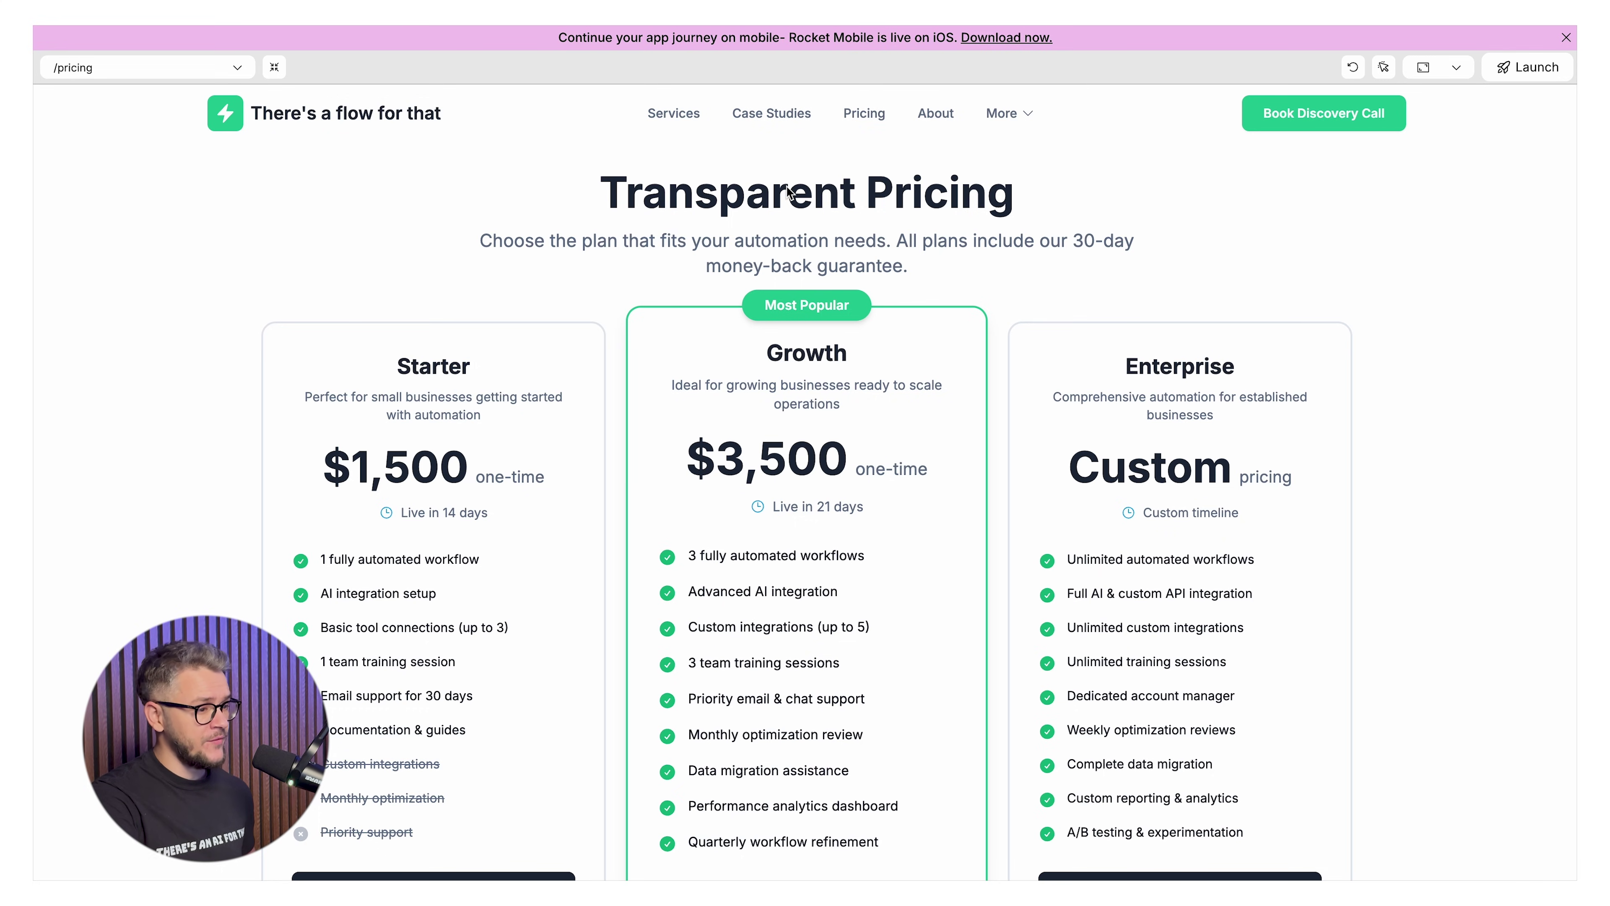
Start a request from the Growth plan and autofill the contact details from a saved entry.
scroll(818, 540, "down", 6)
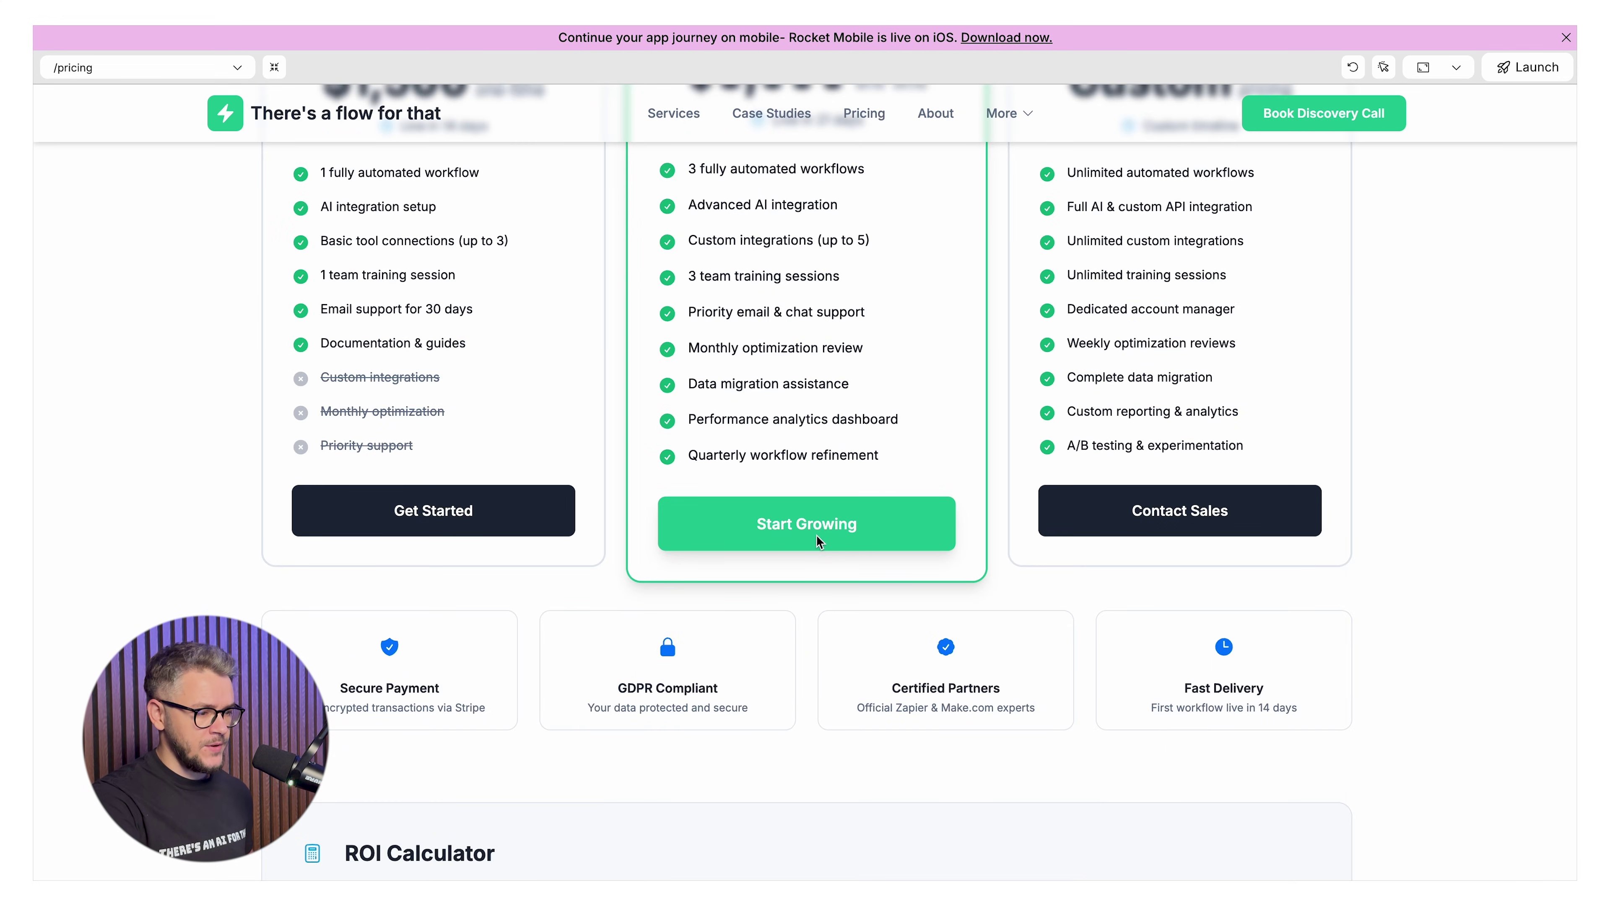
left_click(806, 523)
left_click(535, 419)
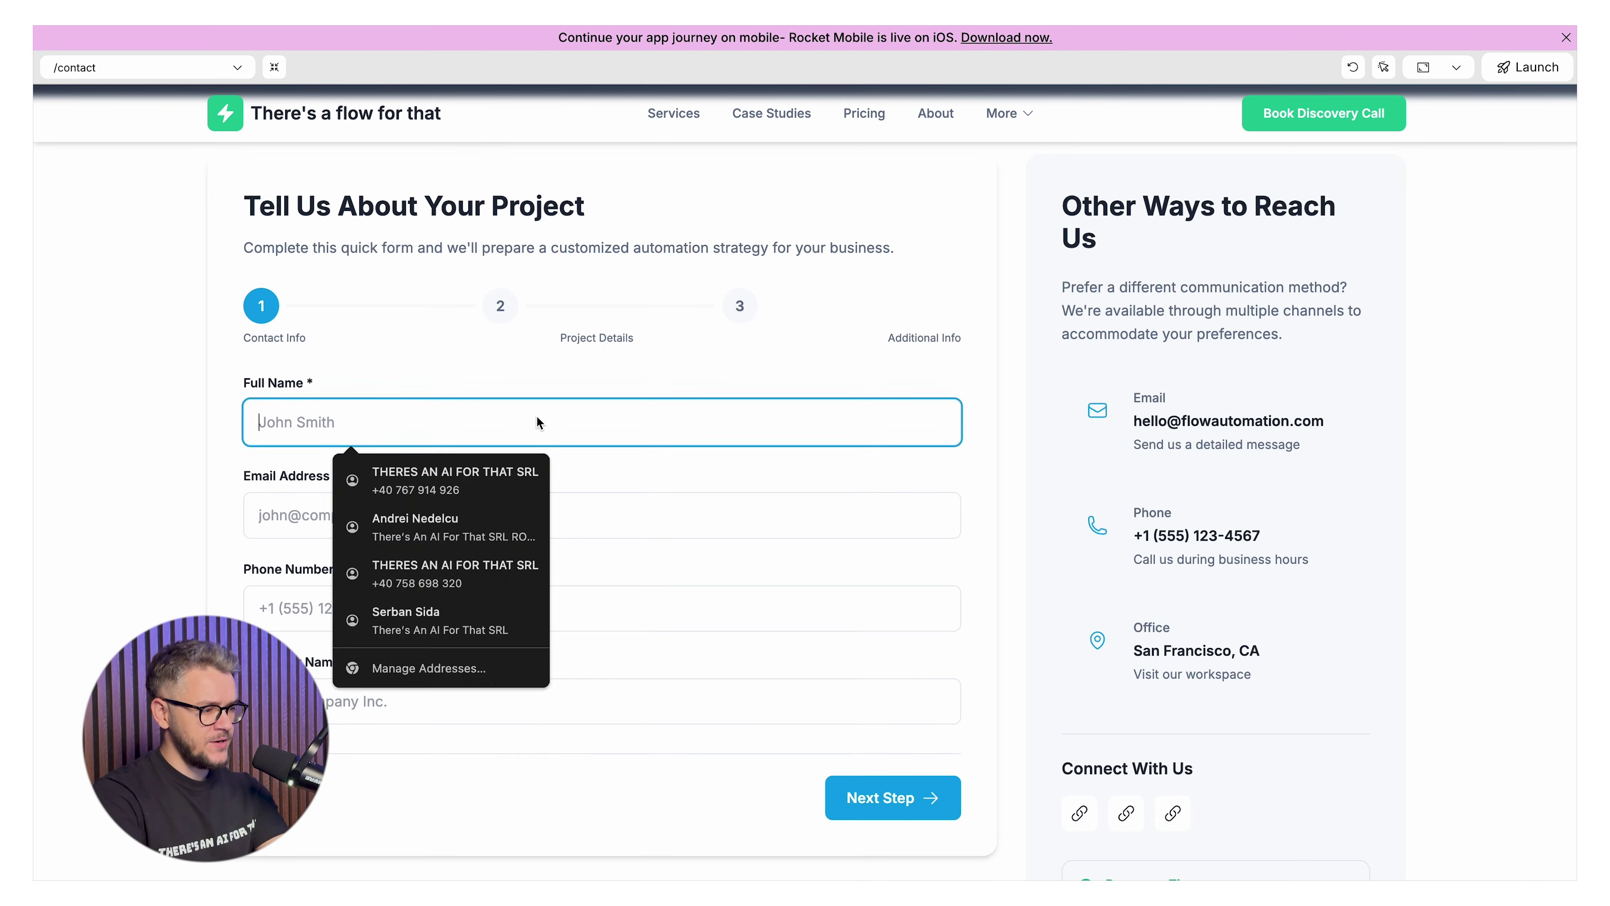
left_click(571, 615)
left_click(901, 801)
Choose Customer Onboarding System, a $25,000 - $50,000 budget and a one-month timeline.
left_click(590, 420)
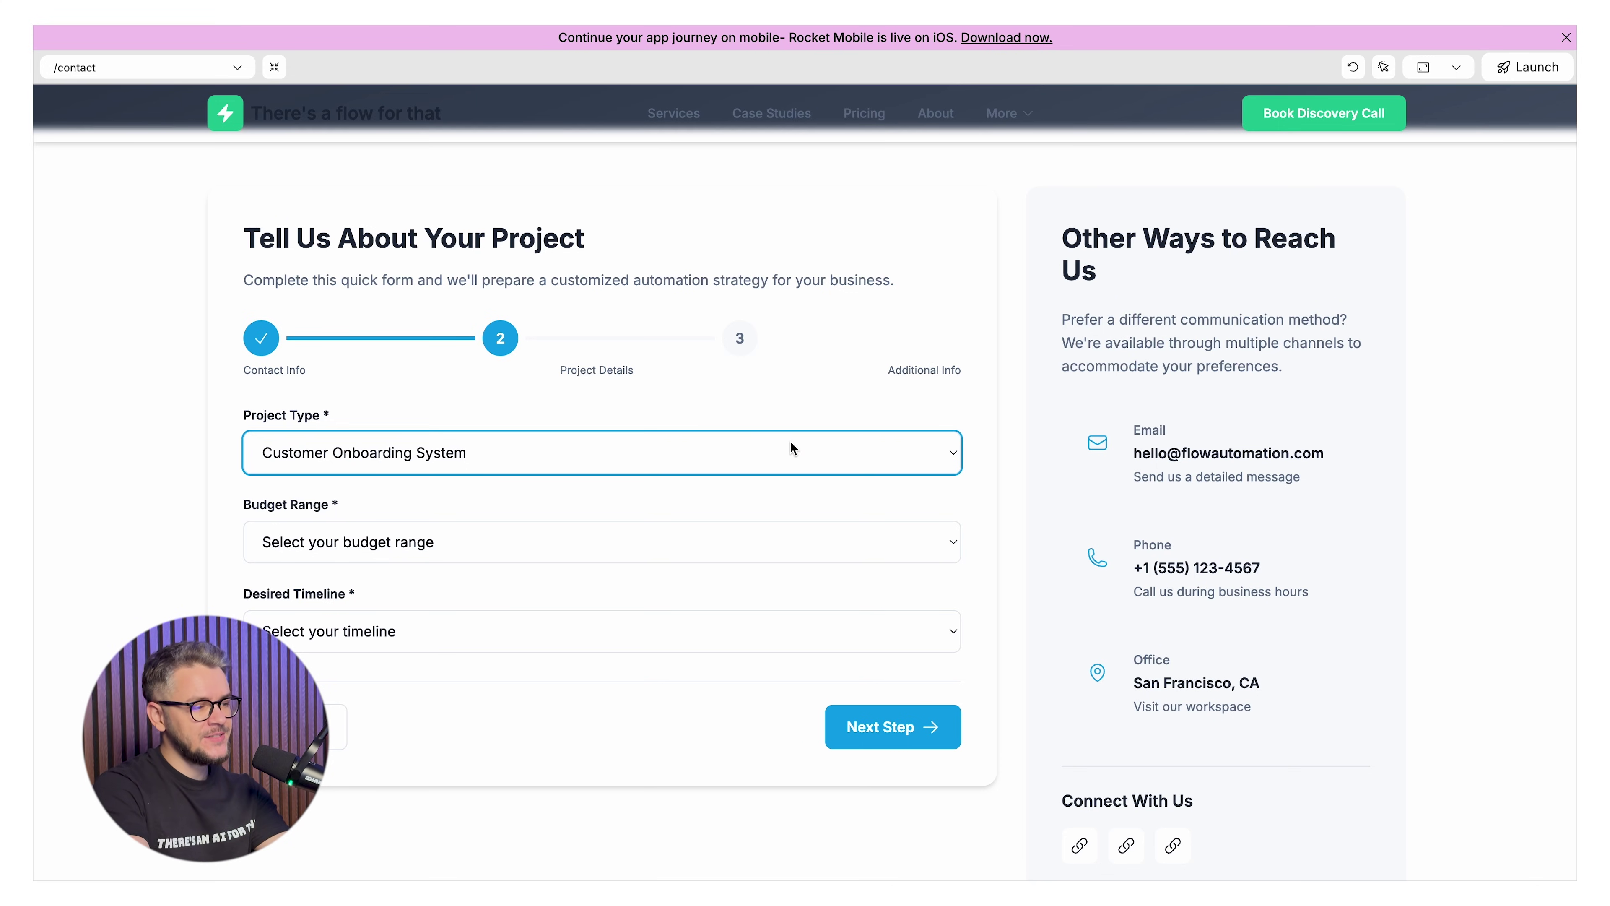
left_click(406, 542)
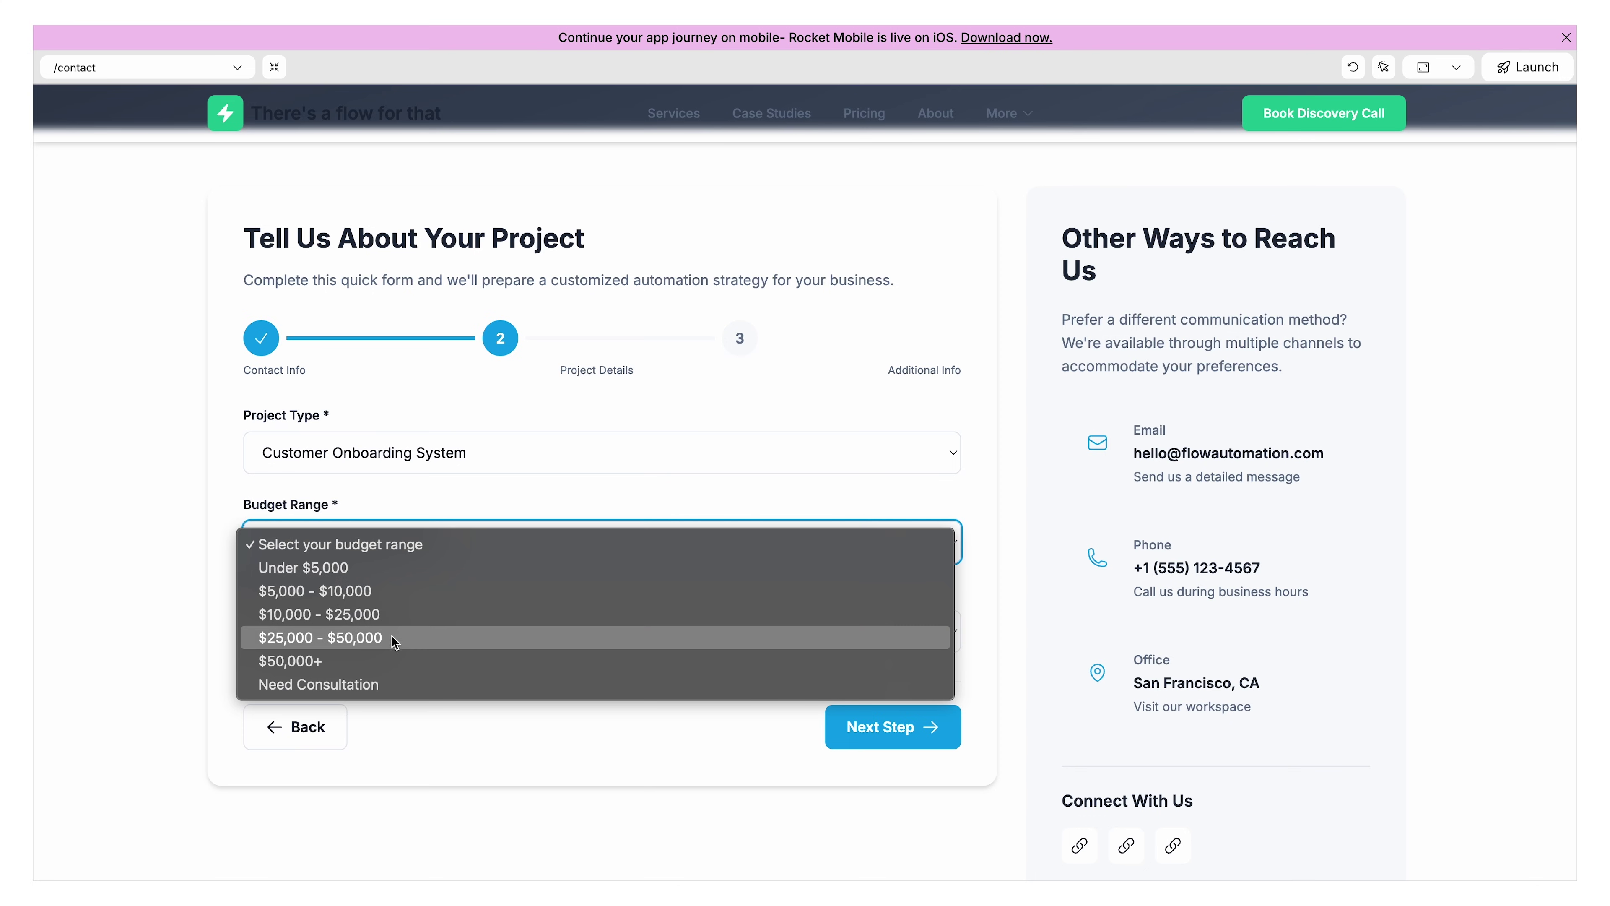
left_click(393, 630)
left_click(393, 631)
left_click(379, 685)
left_click(887, 727)
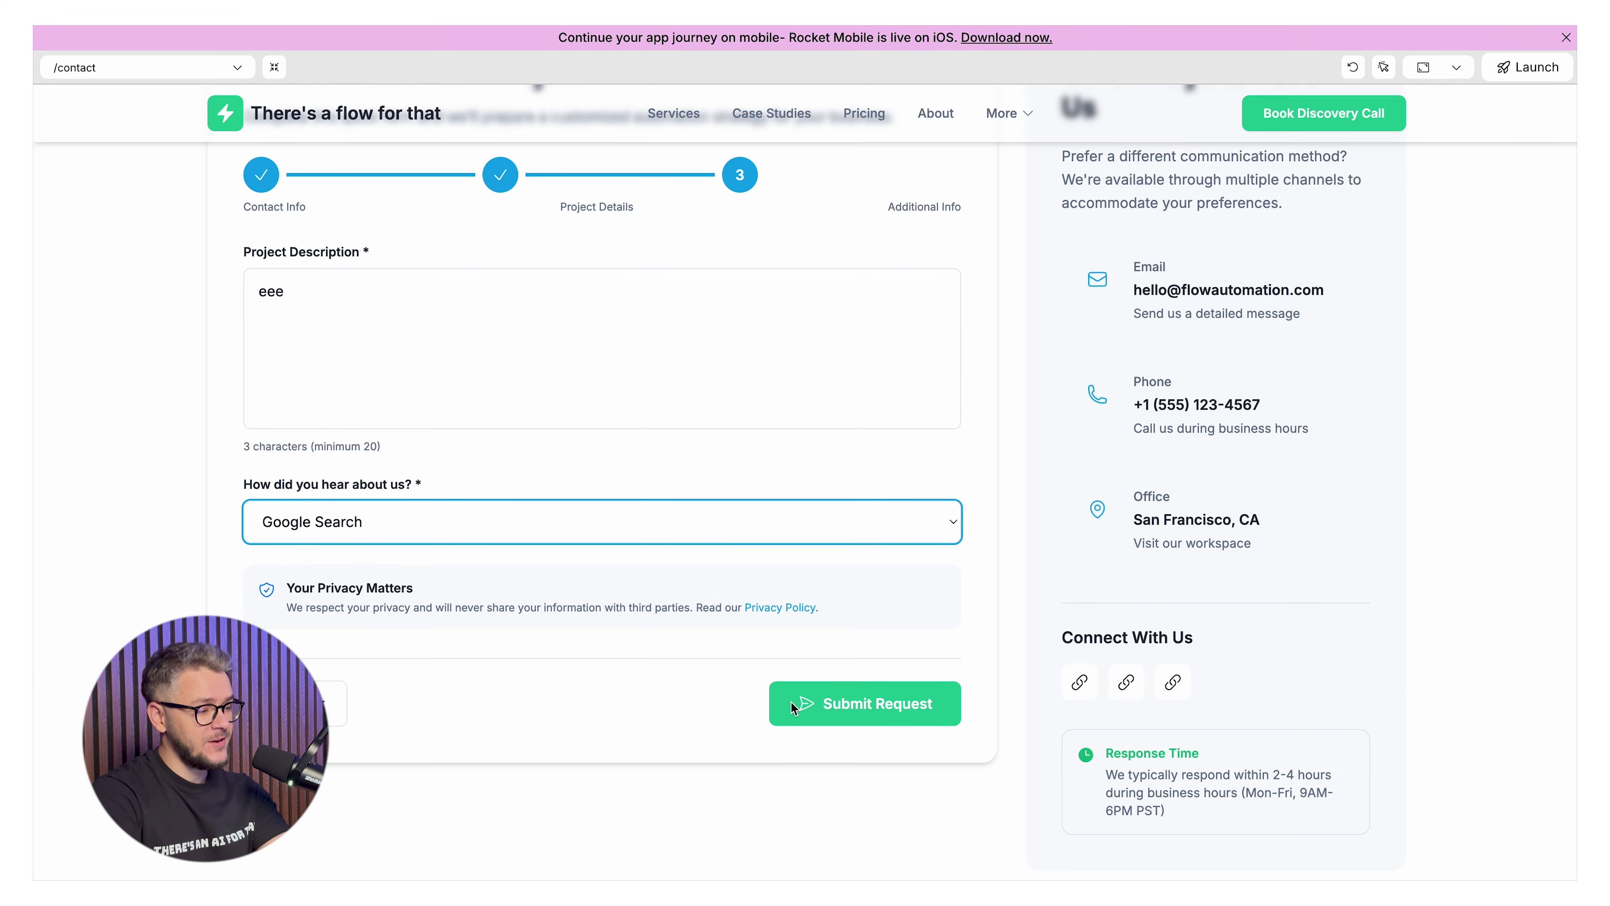
Fill the project description past the 20-character minimum and submit the request.
left_click(841, 692)
type("s")
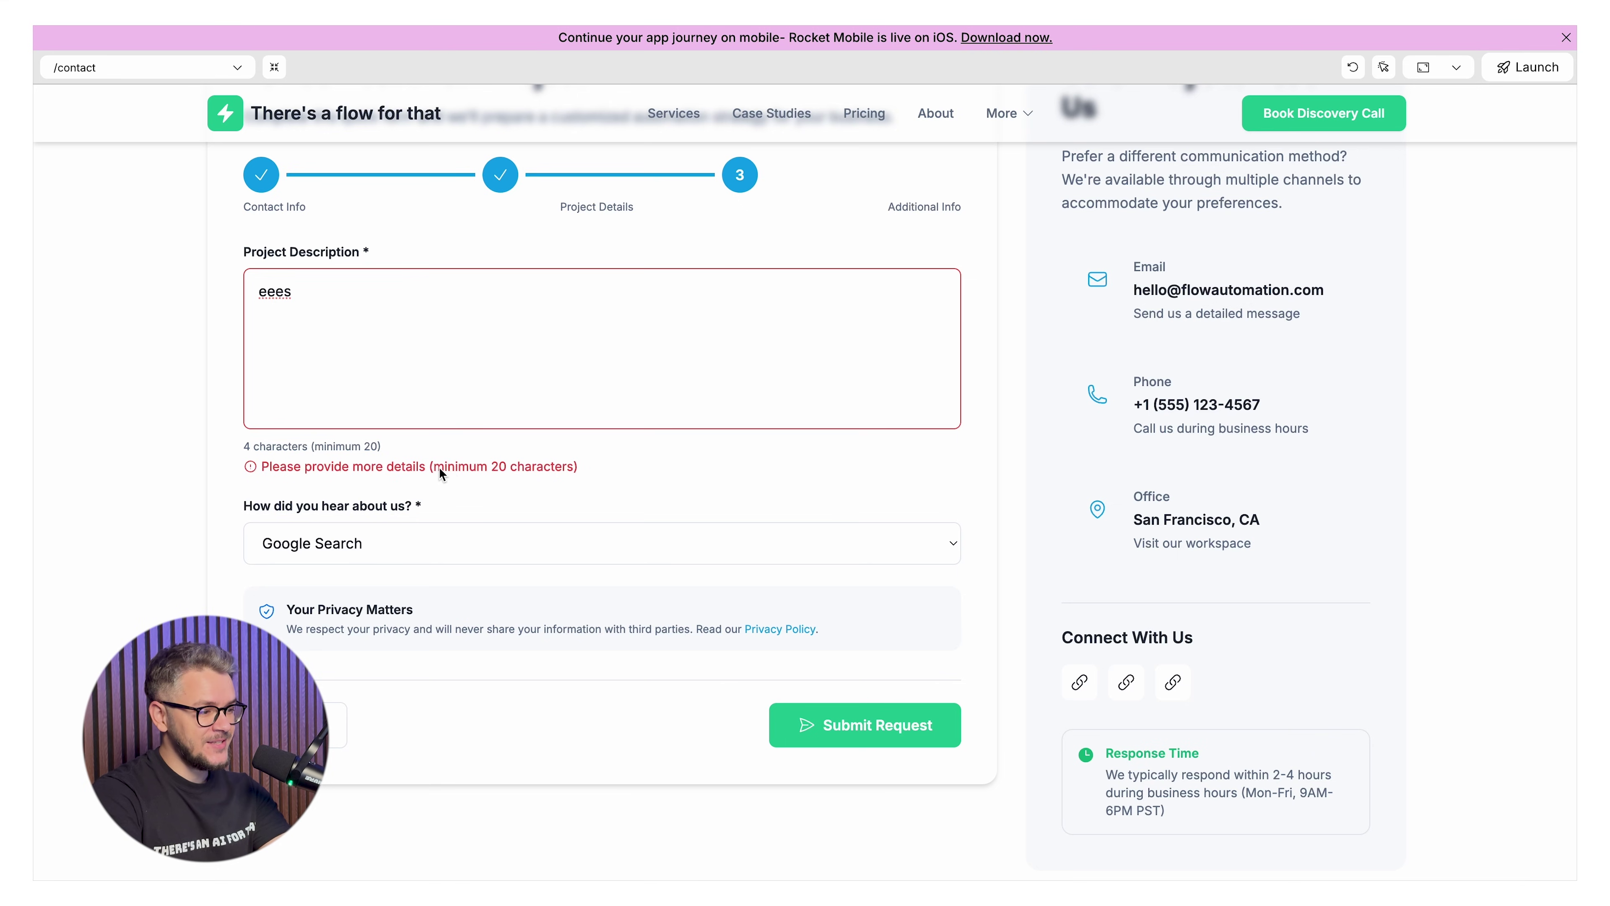
left_click_drag(439, 466, 593, 467)
left_click(408, 350)
type("sdfsdfsdfsdfsdfsdfsdf")
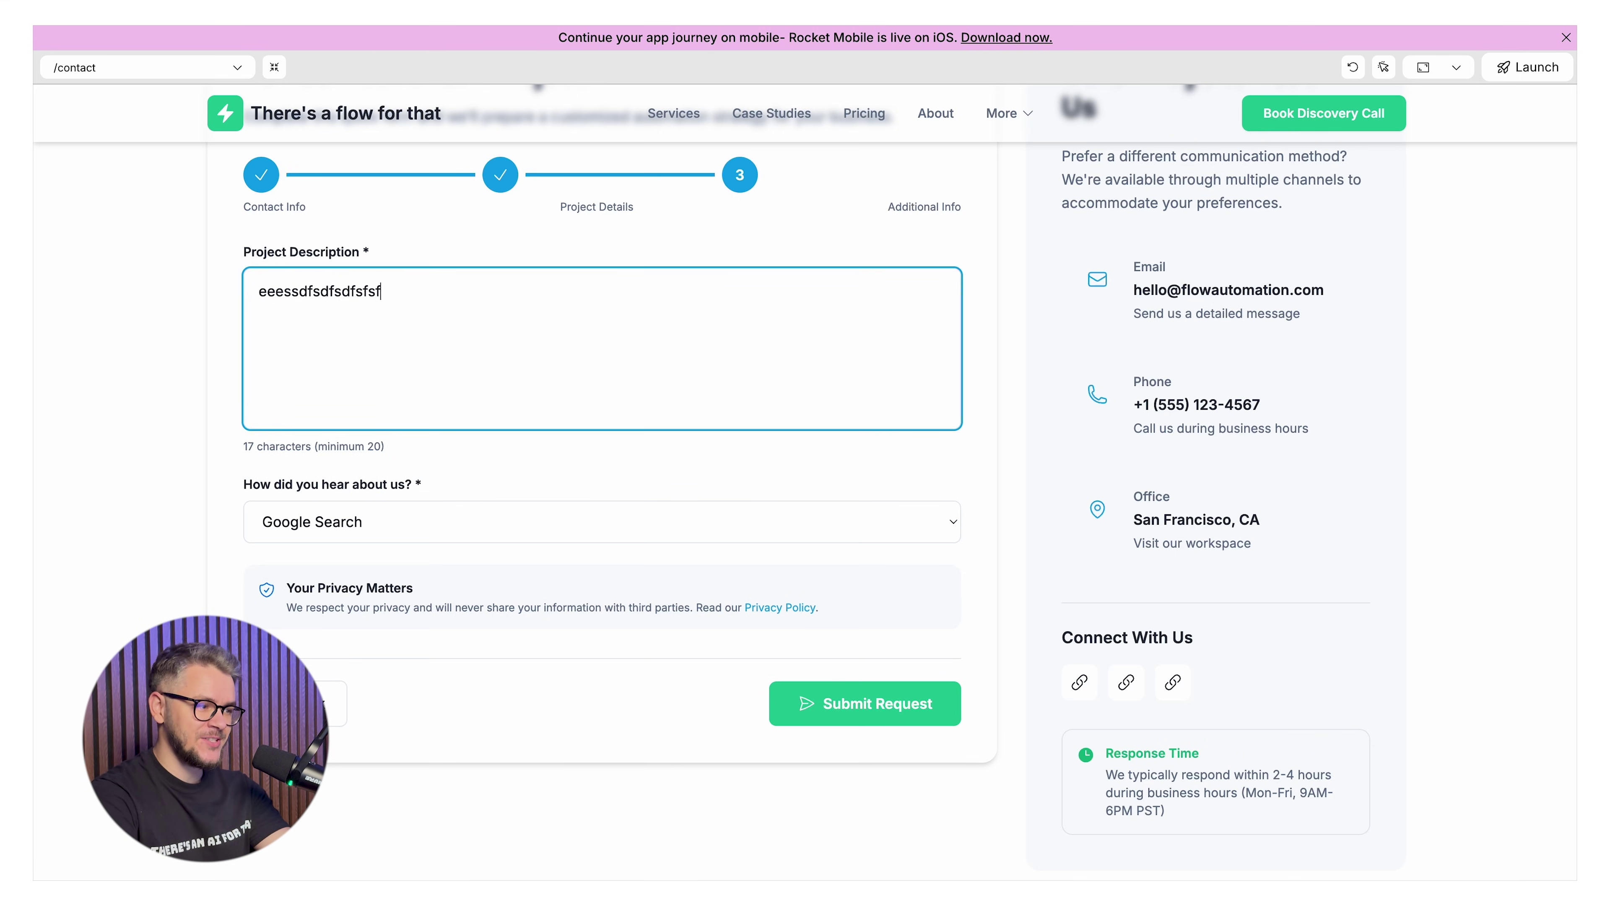
left_click(894, 694)
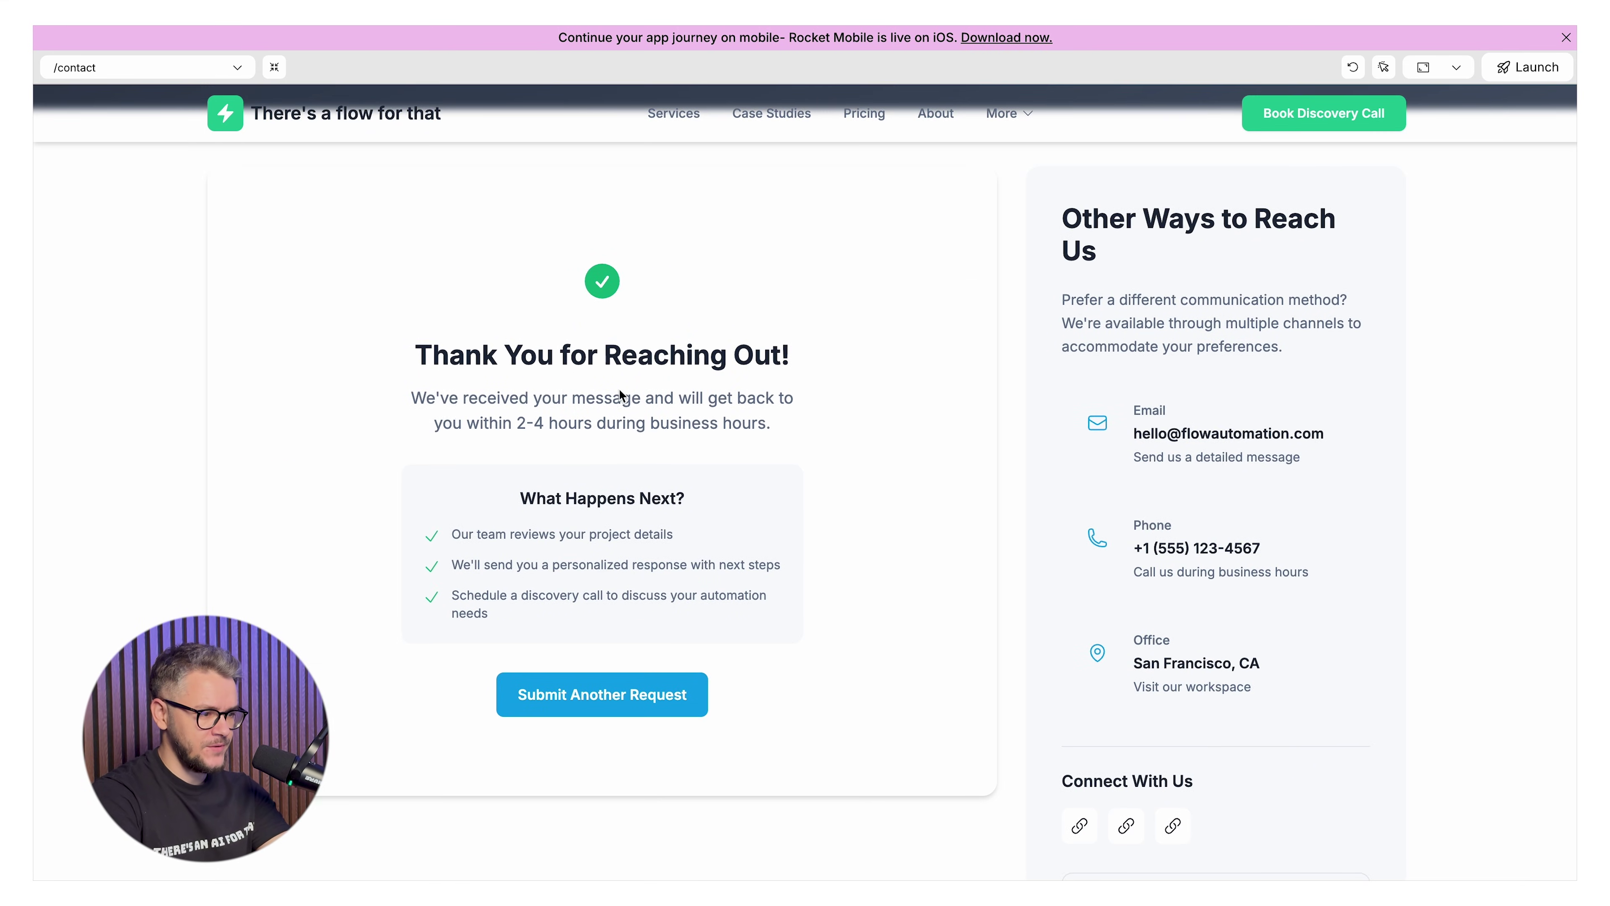
left_click_drag(477, 425, 736, 438)
scroll(791, 325, "down", 10)
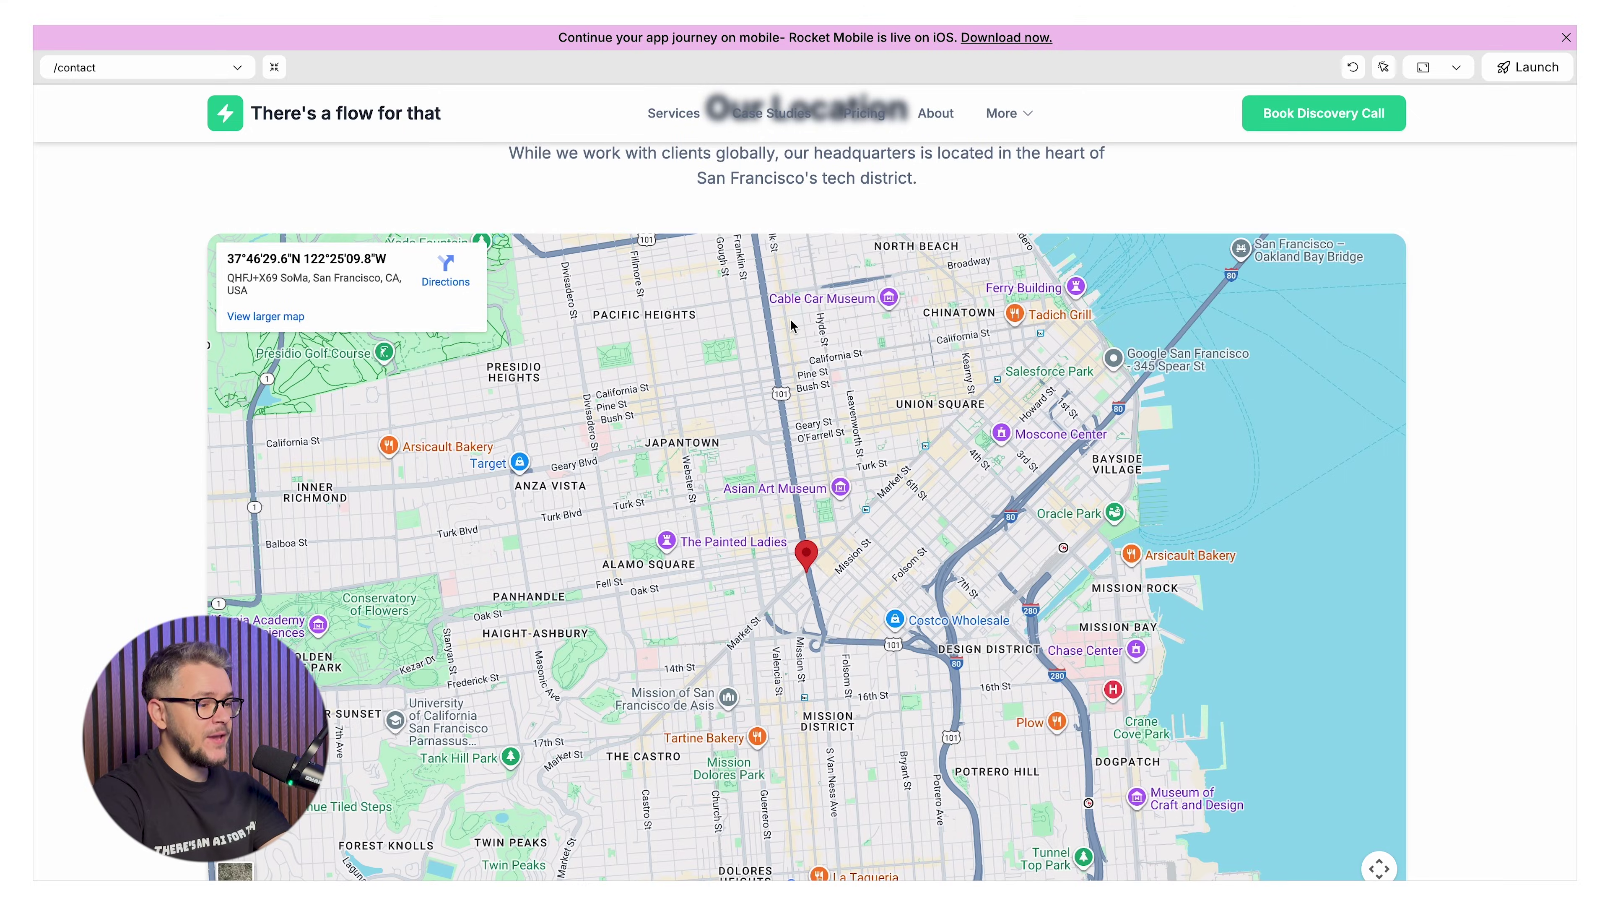
scroll(979, 647, "down", 2)
scroll(979, 647, "up", 2)
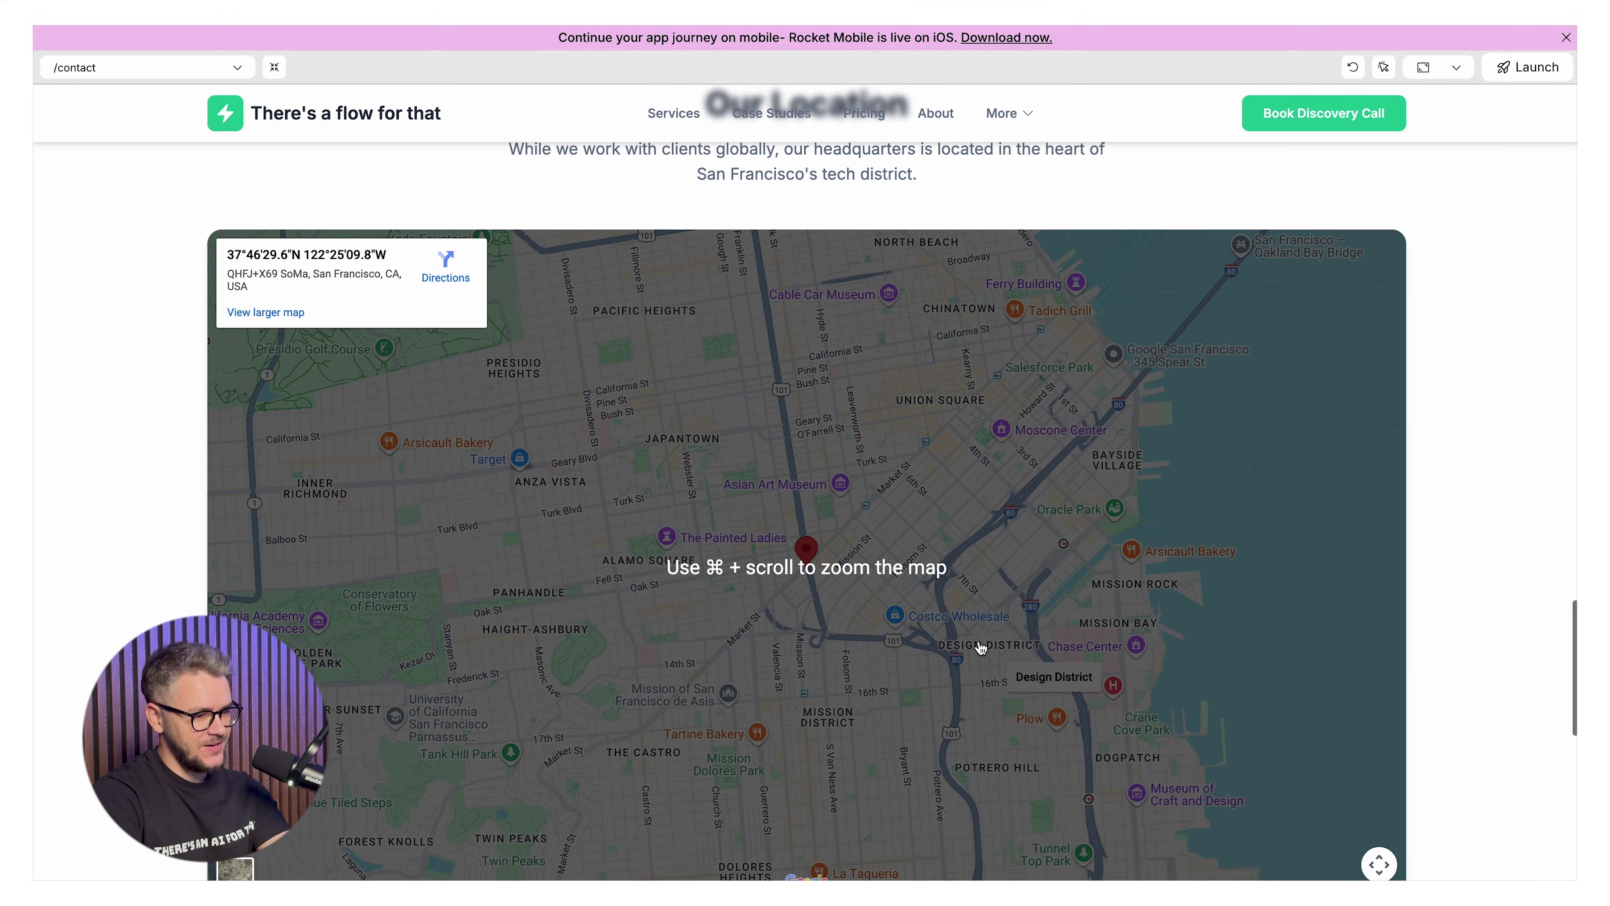
scroll(980, 647, "up", 5)
scroll(960, 668, "up", 15)
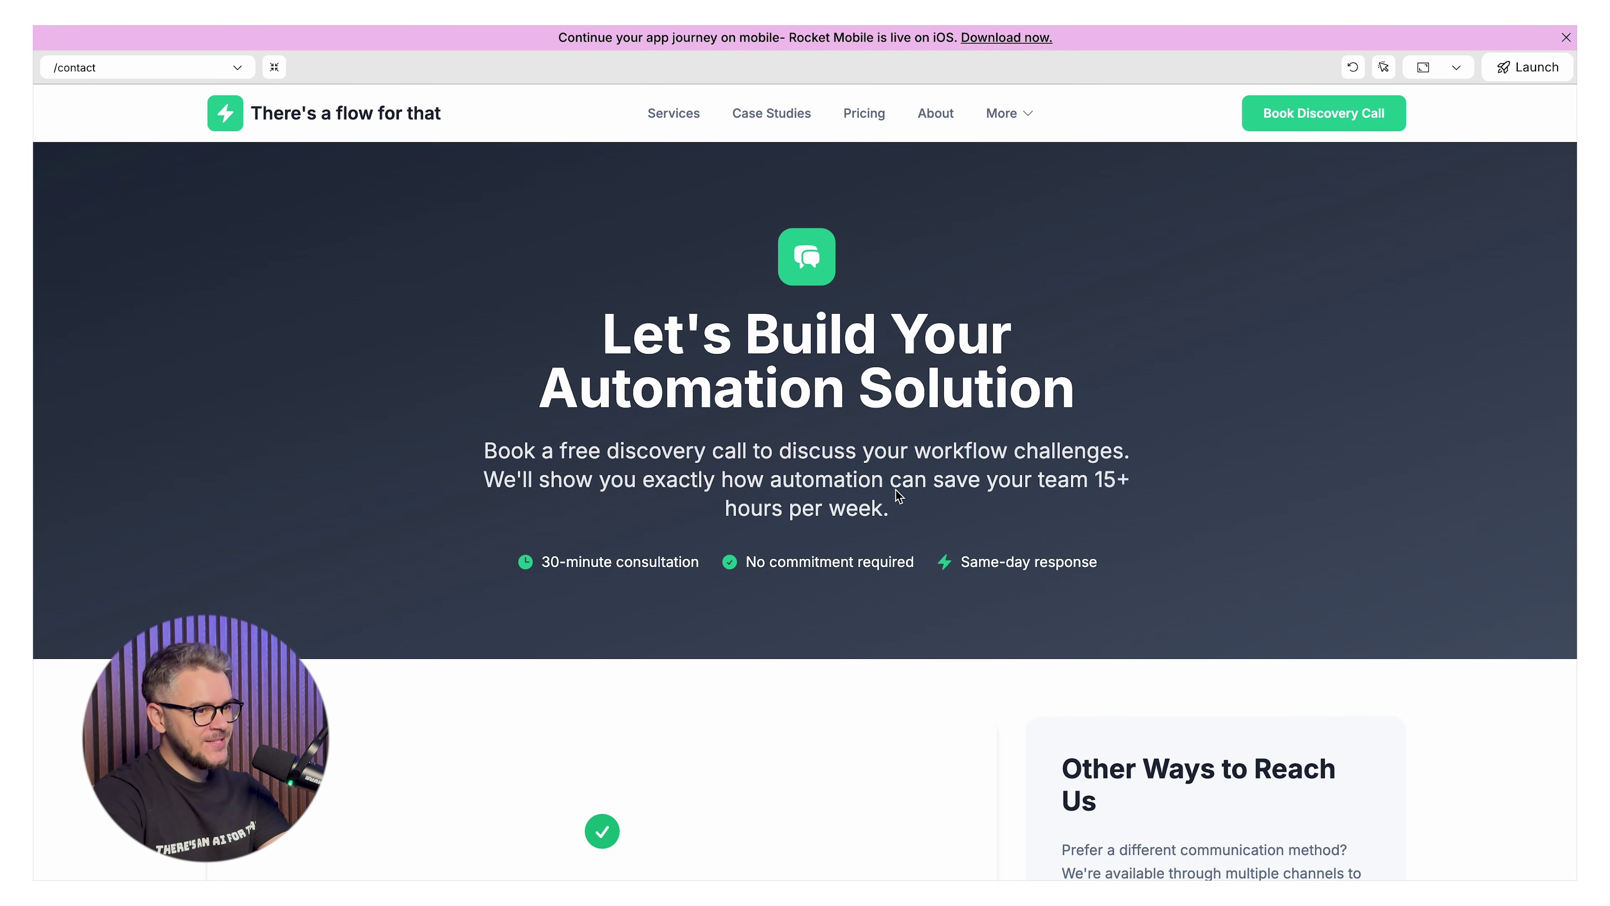
scroll(898, 495, "down", 10)
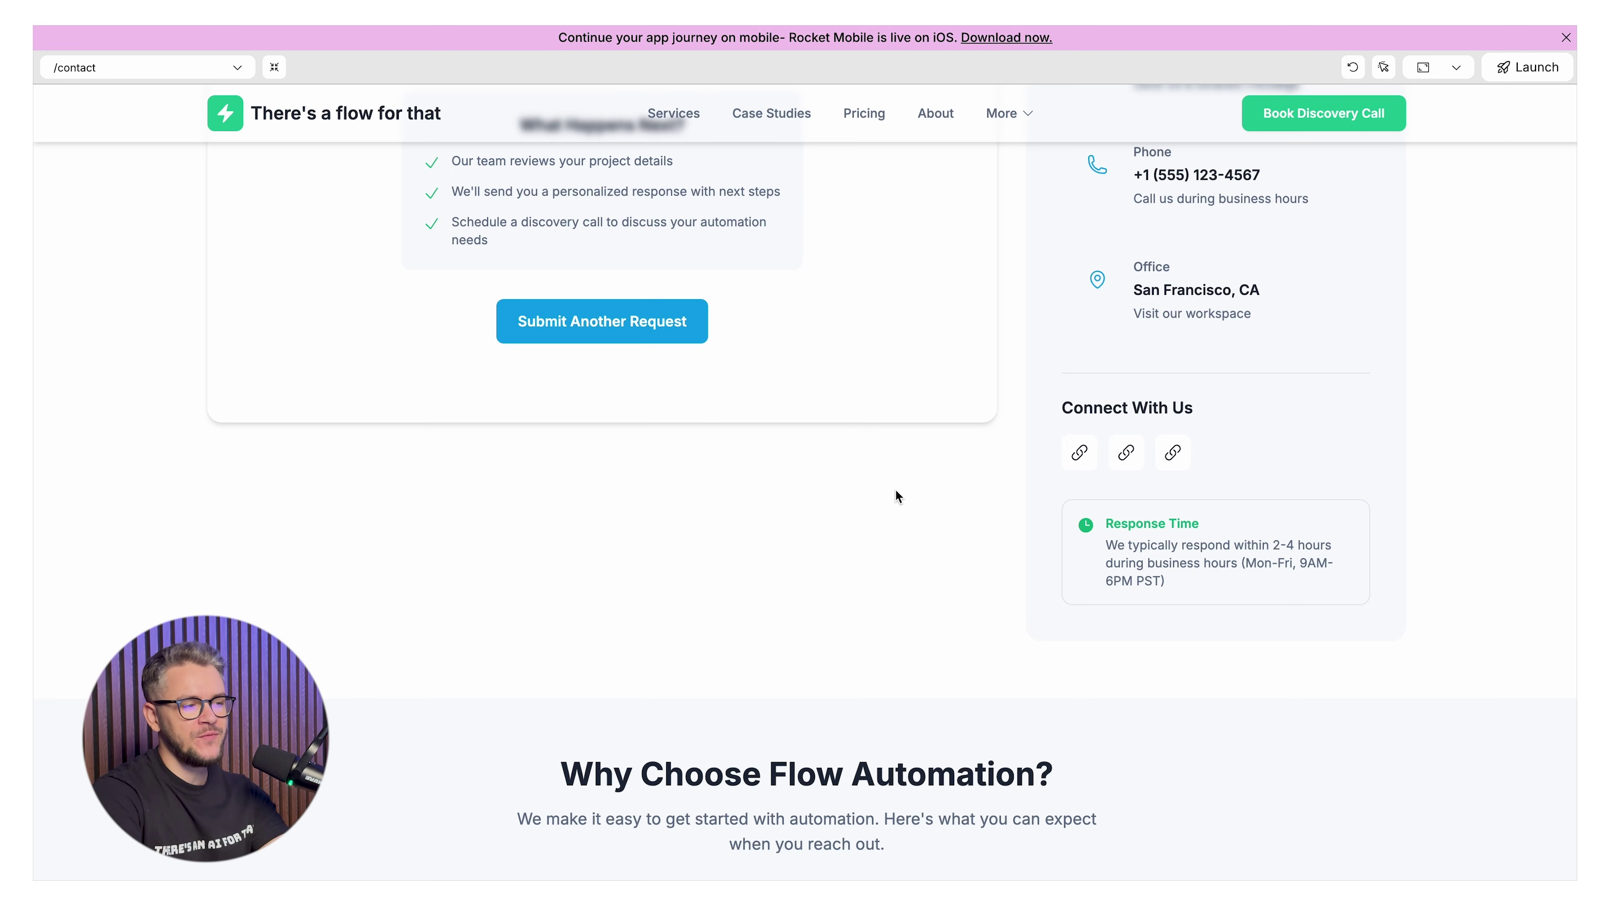
Browse the About page, open a team member's LinkedIn profile, then close it and return.
left_click(935, 113)
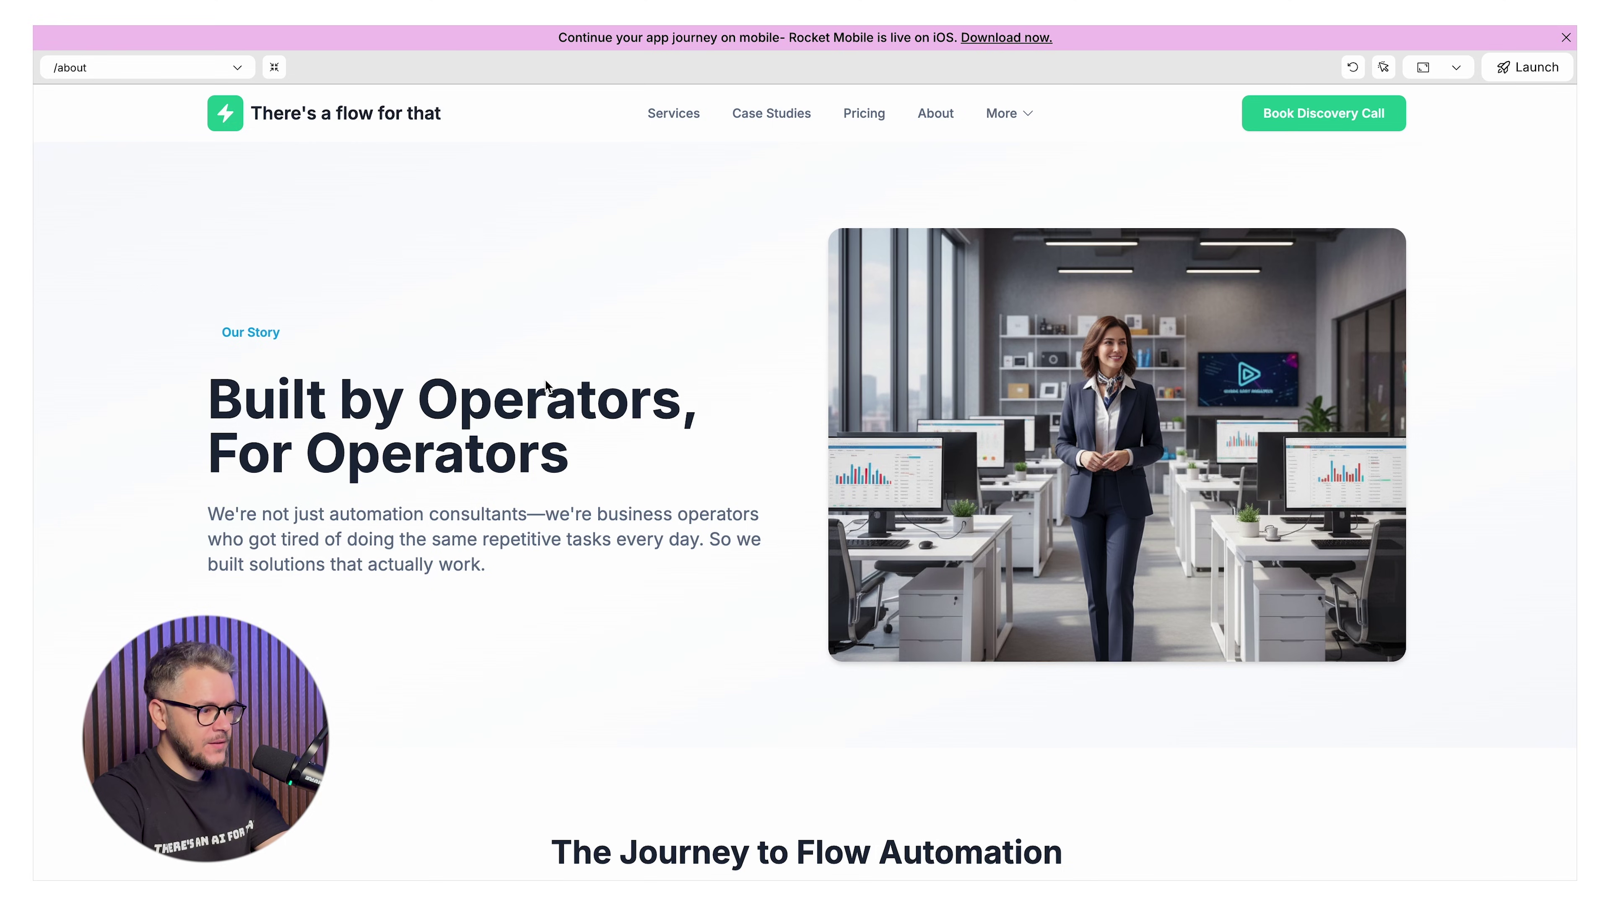
scroll(708, 408, "down", 3)
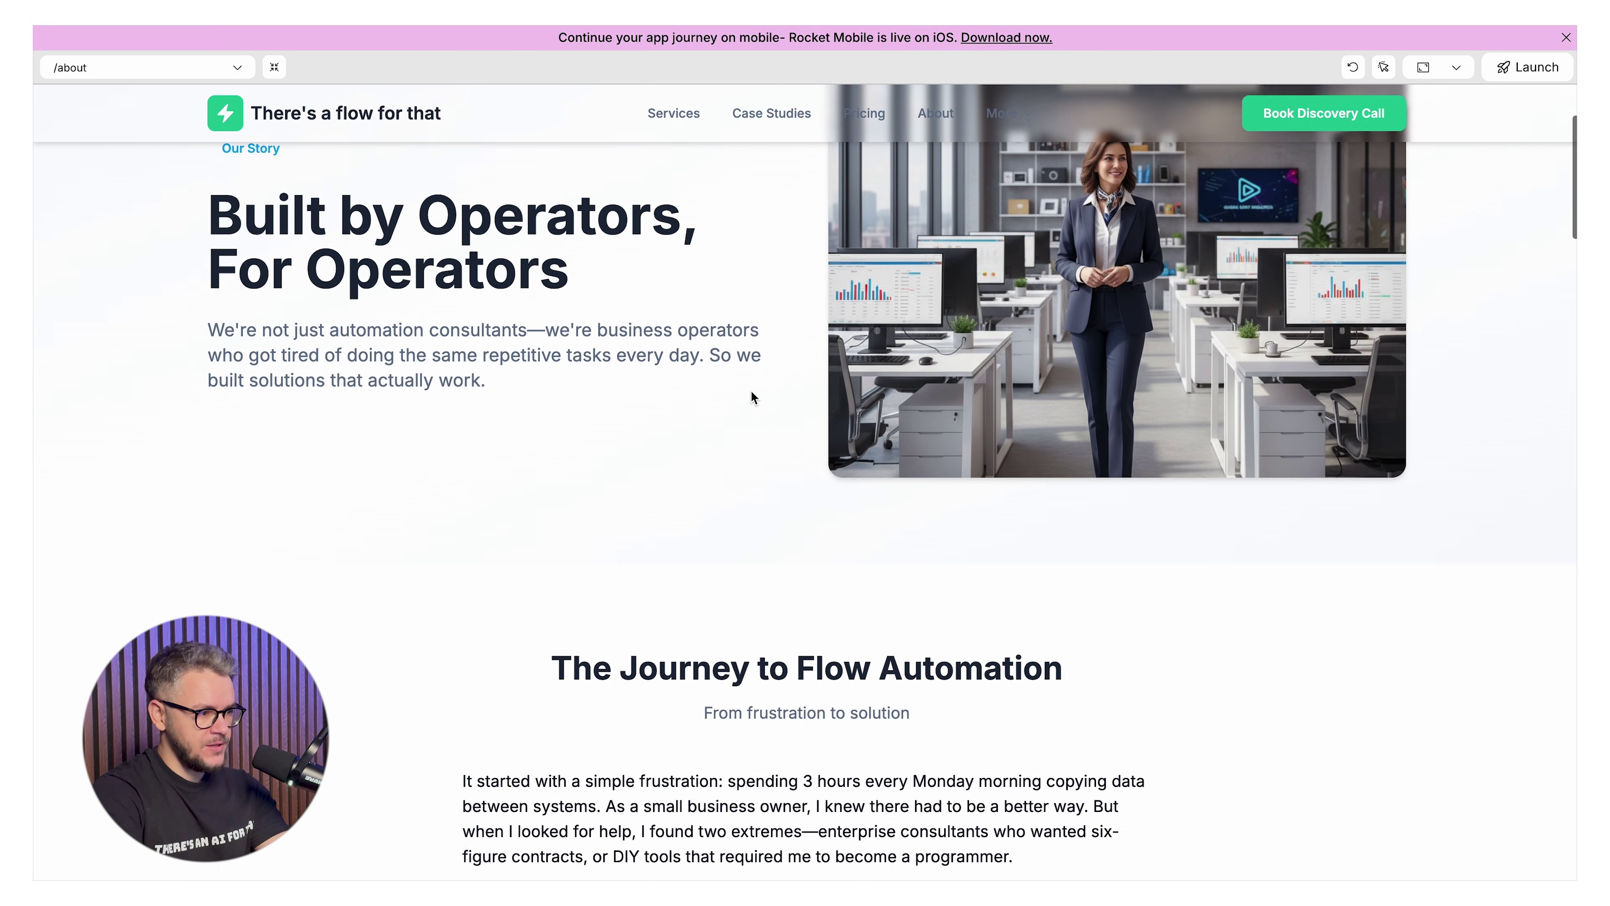
scroll(753, 396, "down", 15)
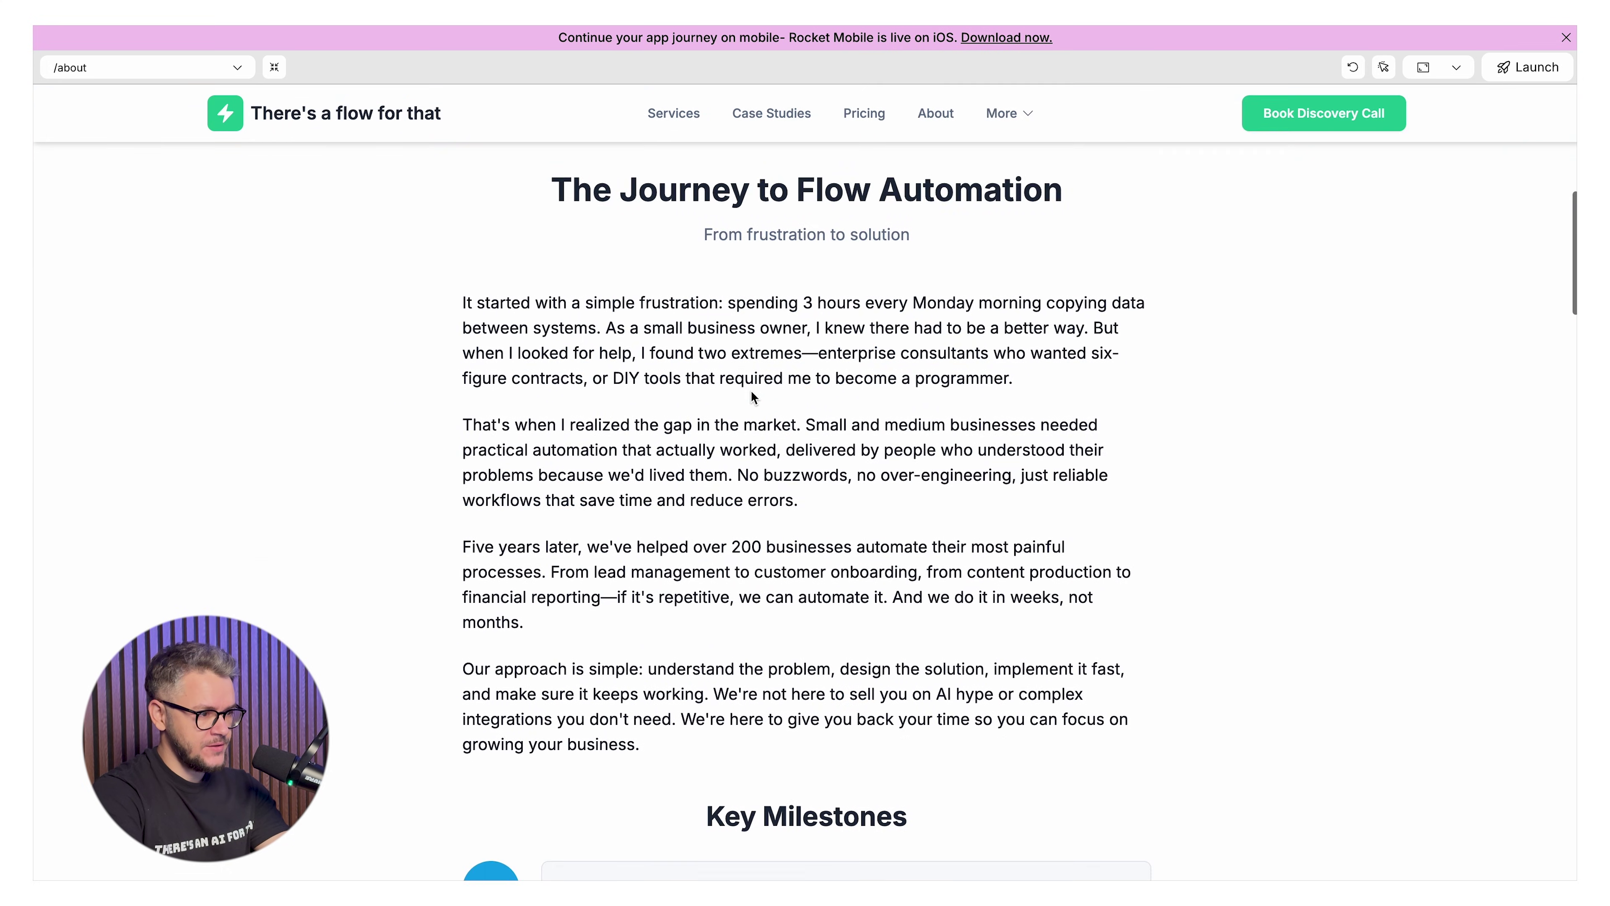
scroll(760, 401, "down", 5)
scroll(760, 400, "up", 5)
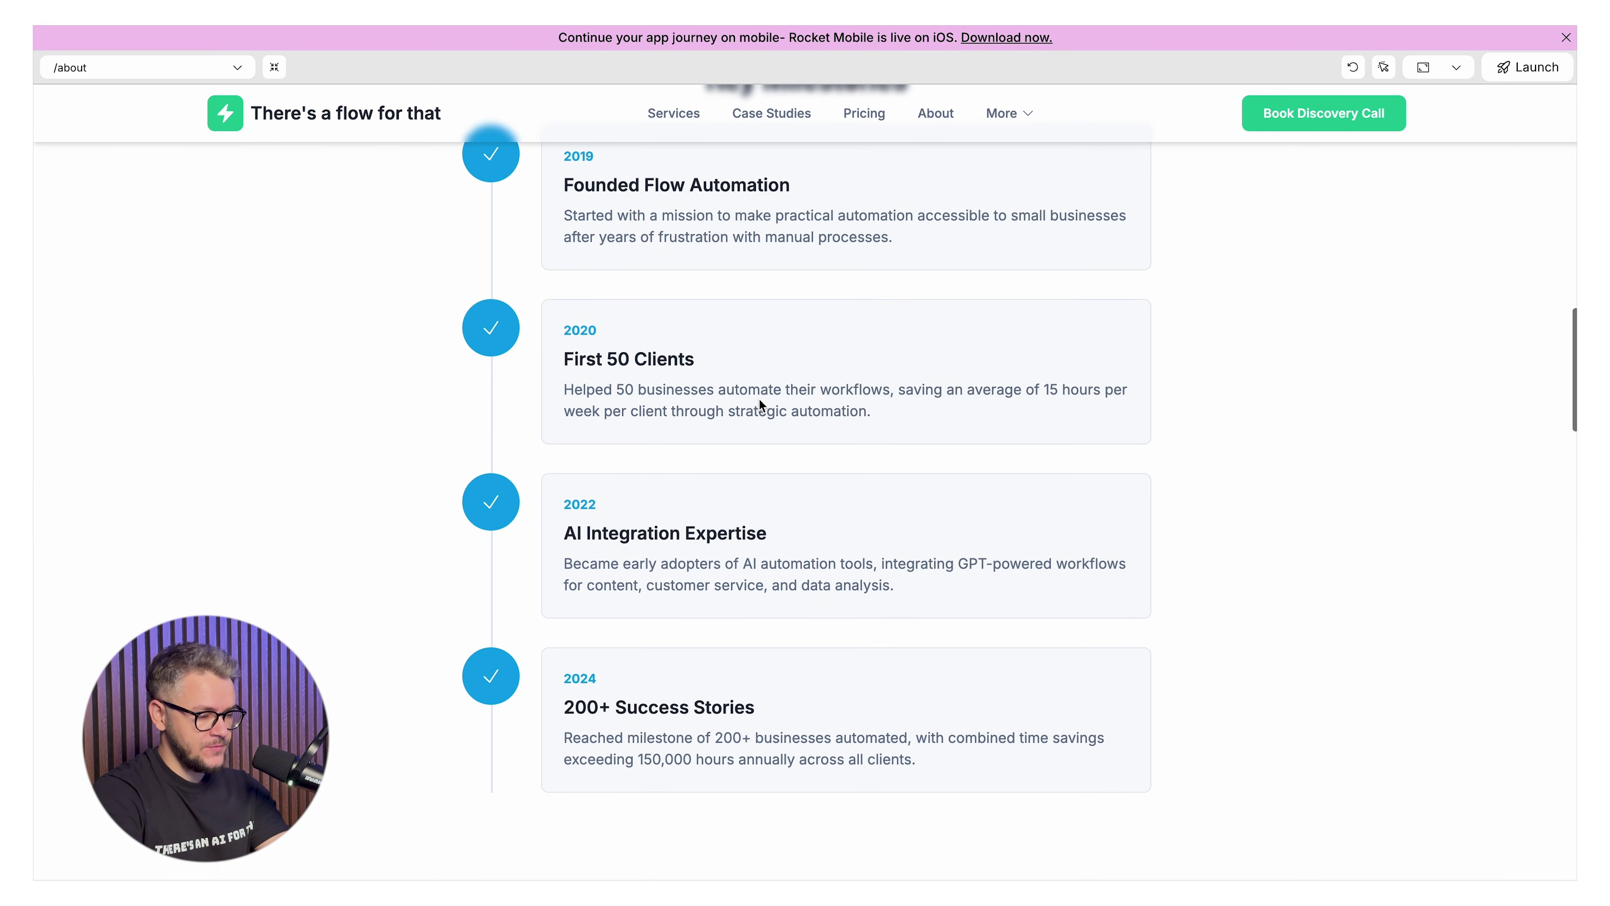
scroll(761, 404, "down", 10)
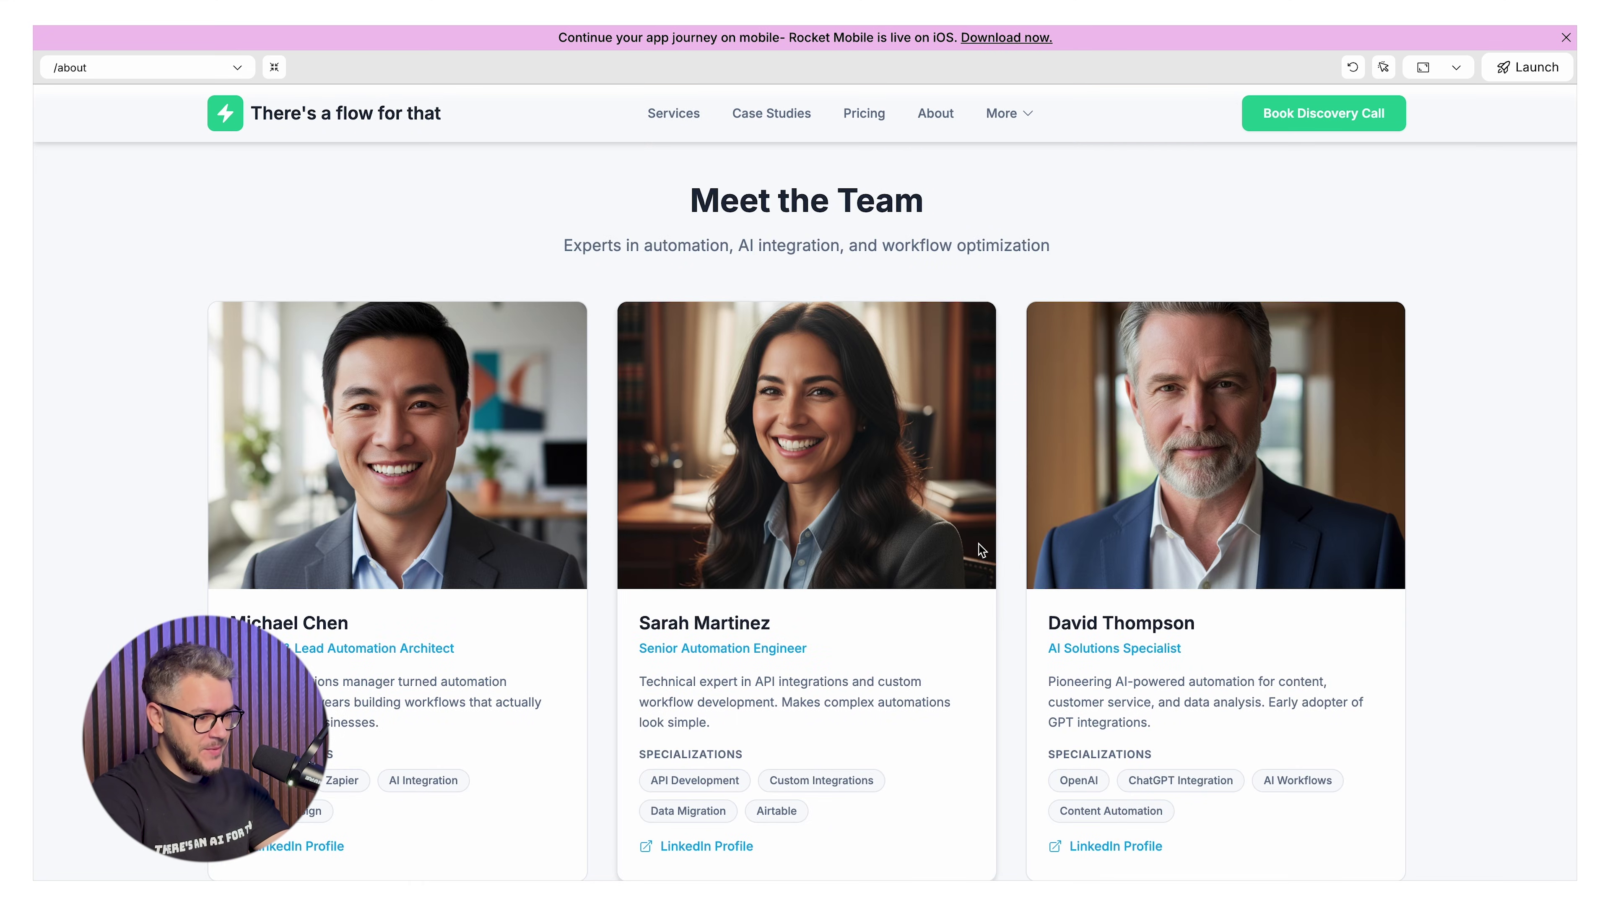
scroll(978, 542, "down", 5)
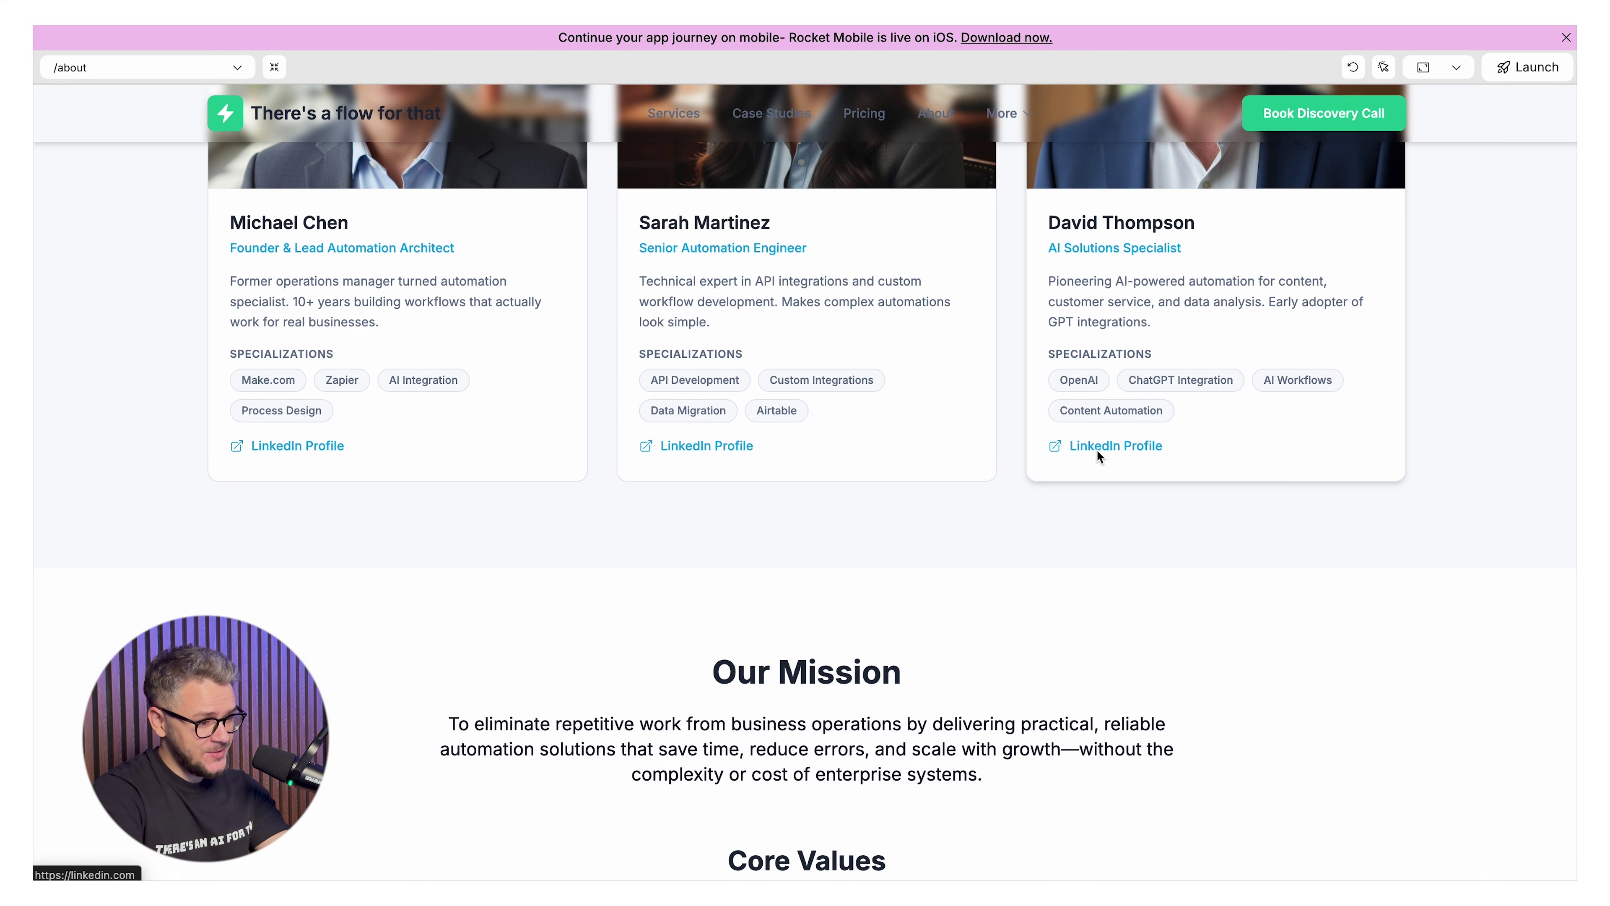
left_click(1118, 446)
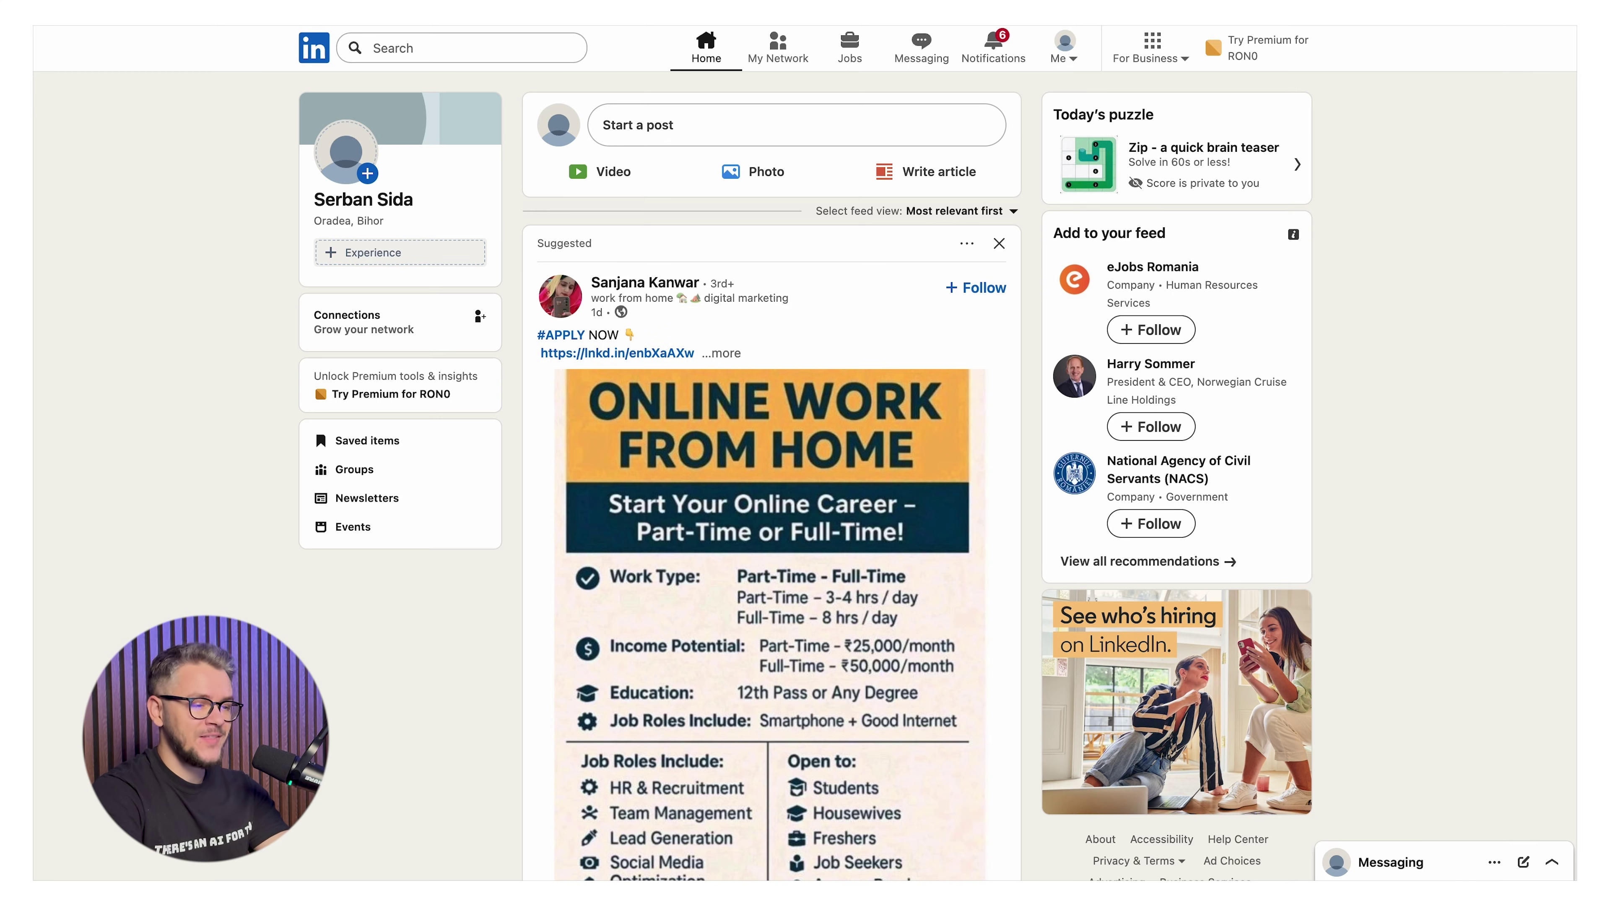
key("super+w")
scroll(912, 555, "down", 5)
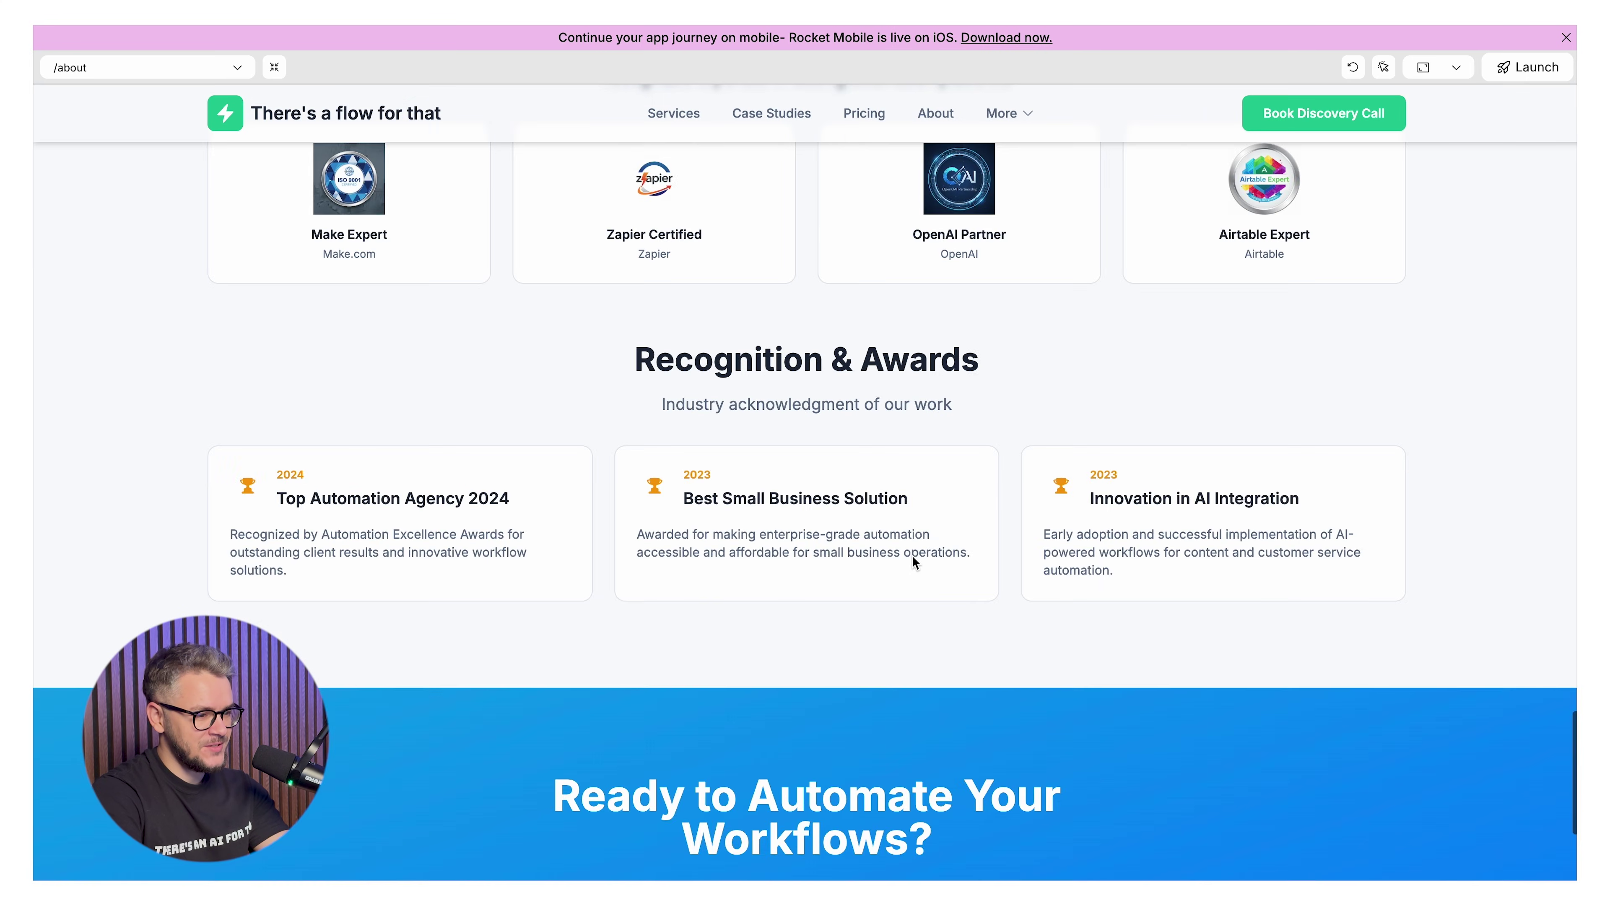
scroll(911, 555, "up", 15)
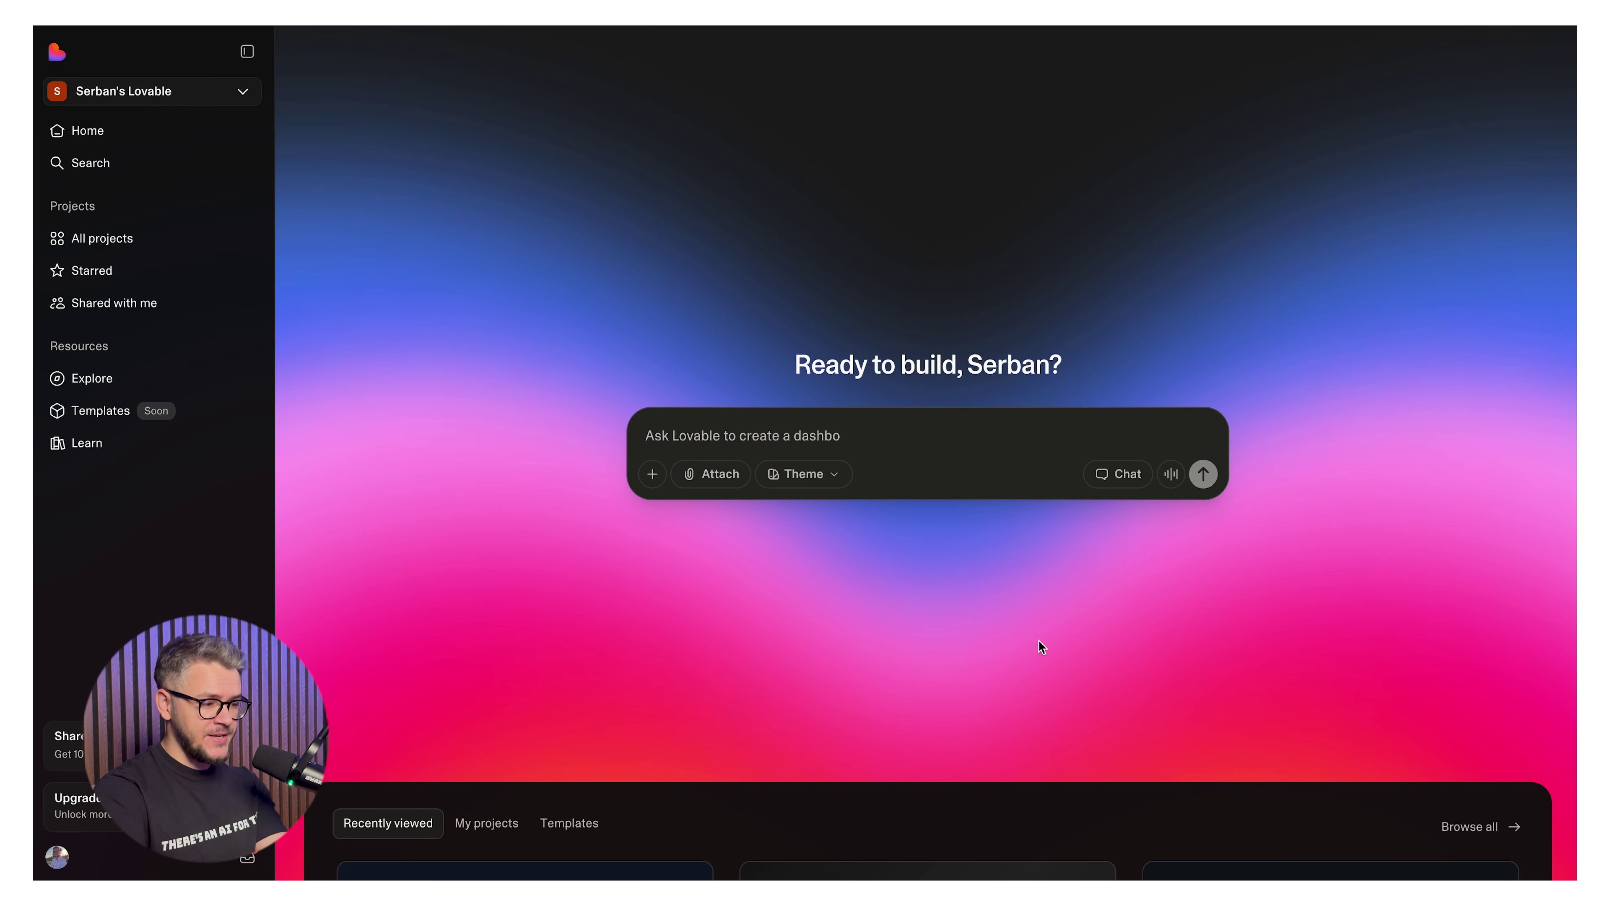
Paste the website-building prompt into Lovable, Rocket and Base44, then send it in Lovable.
key("ctrl+v")
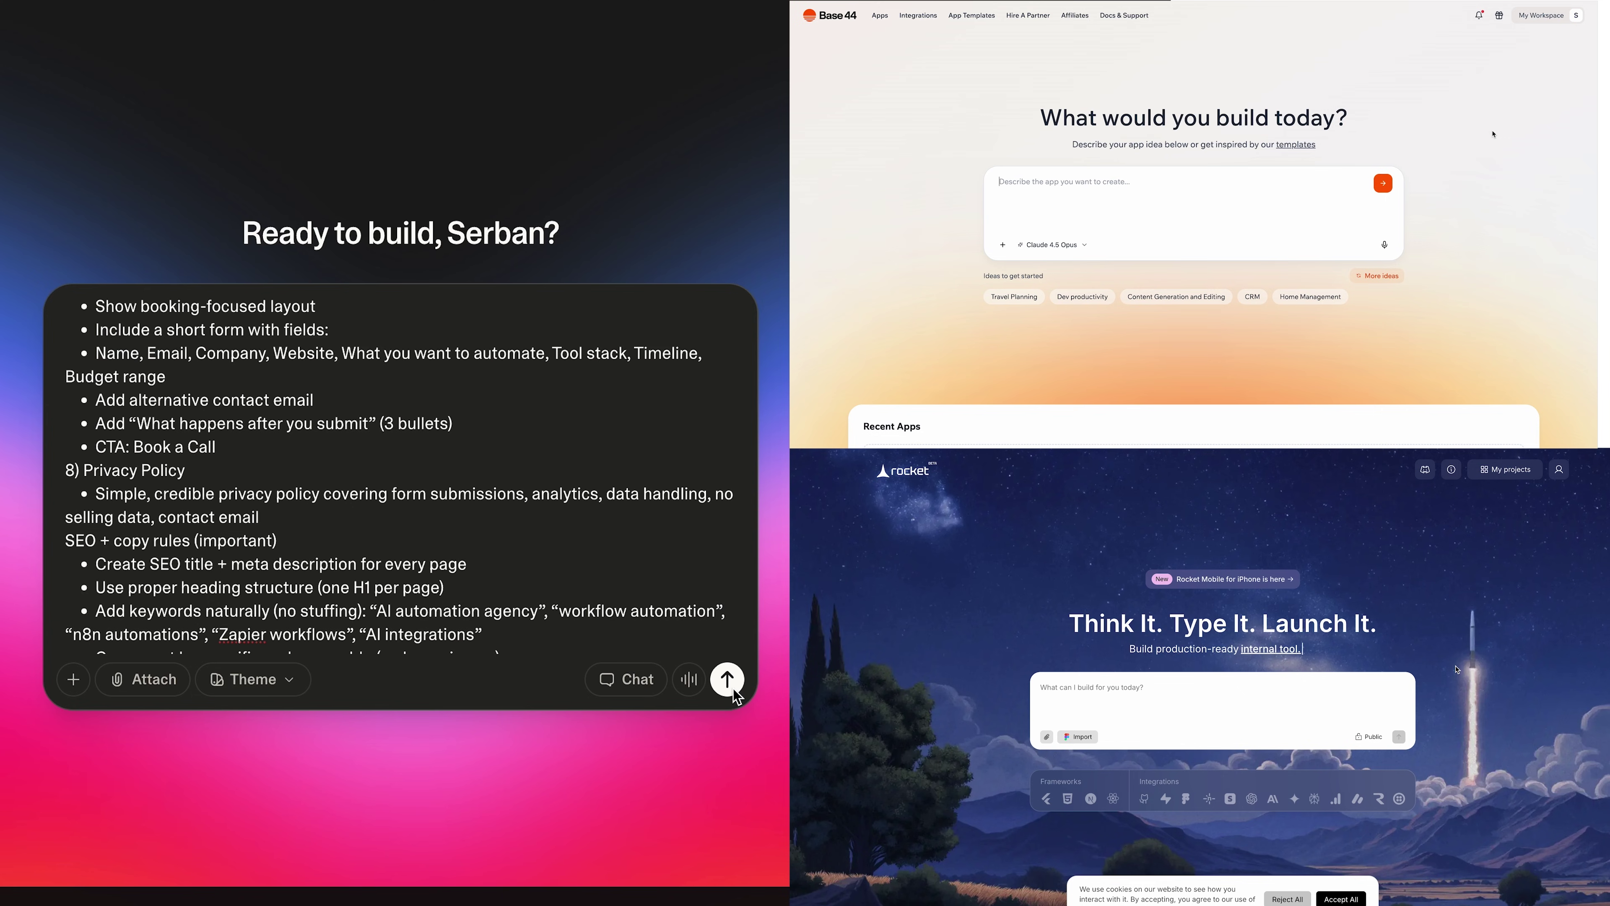
key("ctrl+v")
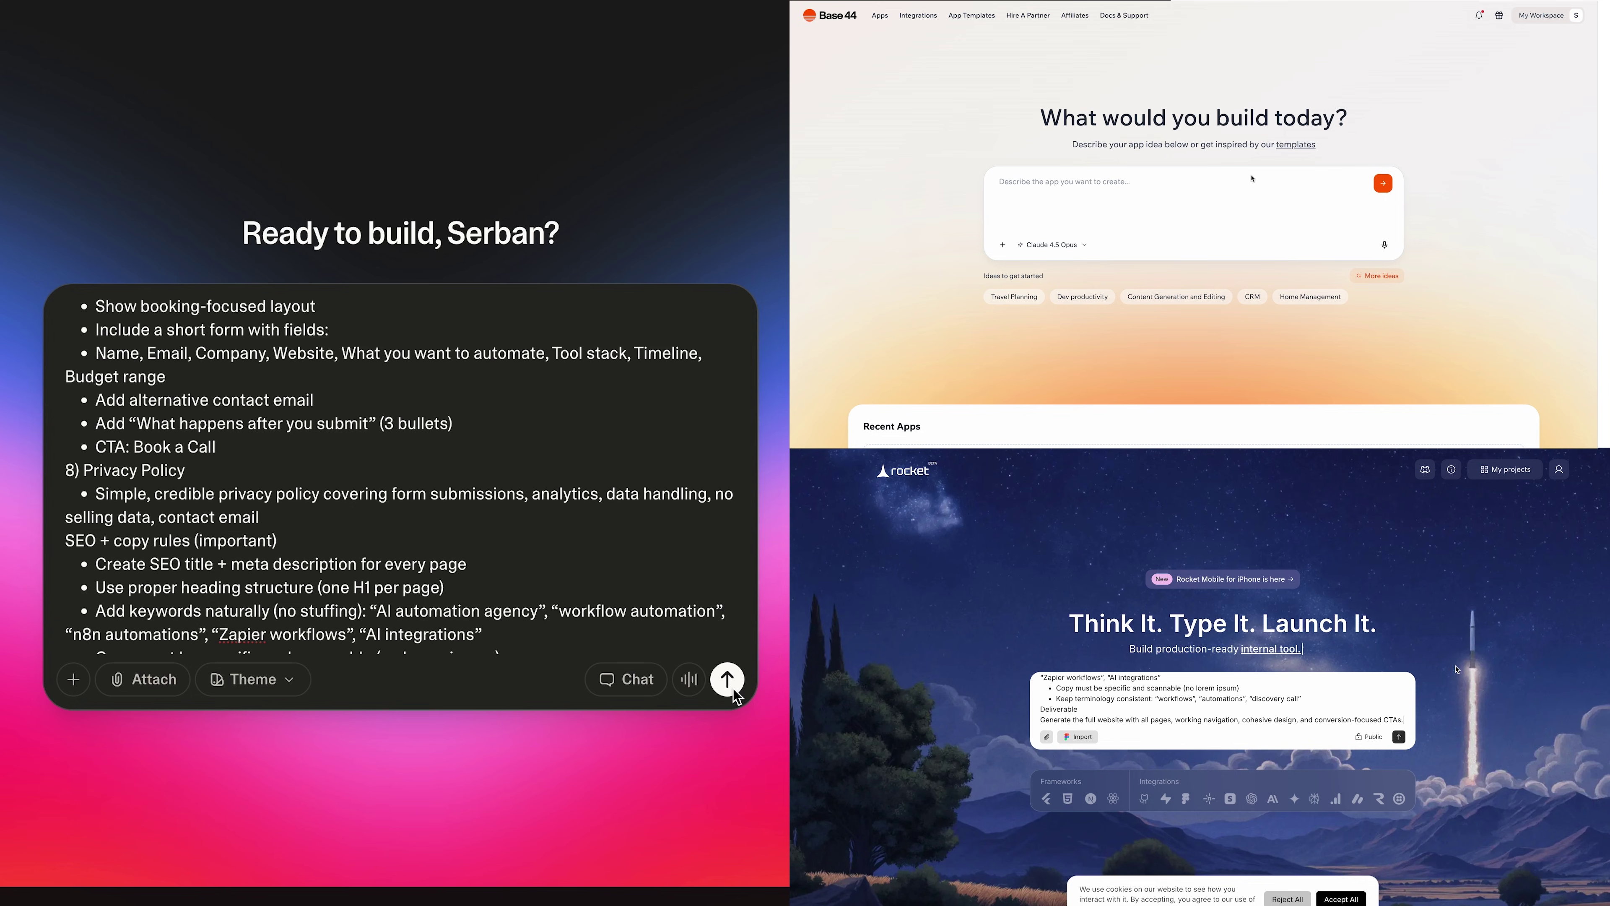
key("ctrl+v")
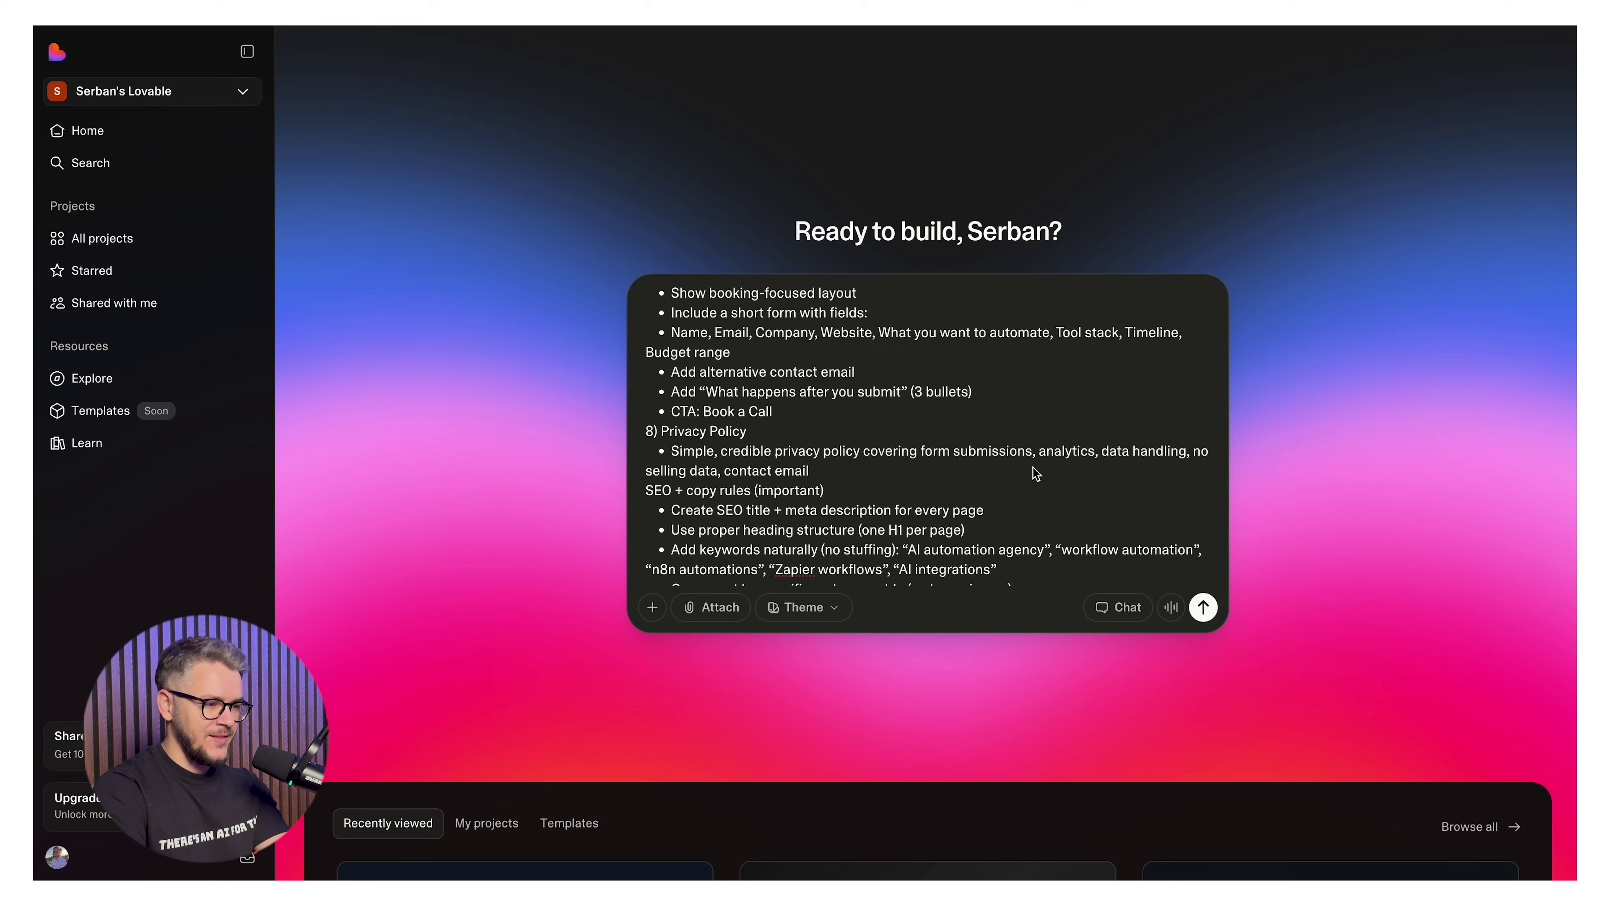
scroll(1035, 468, "down", 3)
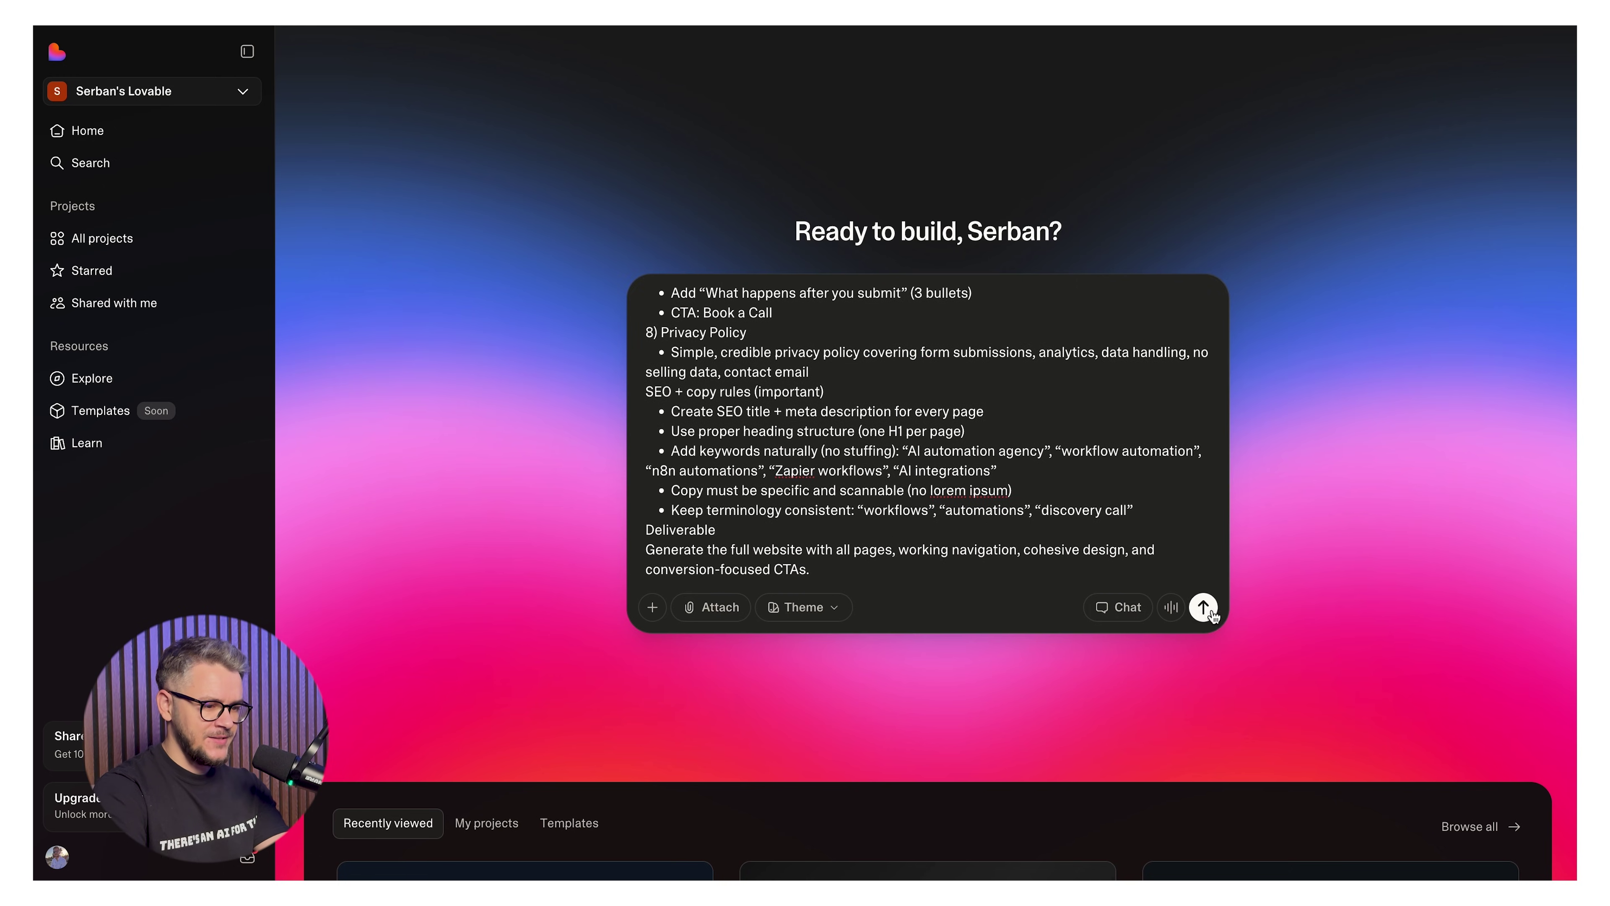
left_click(1204, 607)
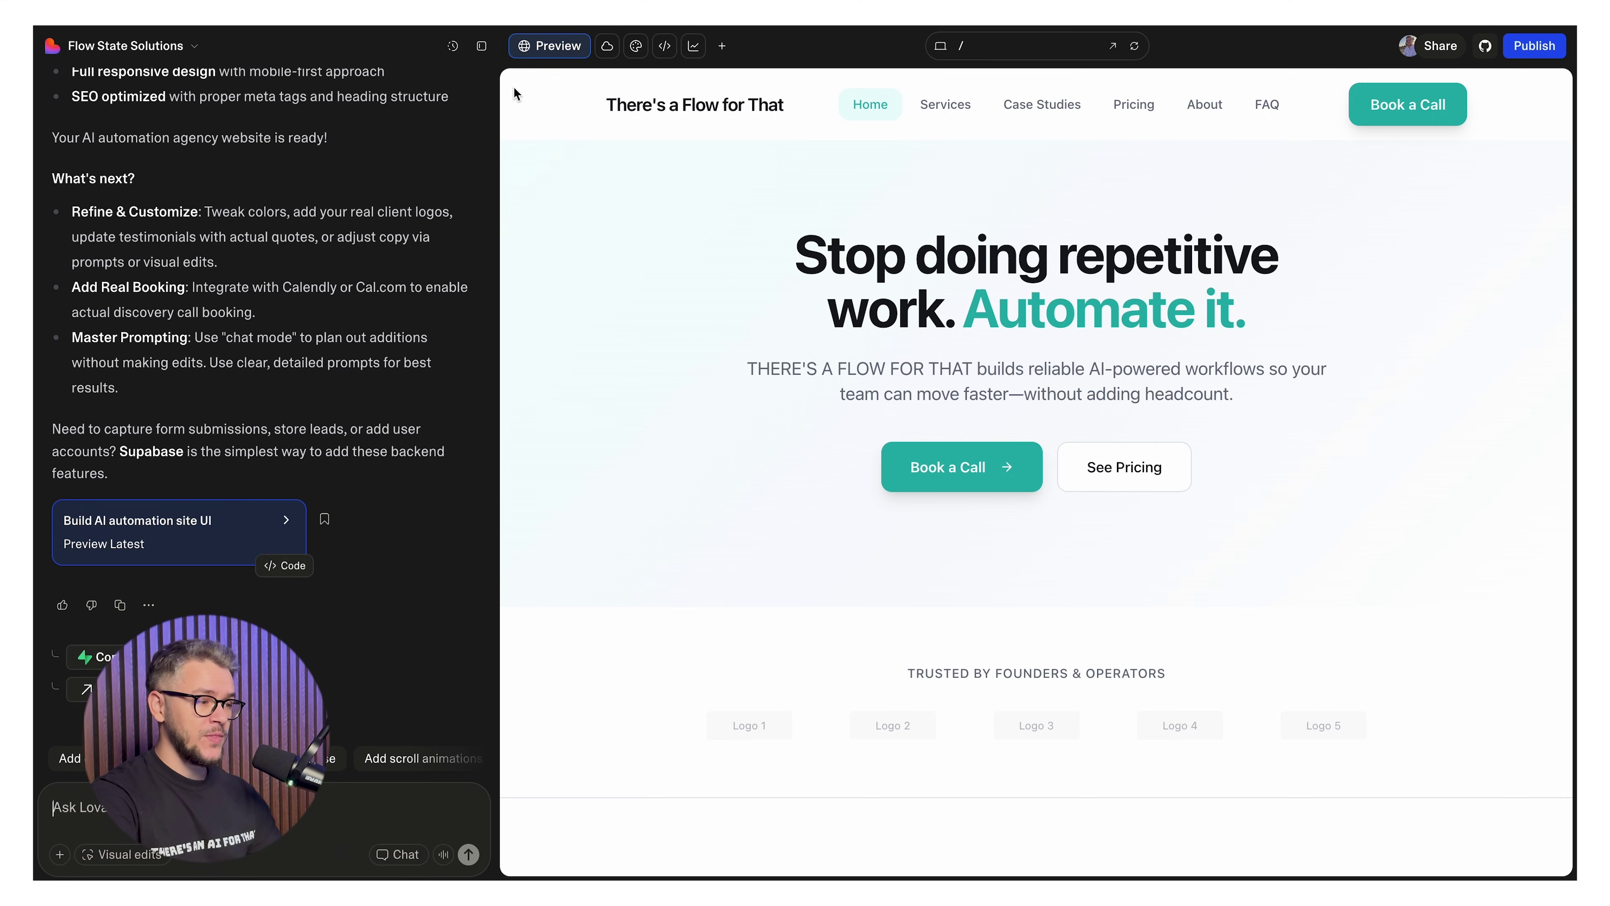
Hide the chat panel so the preview fills the window, and scroll the home page.
left_click(480, 46)
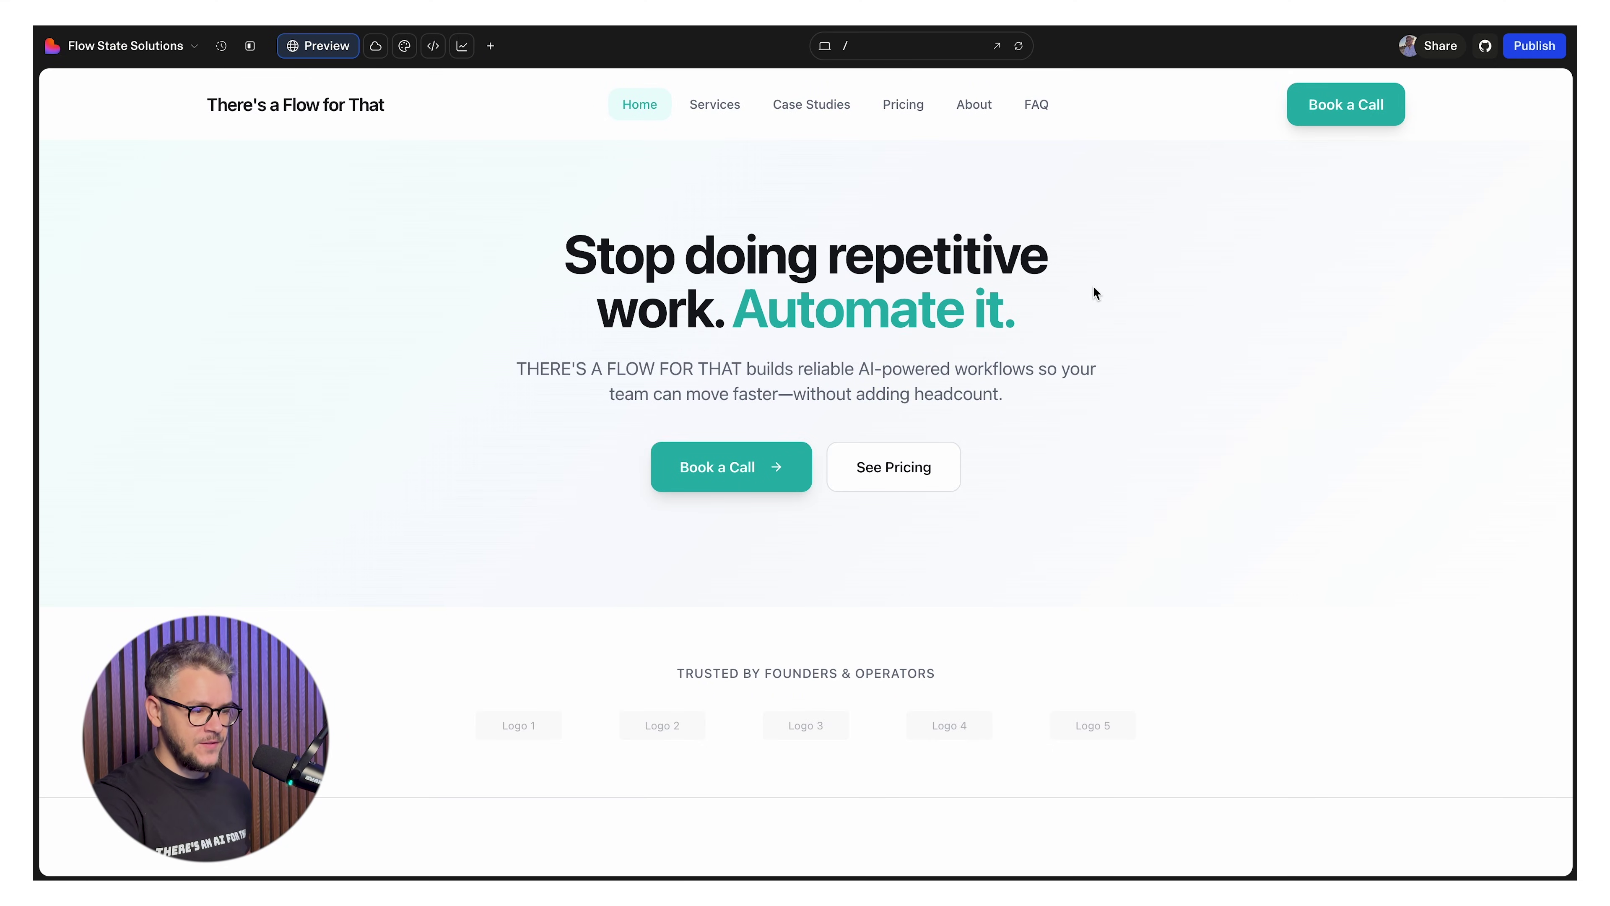
scroll(1092, 292, "down", 10)
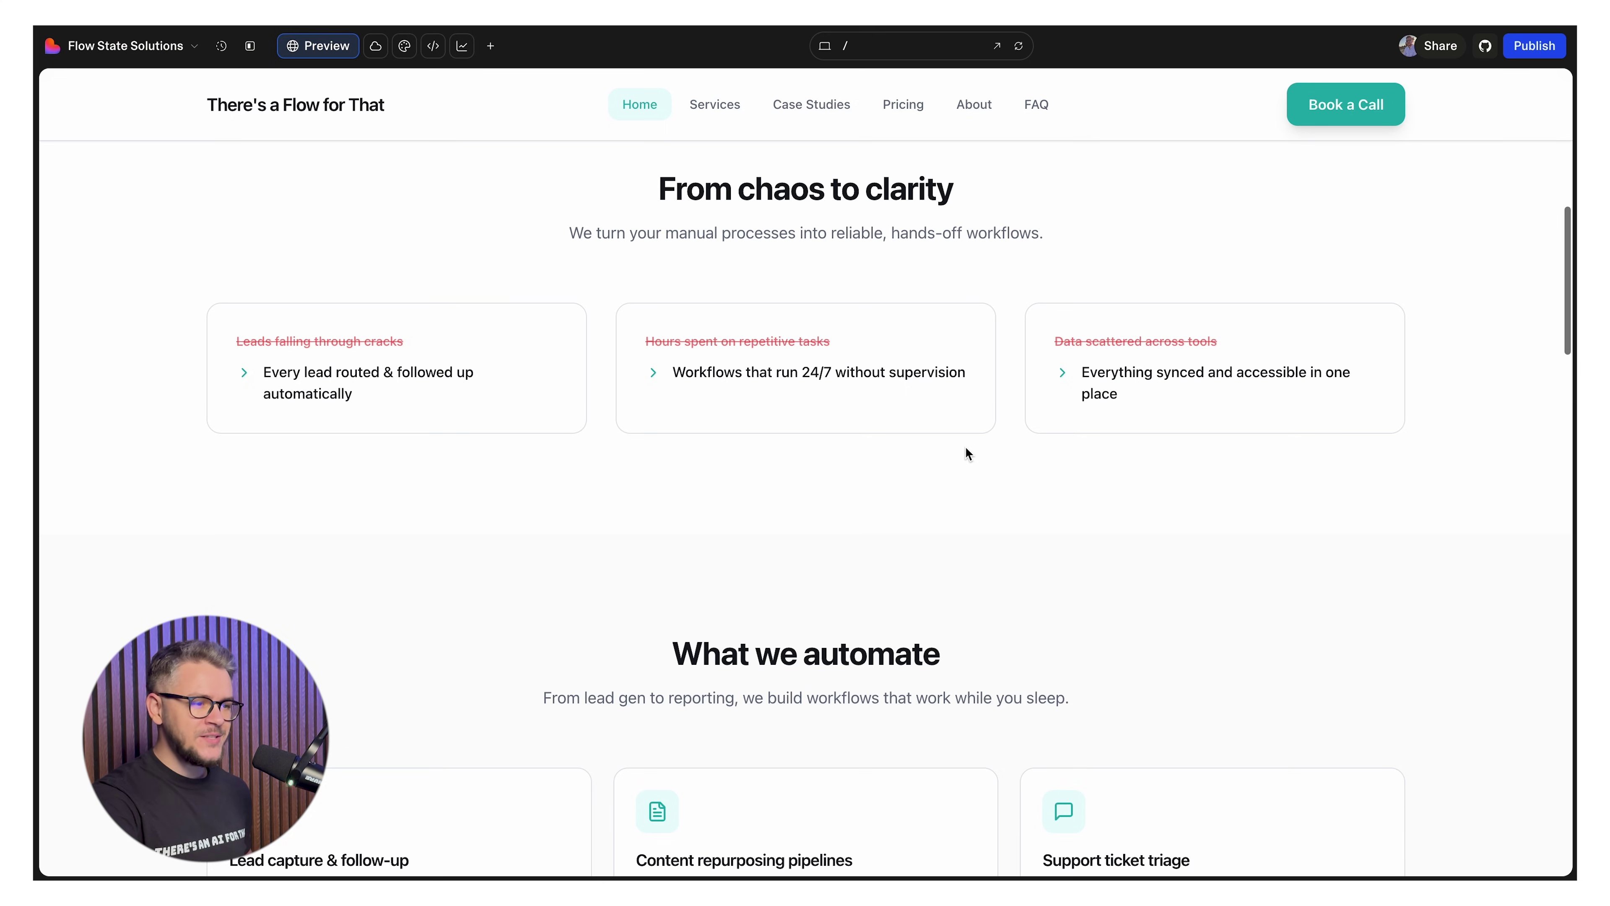
scroll(965, 448, "up", 10)
scroll(966, 451, "down", 5)
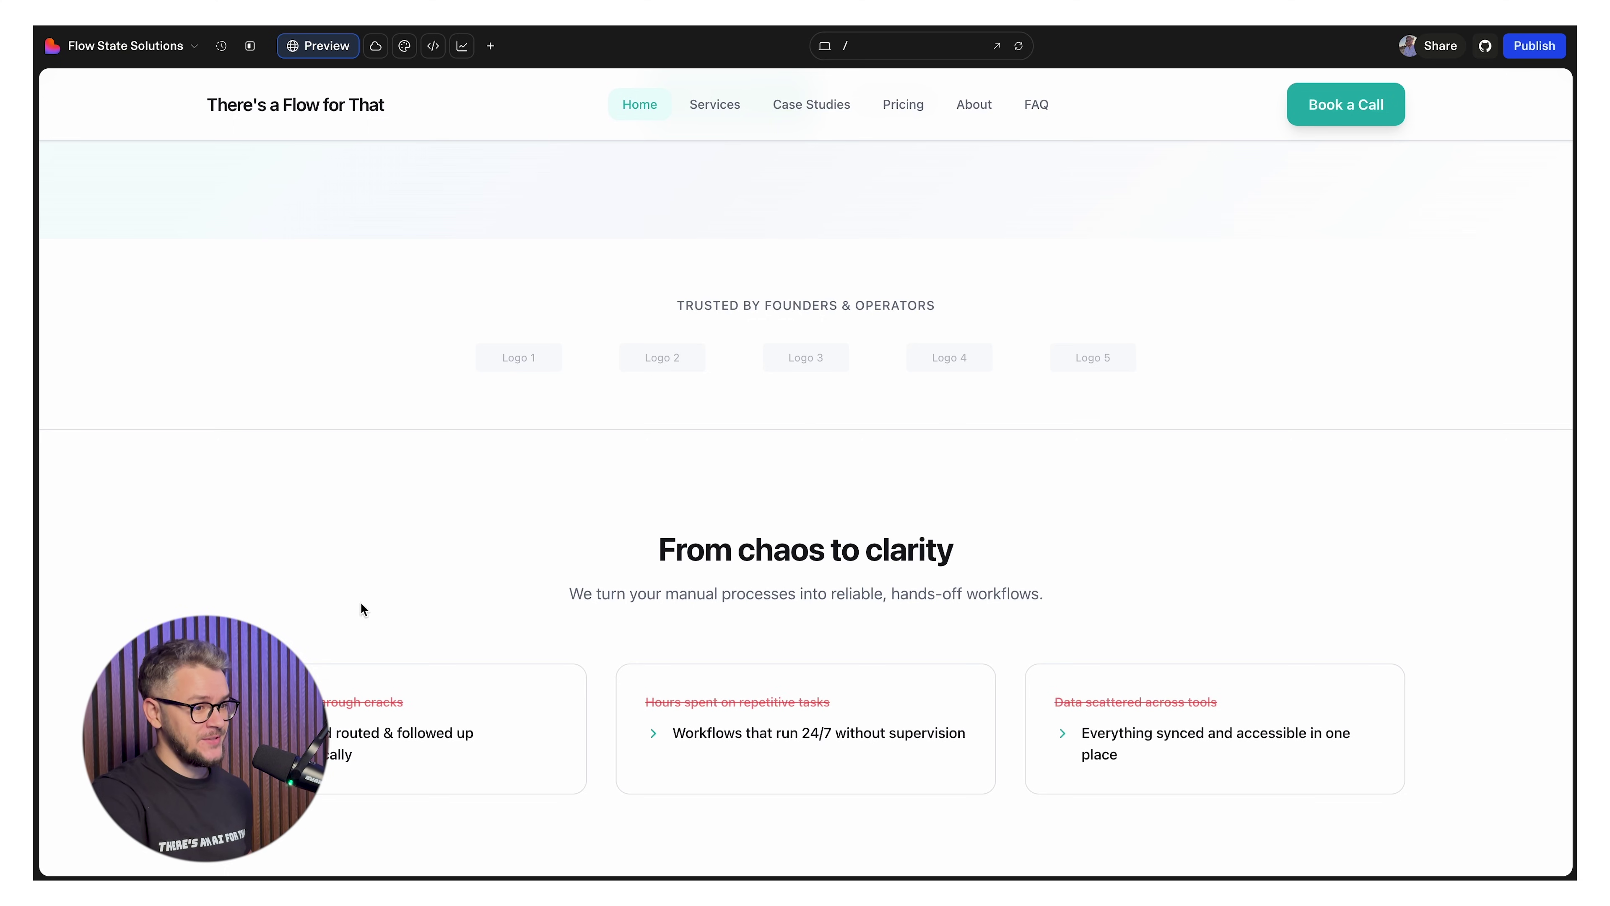
scroll(1410, 800, "down", 3)
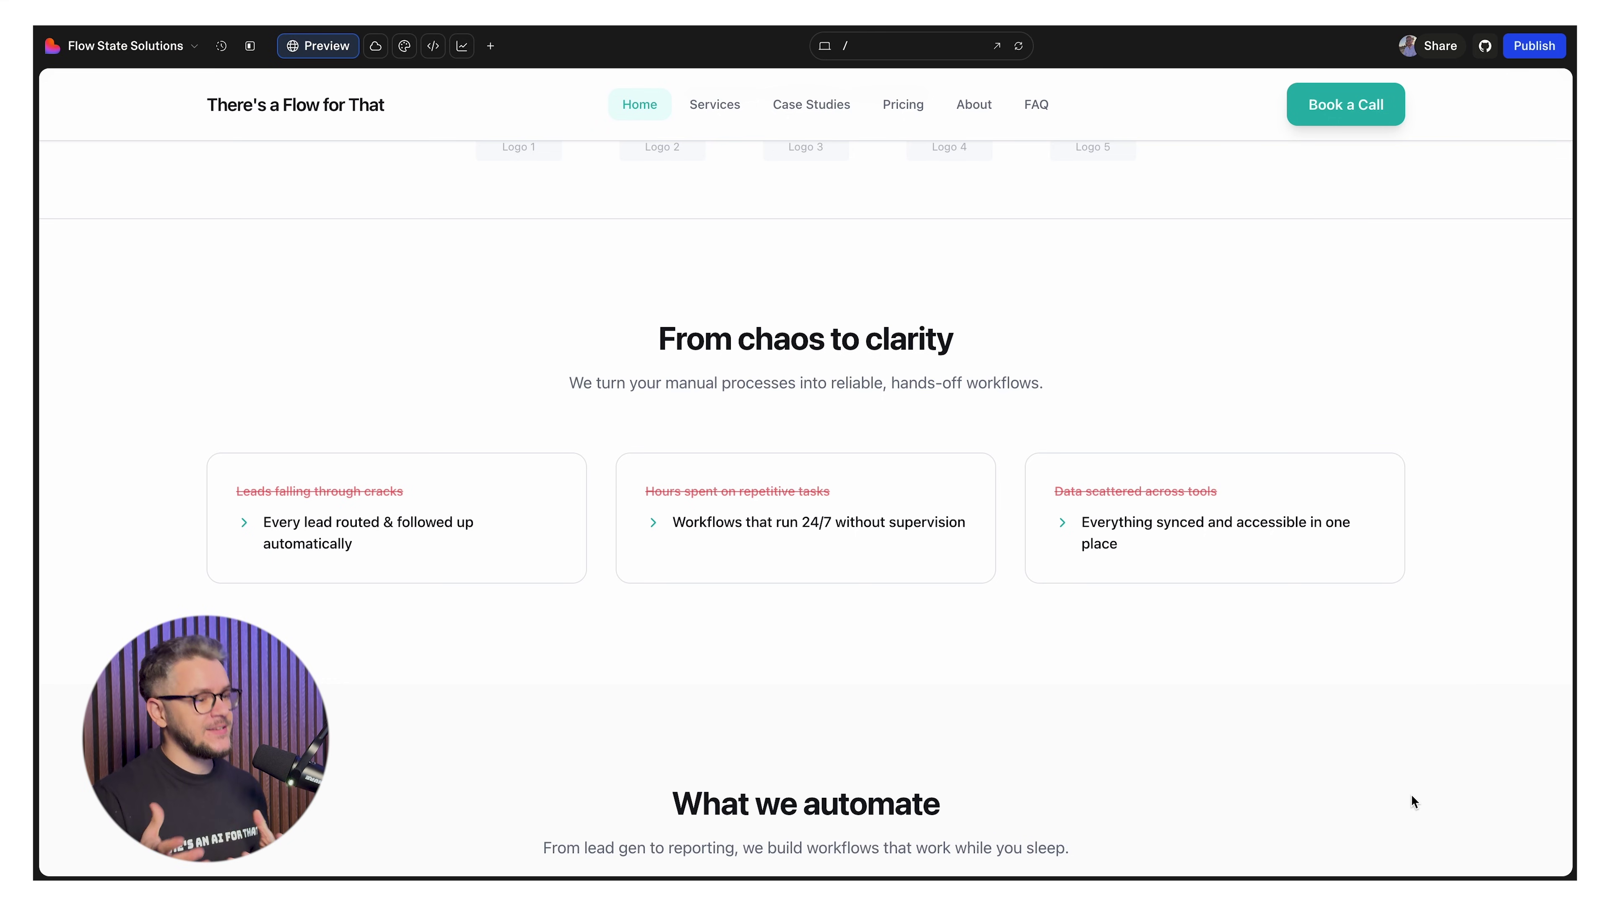
scroll(568, 381, "down", 10)
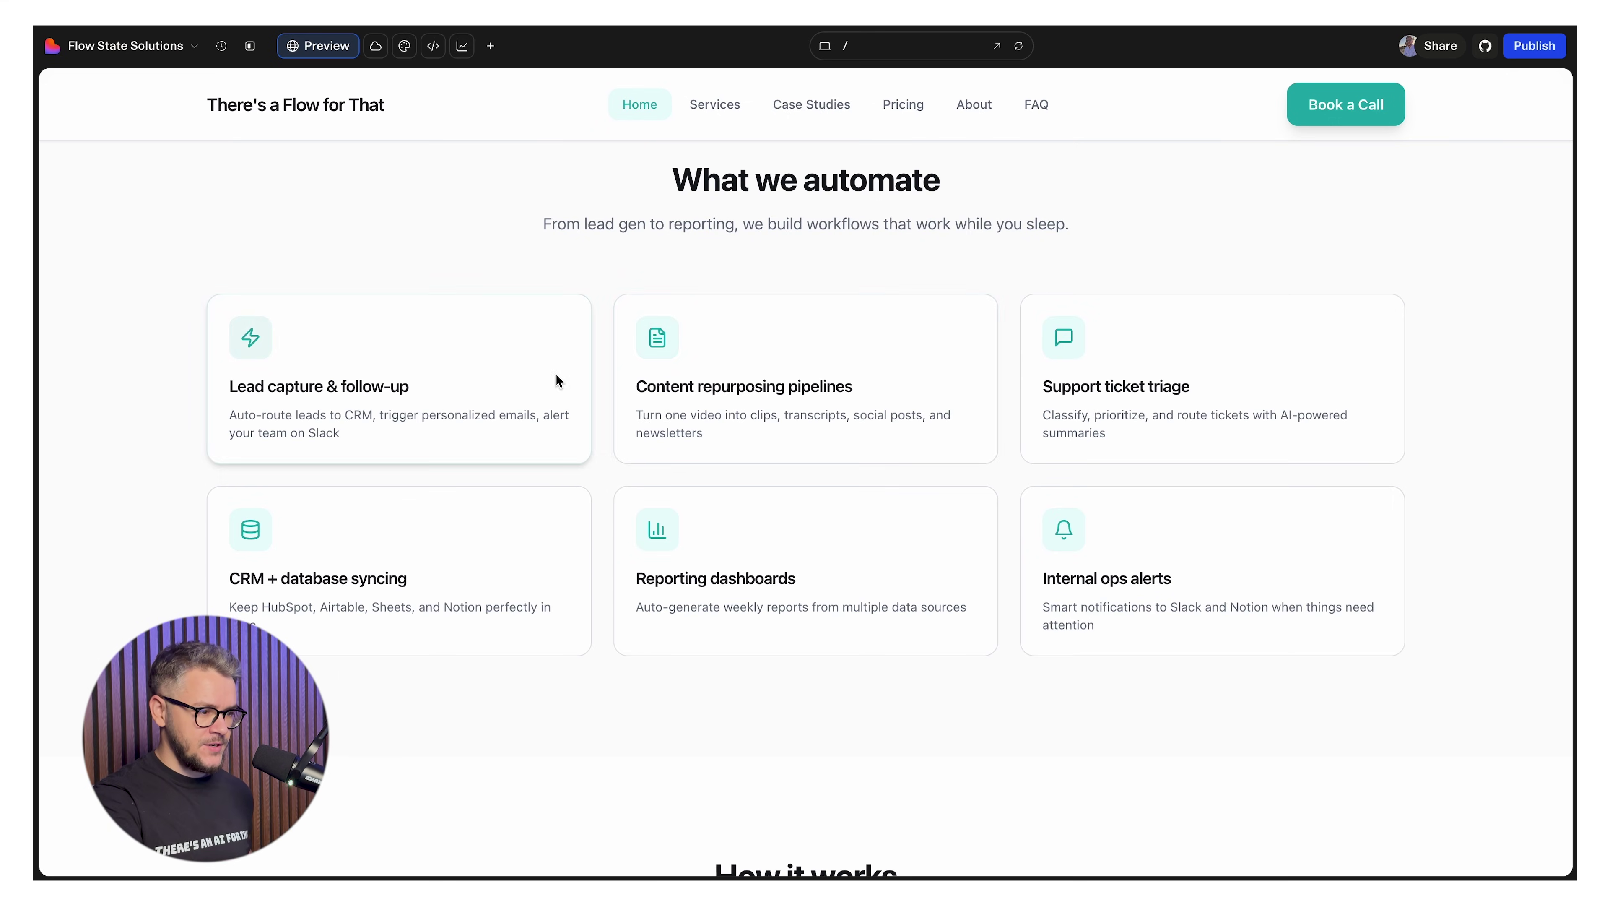
scroll(234, 414, "down", 10)
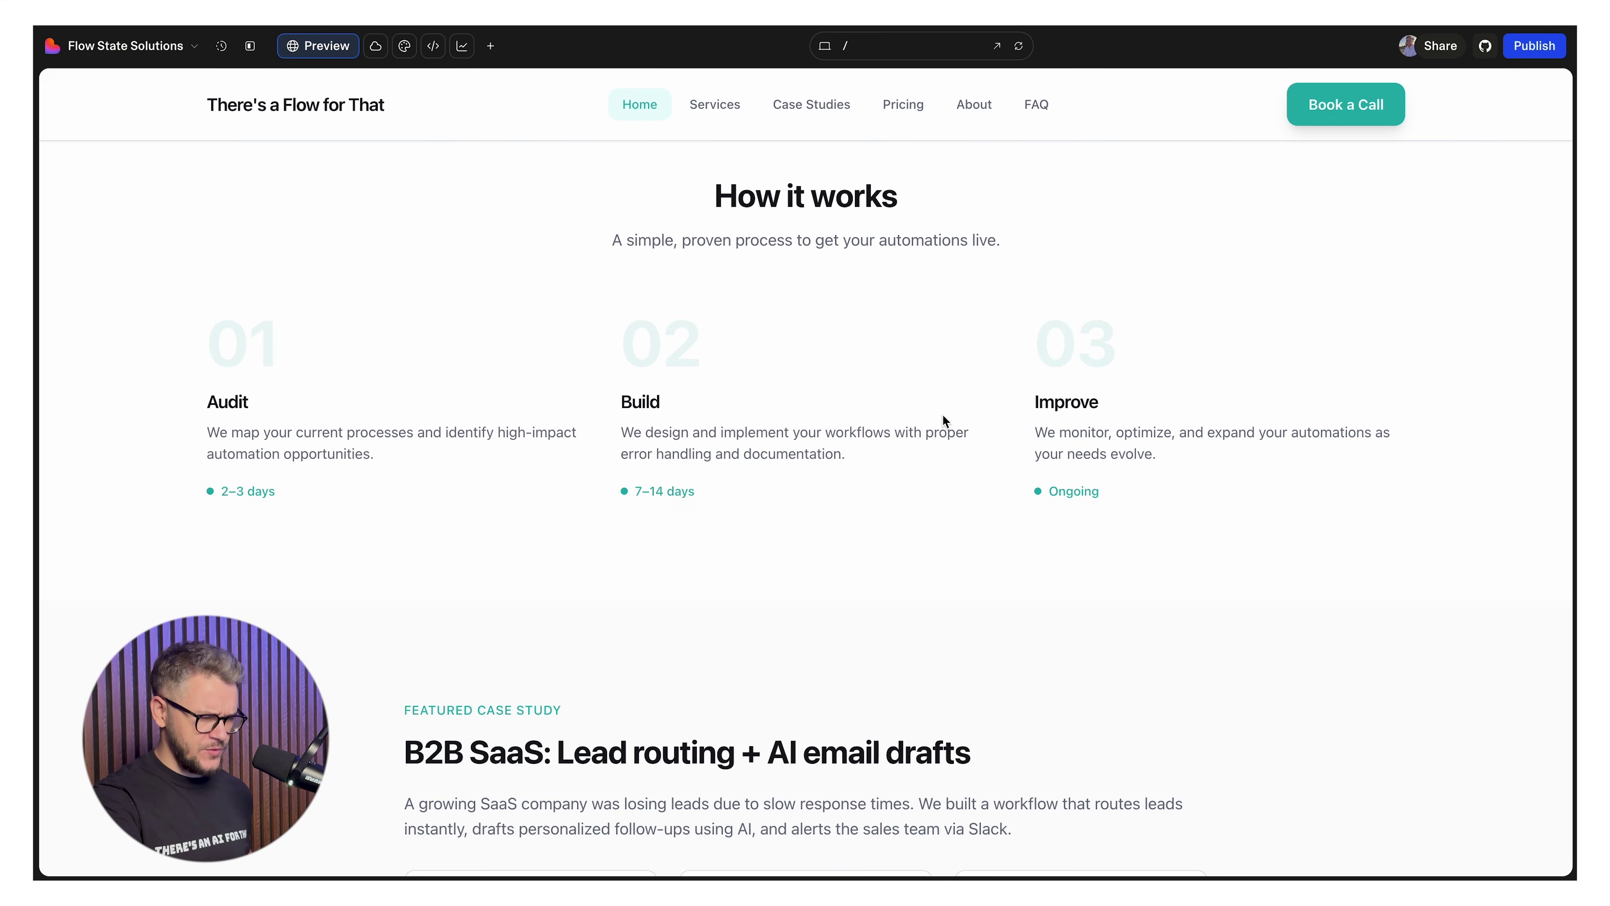
scroll(391, 387, "down", 6)
Highlight the B2B SaaS case study text, then open 'View all case studies'.
triple_click(490, 401)
left_click(1220, 393)
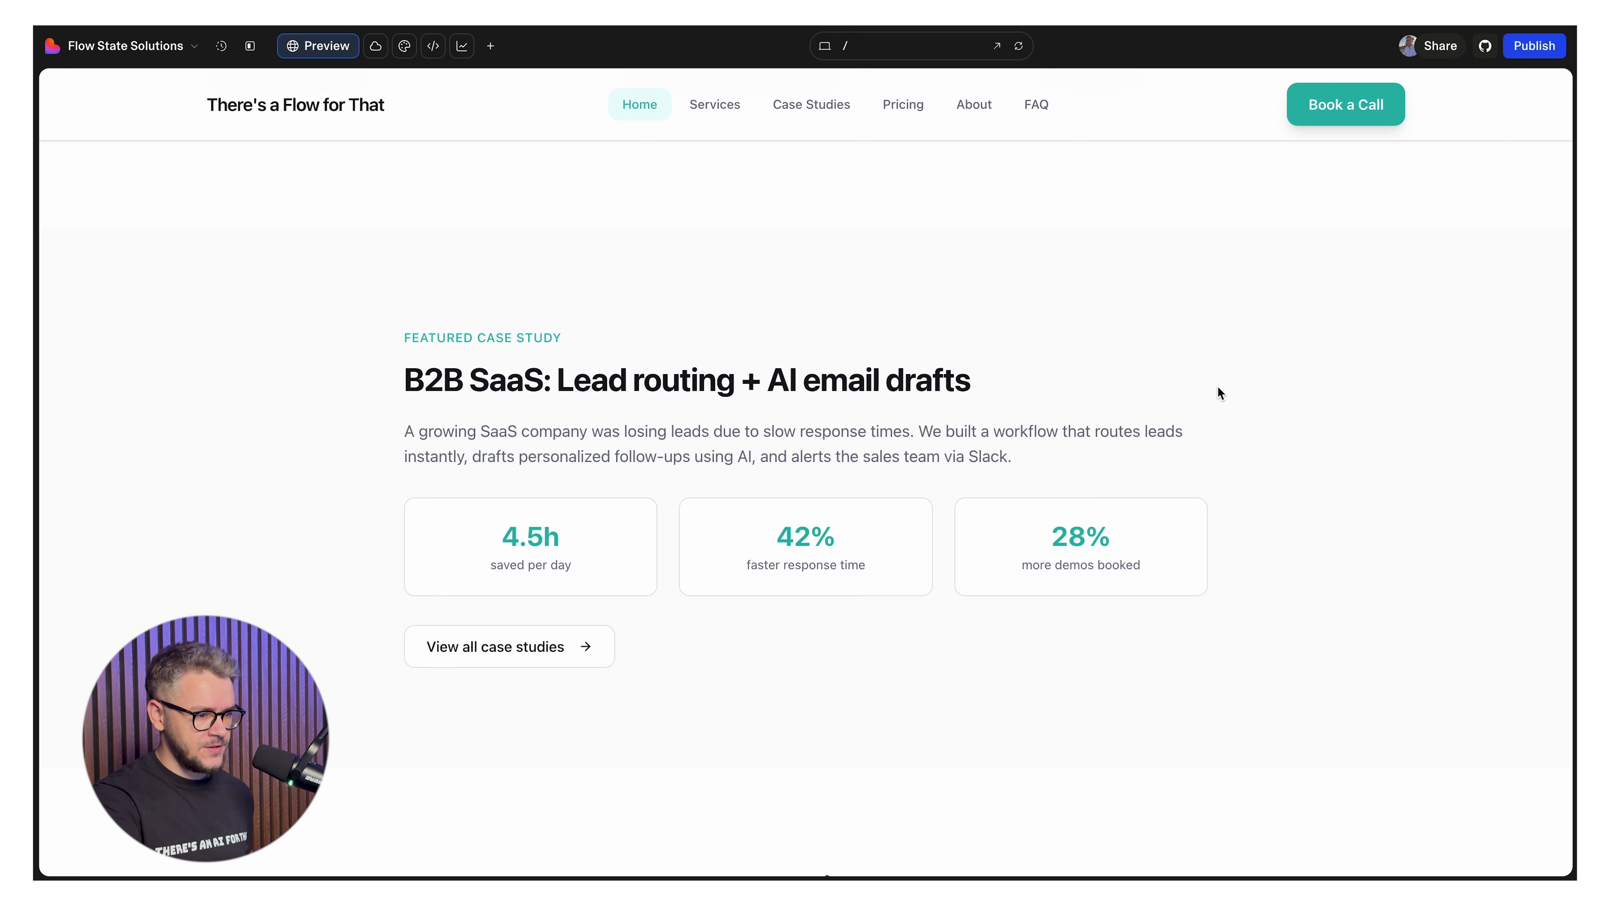
left_click_drag(1000, 450, 406, 374)
left_click(406, 367)
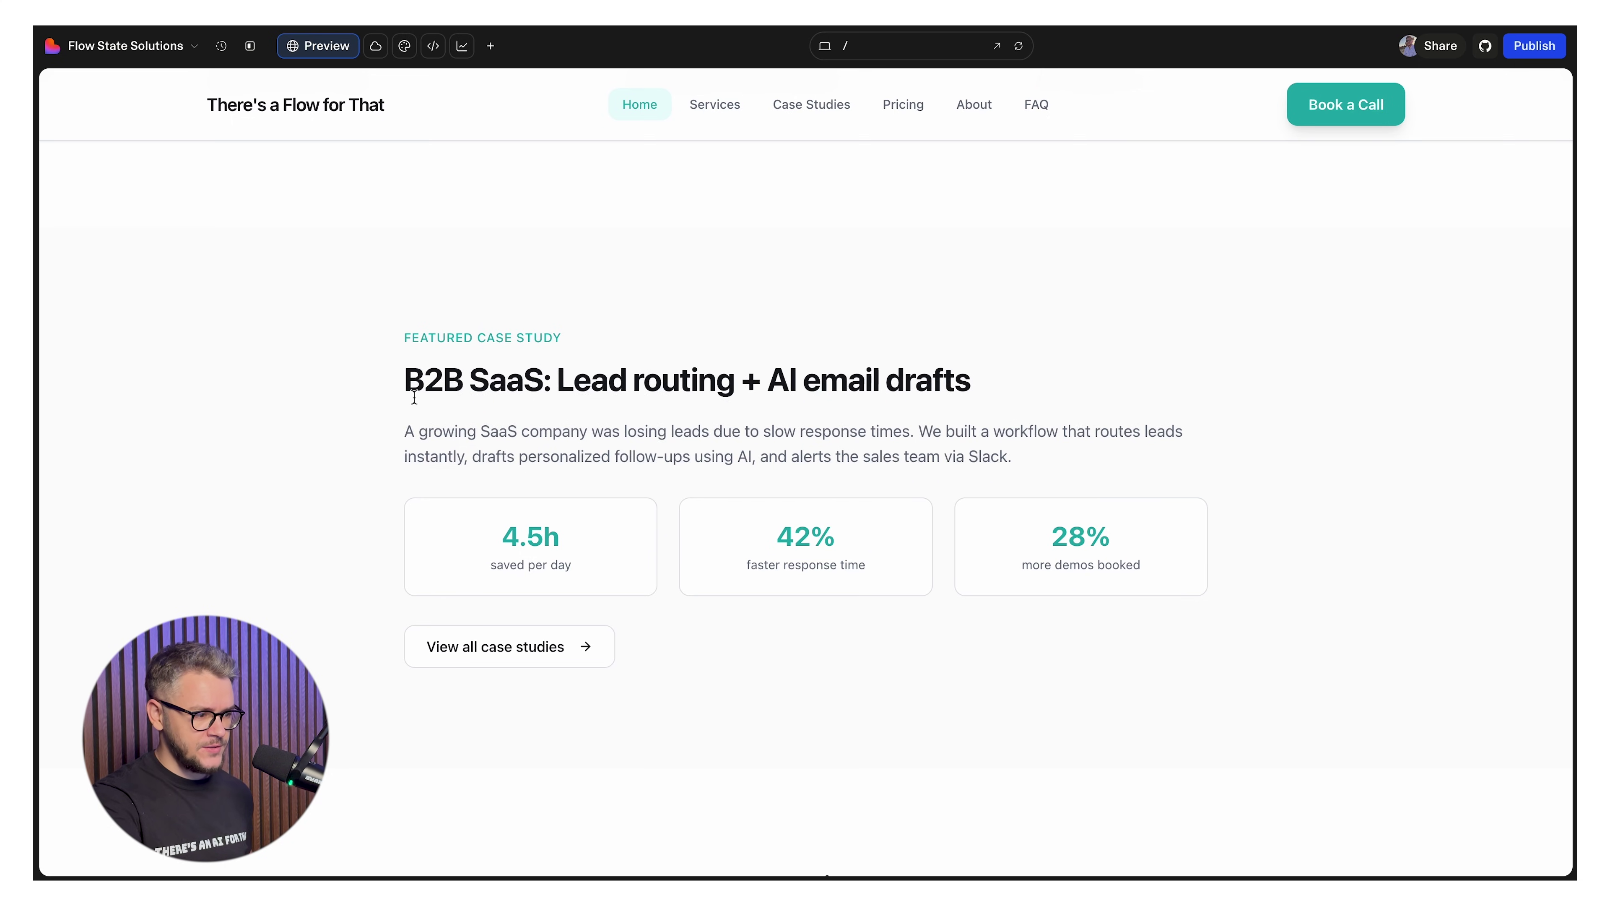
scroll(539, 439, "down", 3)
left_click(539, 438)
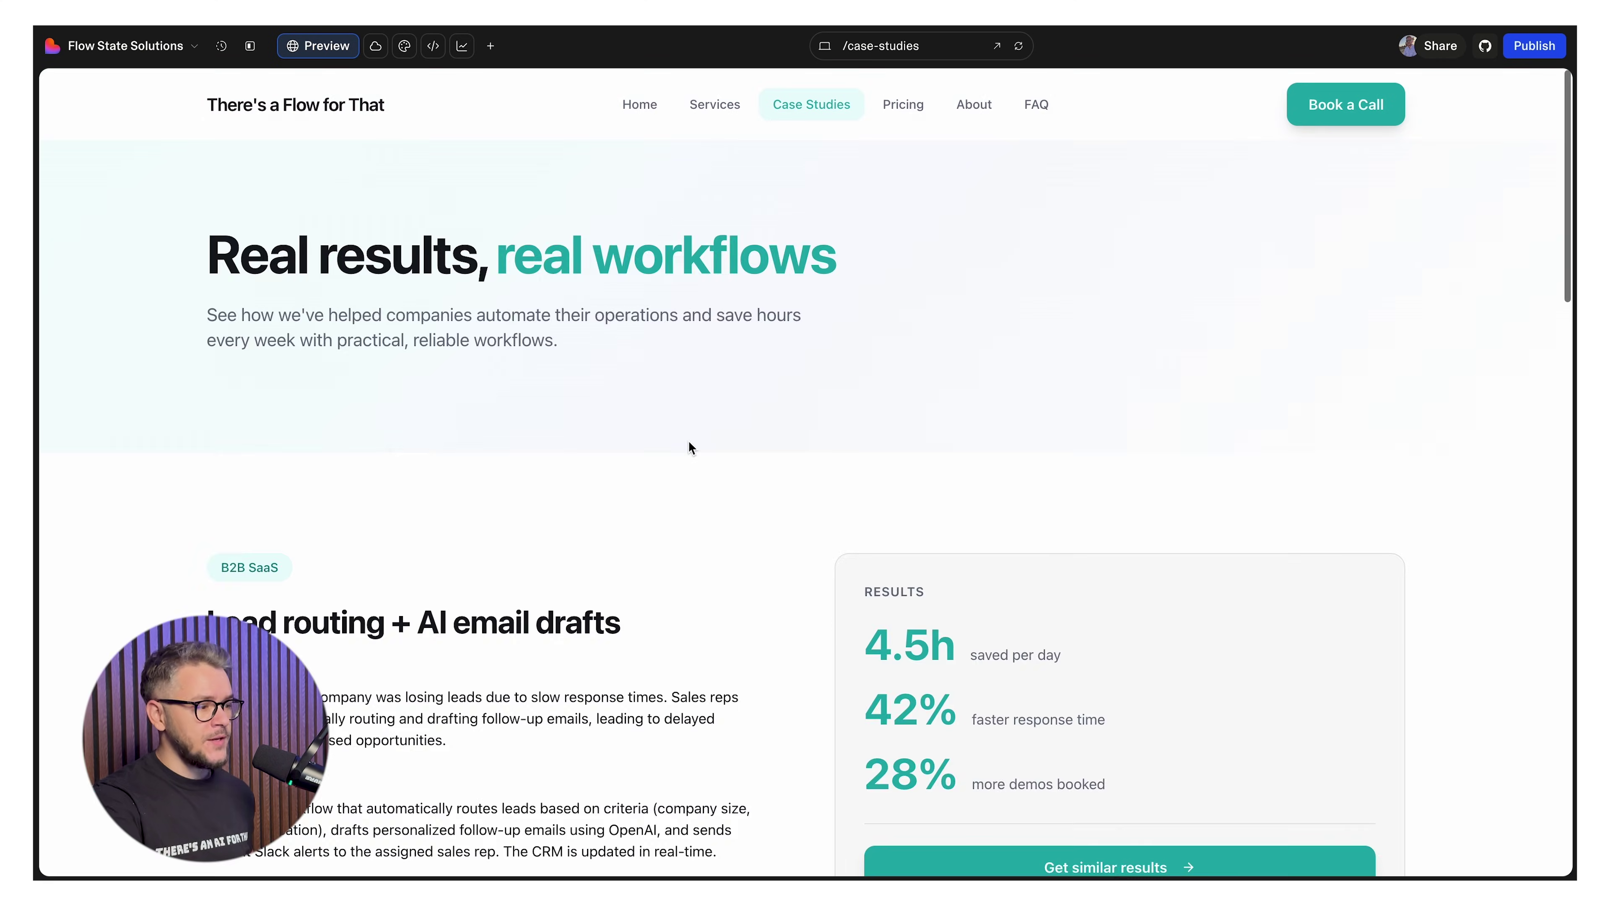
Scroll the case studies and follow 'Get similar results' under Content repurposing pipeline.
scroll(688, 440, "down", 15)
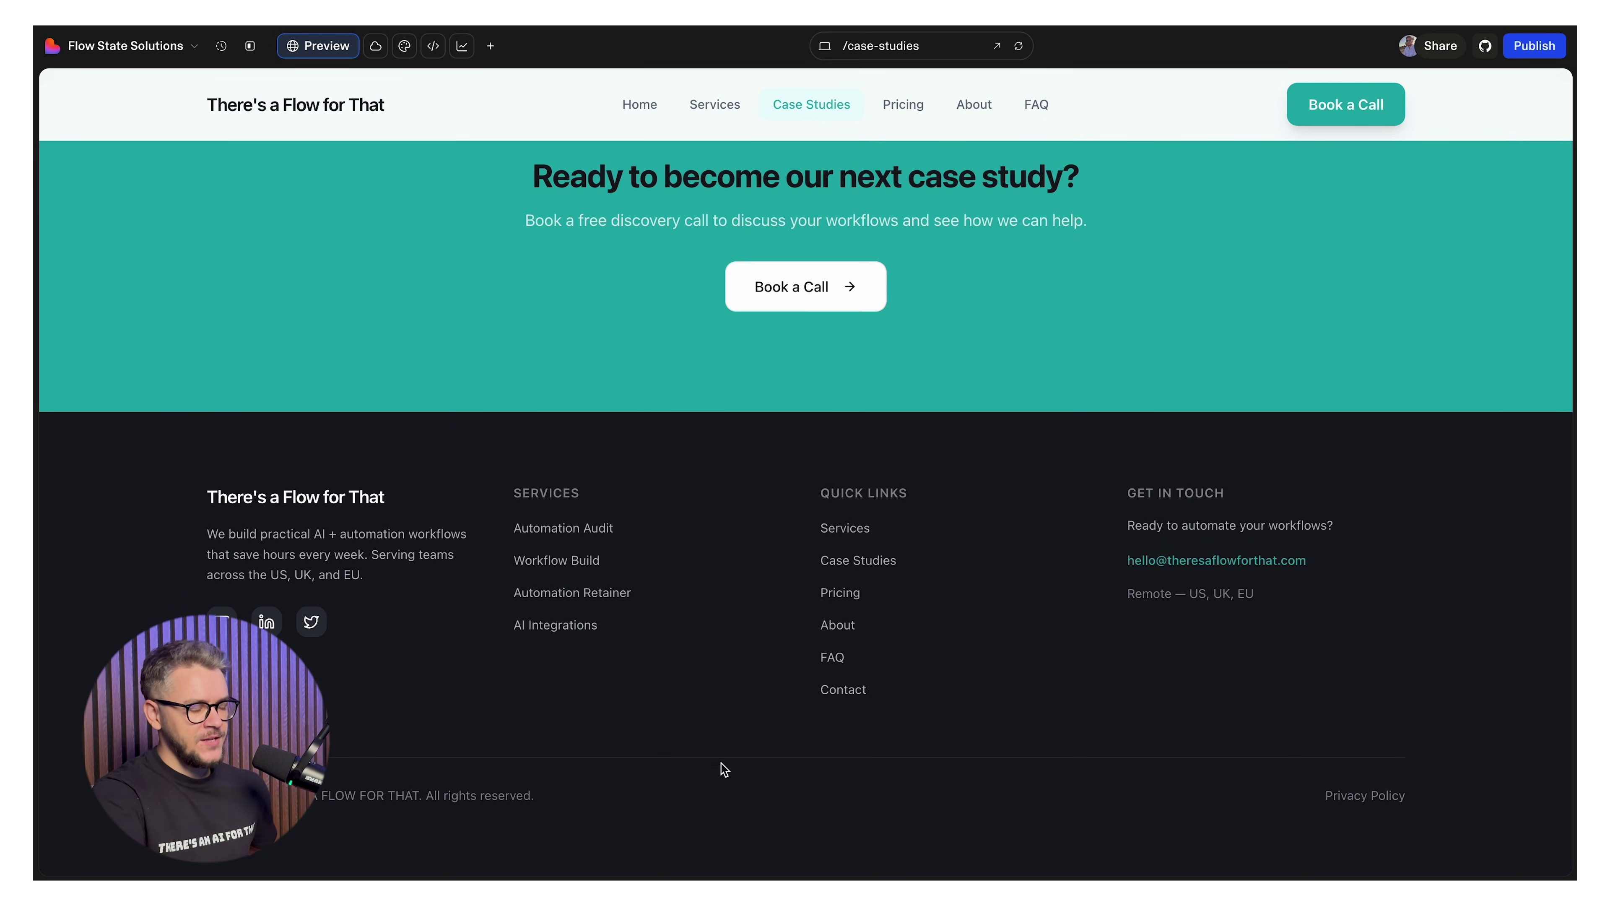
scroll(808, 414, "up", 15)
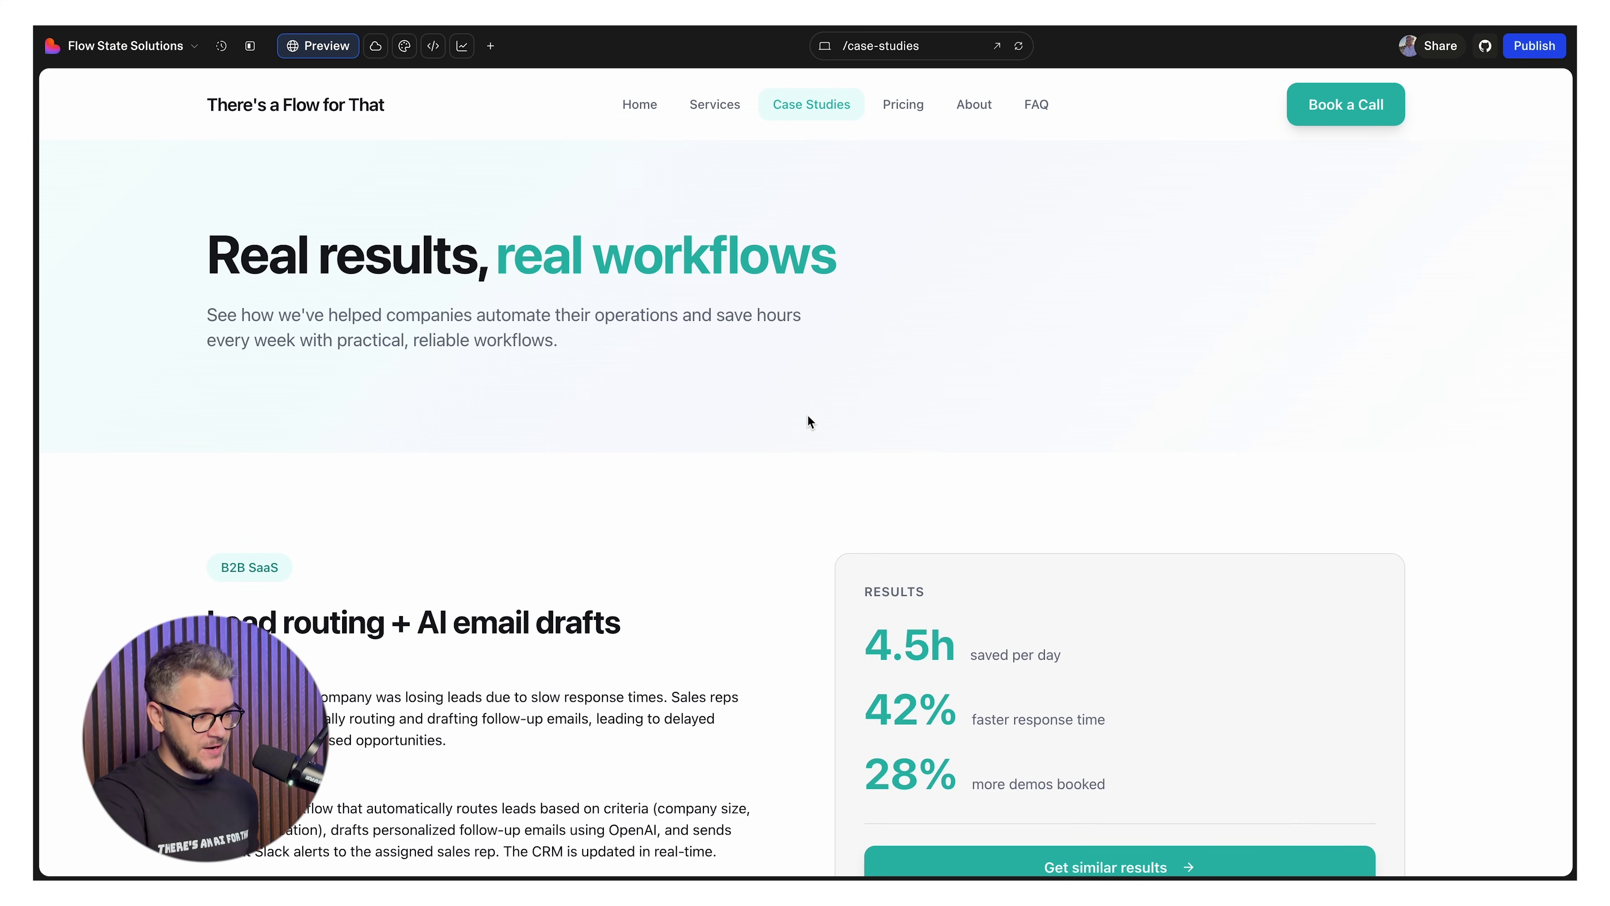
scroll(810, 421, "down", 10)
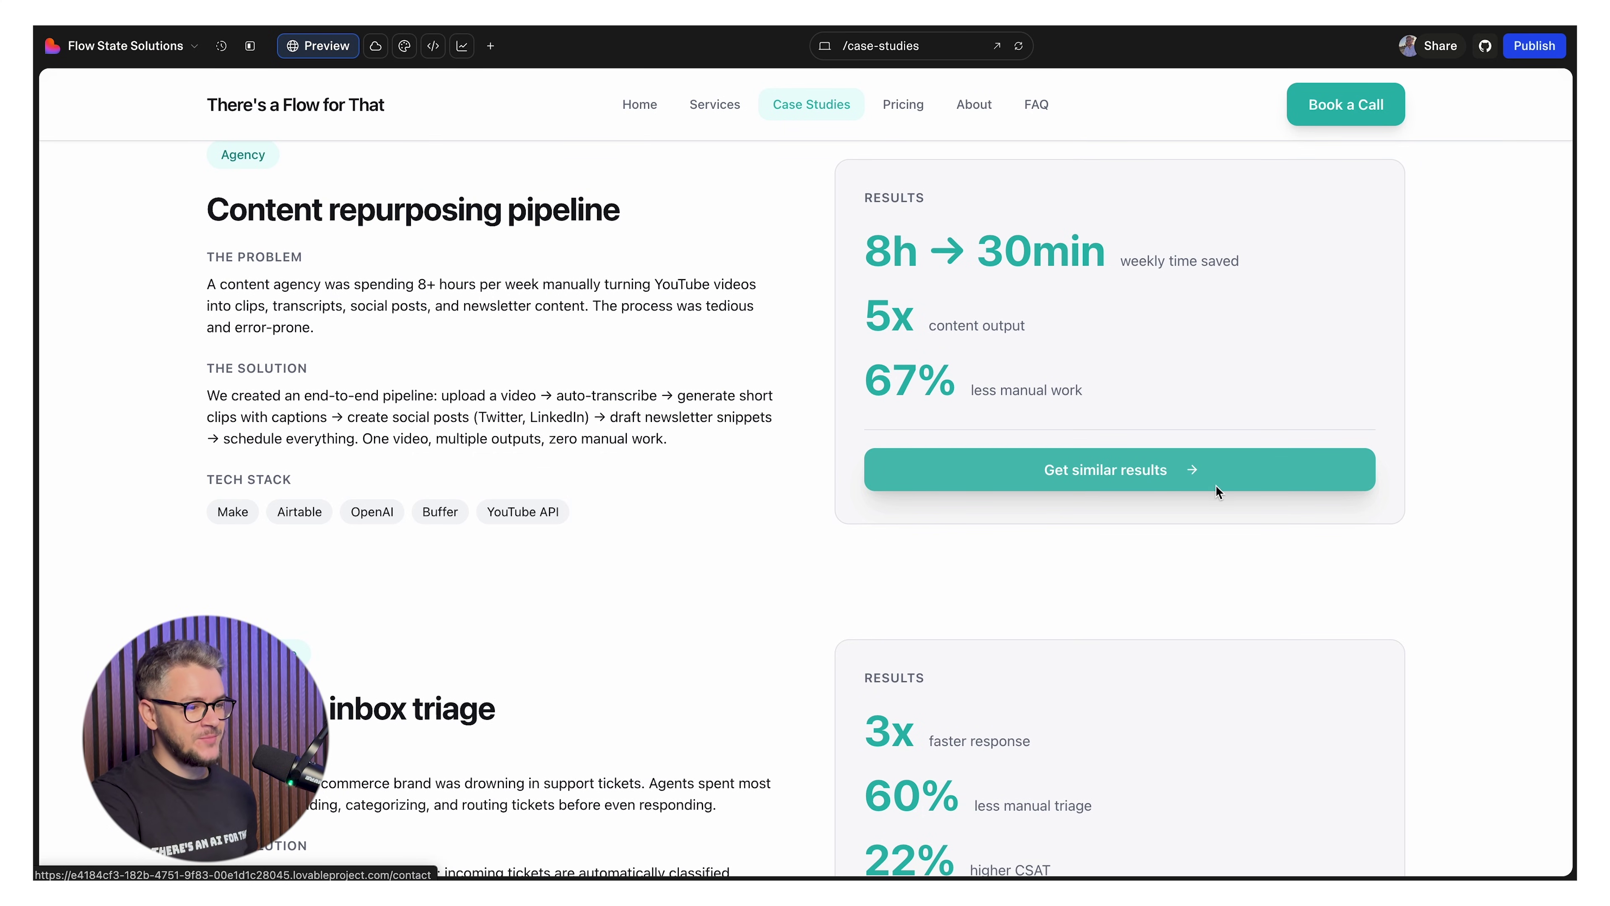
left_click(1156, 469)
Send a test message from the contact form and confirm the 'Message sent!' toast.
scroll(494, 477, "down", 15)
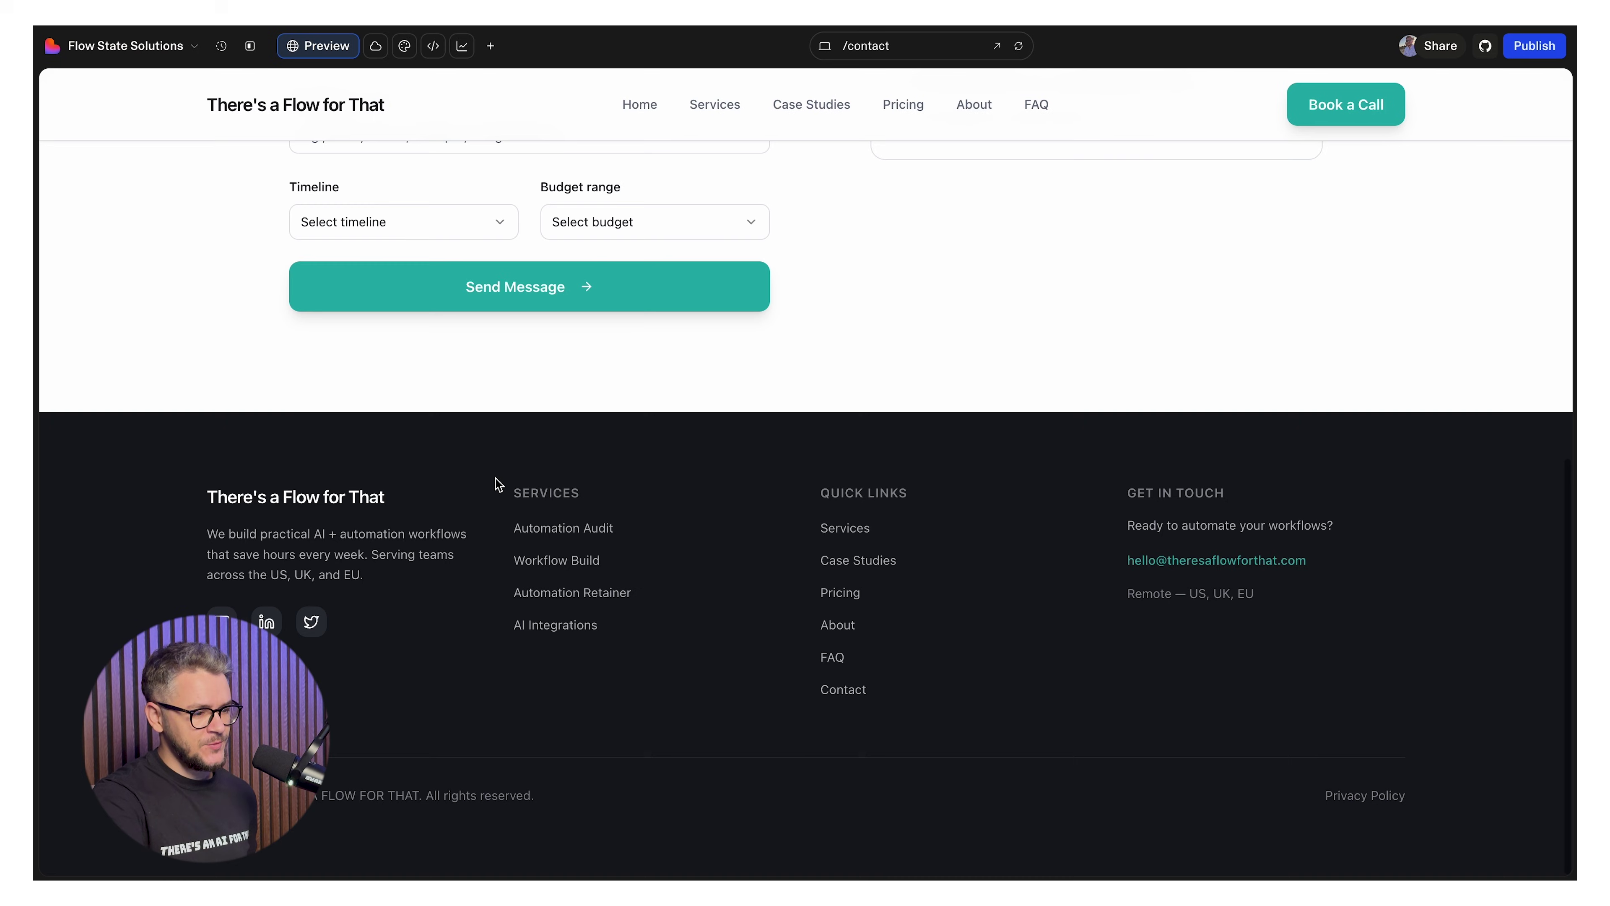
scroll(708, 610, "up", 10)
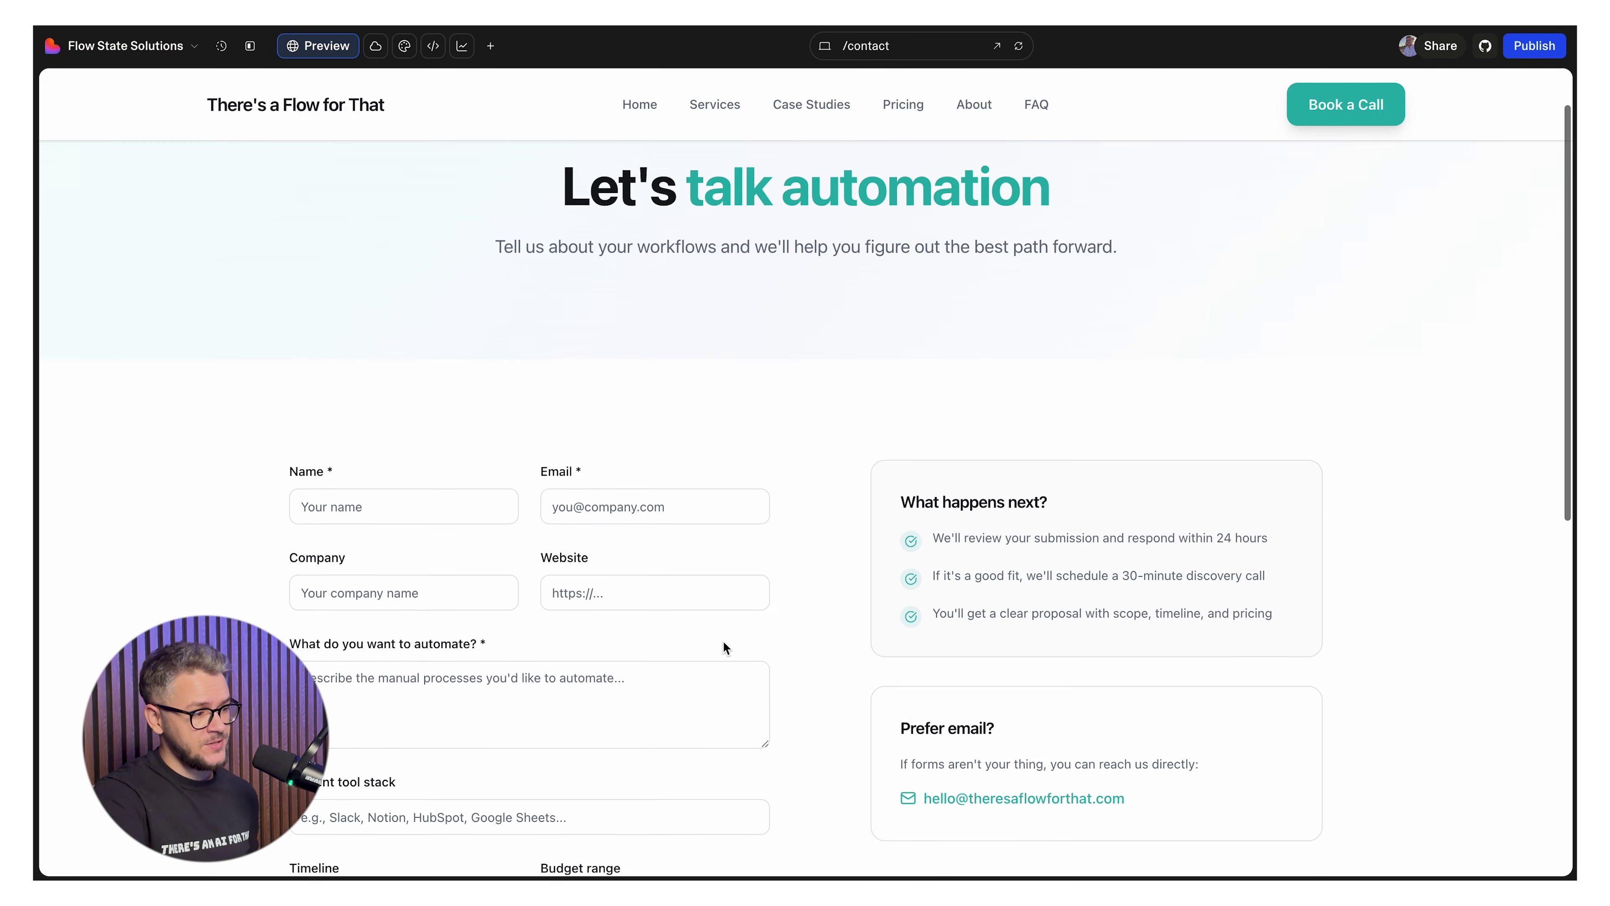
scroll(726, 593, "down", 2)
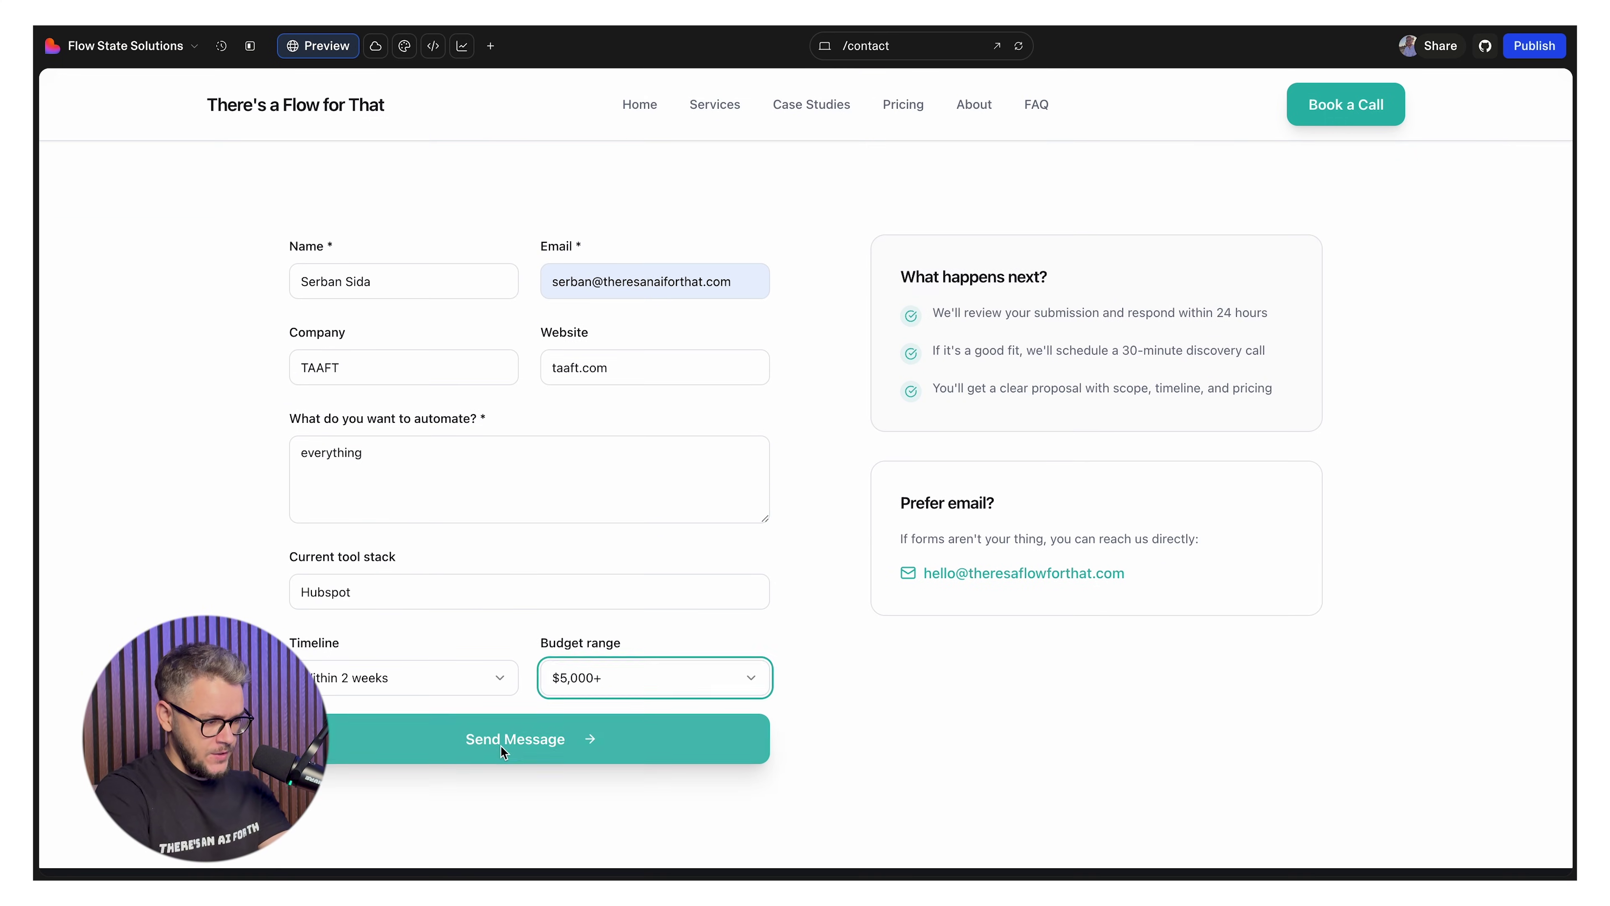
left_click(501, 745)
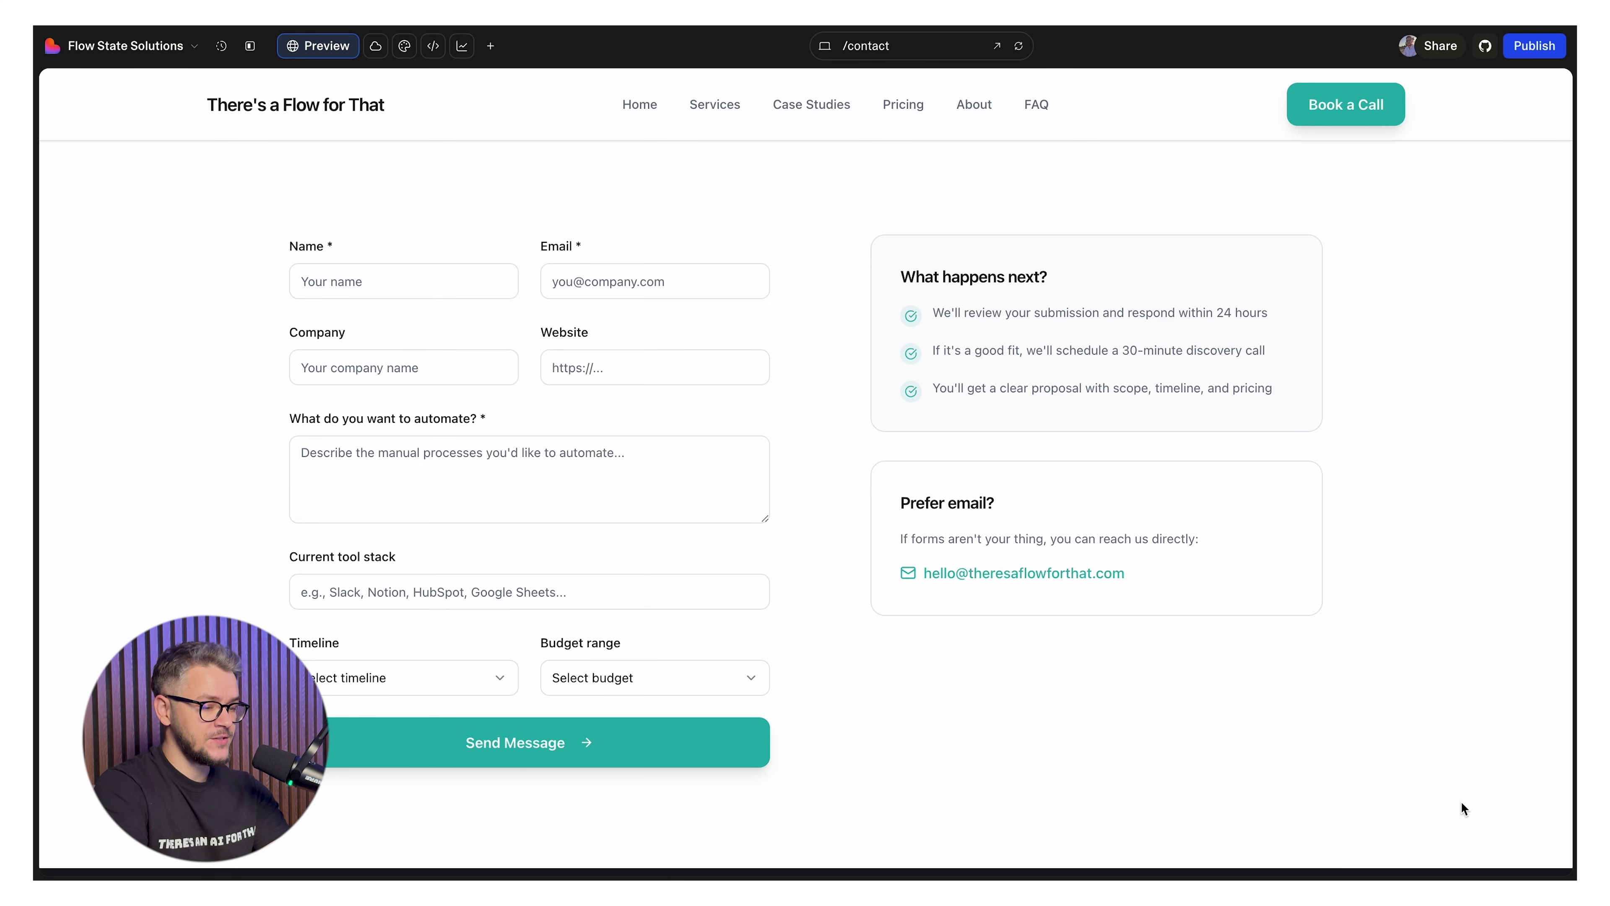
scroll(1203, 719, "up", 5)
scroll(1205, 720, "down", 10)
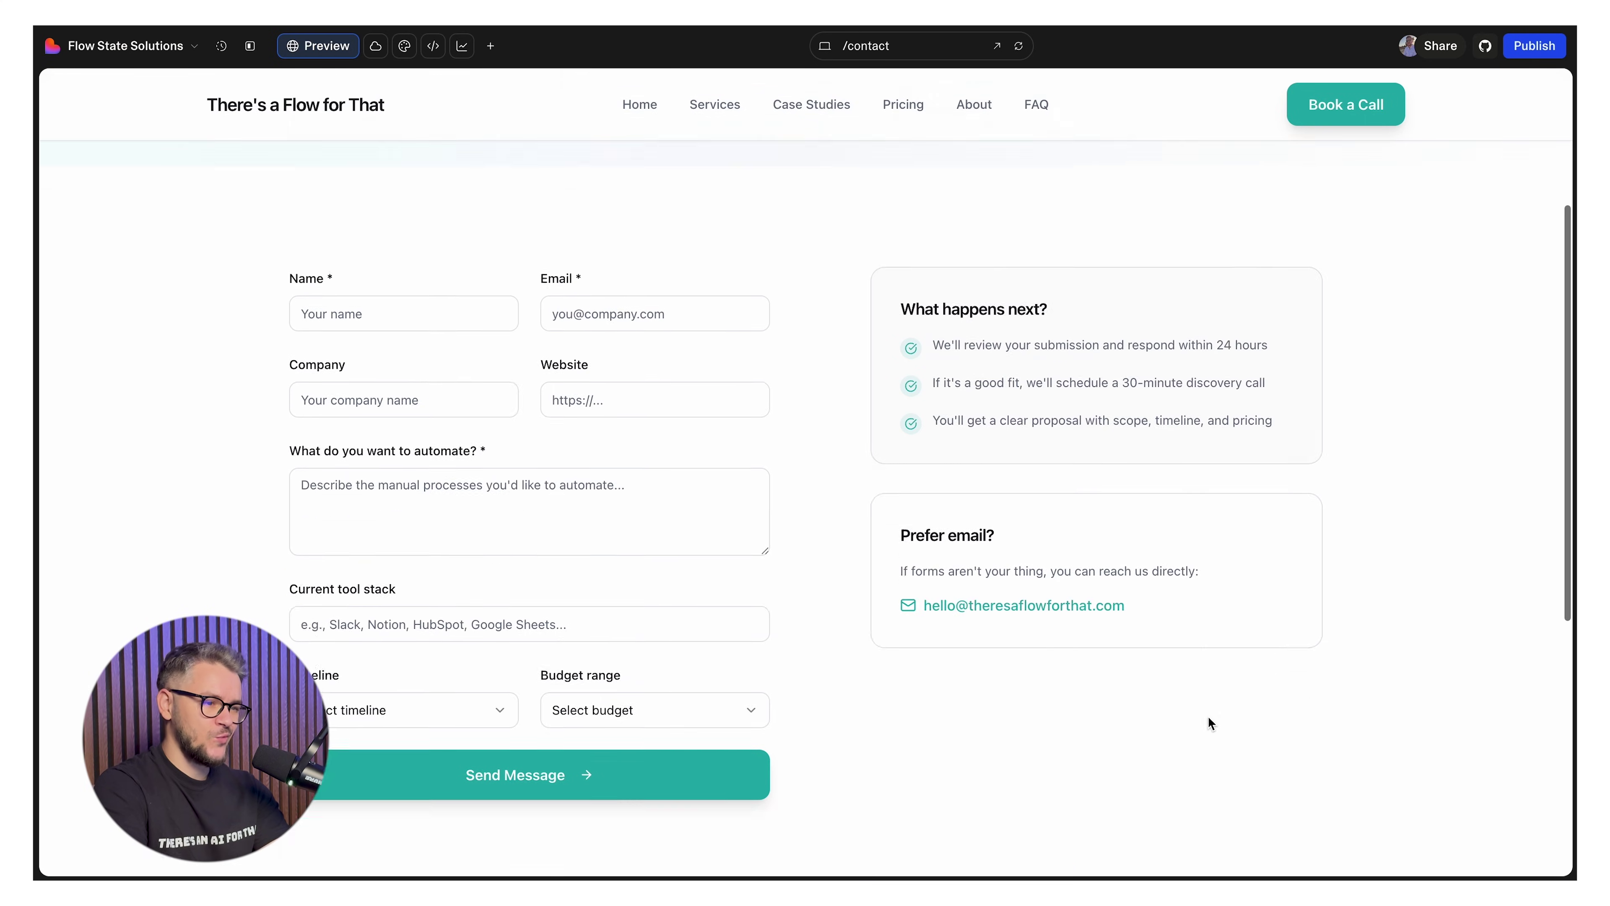
scroll(1208, 722, "up", 3)
scroll(1209, 723, "up", 1)
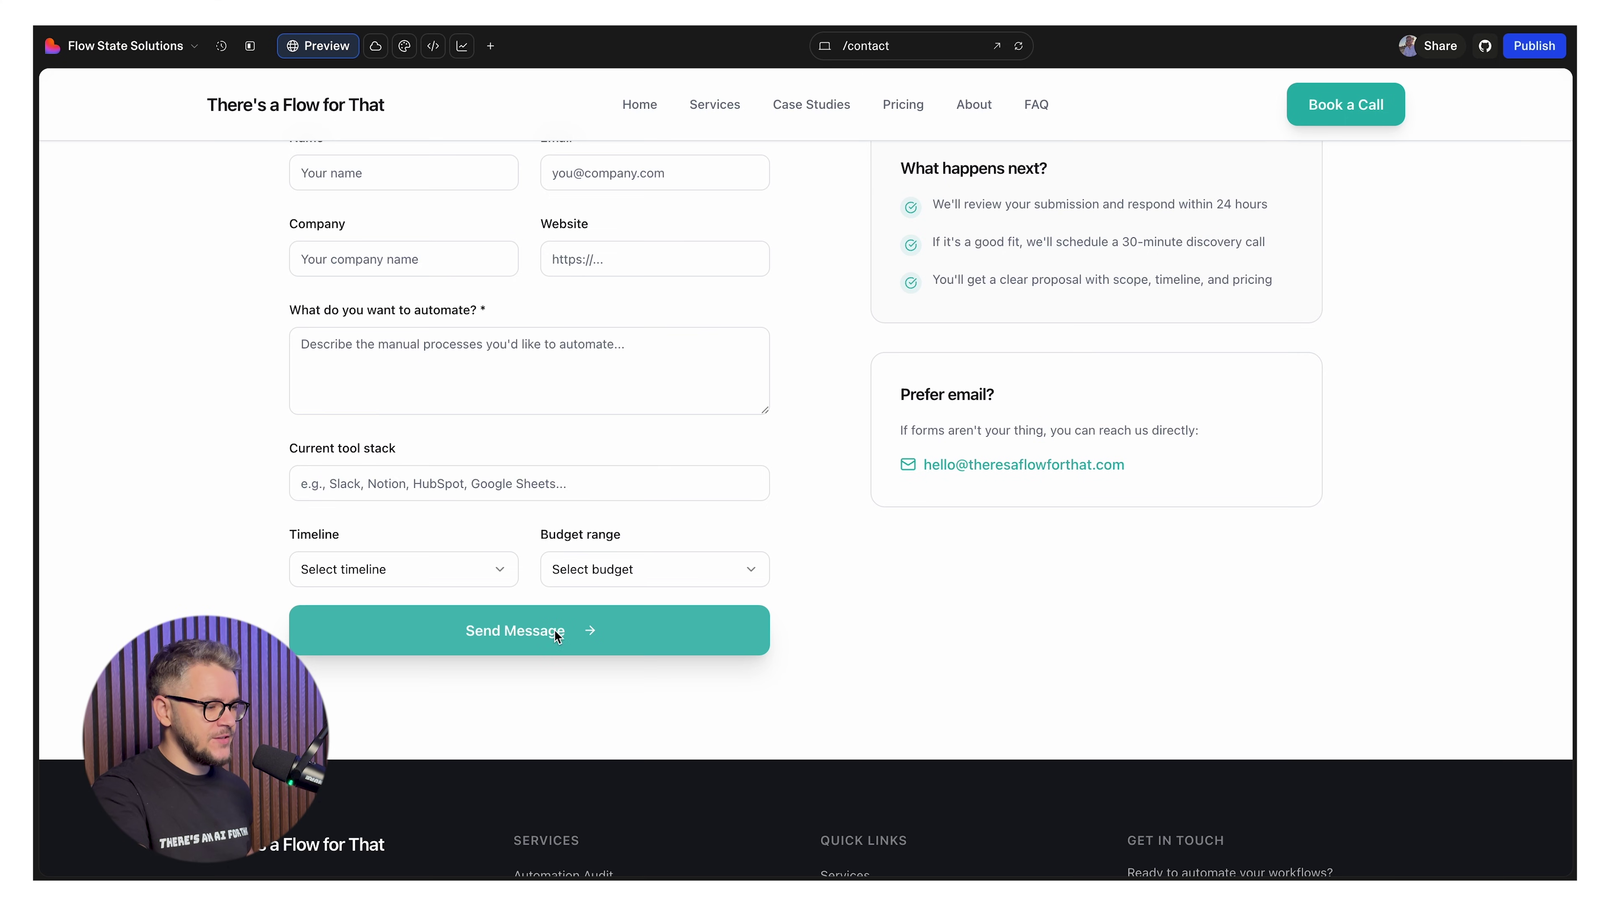
left_click(906, 107)
Scroll through the Pricing page, then open and scroll through the Services page.
scroll(685, 599, "down", 15)
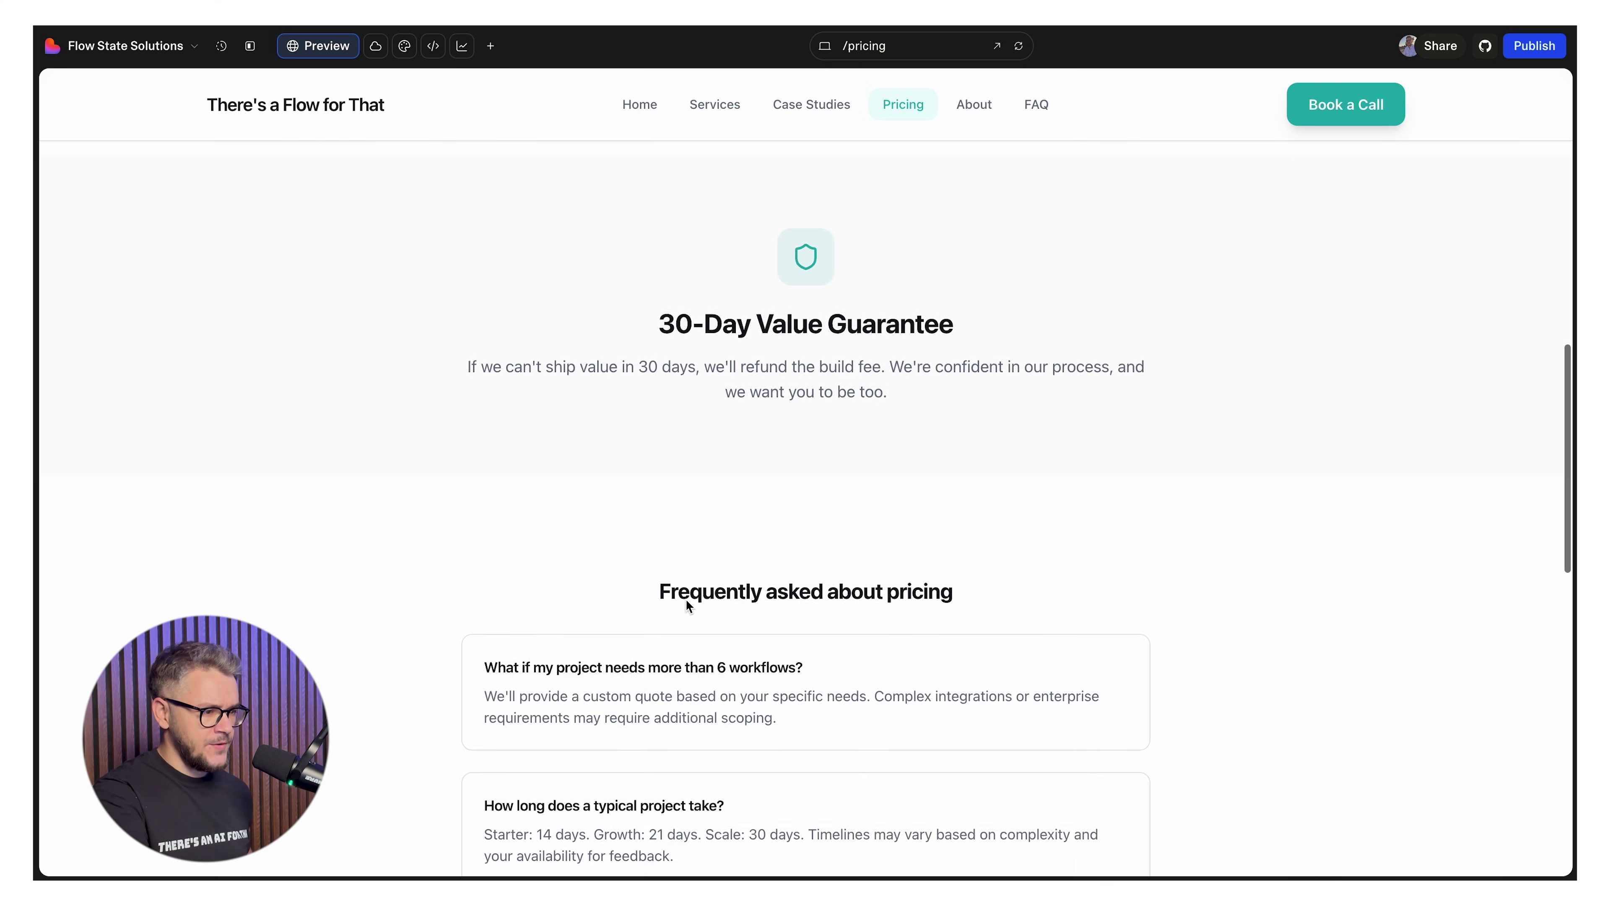
scroll(685, 599, "down", 10)
scroll(682, 604, "up", 6)
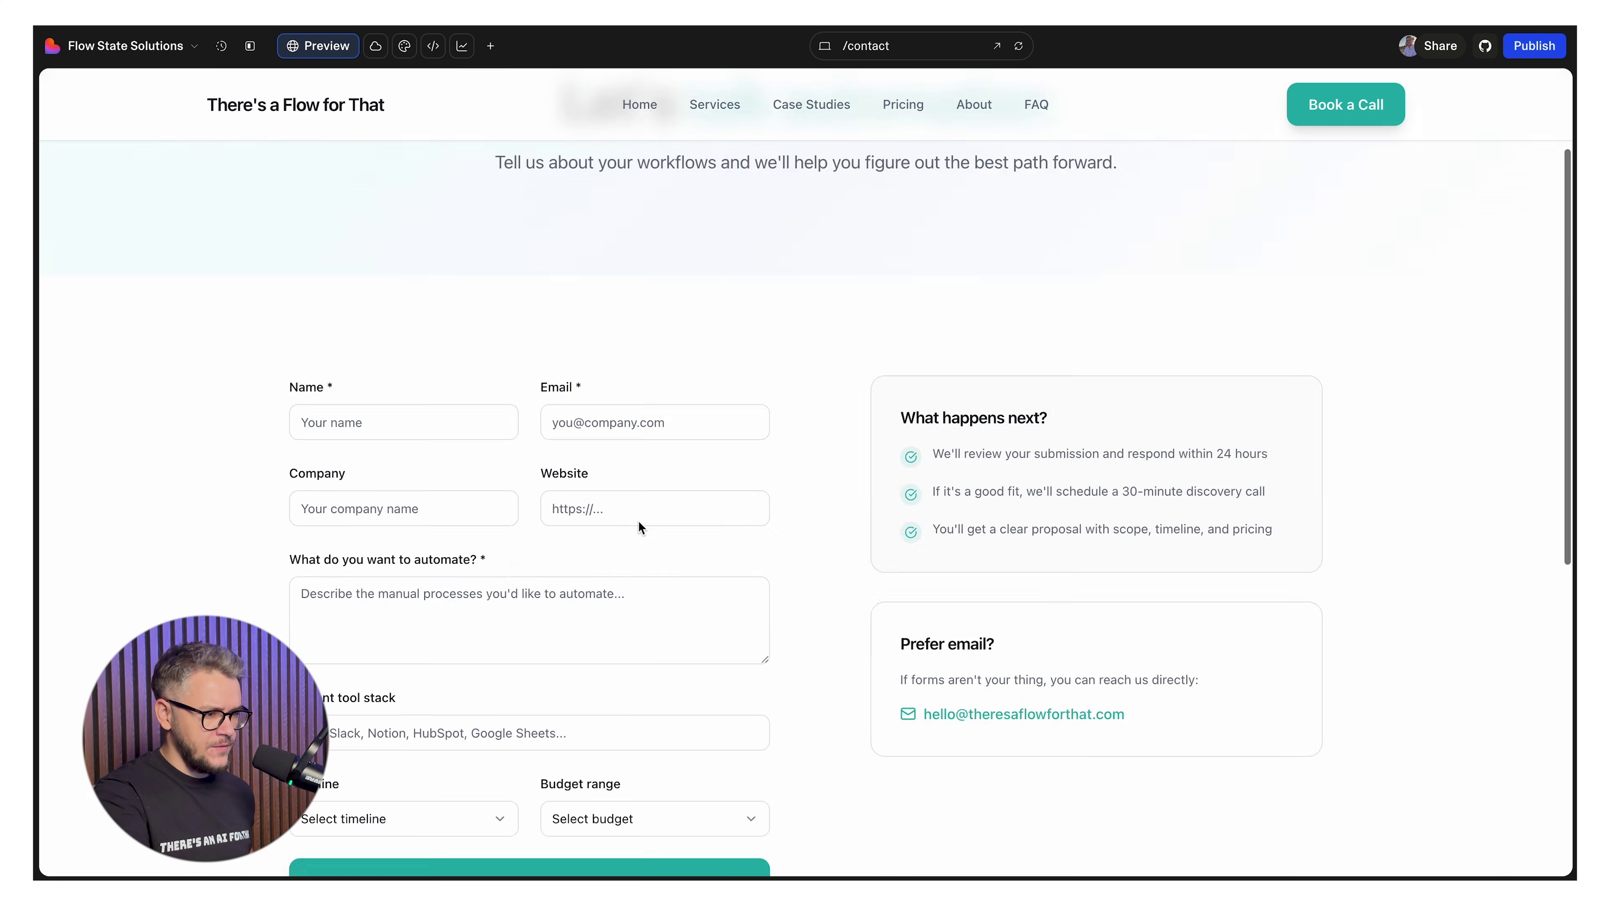
scroll(637, 520, "up", 3)
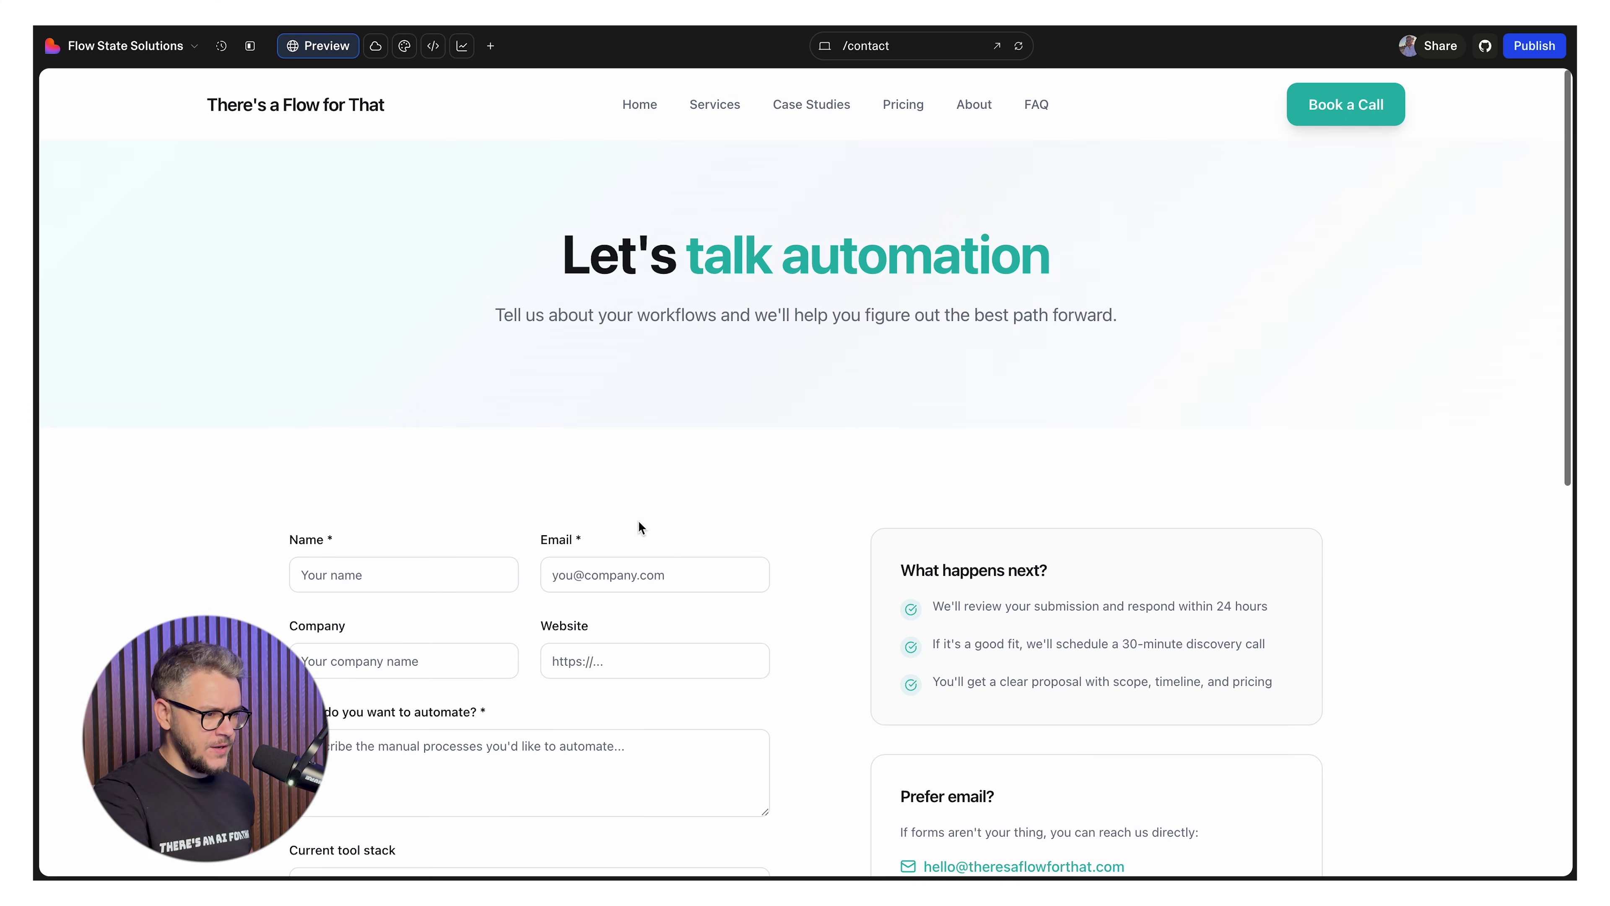
left_click(708, 107)
scroll(626, 462, "down", 3)
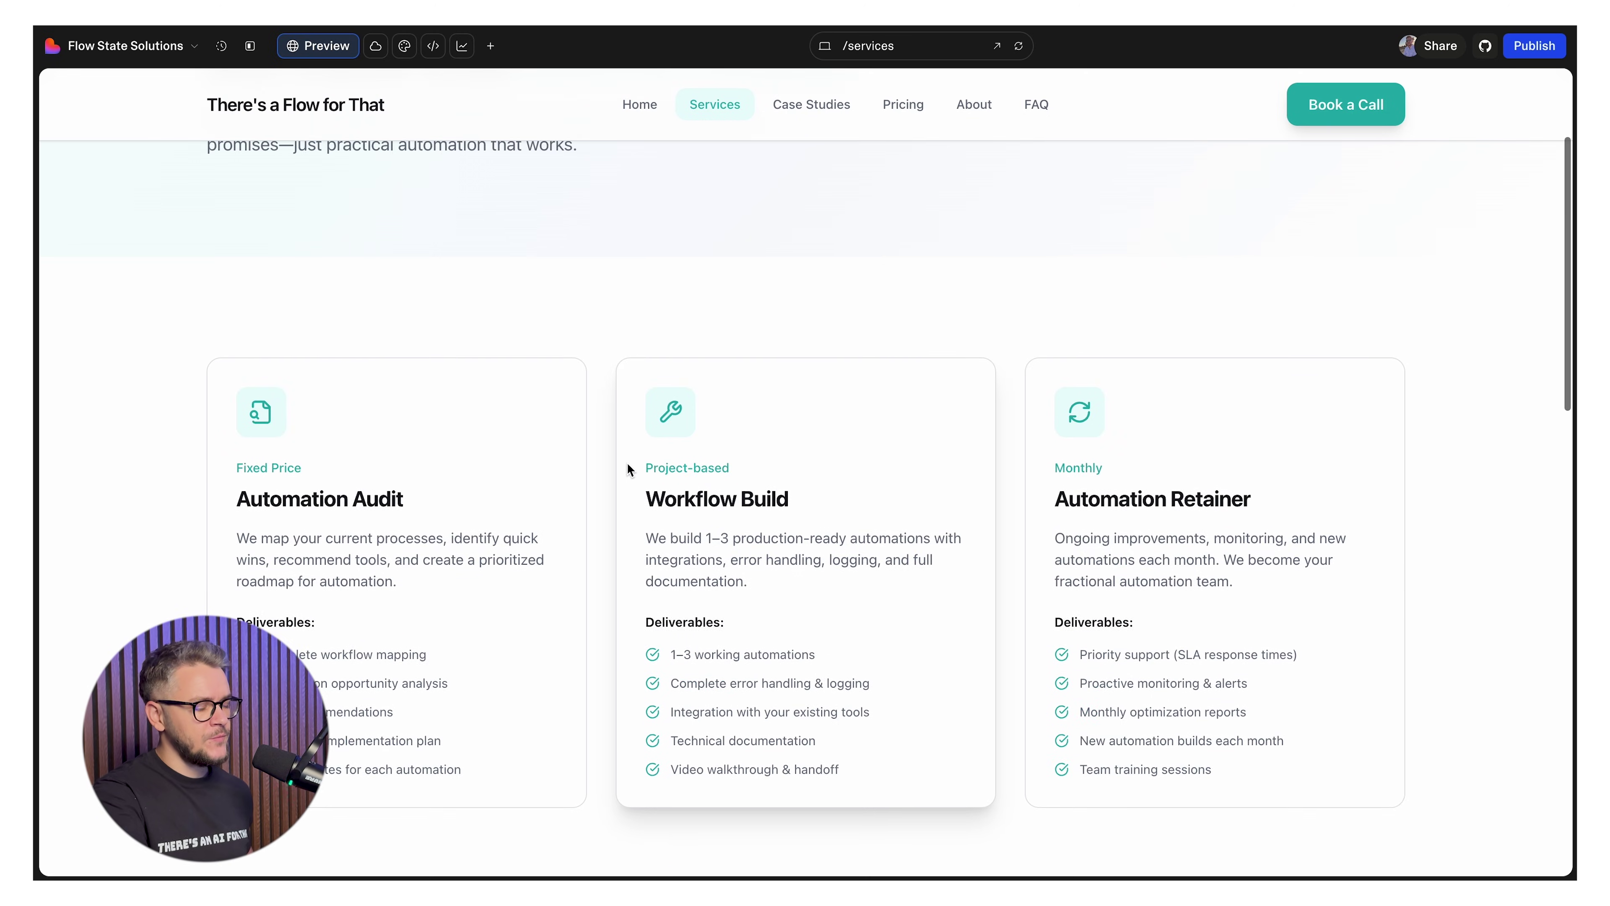
scroll(626, 469, "down", 5)
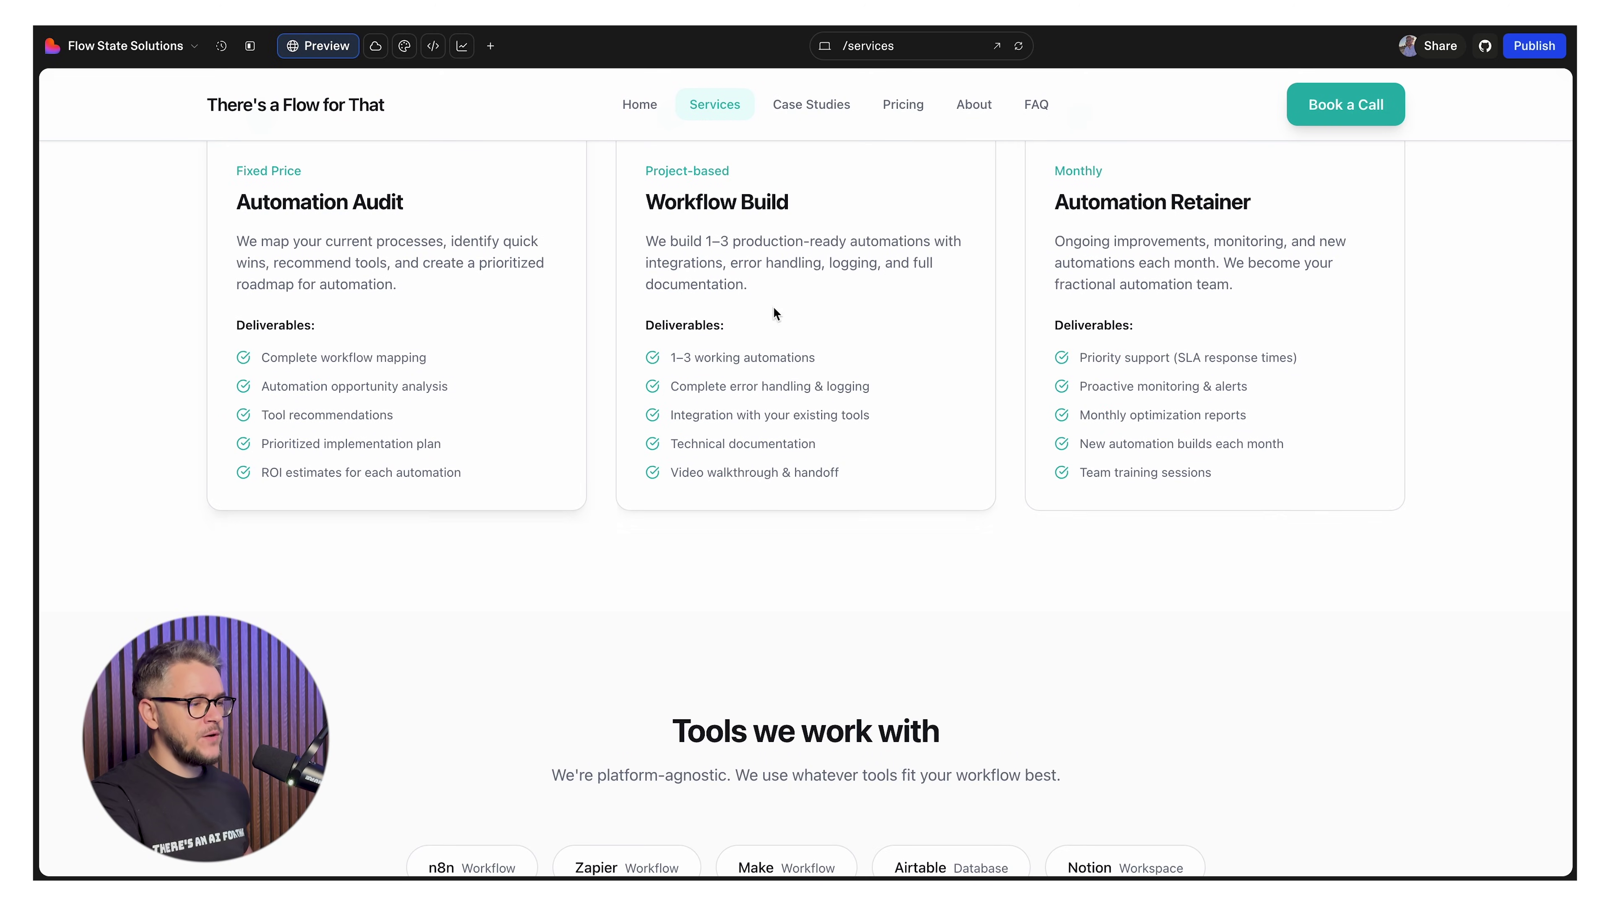
scroll(536, 262, "up", 3)
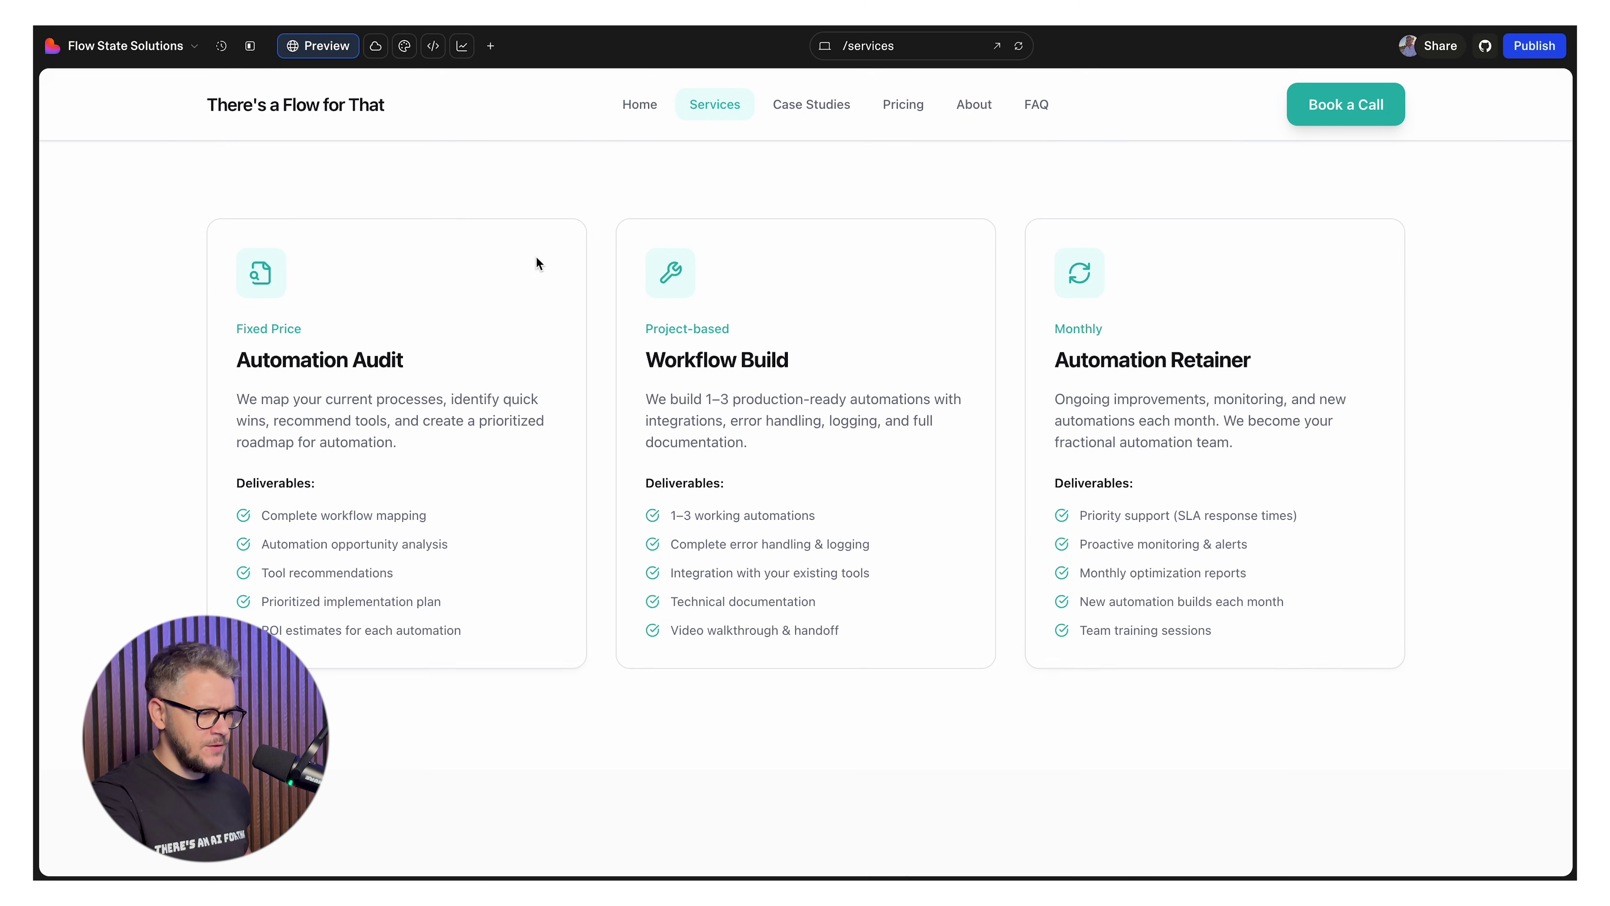
scroll(1000, 444, "down", 10)
scroll(1000, 444, "up", 7)
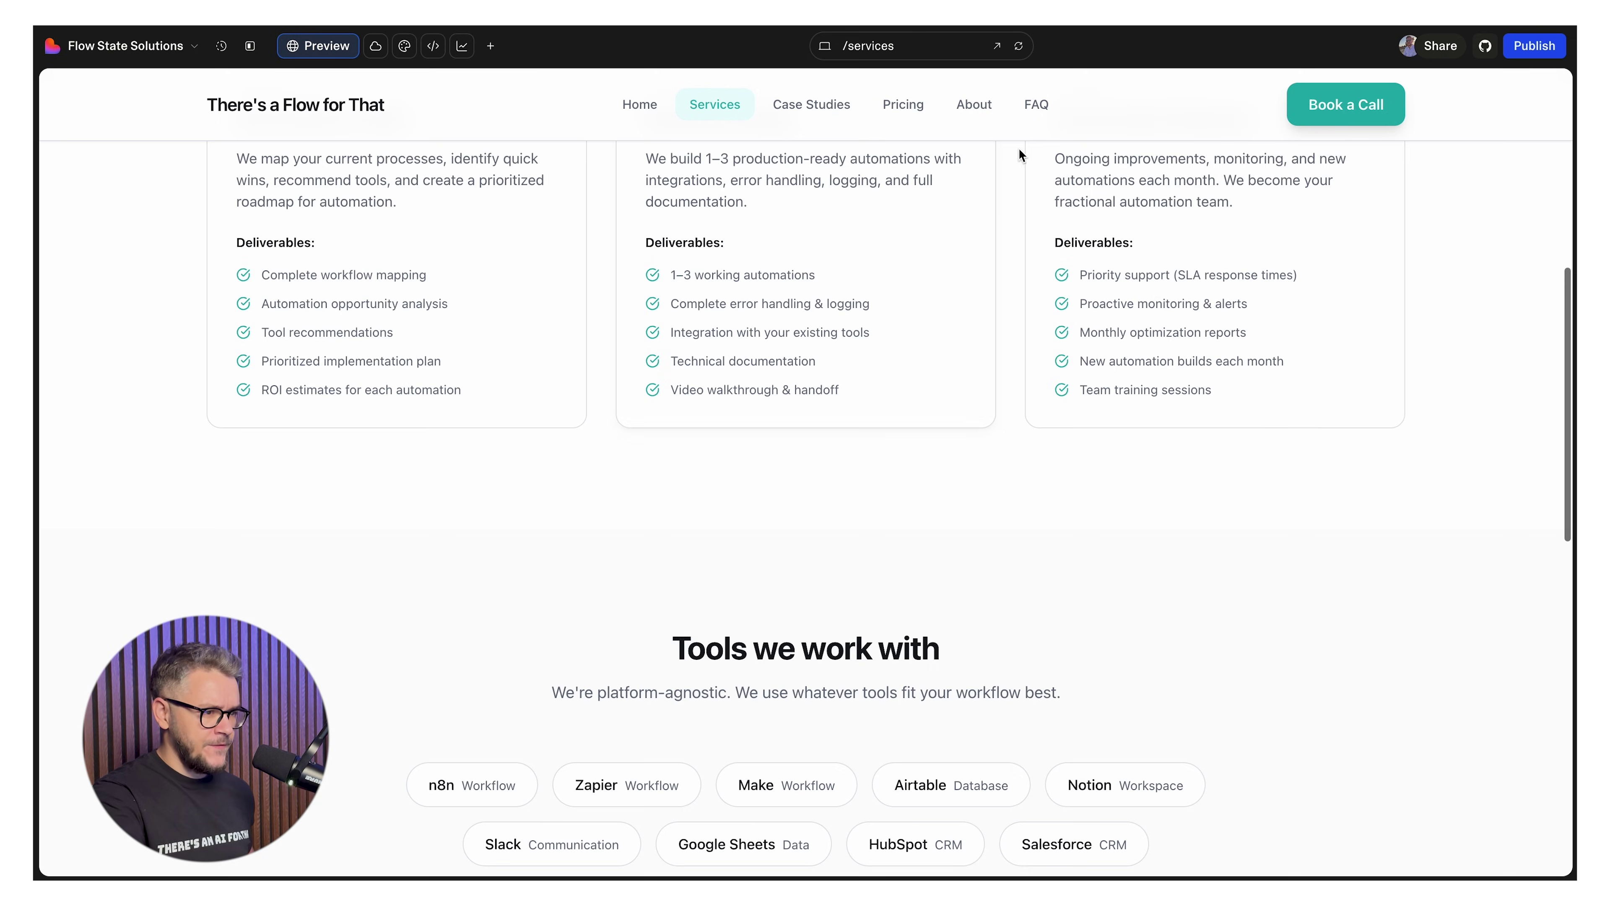
Open the FAQ page and expand the access, breakage and Automation Audit answers.
left_click(1039, 104)
scroll(741, 456, "down", 10)
scroll(741, 456, "up", 15)
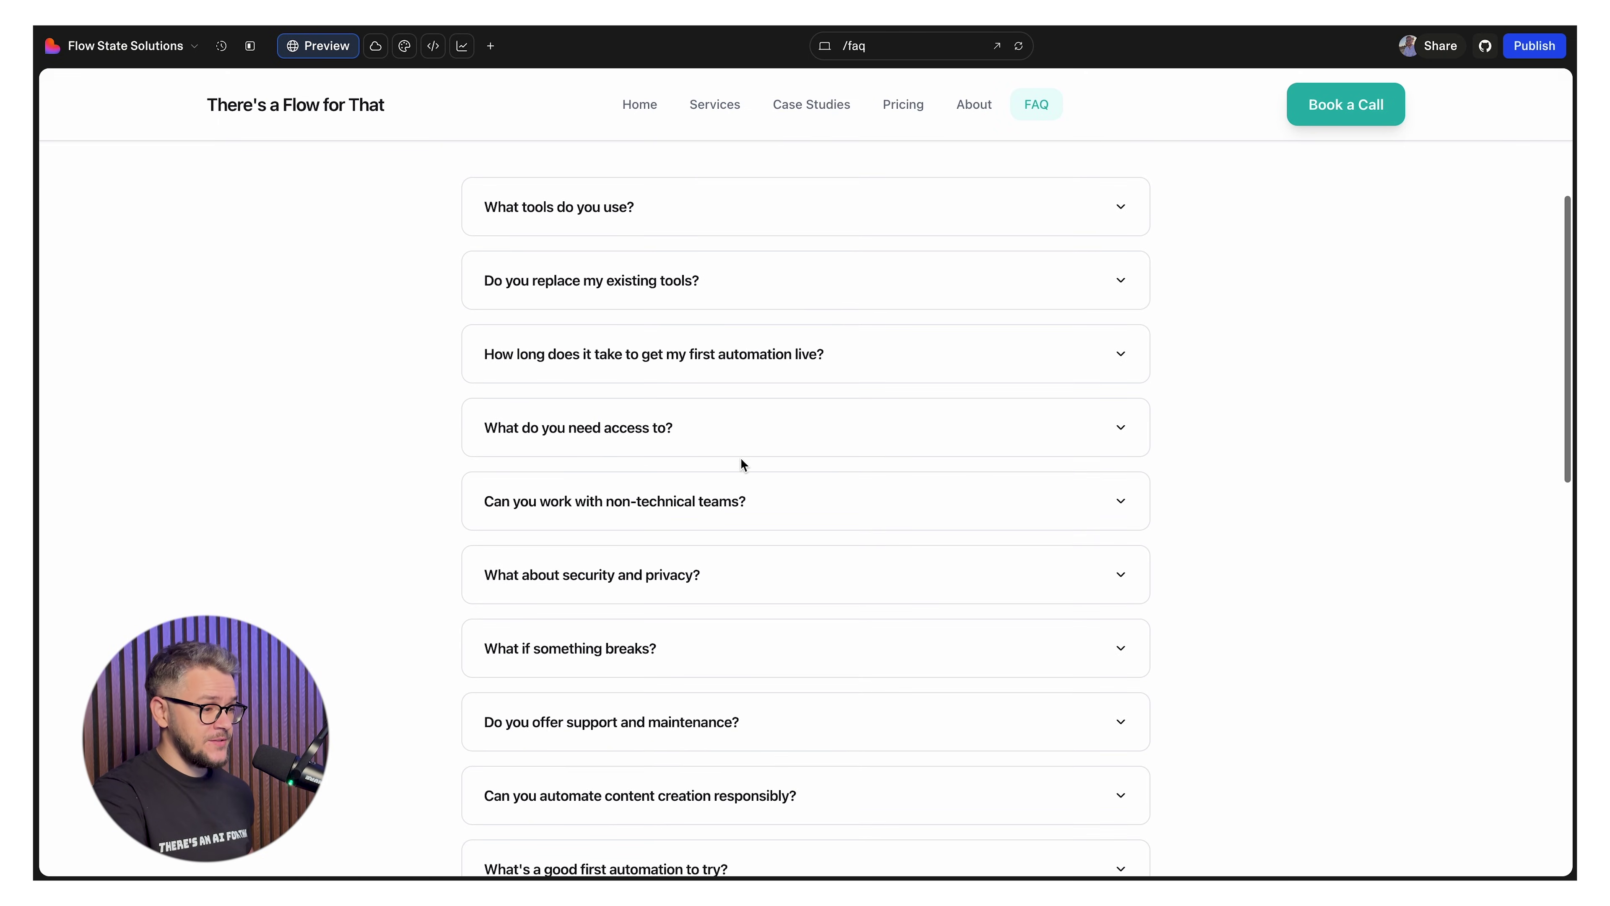
left_click(741, 451)
left_click(878, 476)
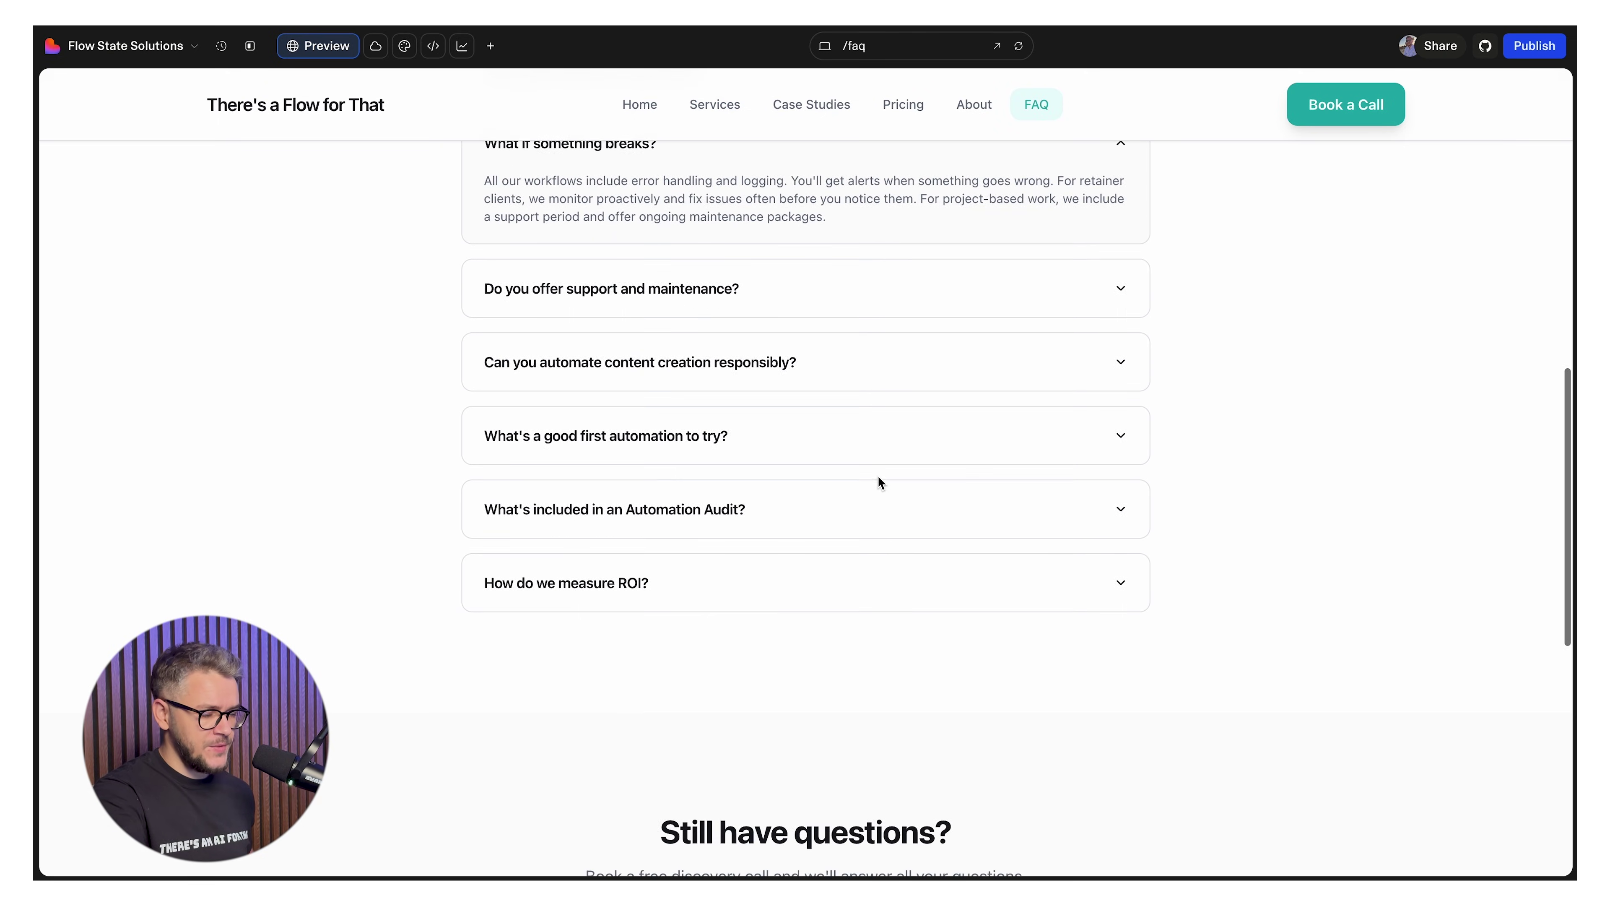
left_click(878, 487)
scroll(818, 447, "up", 15)
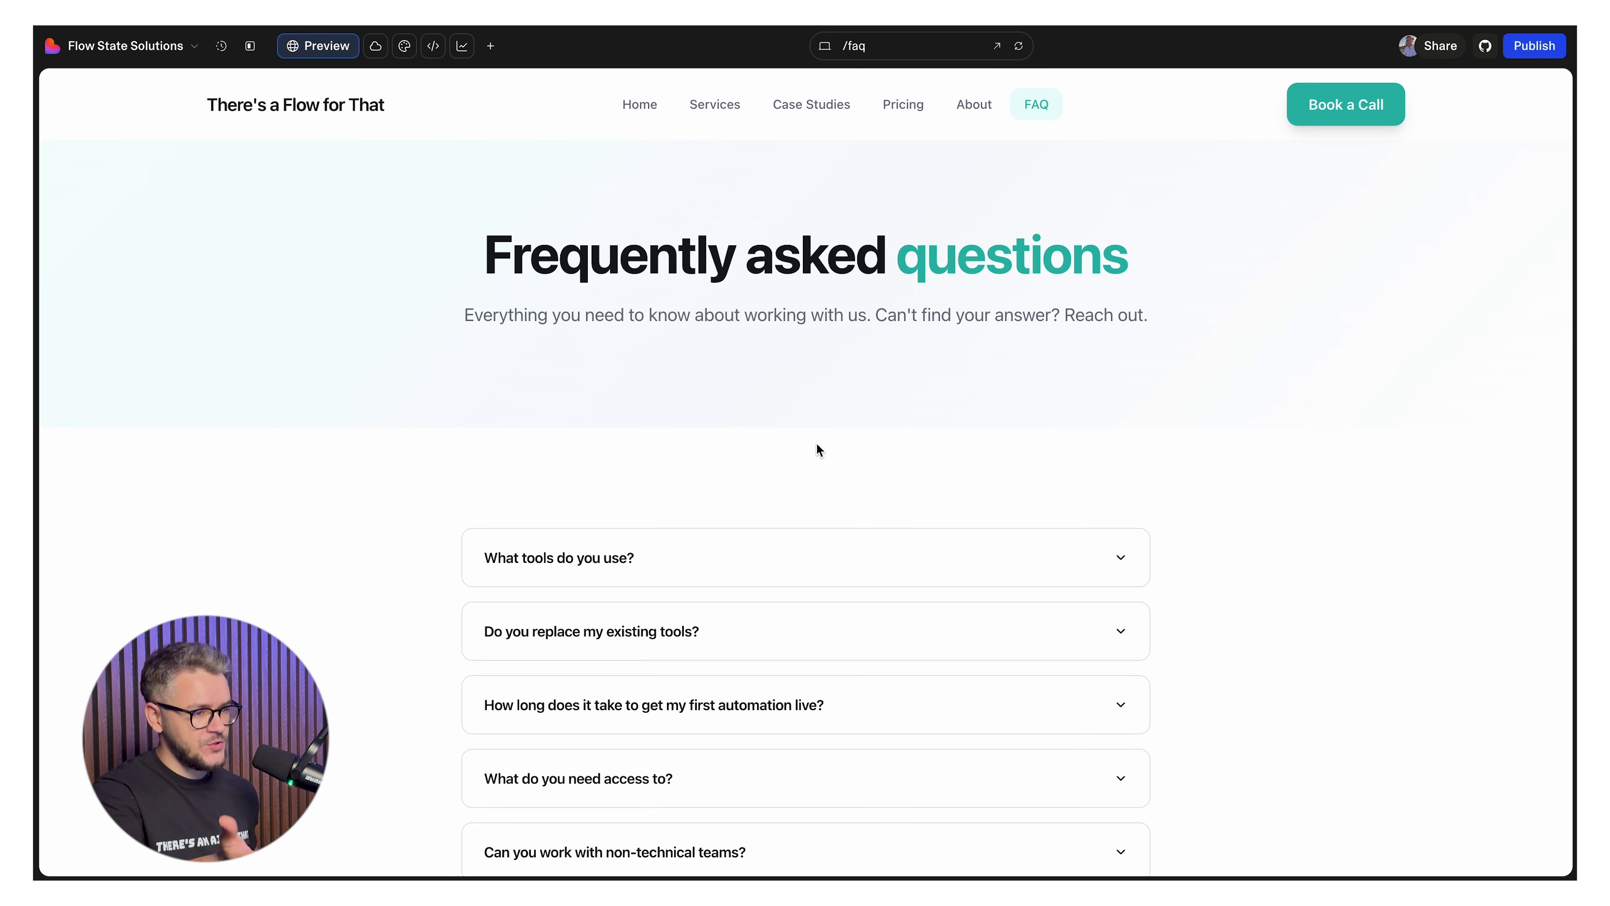
left_click(639, 104)
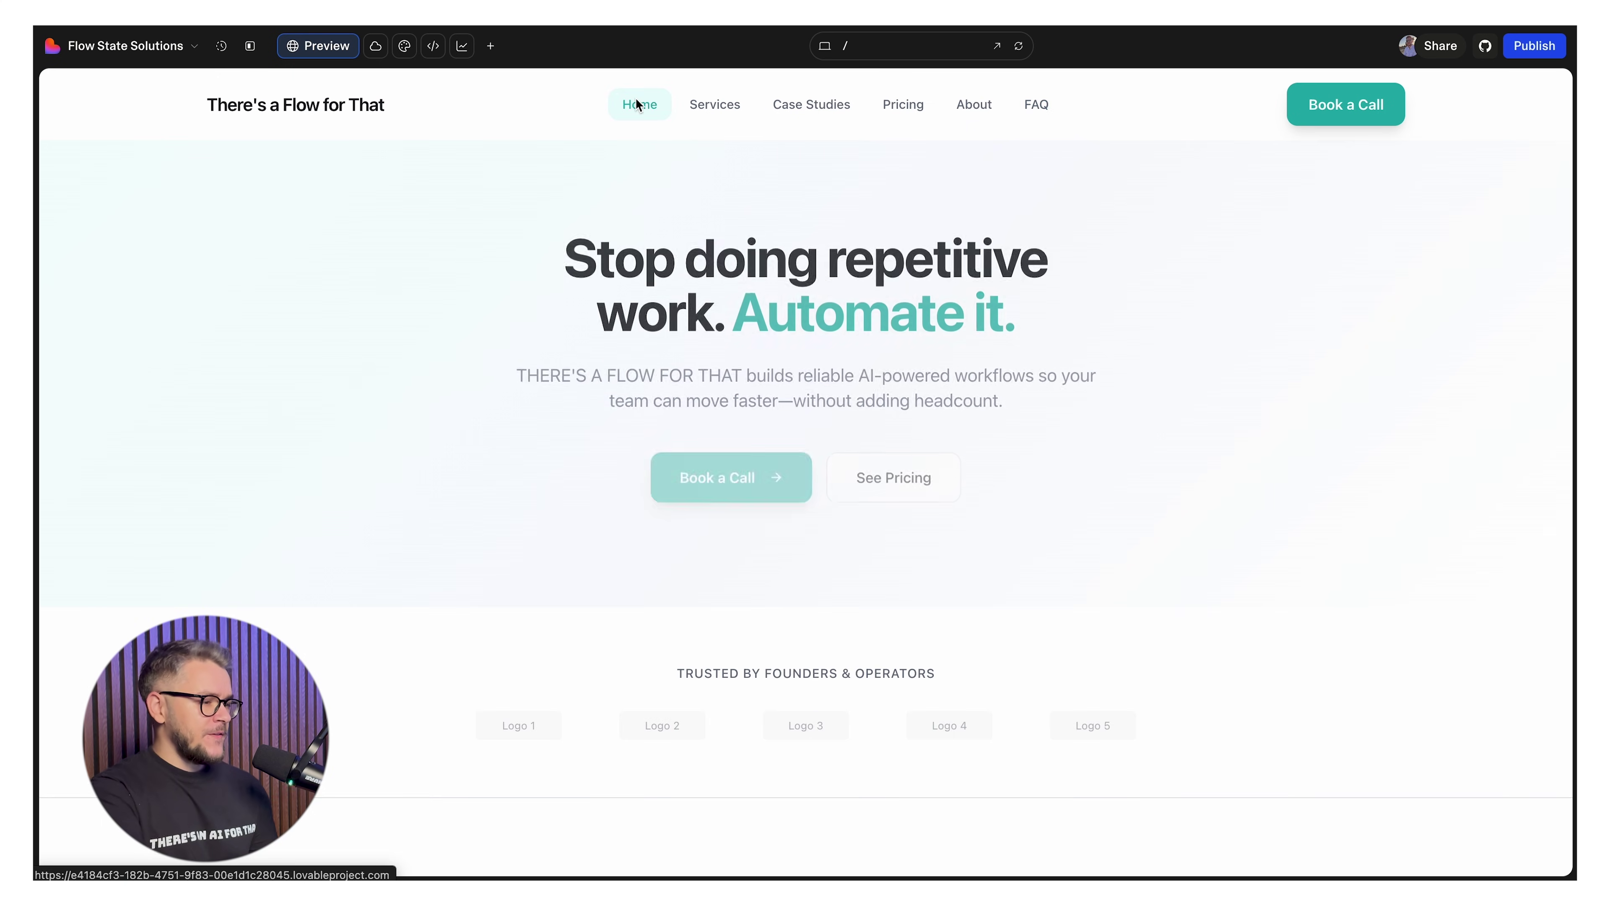
scroll(656, 494, "down", 10)
scroll(656, 494, "down", 10)
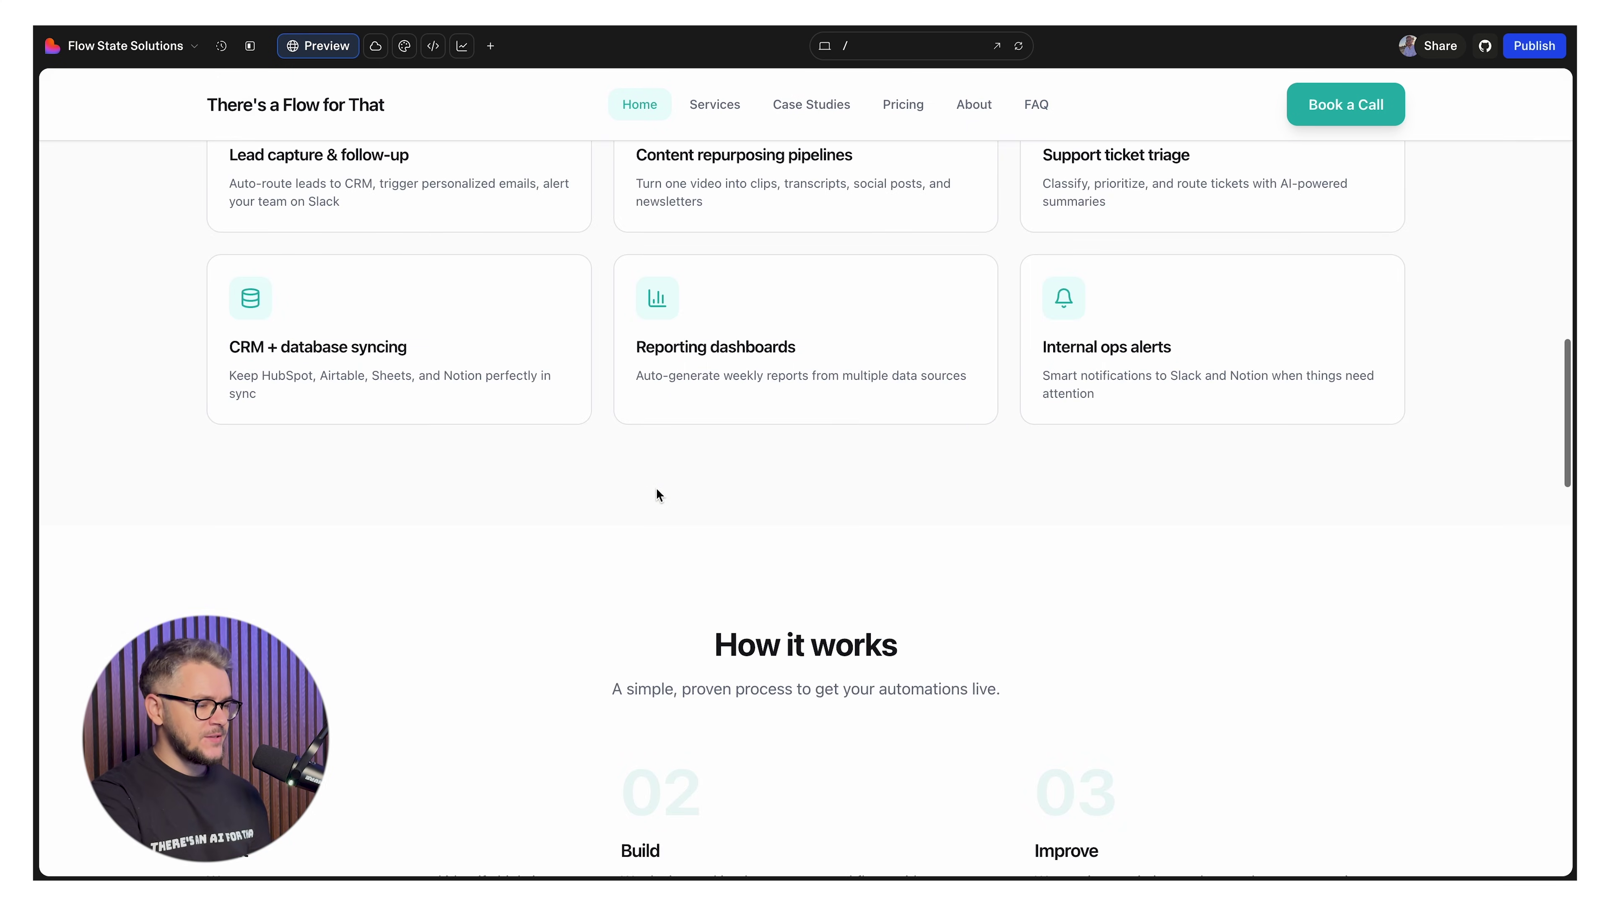
scroll(657, 493, "down", 10)
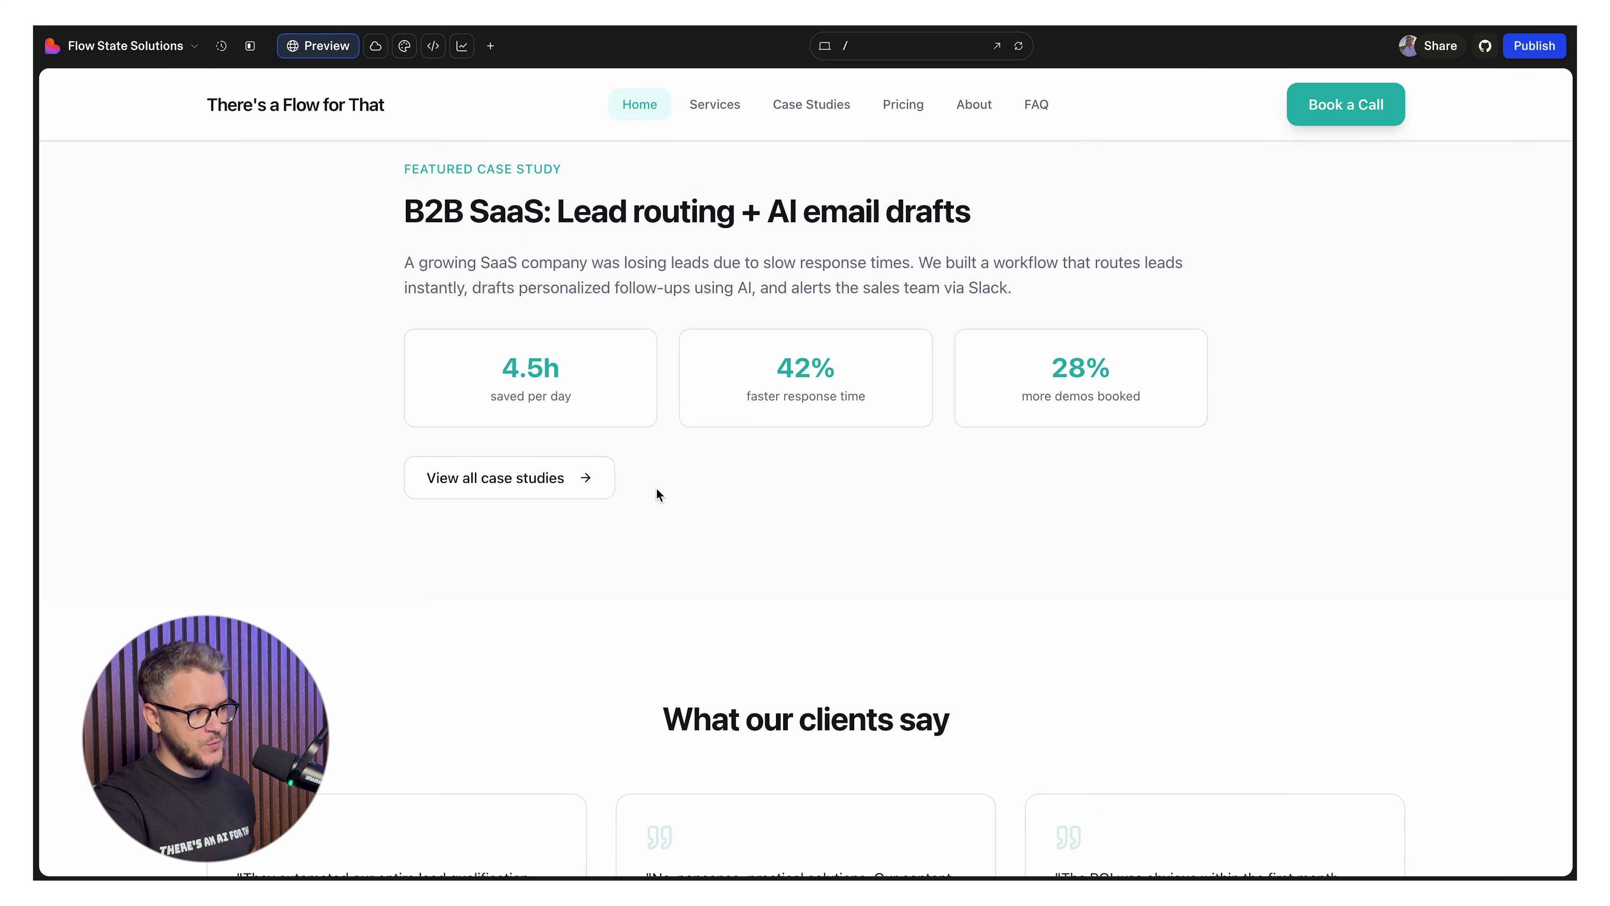
scroll(655, 488, "down", 15)
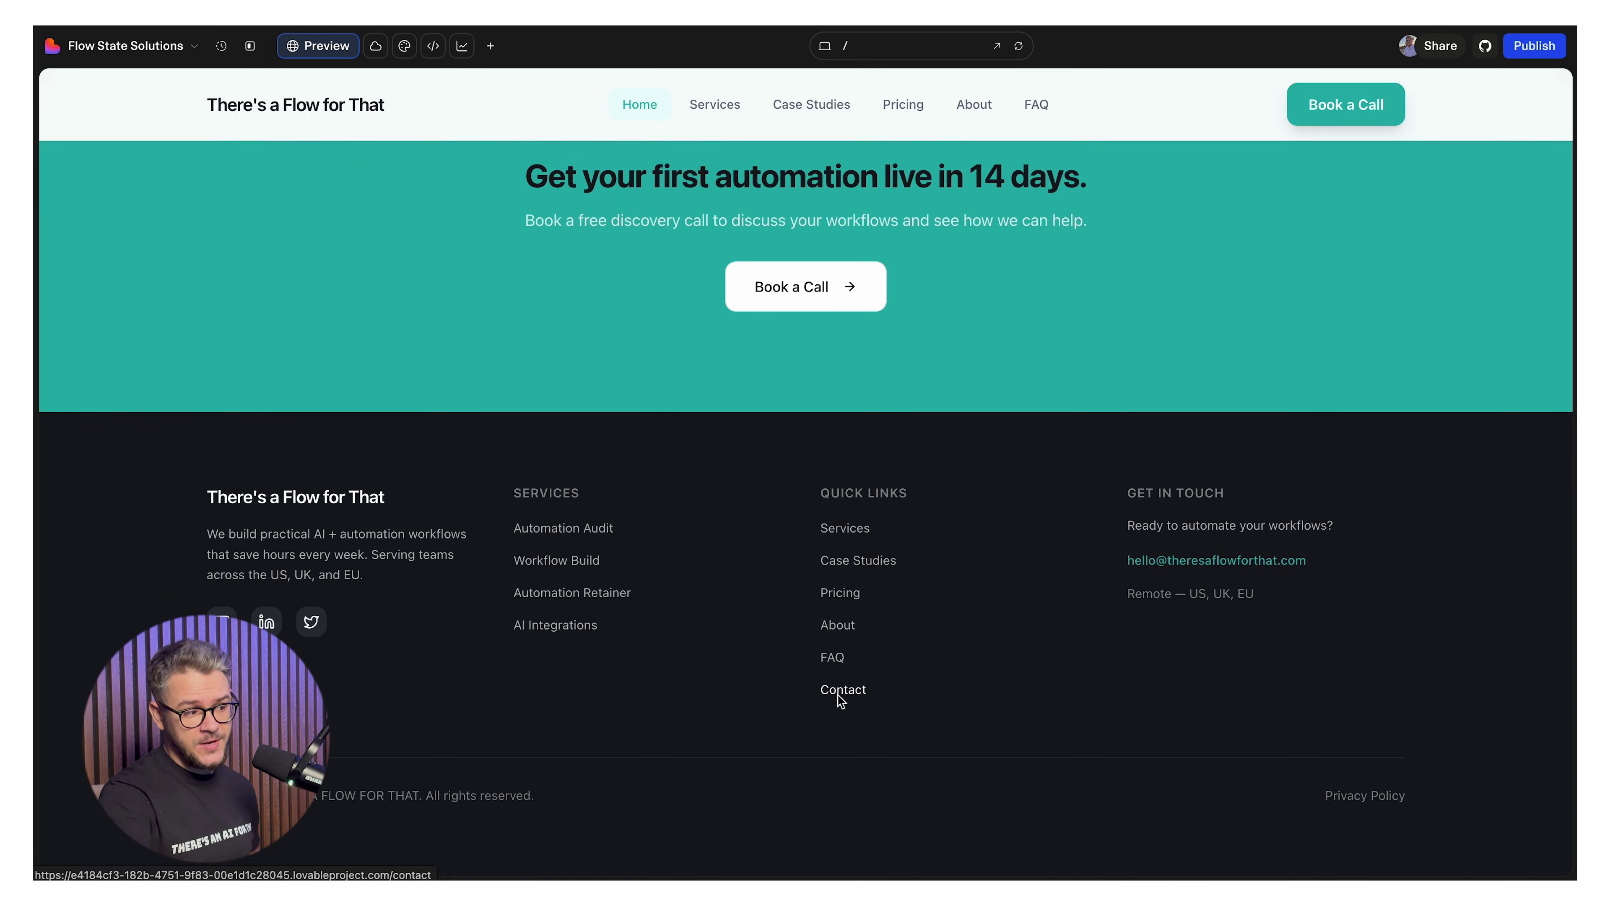
scroll(727, 449, "up", 15)
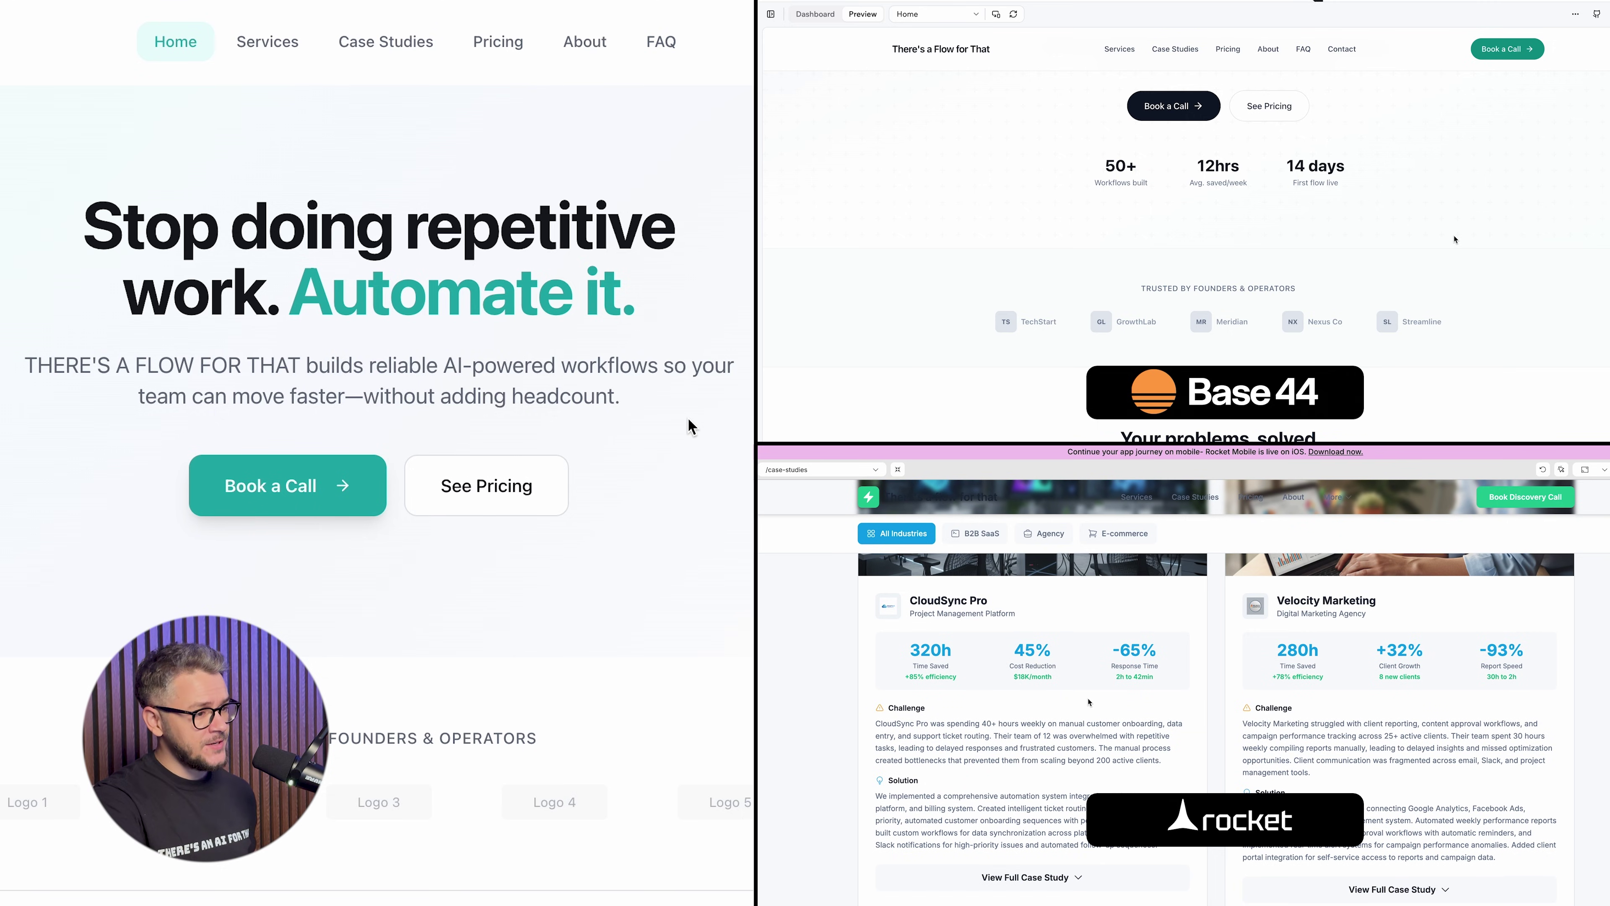
scroll(1455, 239, "down", 5)
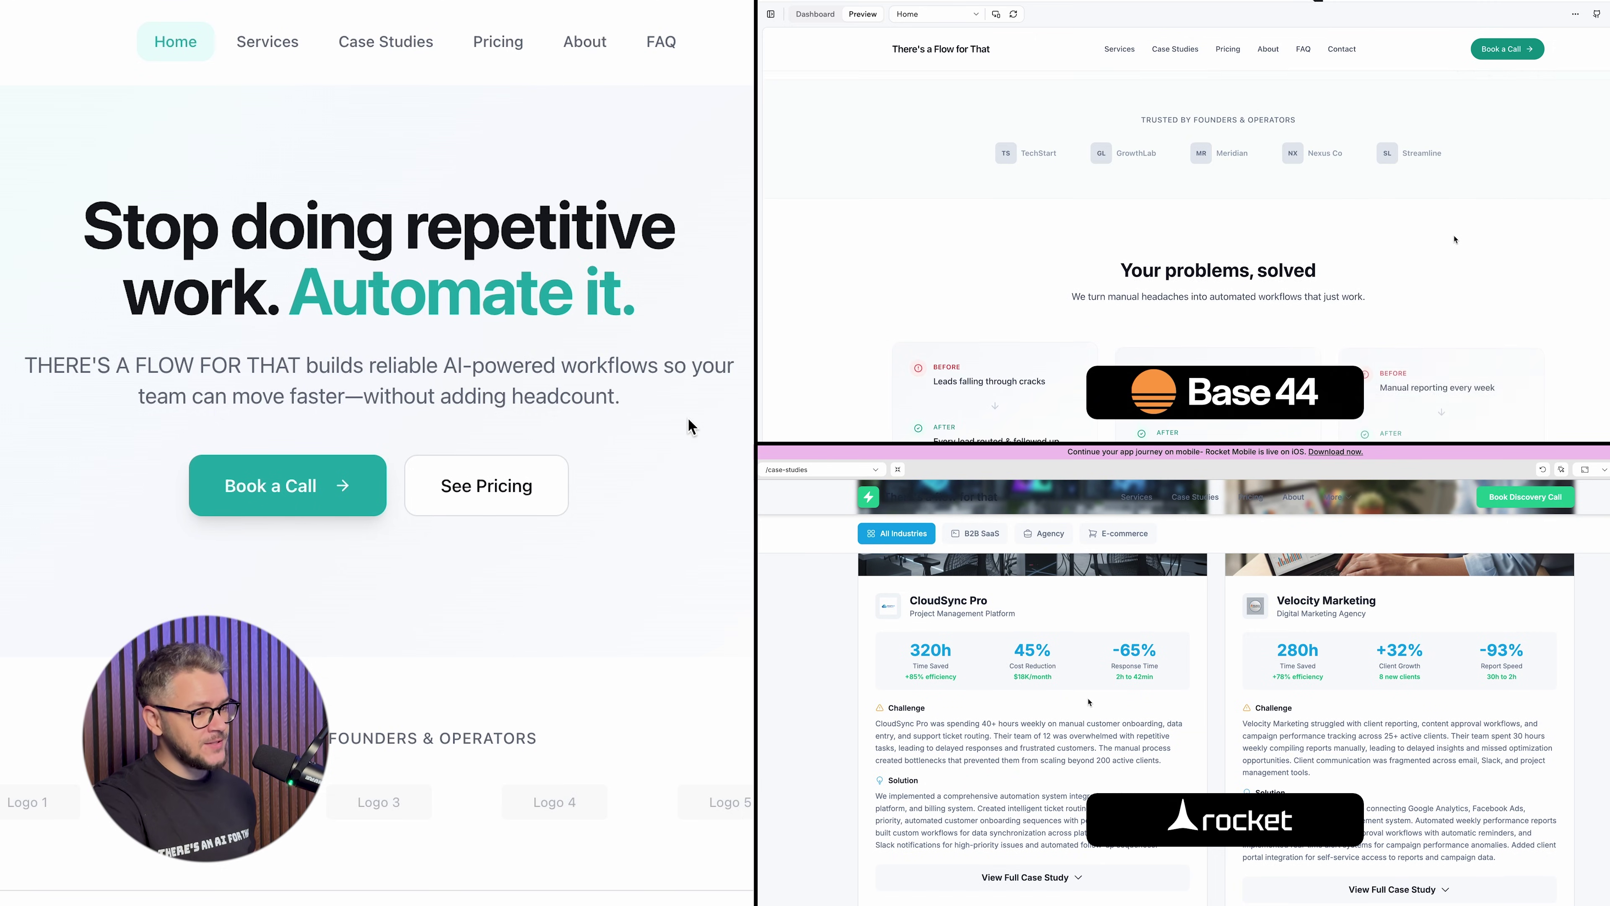
scroll(1089, 701, "up", 2)
scroll(1088, 701, "up", 2)
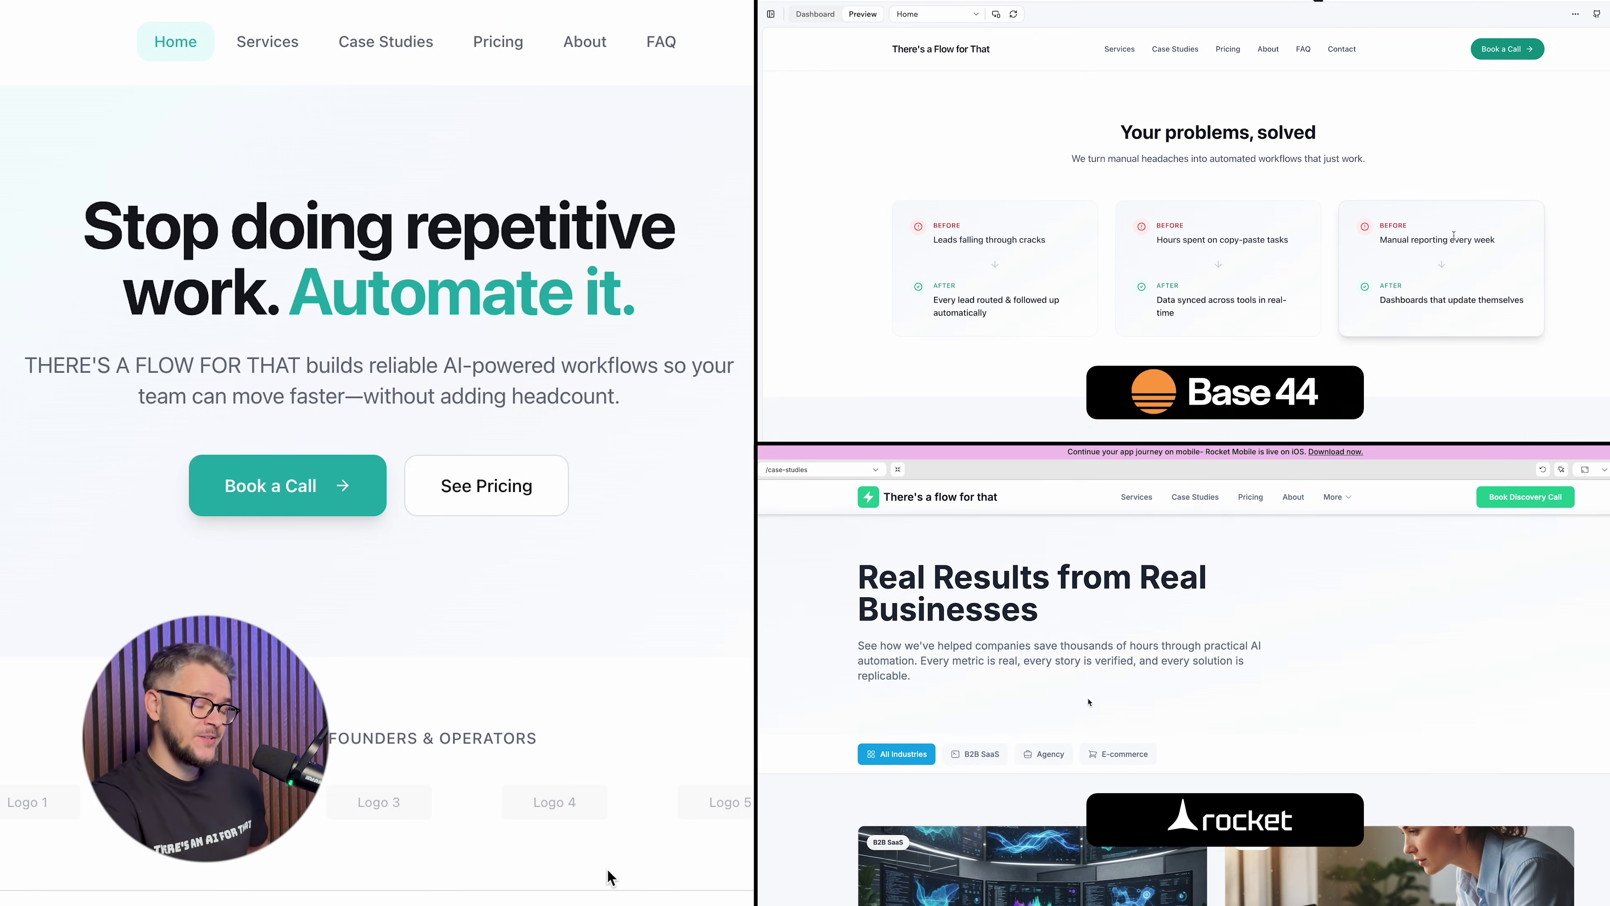
scroll(1089, 702, "down", 3)
scroll(1088, 701, "up", 3)
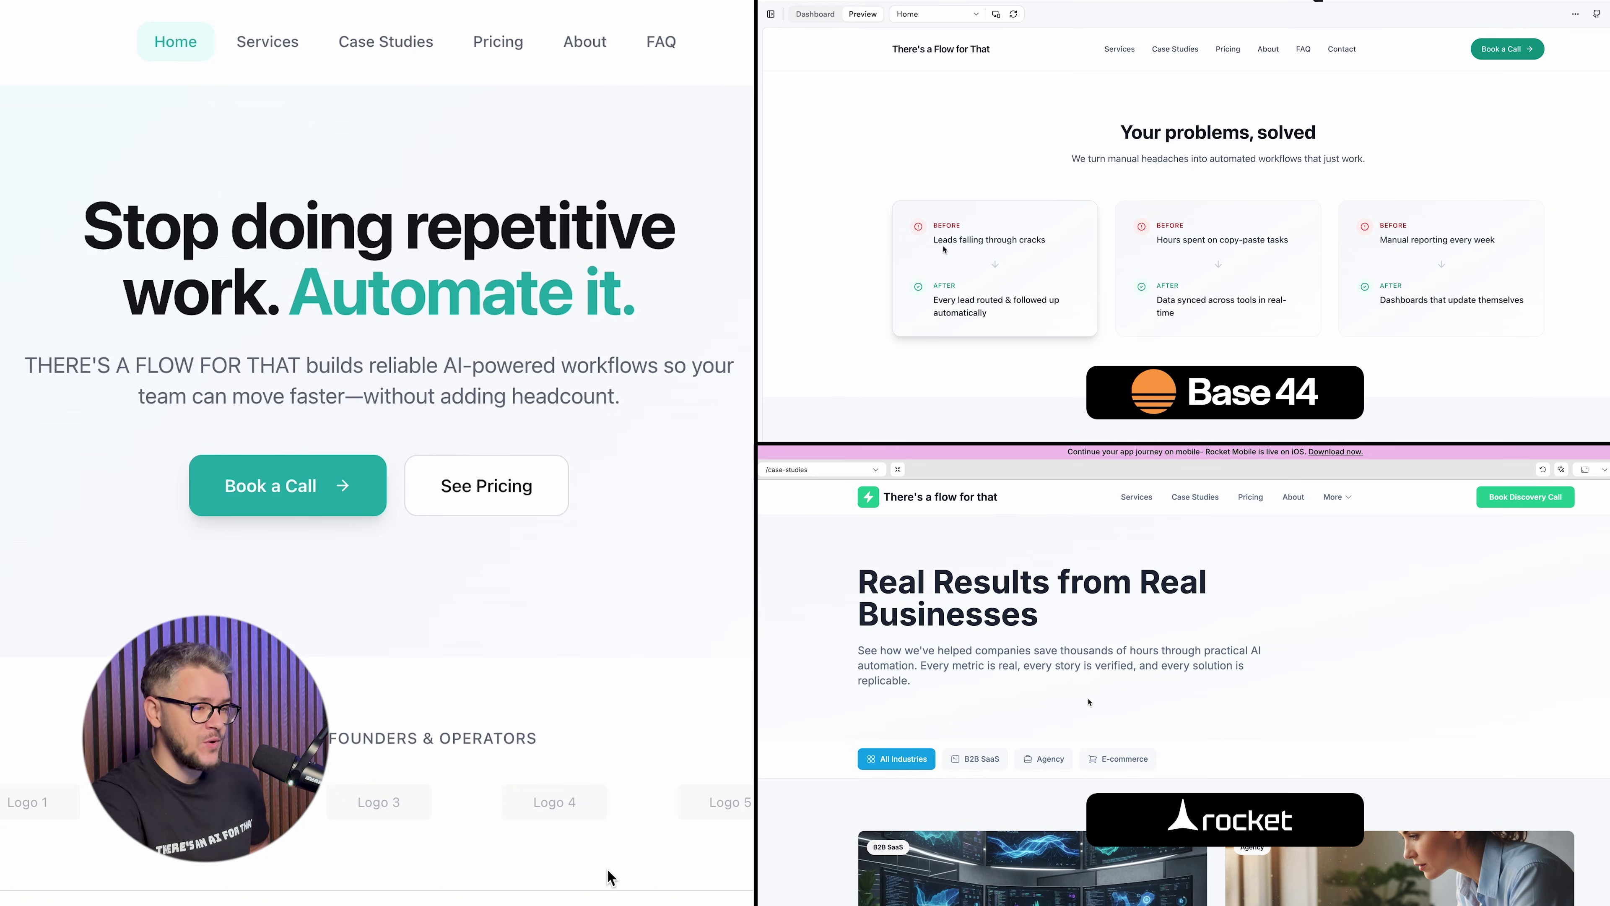
scroll(1089, 702, "down", 8)
scroll(1089, 701, "up", 7)
scroll(385, 709, "down", 10)
scroll(1418, 262, "down", 5)
scroll(1089, 702, "up", 1)
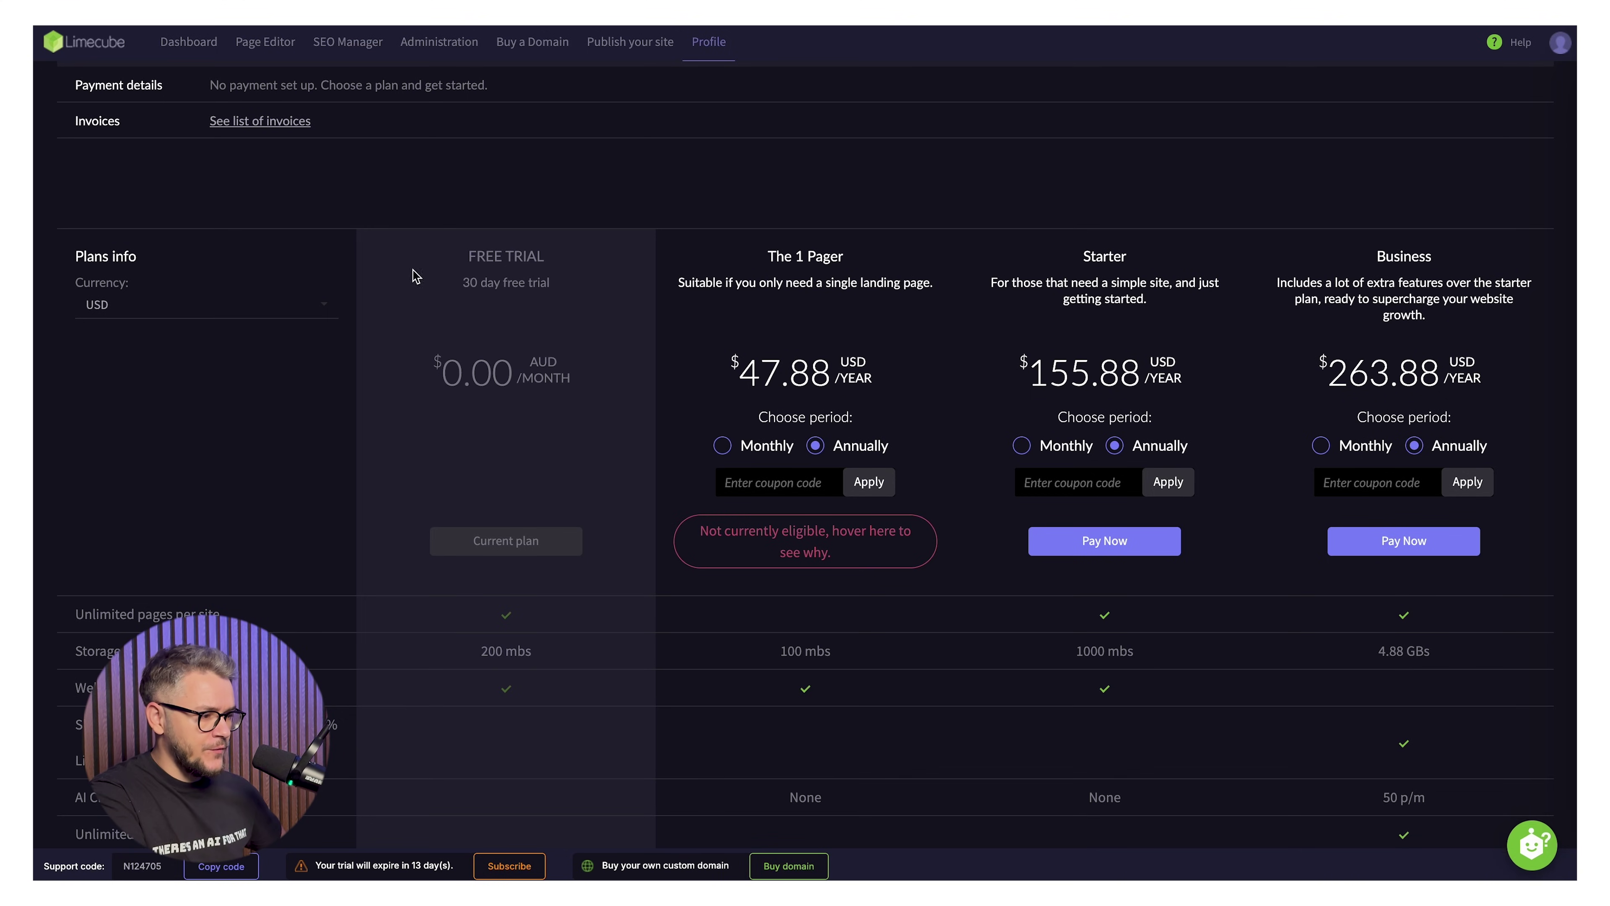
Switch the Starter plan to Monthly billing ($12.99/month) and inspect its currency labels.
scroll(578, 341, "down", 2)
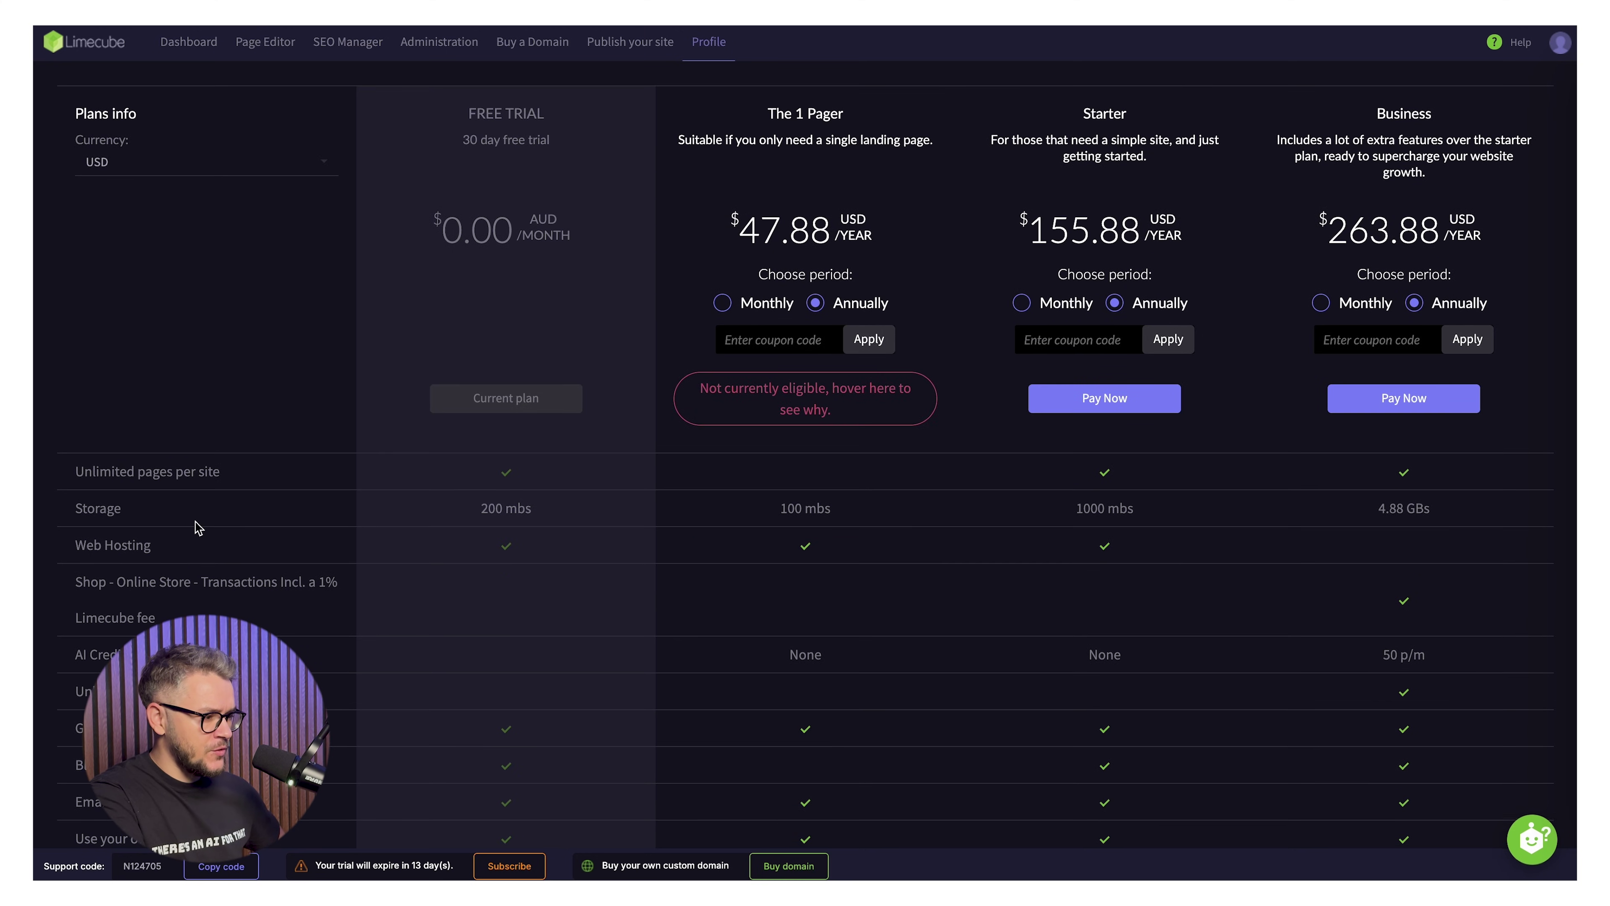
scroll(481, 547, "down", 3)
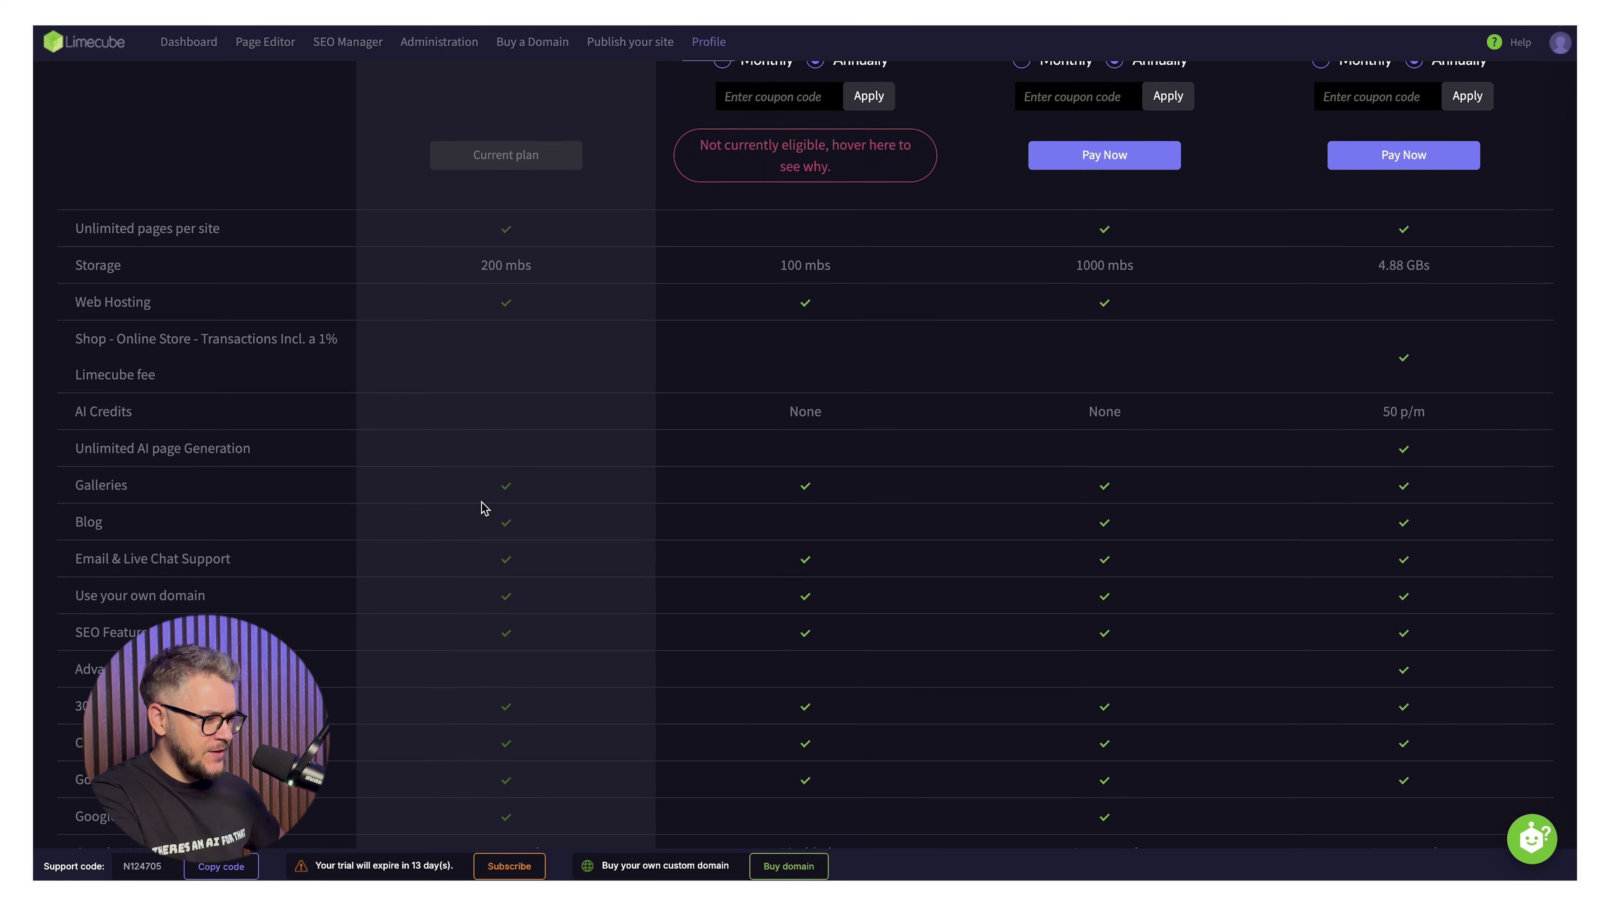
scroll(485, 508, "down", 5)
scroll(771, 336, "up", 11)
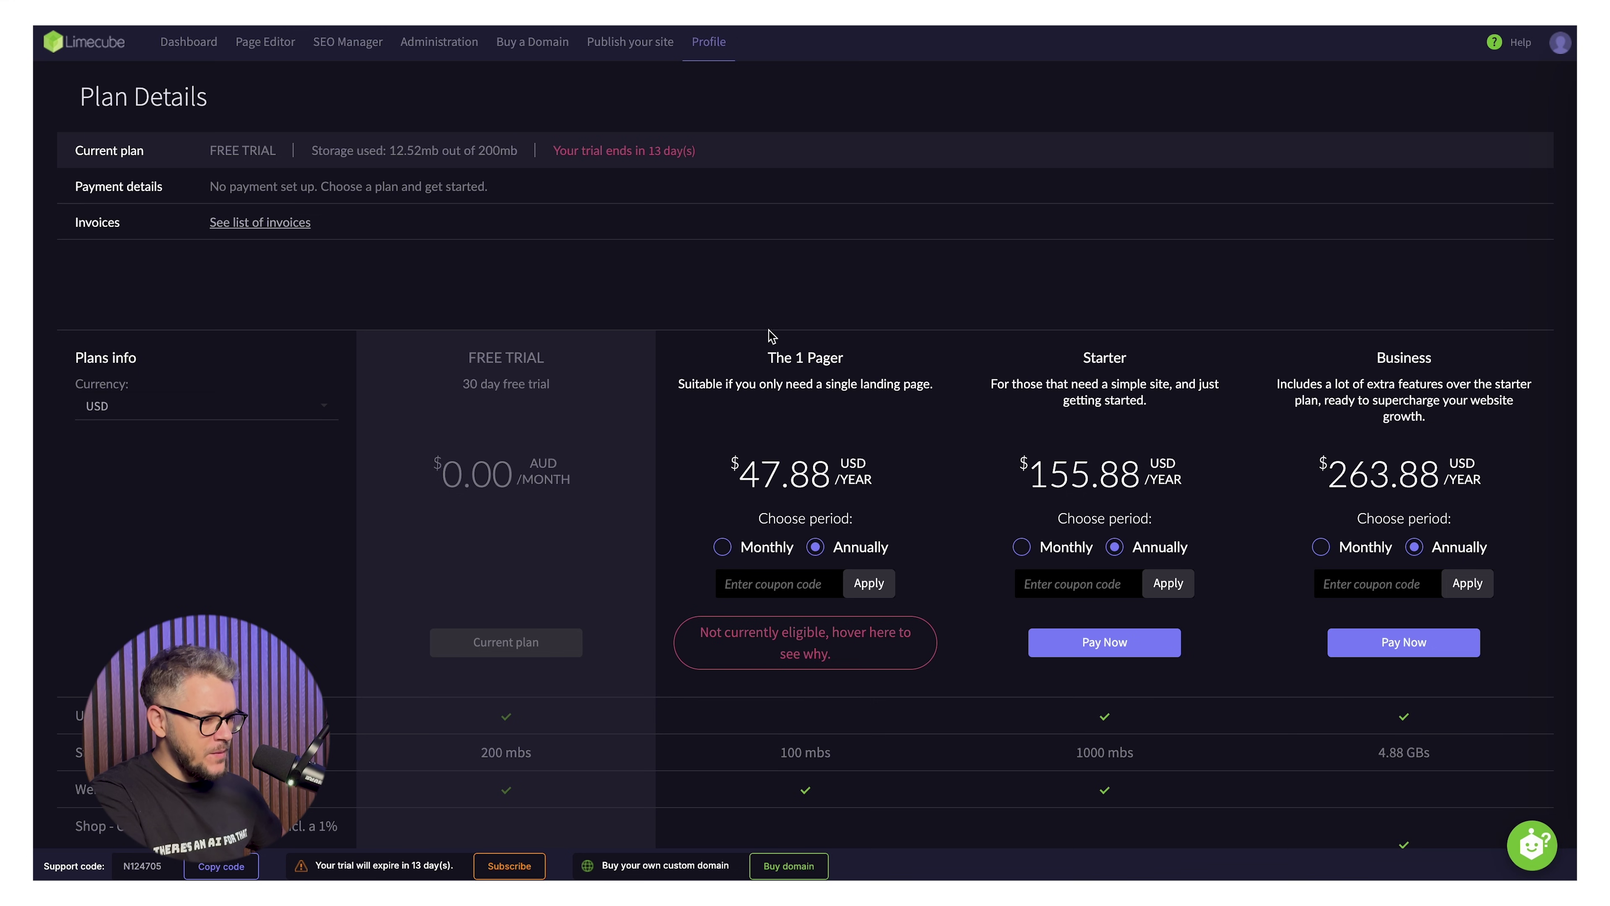
scroll(754, 482, "down", 1)
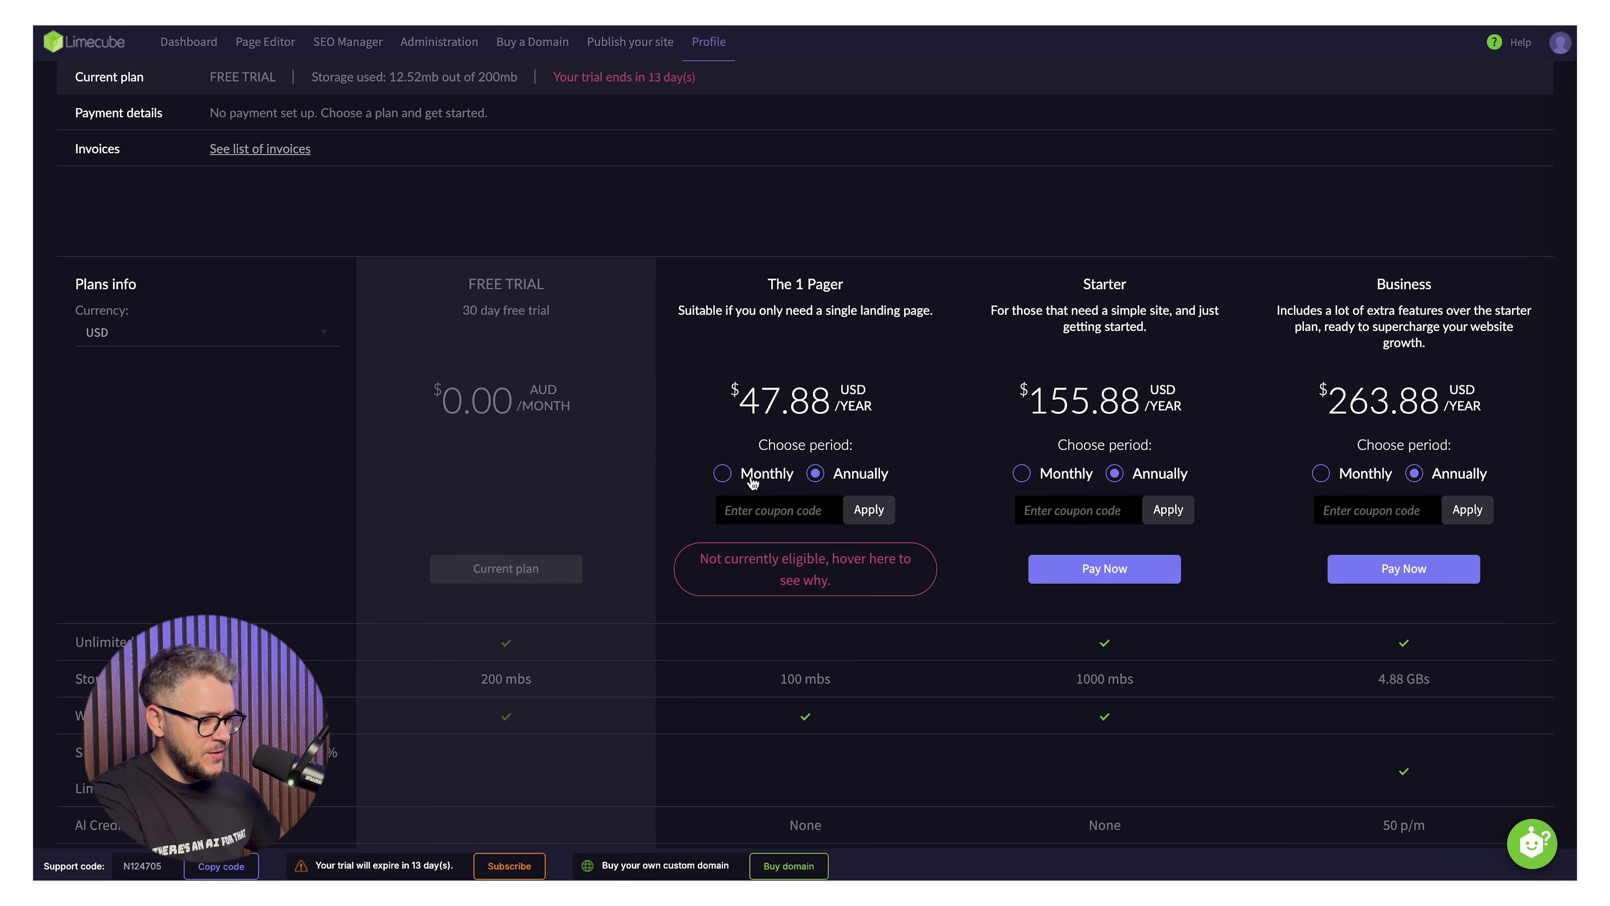
left_click(753, 482)
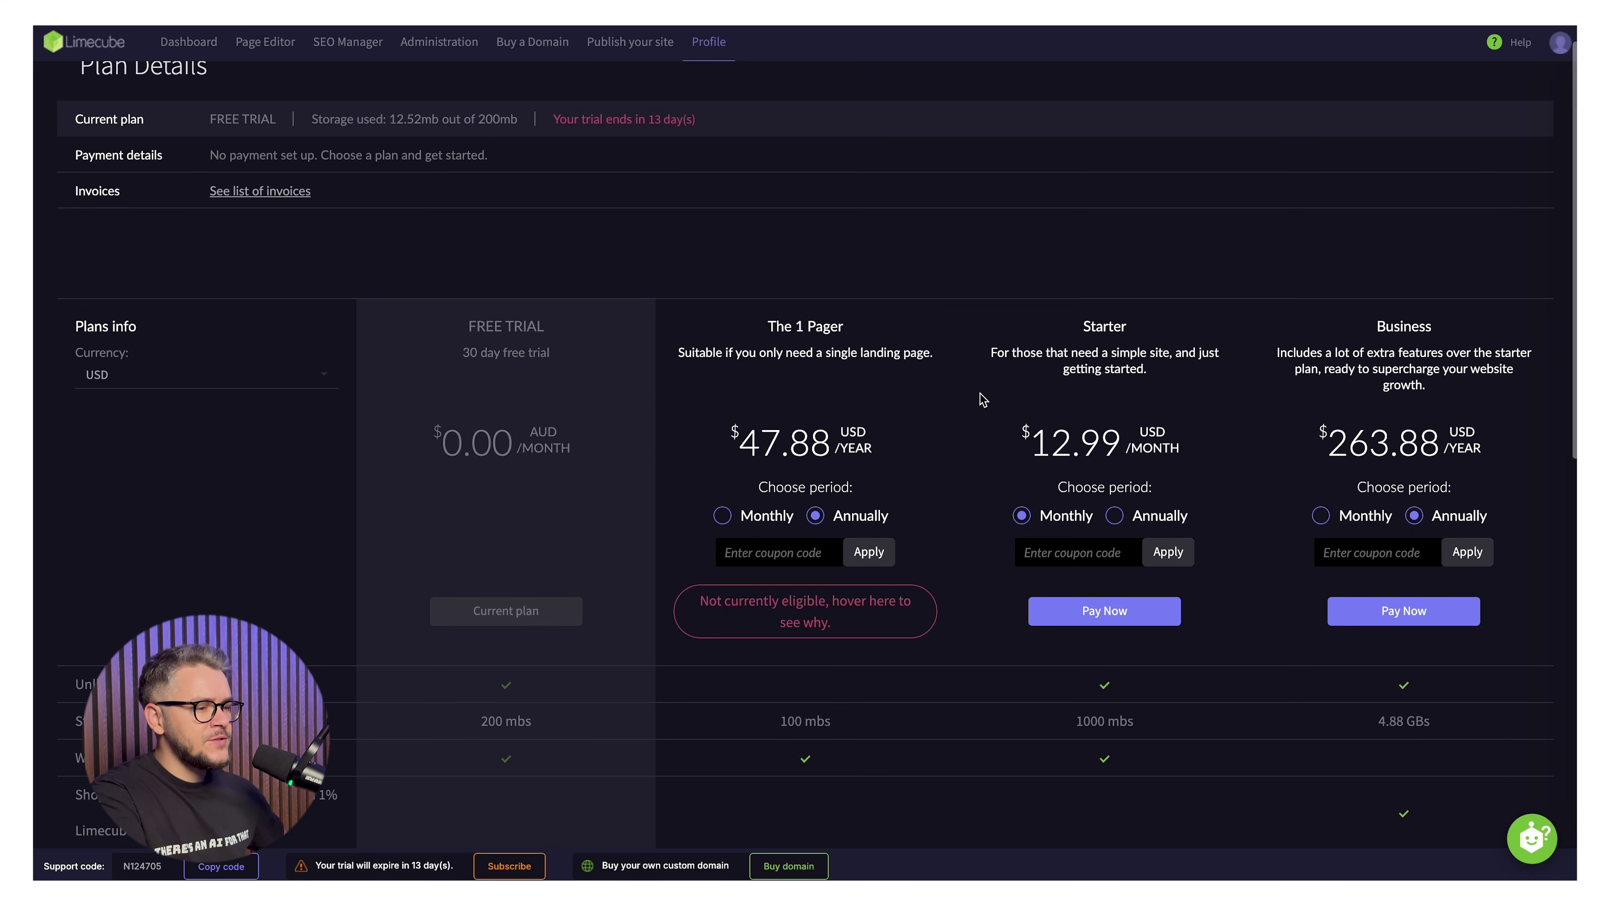
left_click(543, 439)
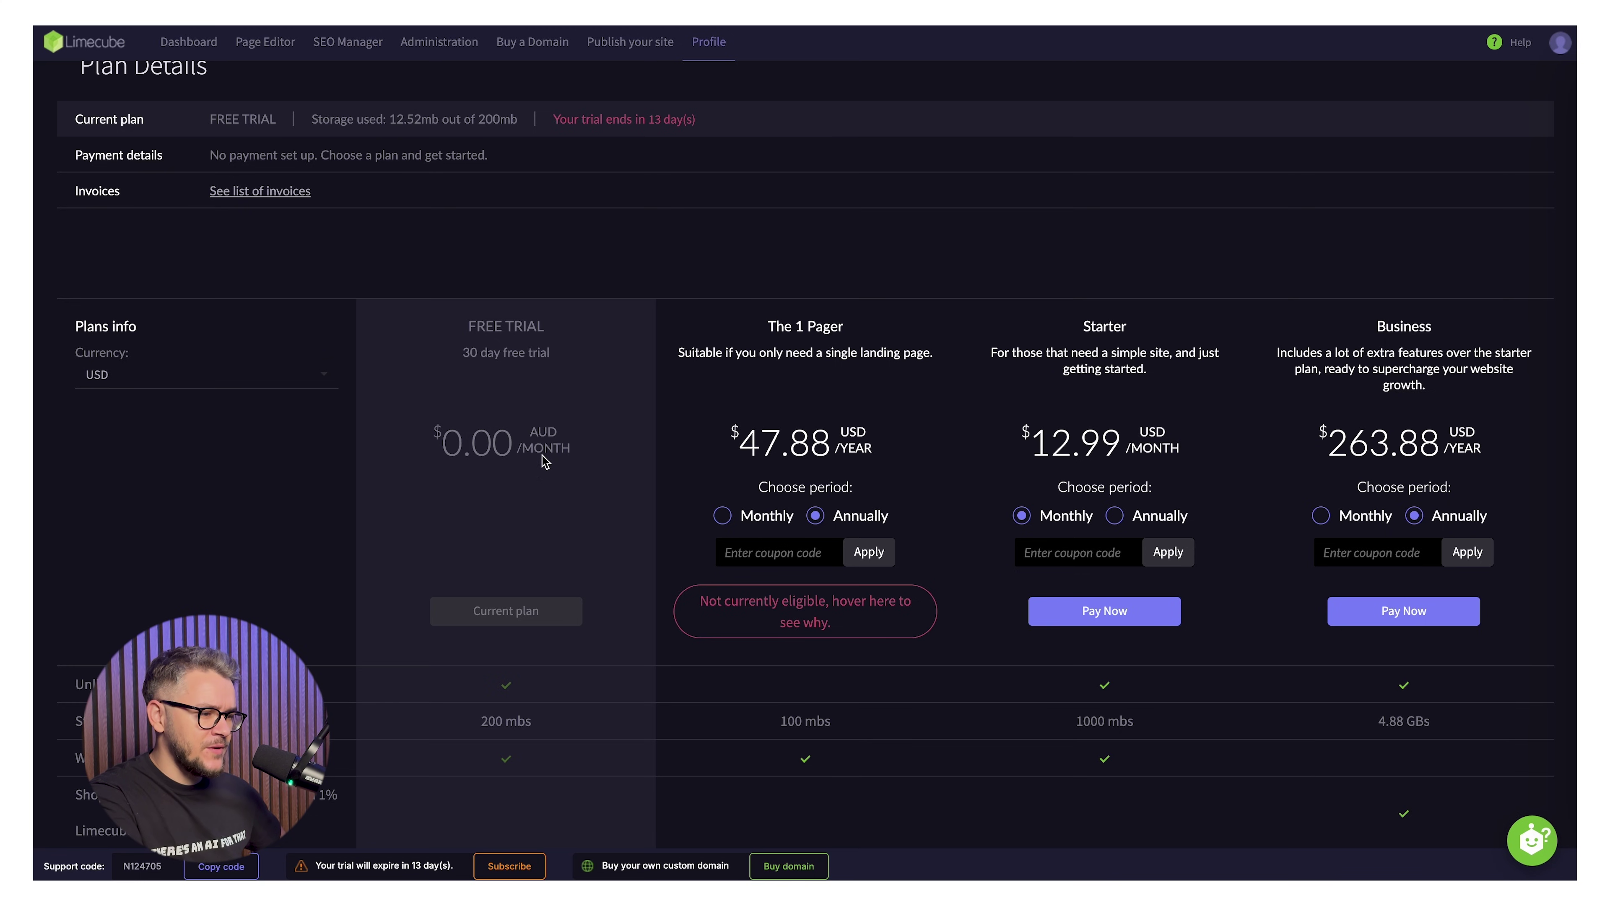
left_click_drag(855, 447, 881, 442)
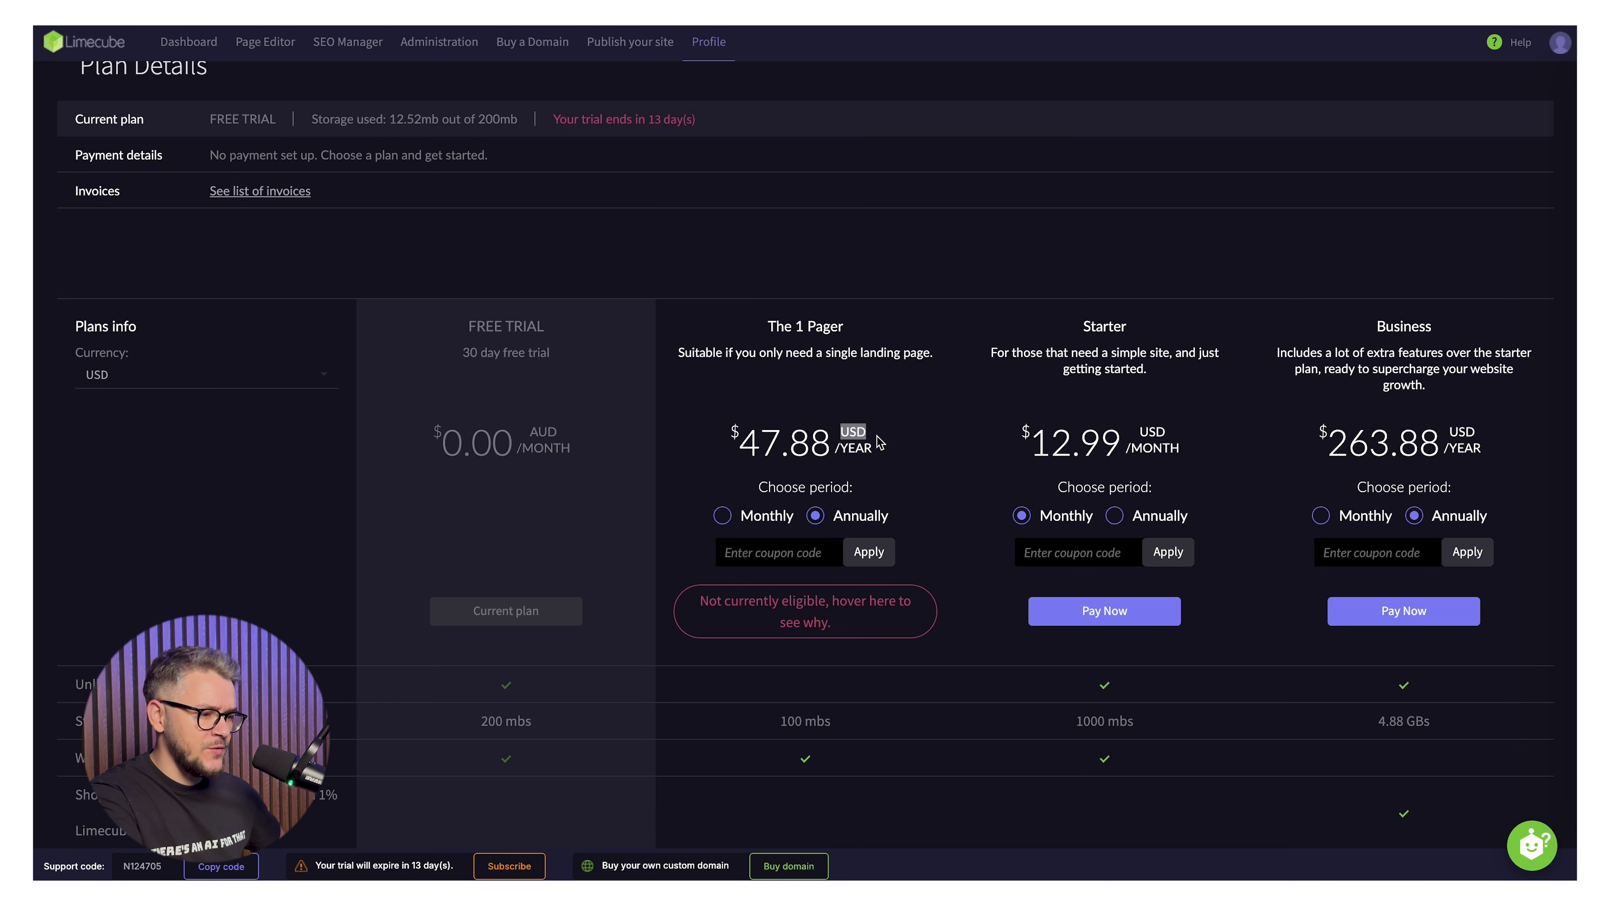
left_click(900, 442)
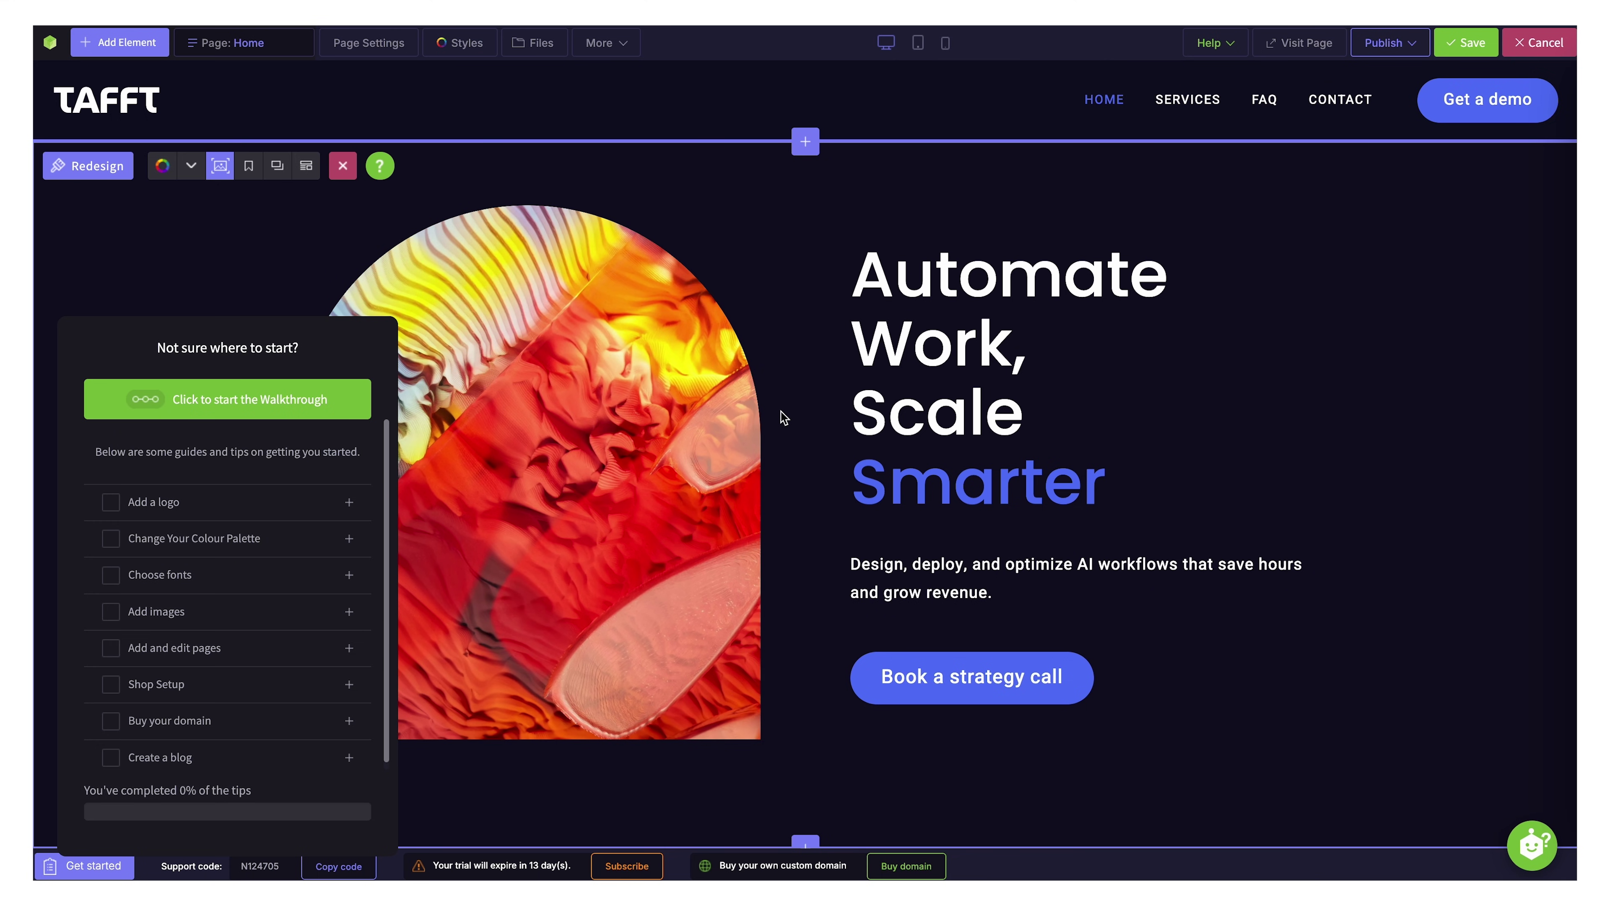
Scroll through the TAFFT home page in the Limecube page editor.
scroll(789, 466, "down", 5)
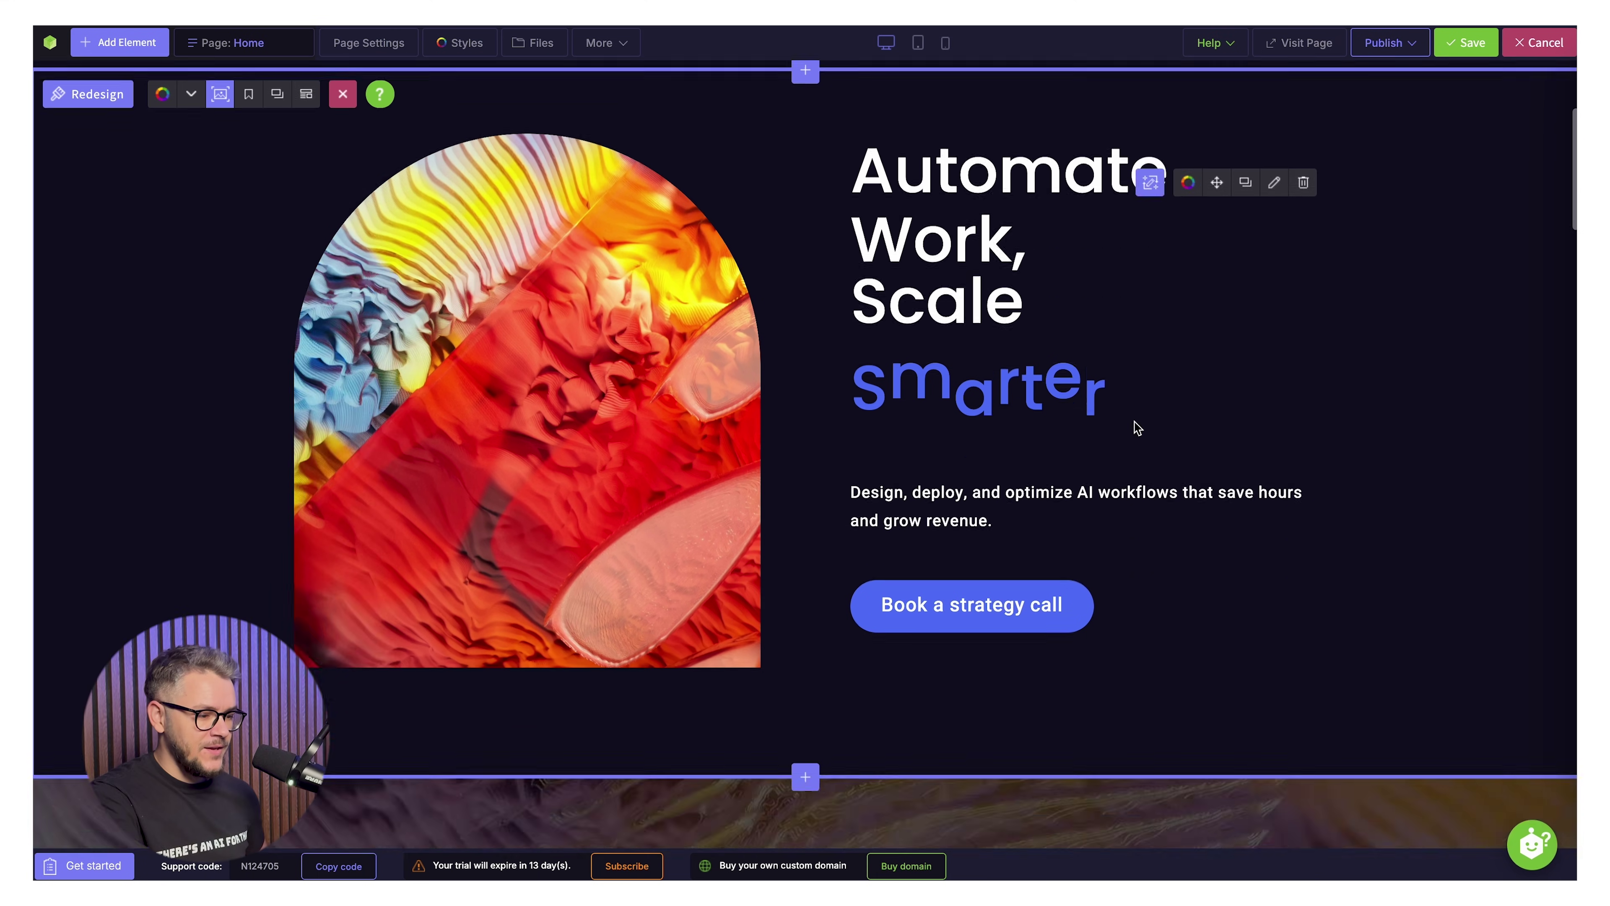
scroll(1136, 428, "down", 10)
scroll(1136, 428, "down", 10)
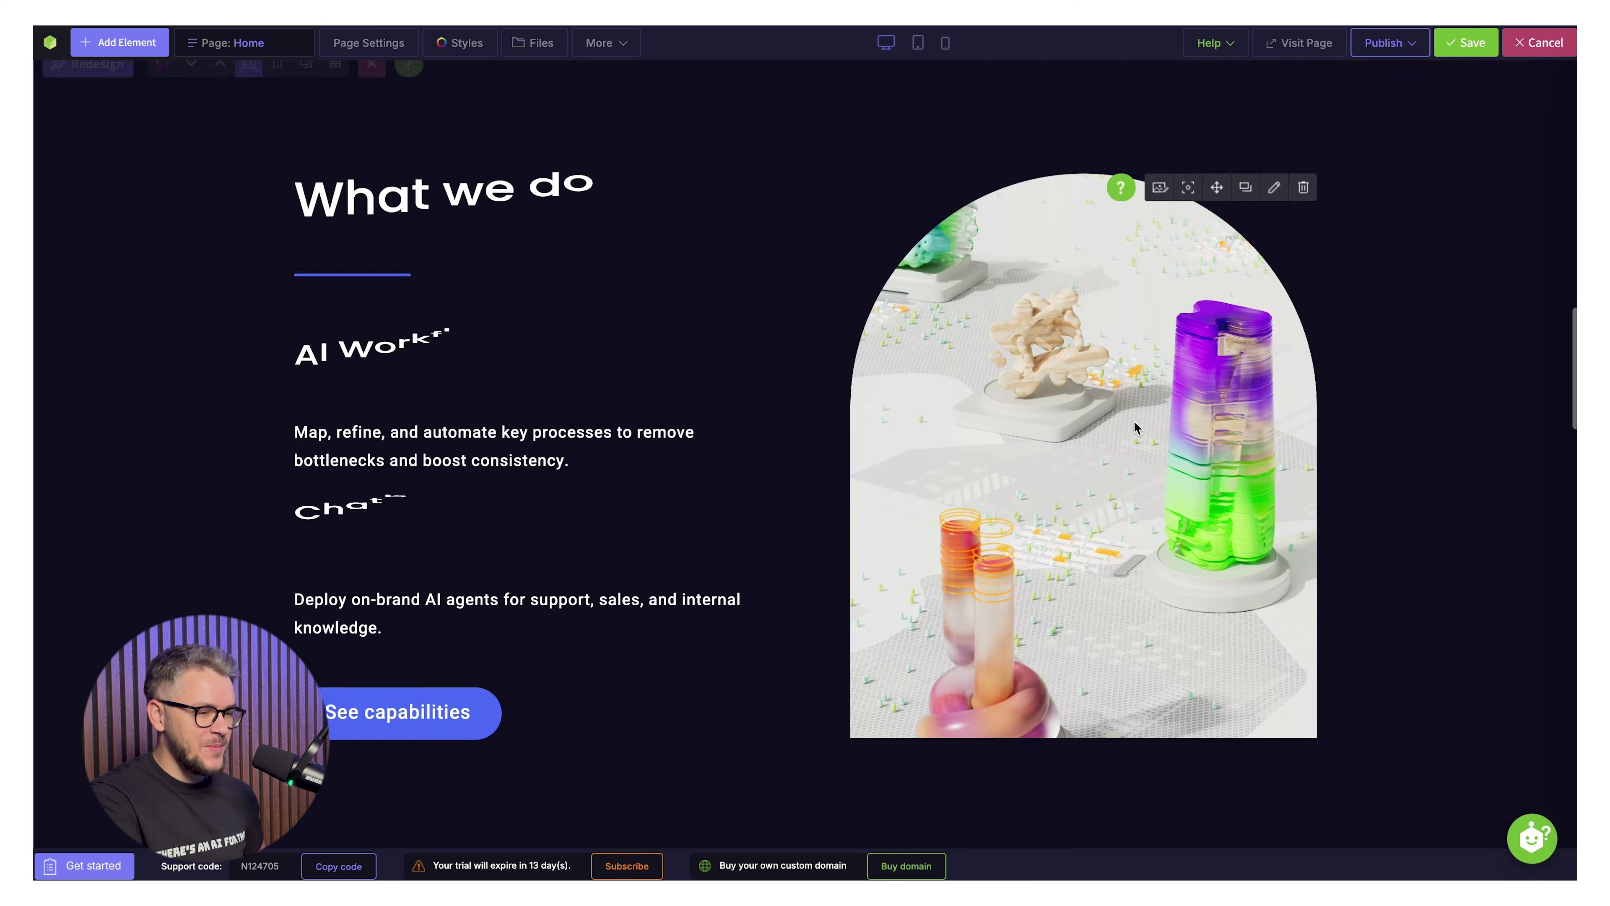
scroll(1135, 428, "up", 1)
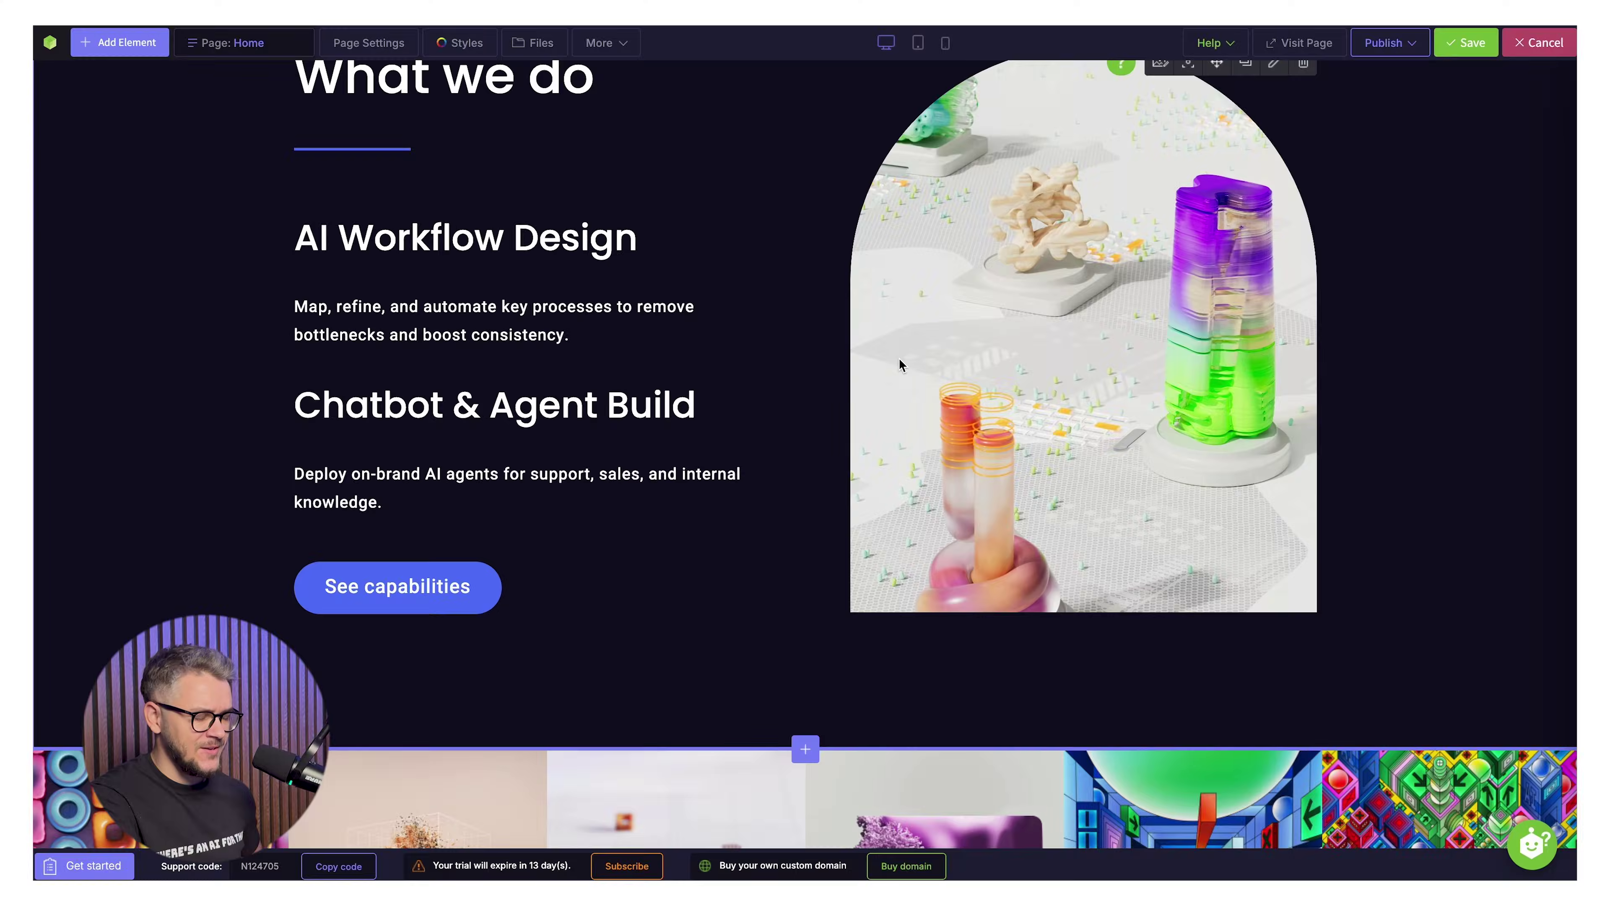
scroll(898, 360, "up", 10)
scroll(1091, 158, "up", 2)
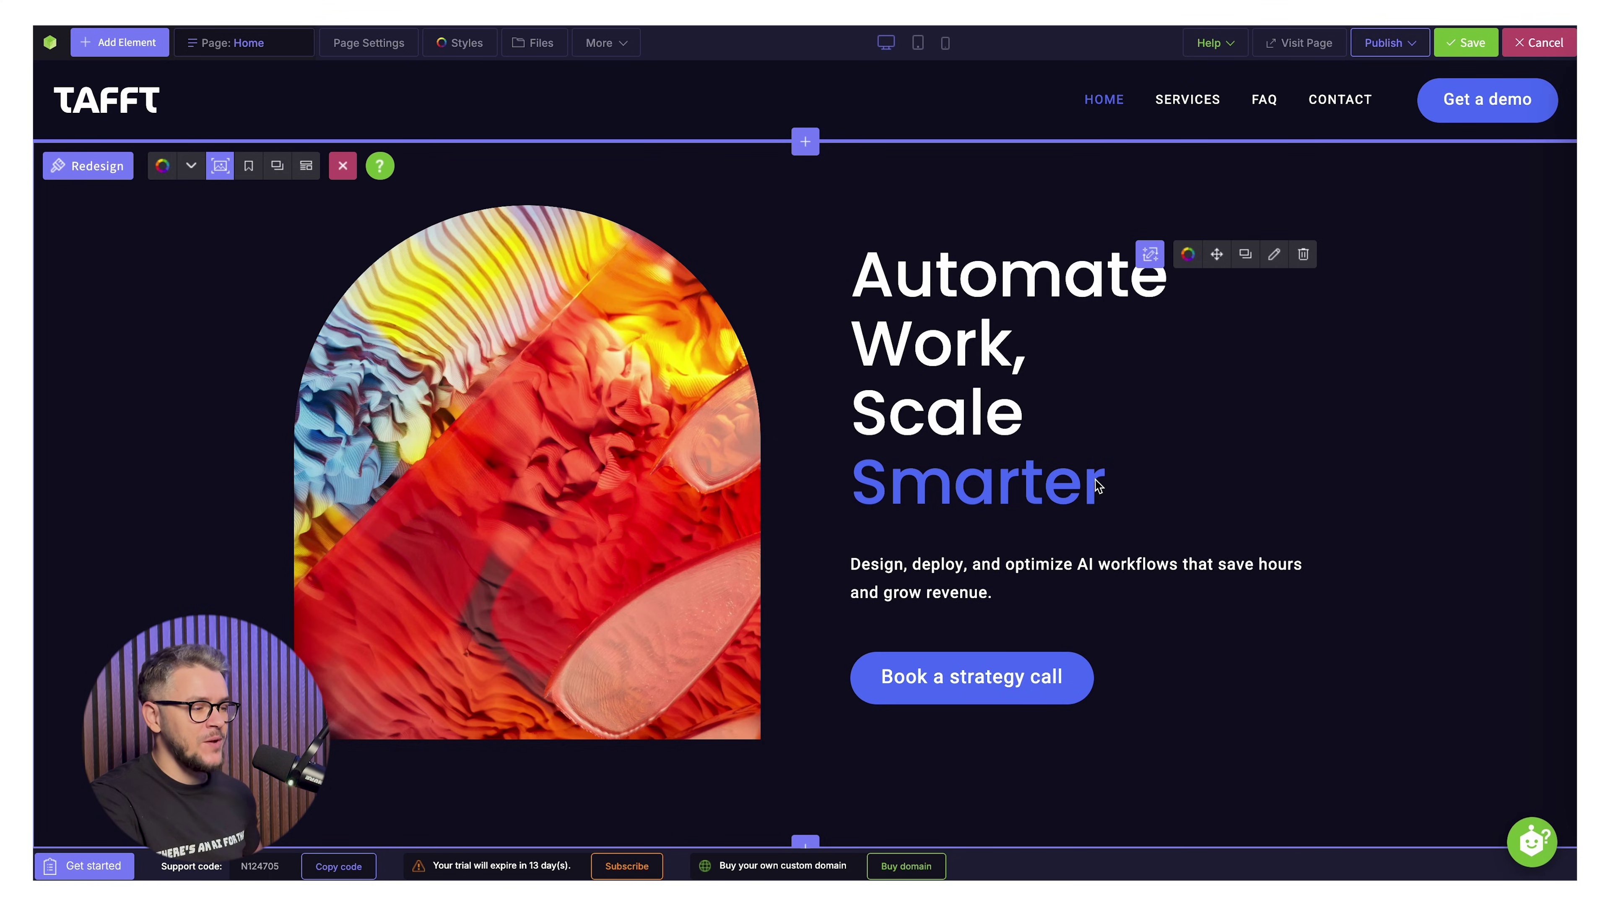
Open SERVICES from the site navigation and scroll through that page.
left_click(1193, 98)
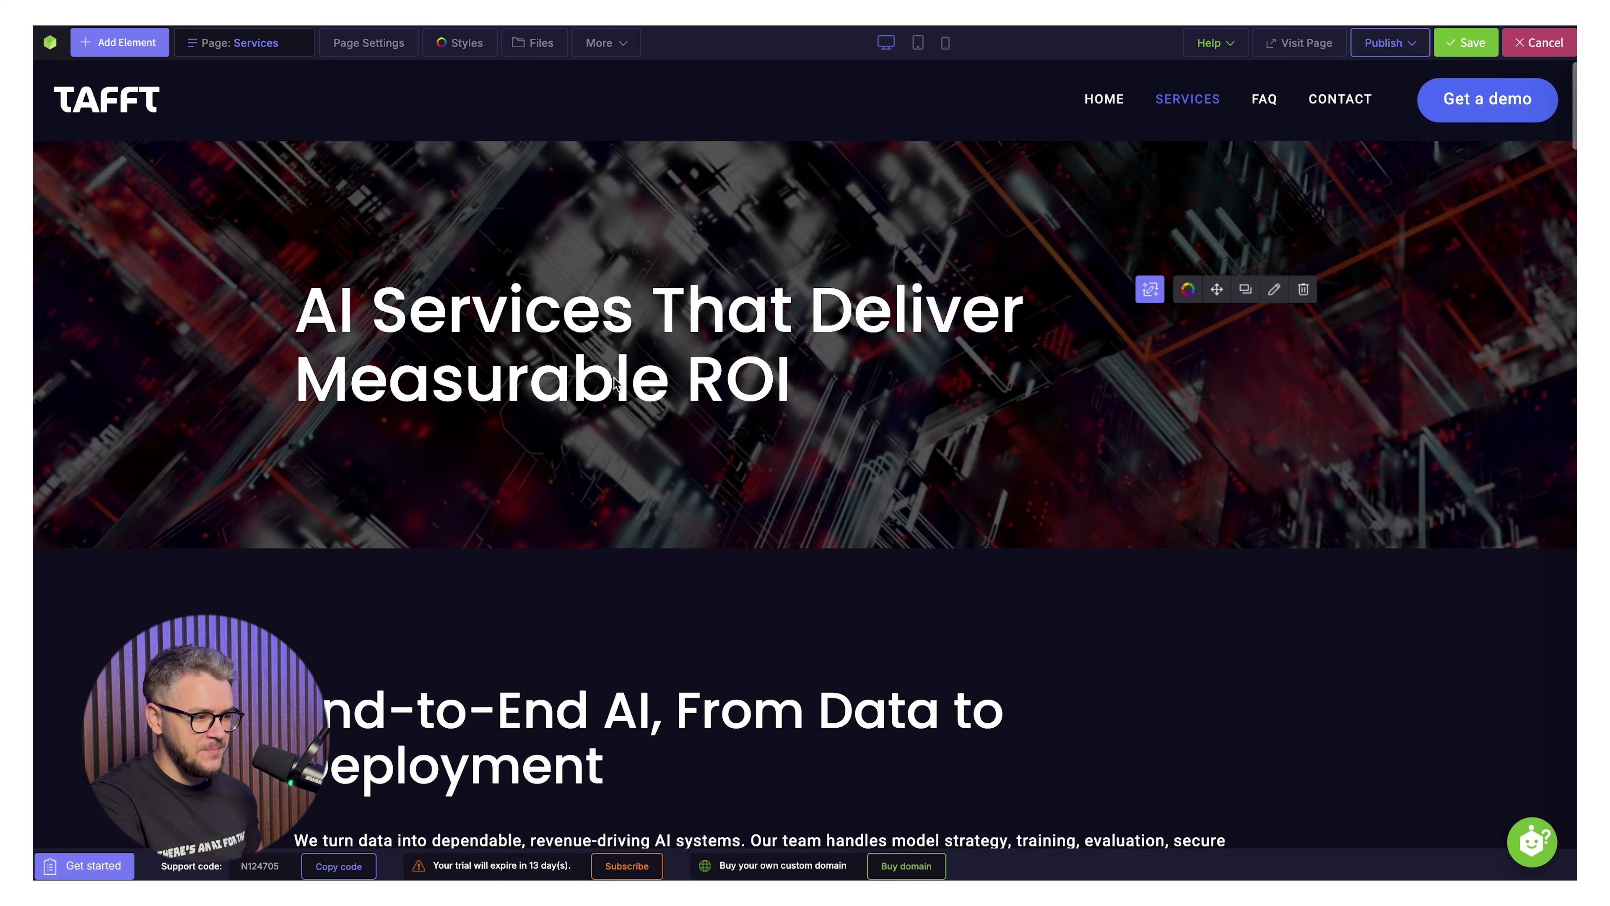
scroll(612, 384, "down", 10)
scroll(616, 383, "down", 3)
scroll(613, 381, "up", 12)
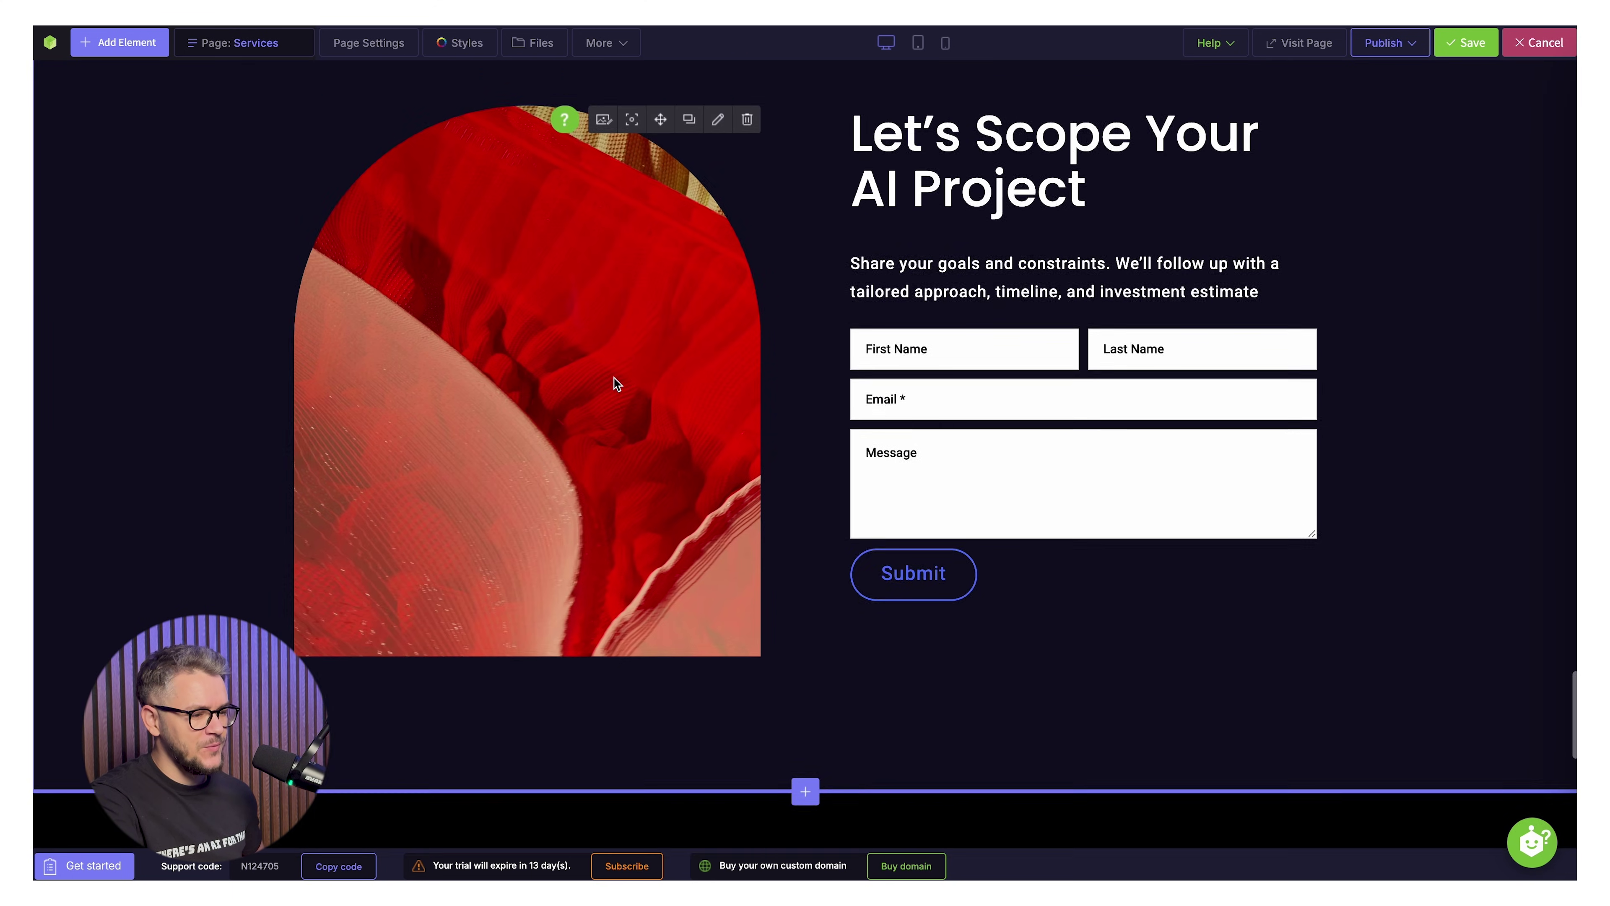
scroll(830, 532, "up", 5)
scroll(830, 532, "down", 8)
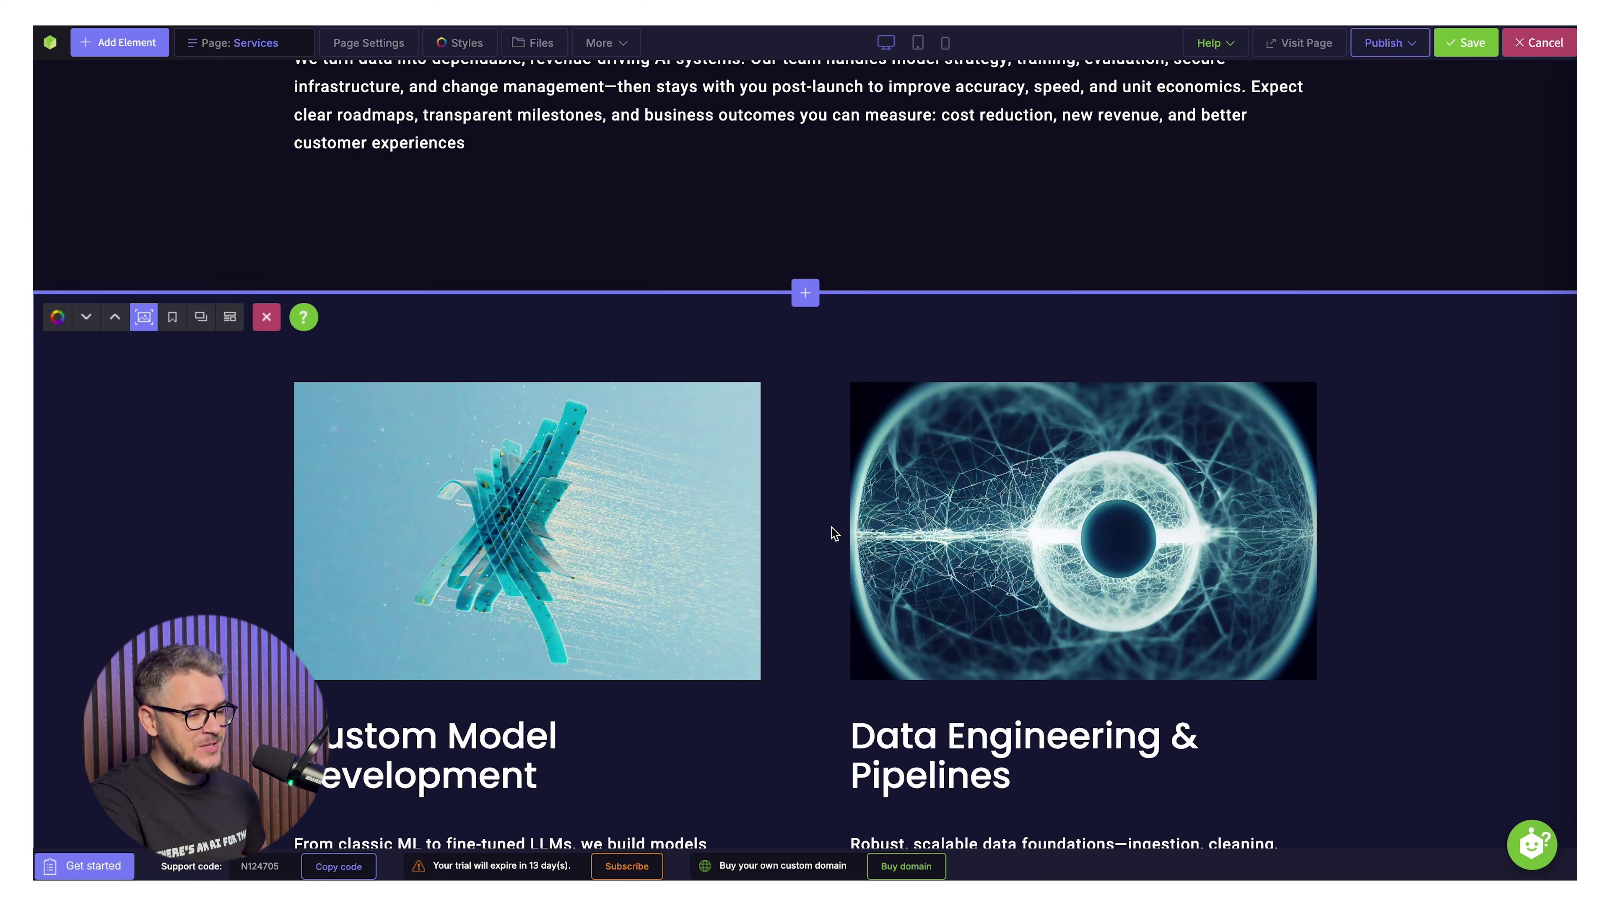
scroll(830, 532, "up", 5)
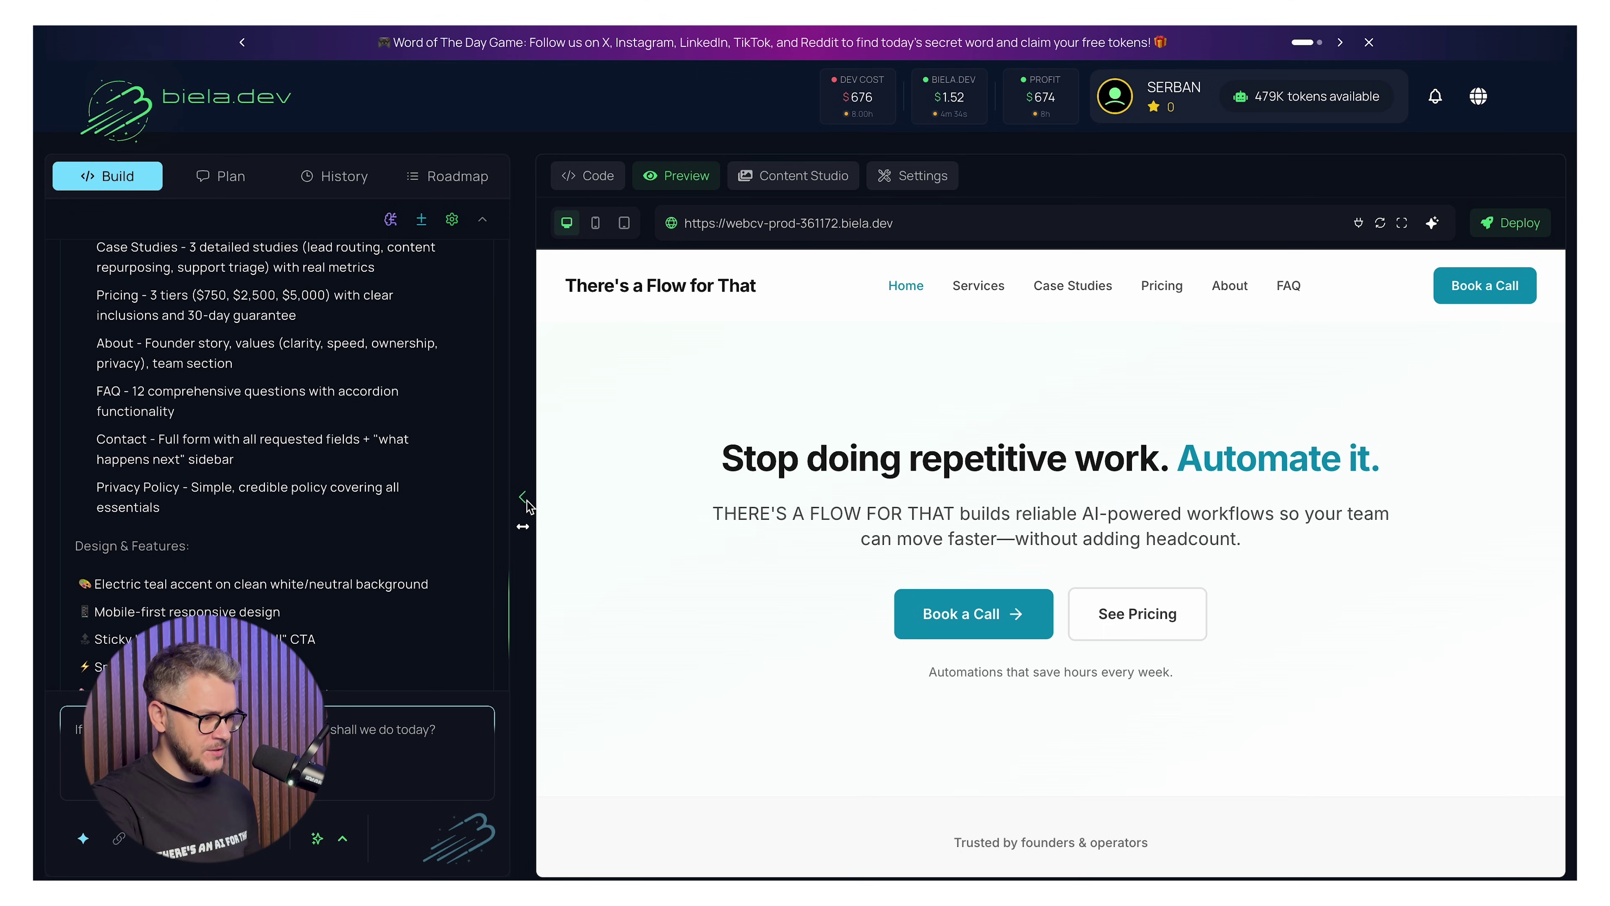
Collapse Biela.dev's Build chat panel so the site preview widens.
left_click(522, 497)
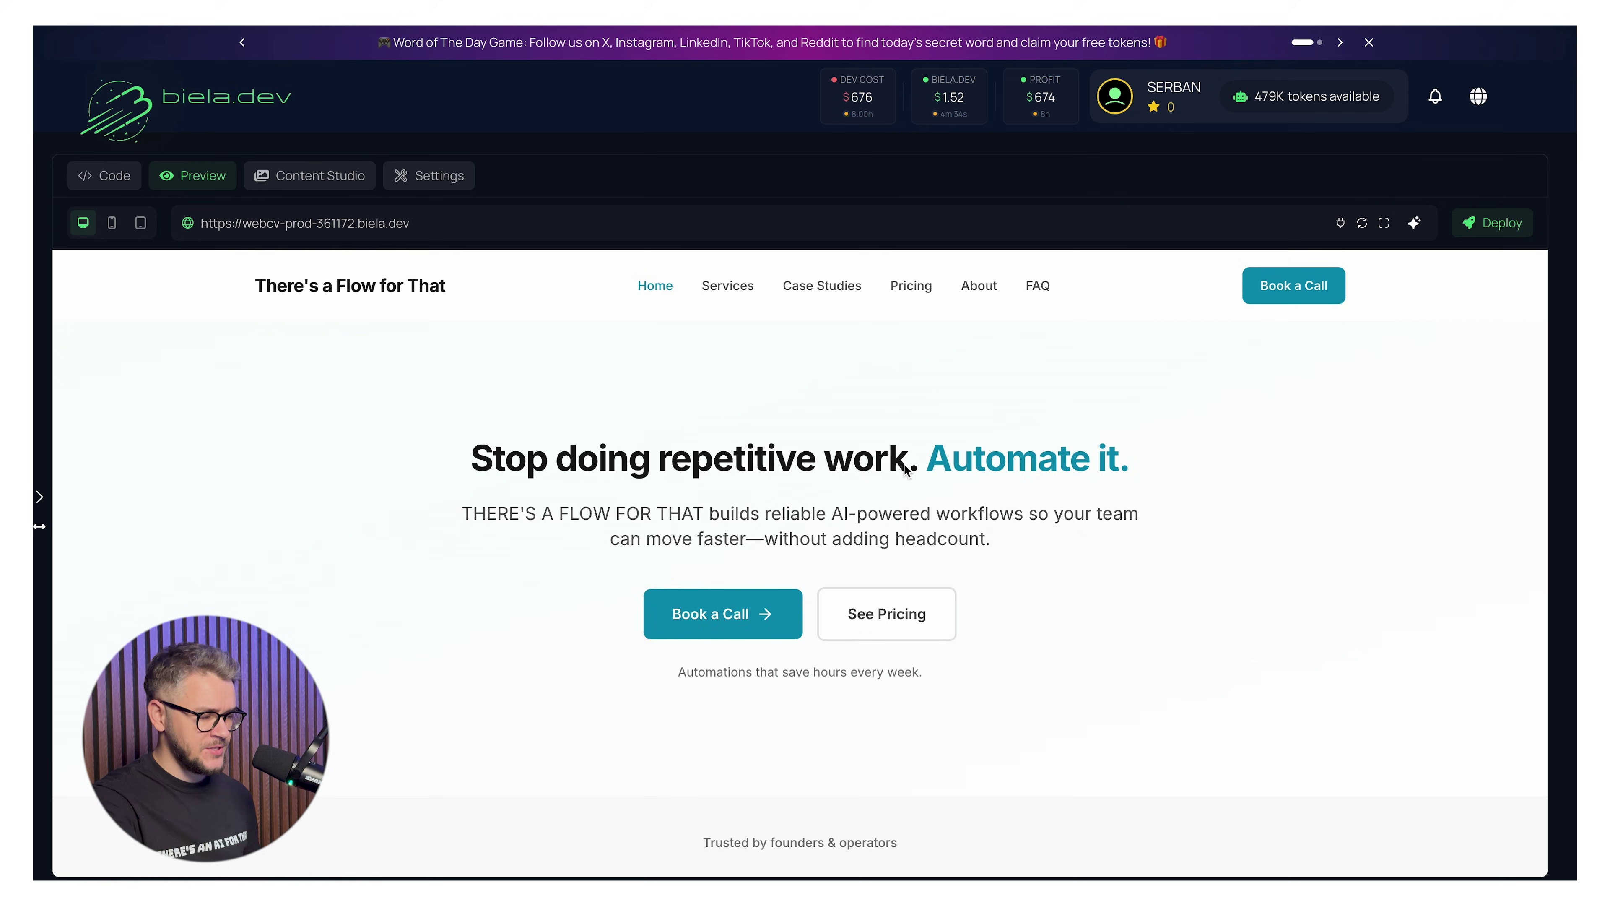
Scroll down through the Case Studies page in the Biela.dev preview.
scroll(580, 545, "down", 3)
scroll(580, 545, "up", 3)
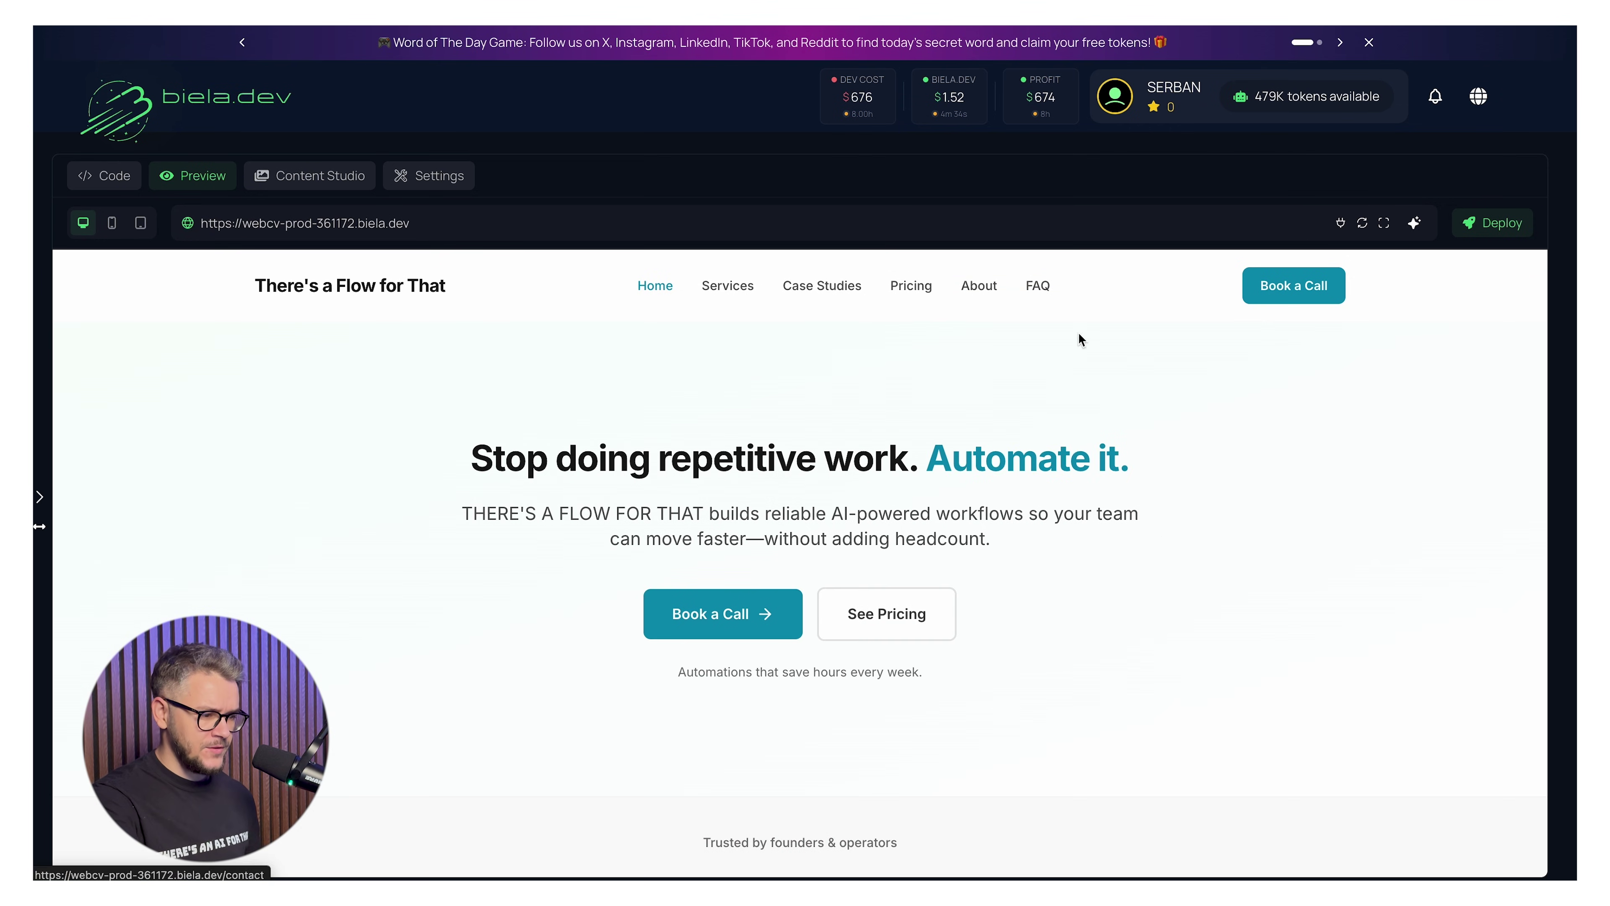
scroll(380, 545, "down", 10)
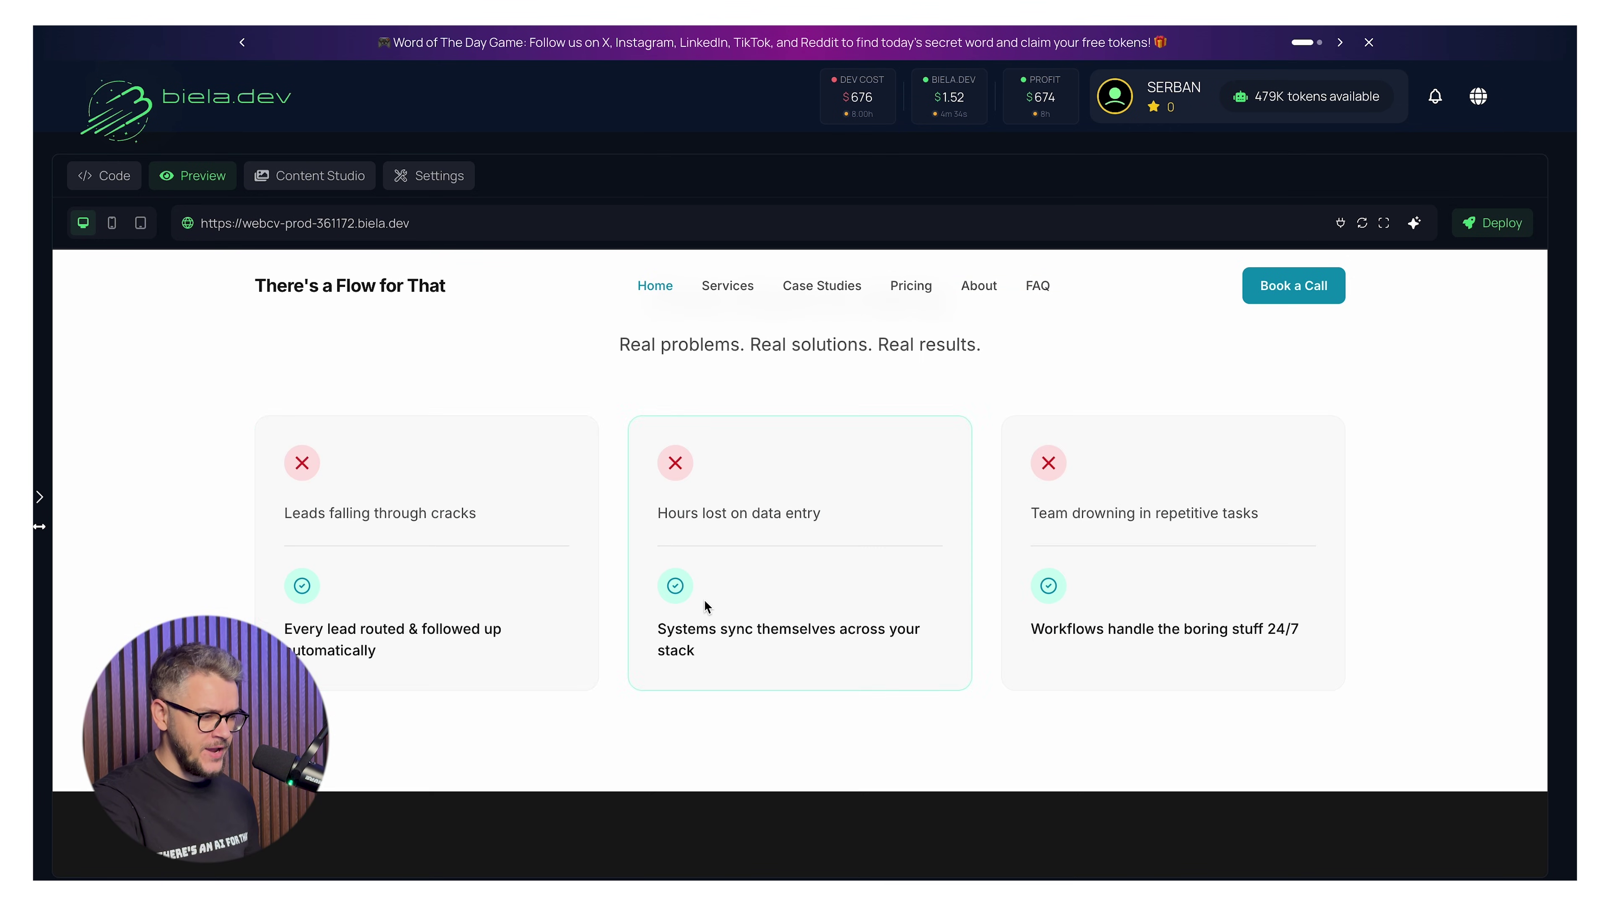
scroll(704, 606, "down", 1)
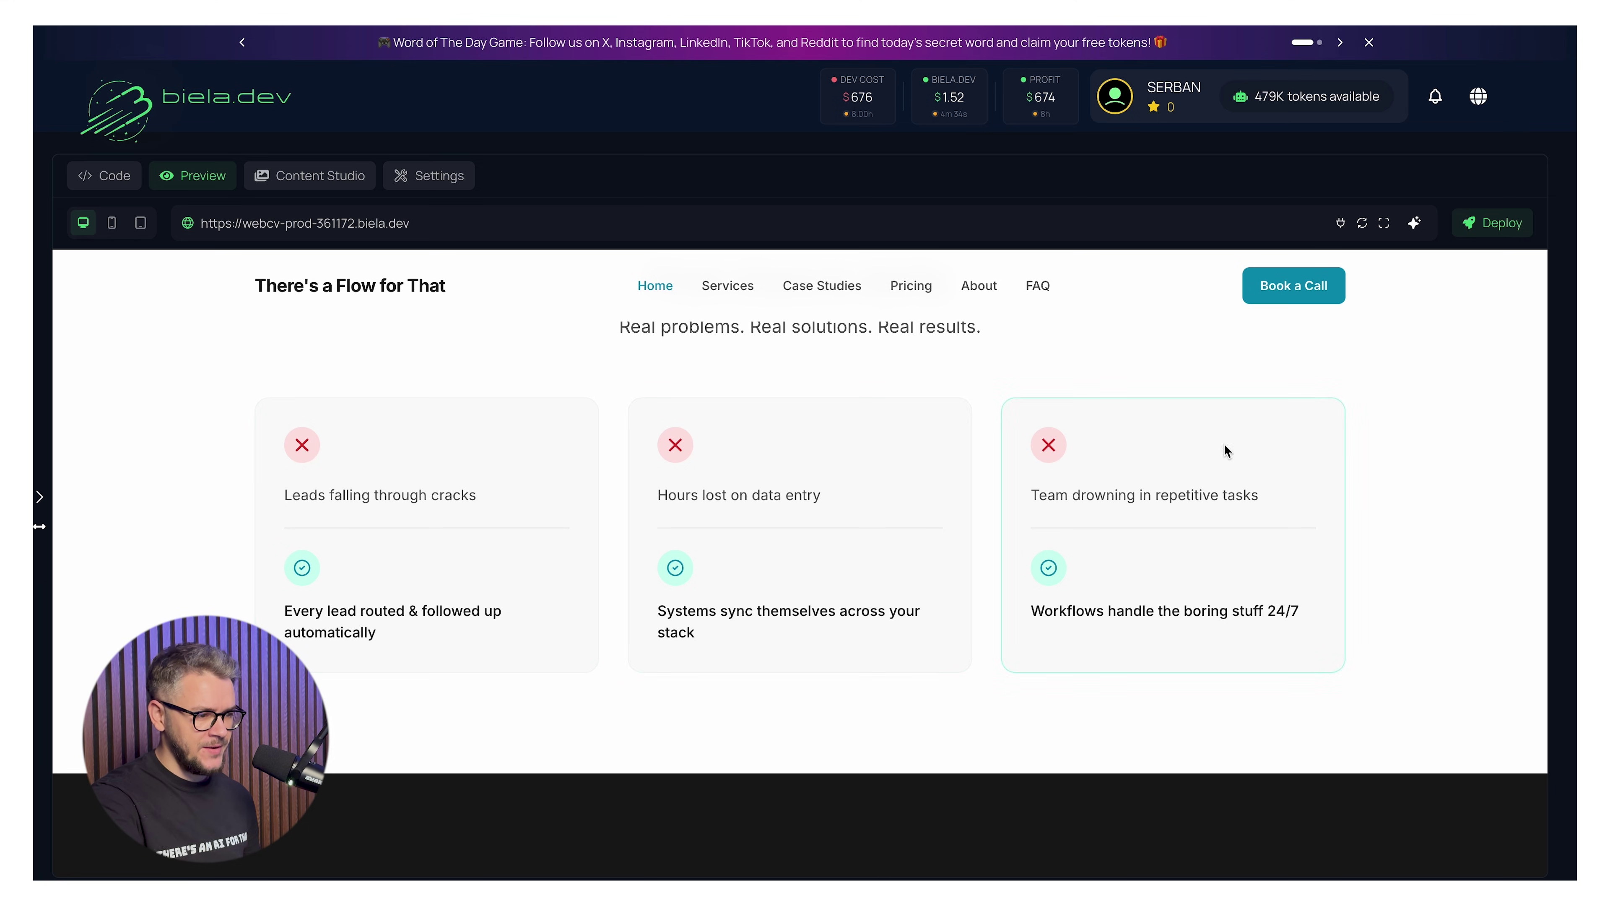
scroll(629, 587, "down", 5)
scroll(1076, 642, "down", 10)
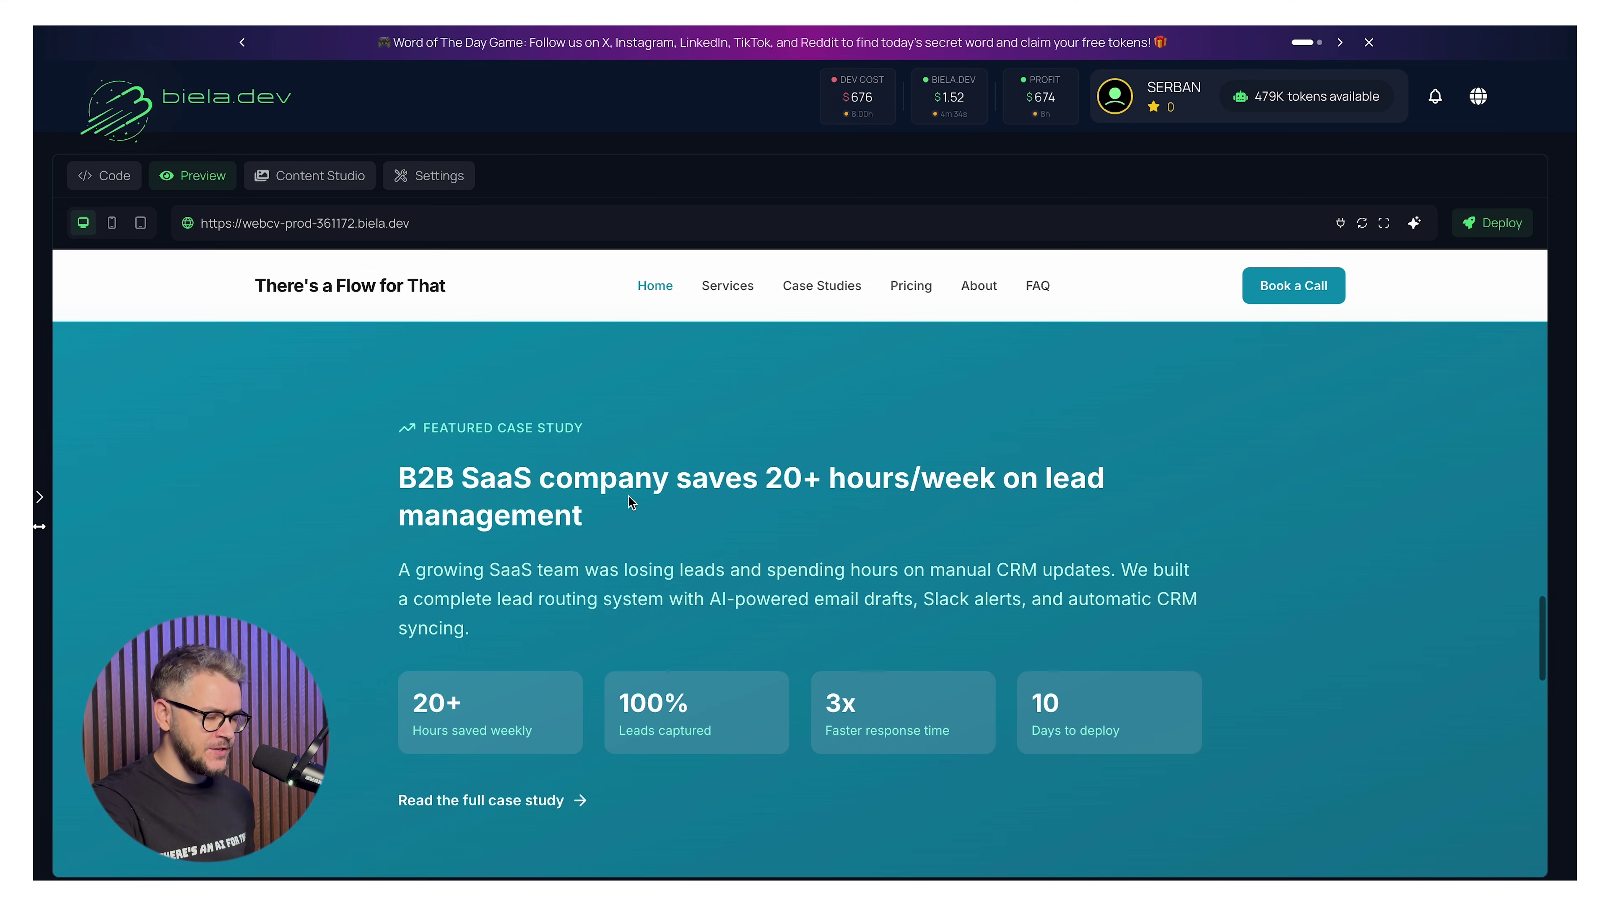
scroll(627, 495, "down", 3)
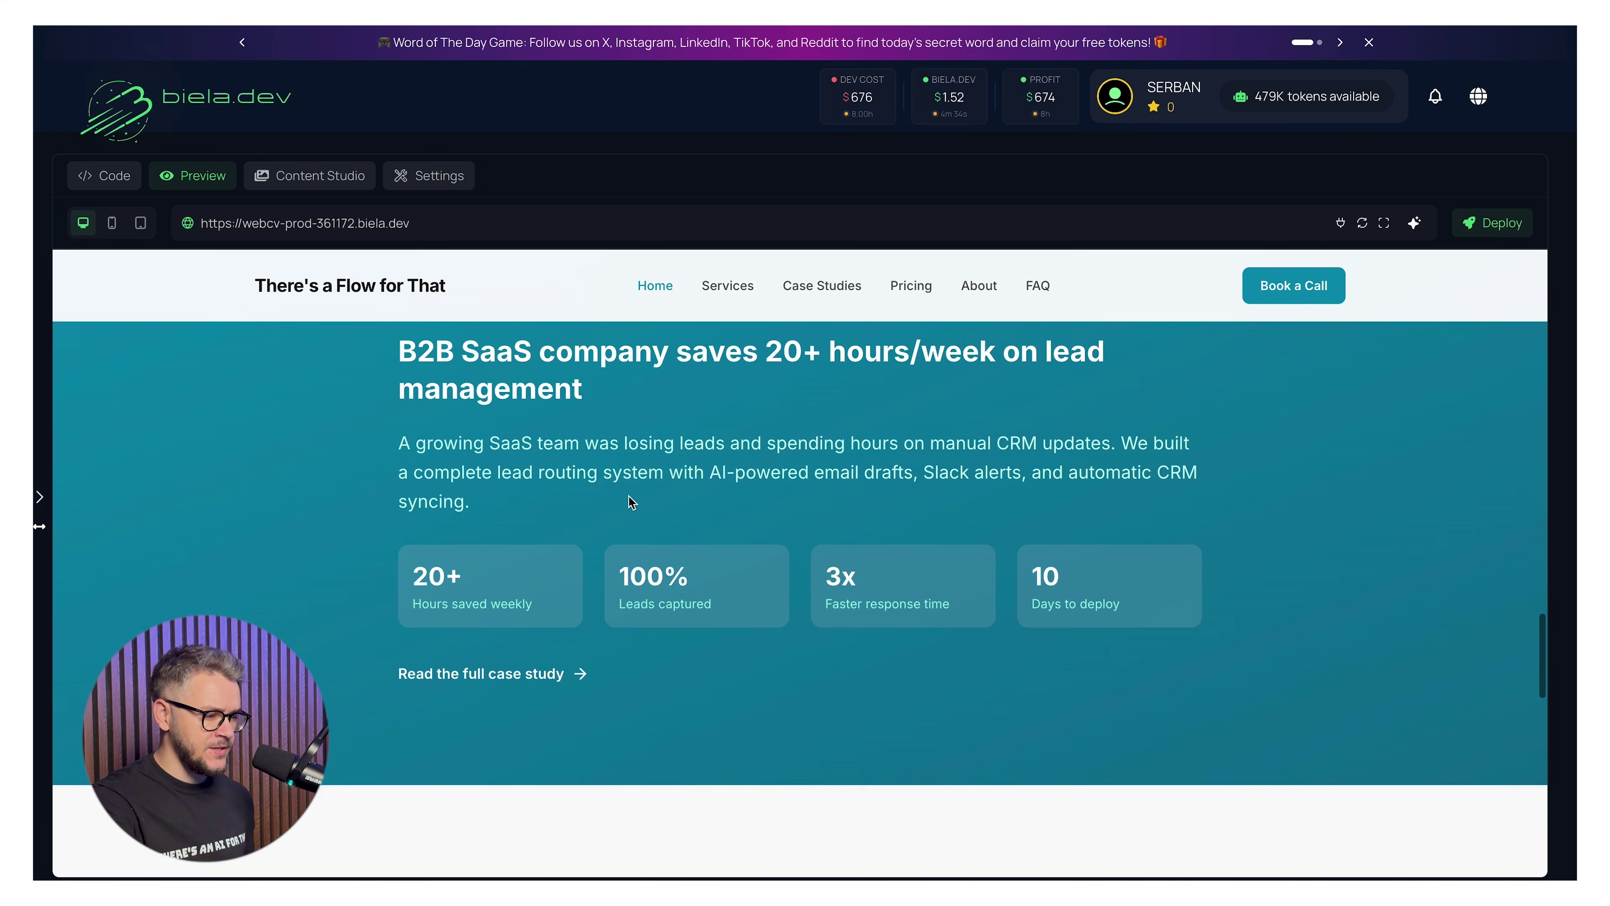
Open a full case study, return to Case Studies, and scroll to the 'Your workflow could be next' banner.
left_click(489, 660)
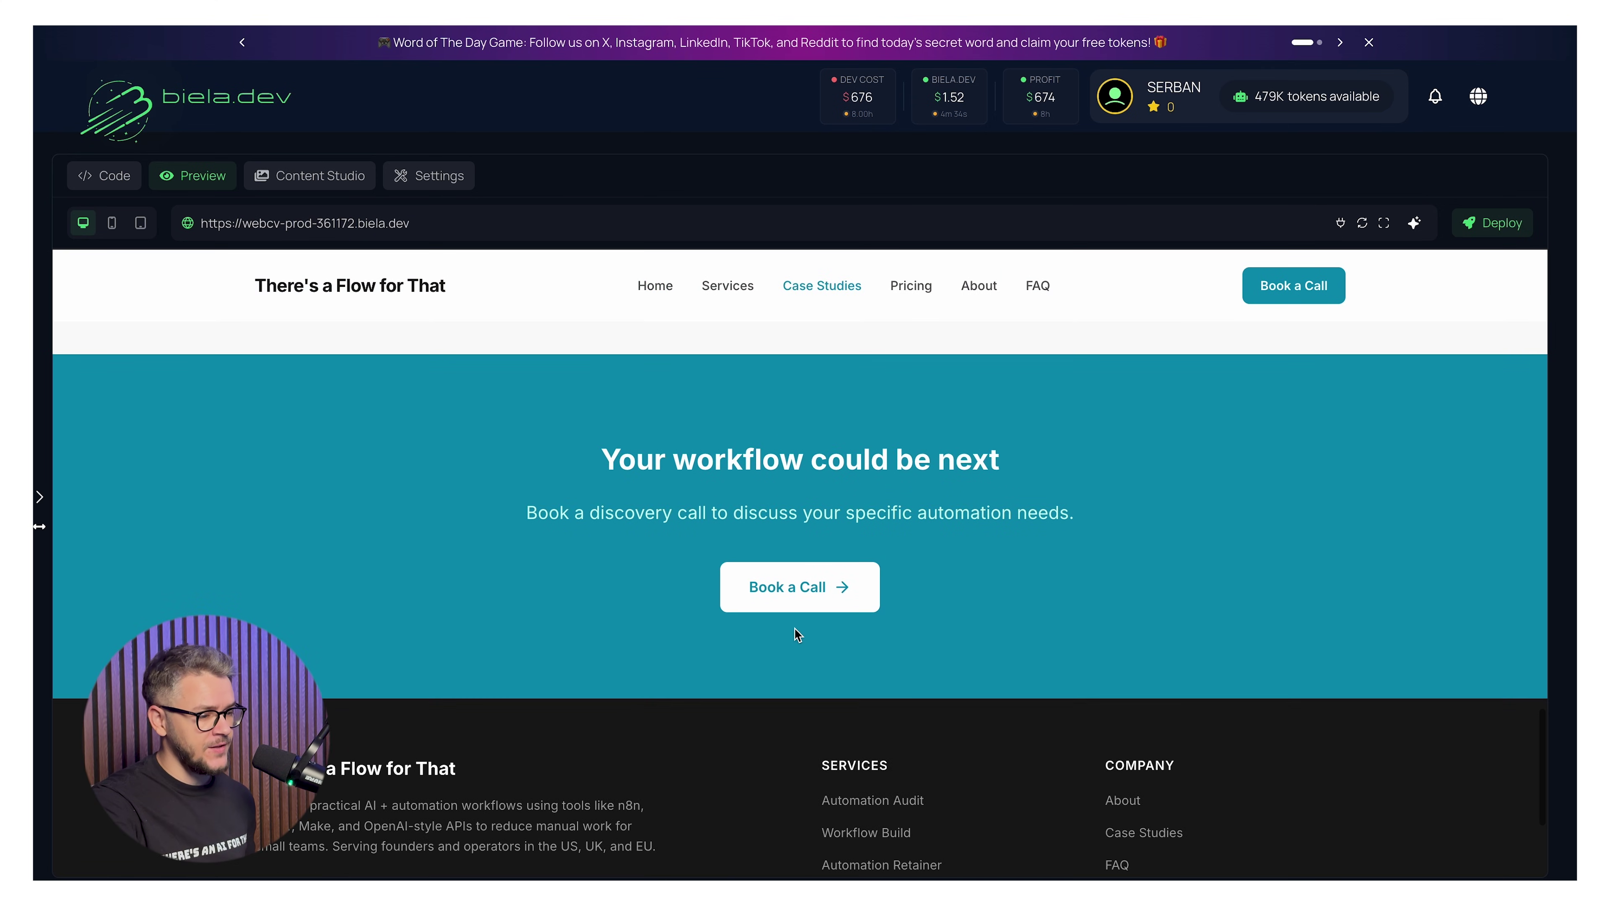
scroll(793, 627, "up", 15)
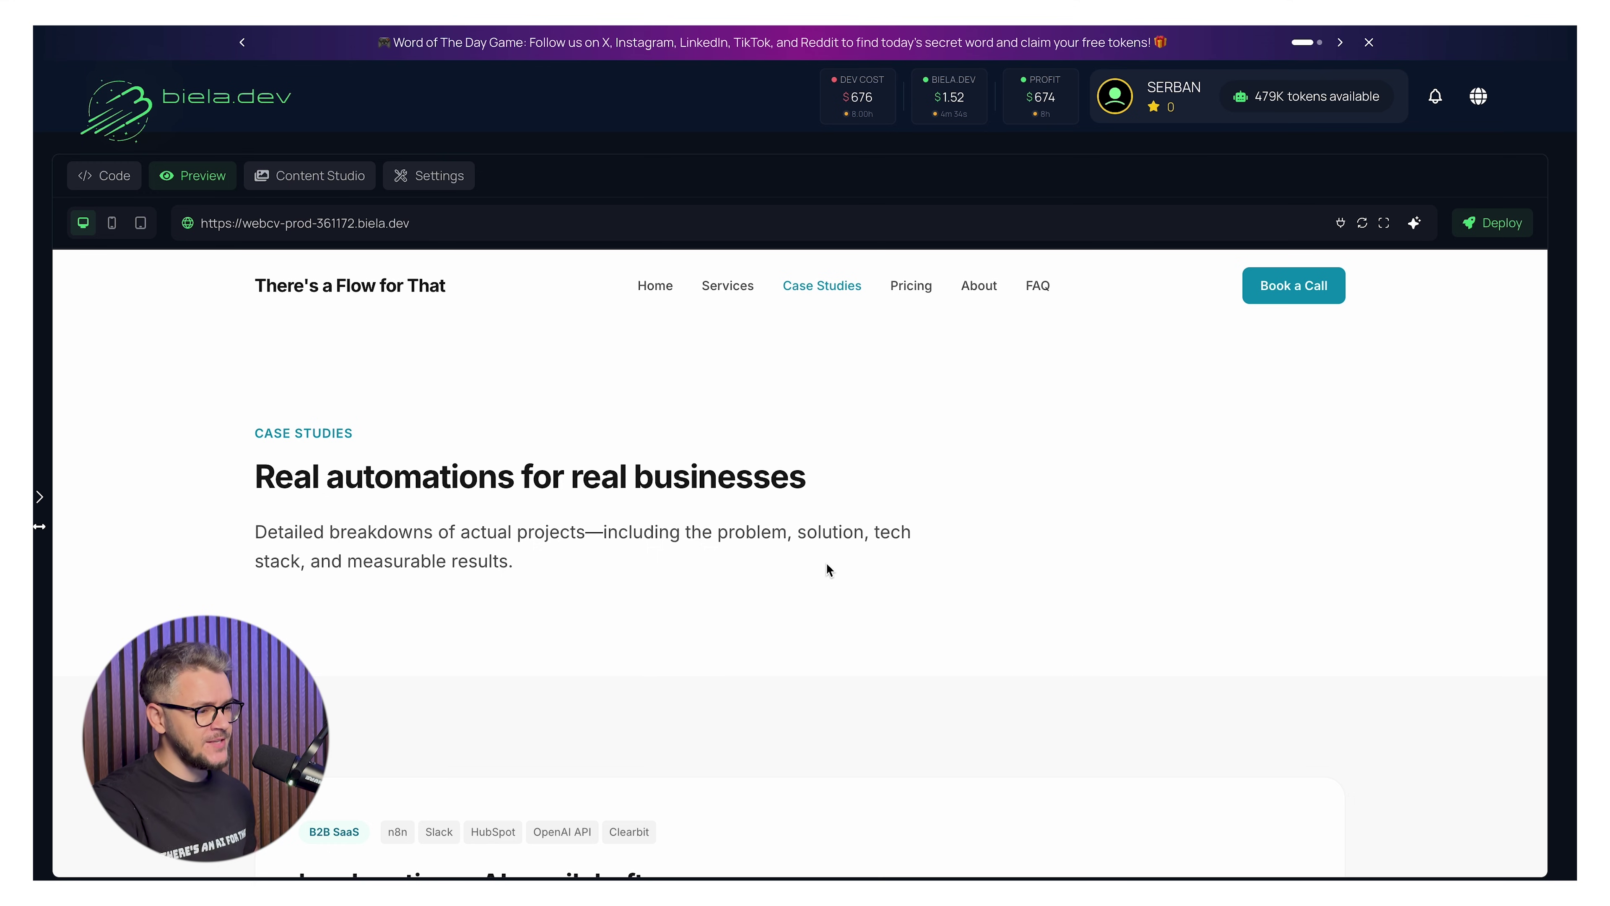
scroll(443, 603, "down", 10)
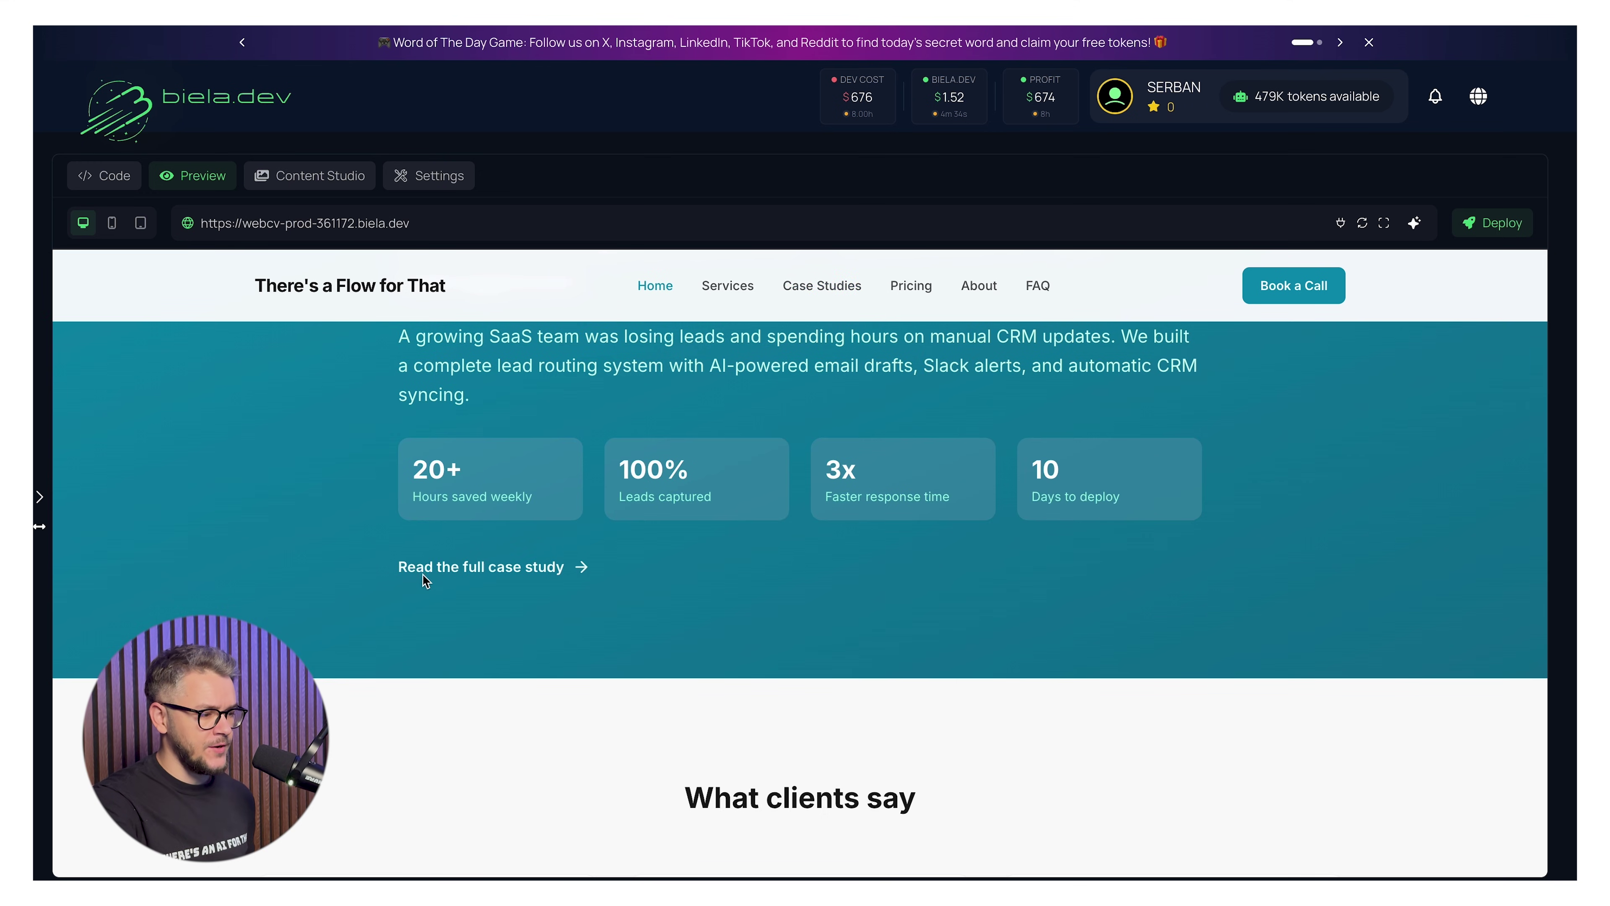
left_click(505, 578)
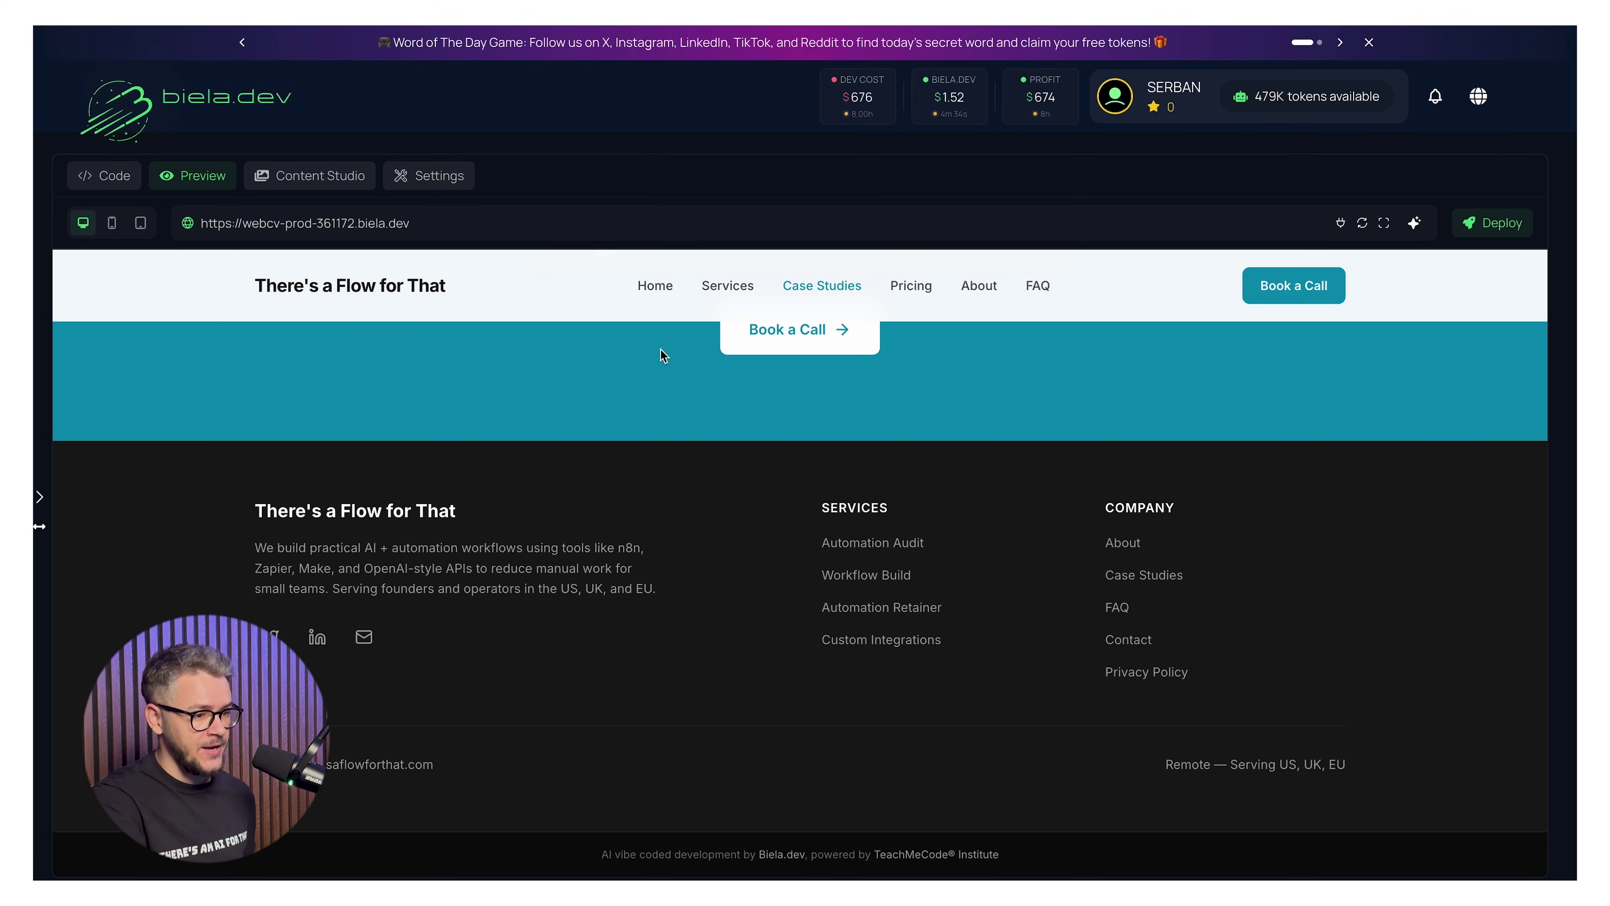
scroll(826, 501, "up", 3)
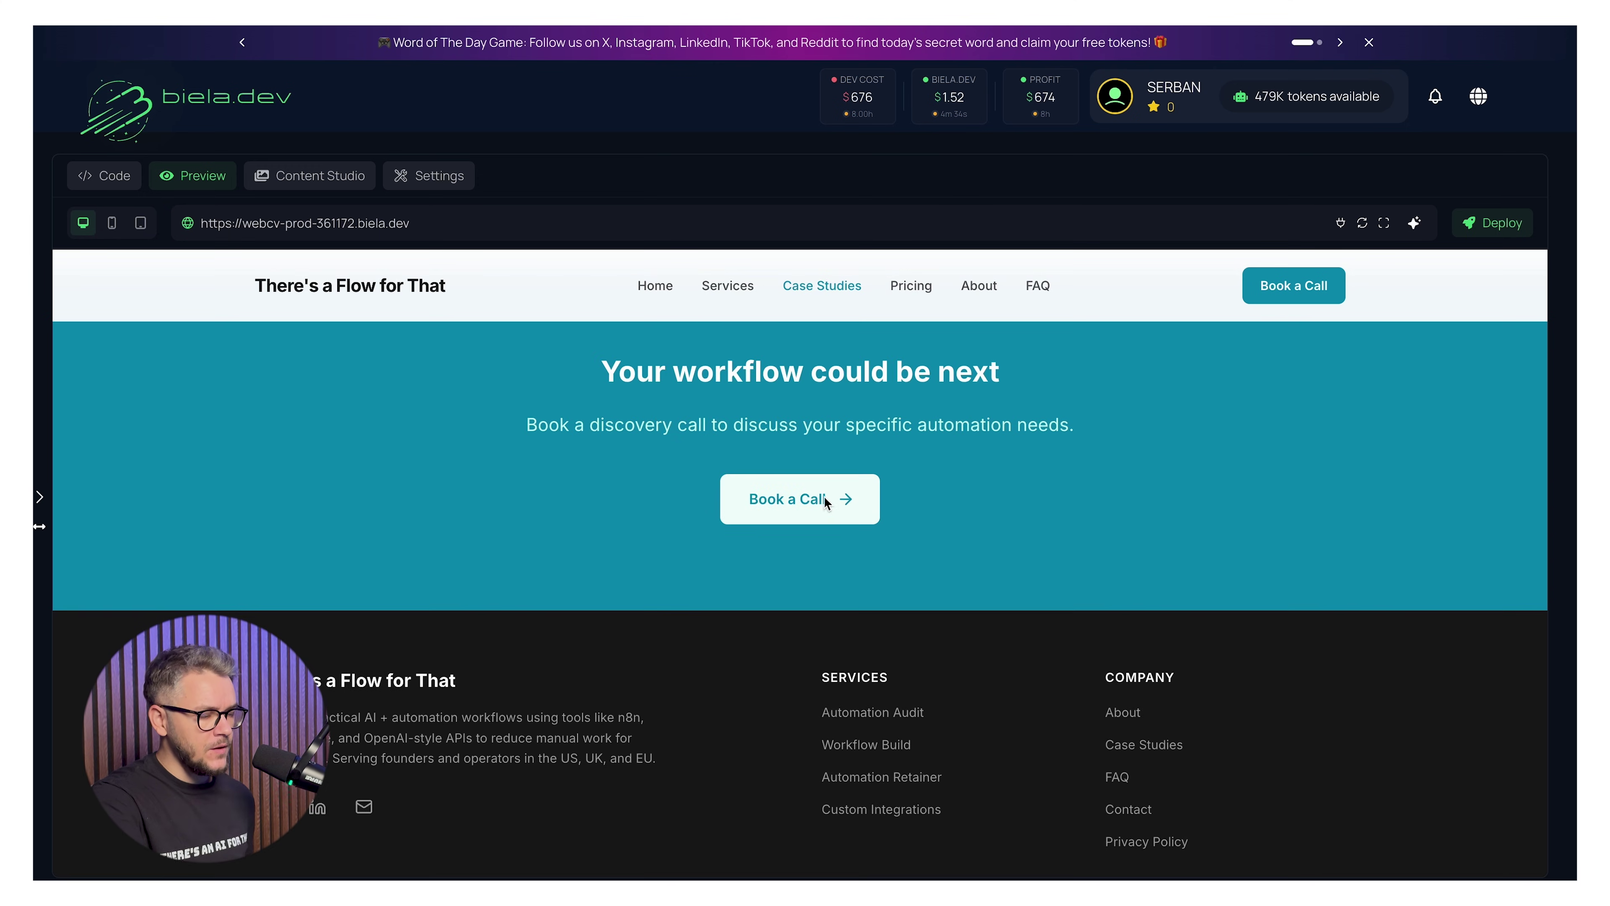
Open the site's Book a Call form and fill in a sample booking request.
left_click(818, 512)
scroll(694, 539, "up", 3)
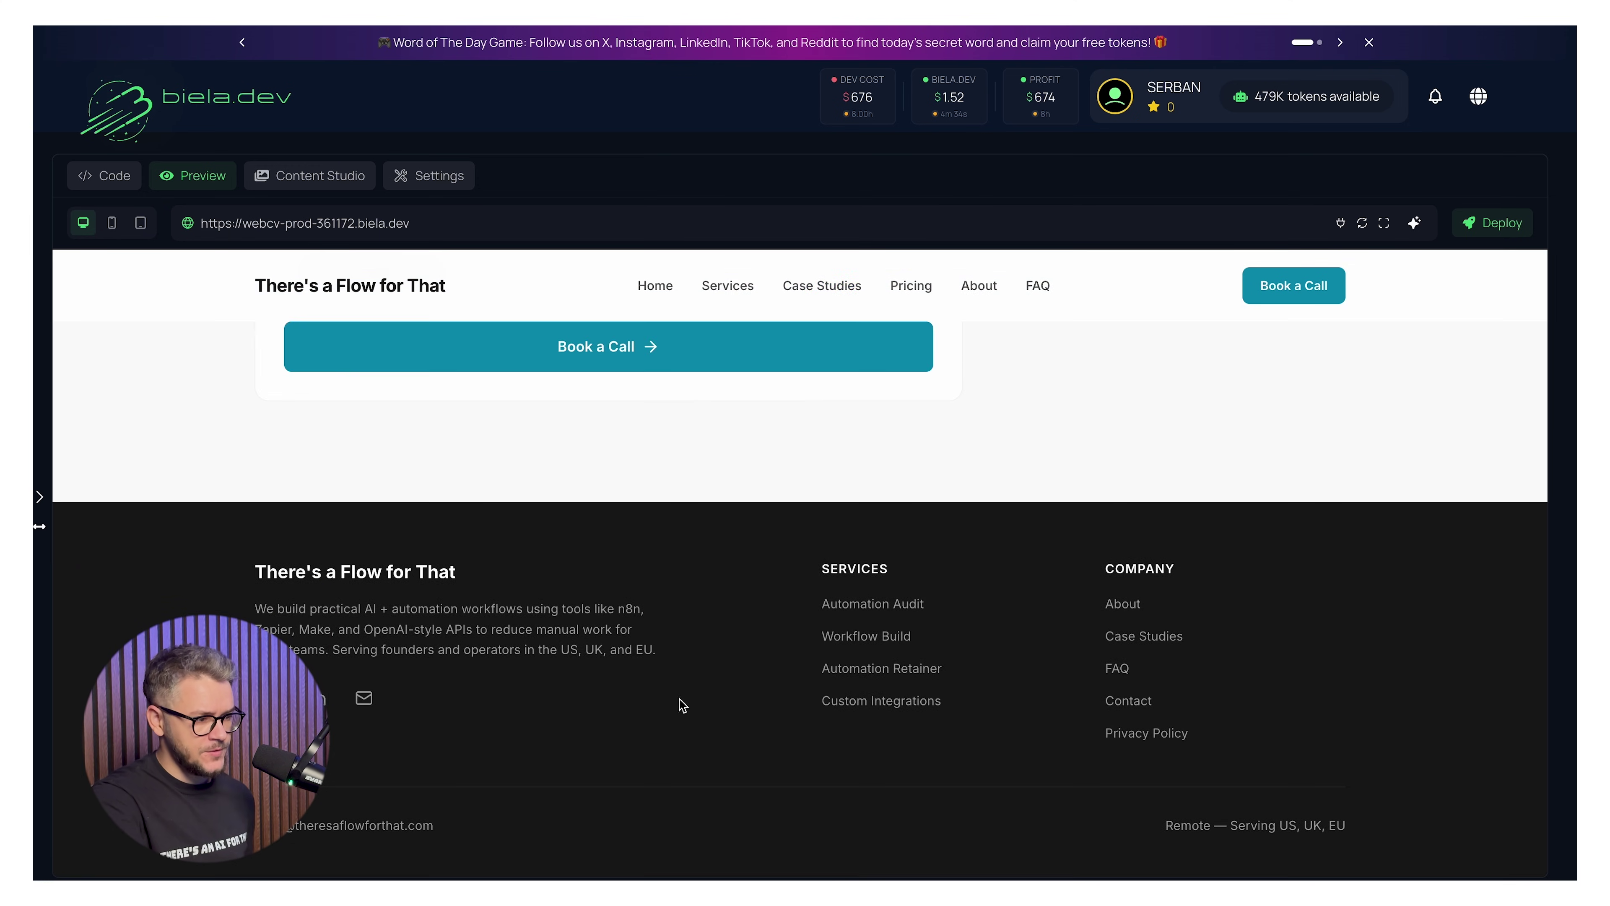
scroll(858, 546, "up", 5)
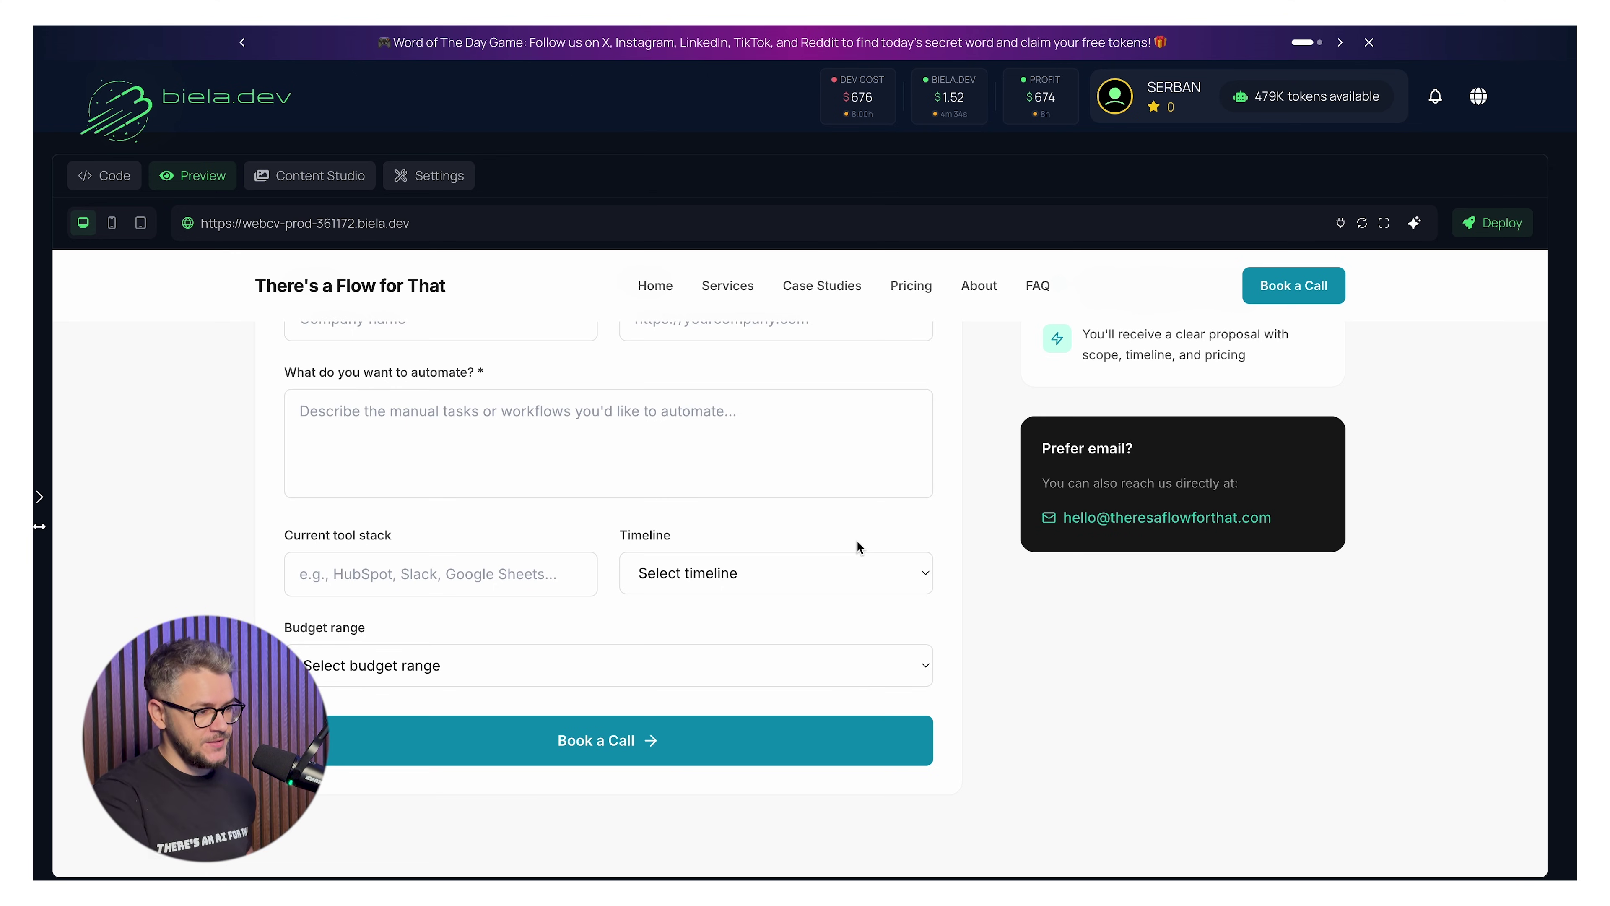
scroll(856, 539, "down", 6)
scroll(942, 643, "up", 6)
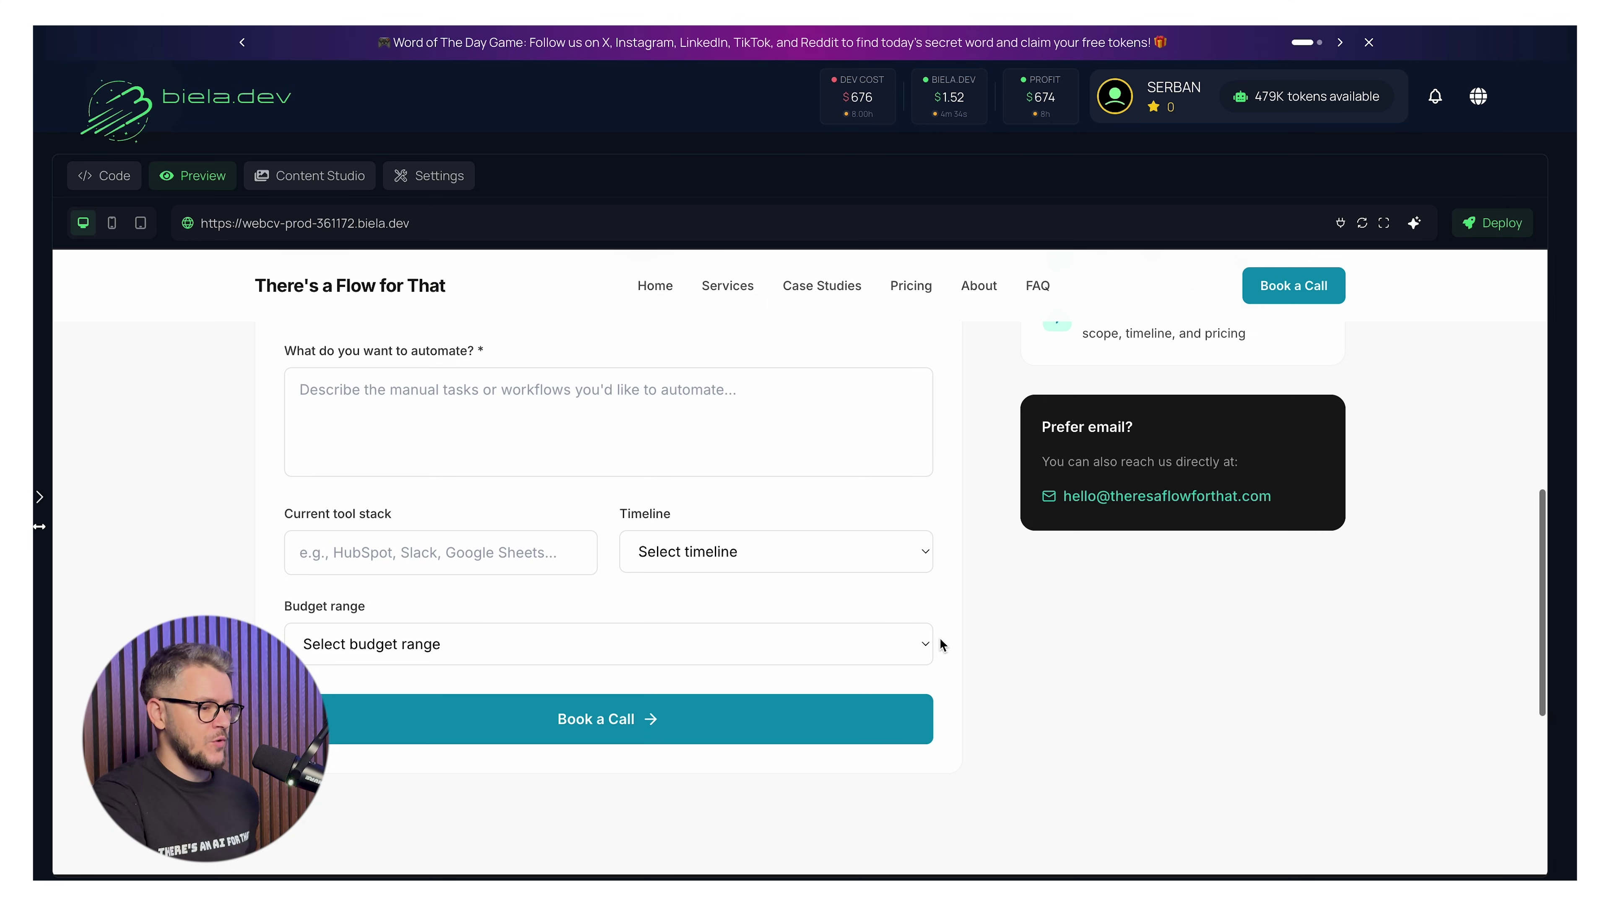
scroll(939, 642, "up", 1)
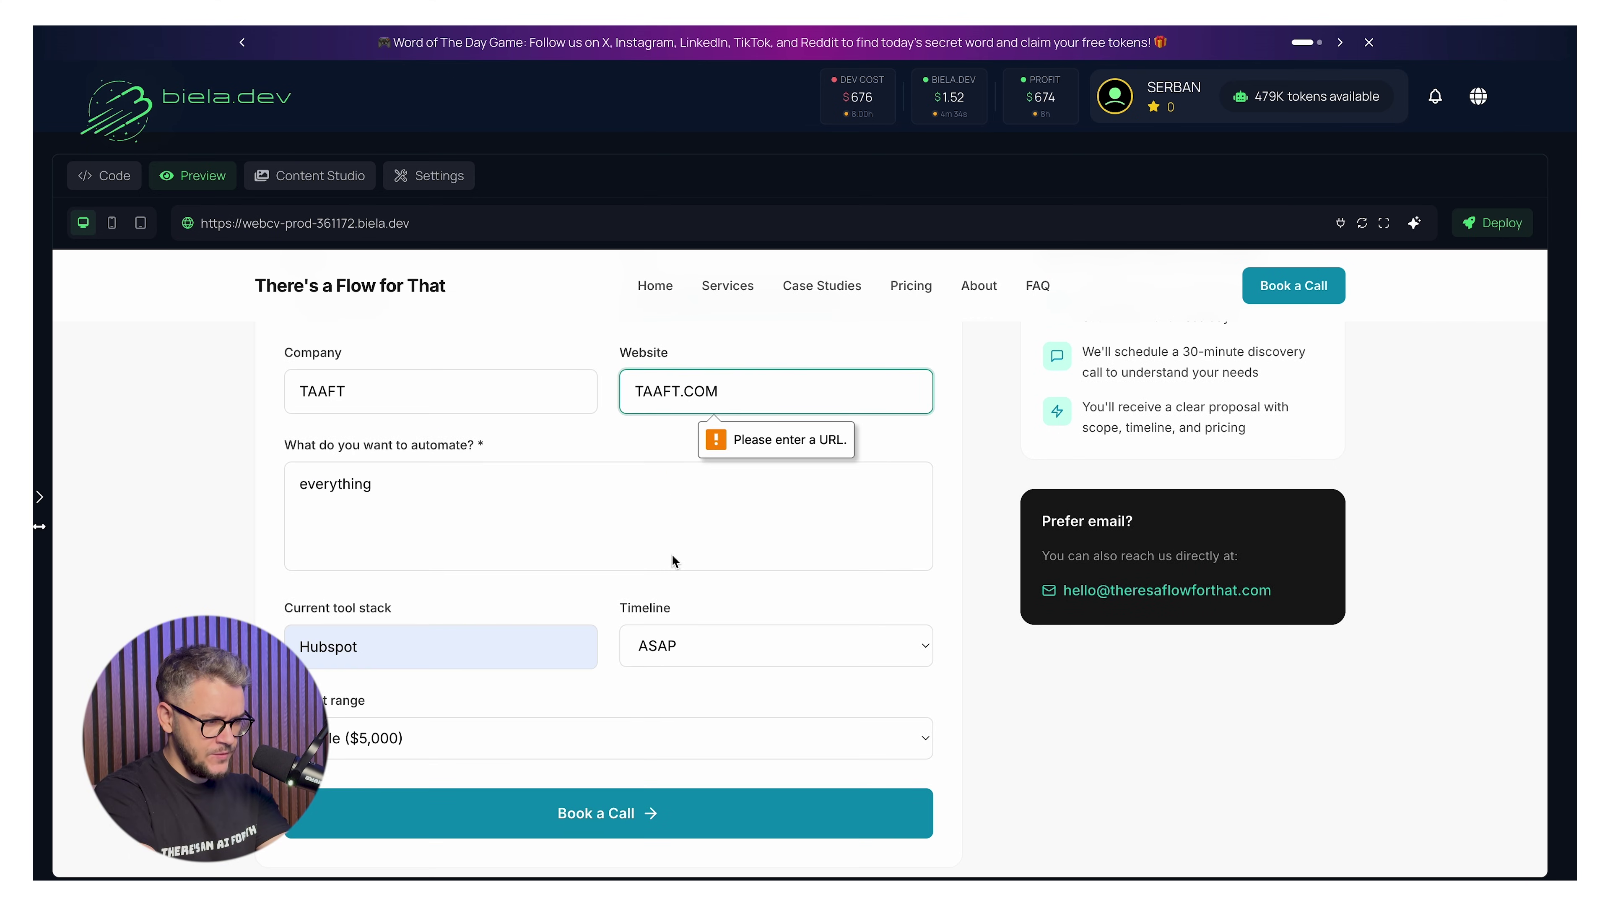
type("www.")
Replace the Website entry with a full https URL, submit, and dismiss the Request Received confirmation.
left_click(713, 814)
key("ctrl+a")
type("https://theresanaiforthat.com/")
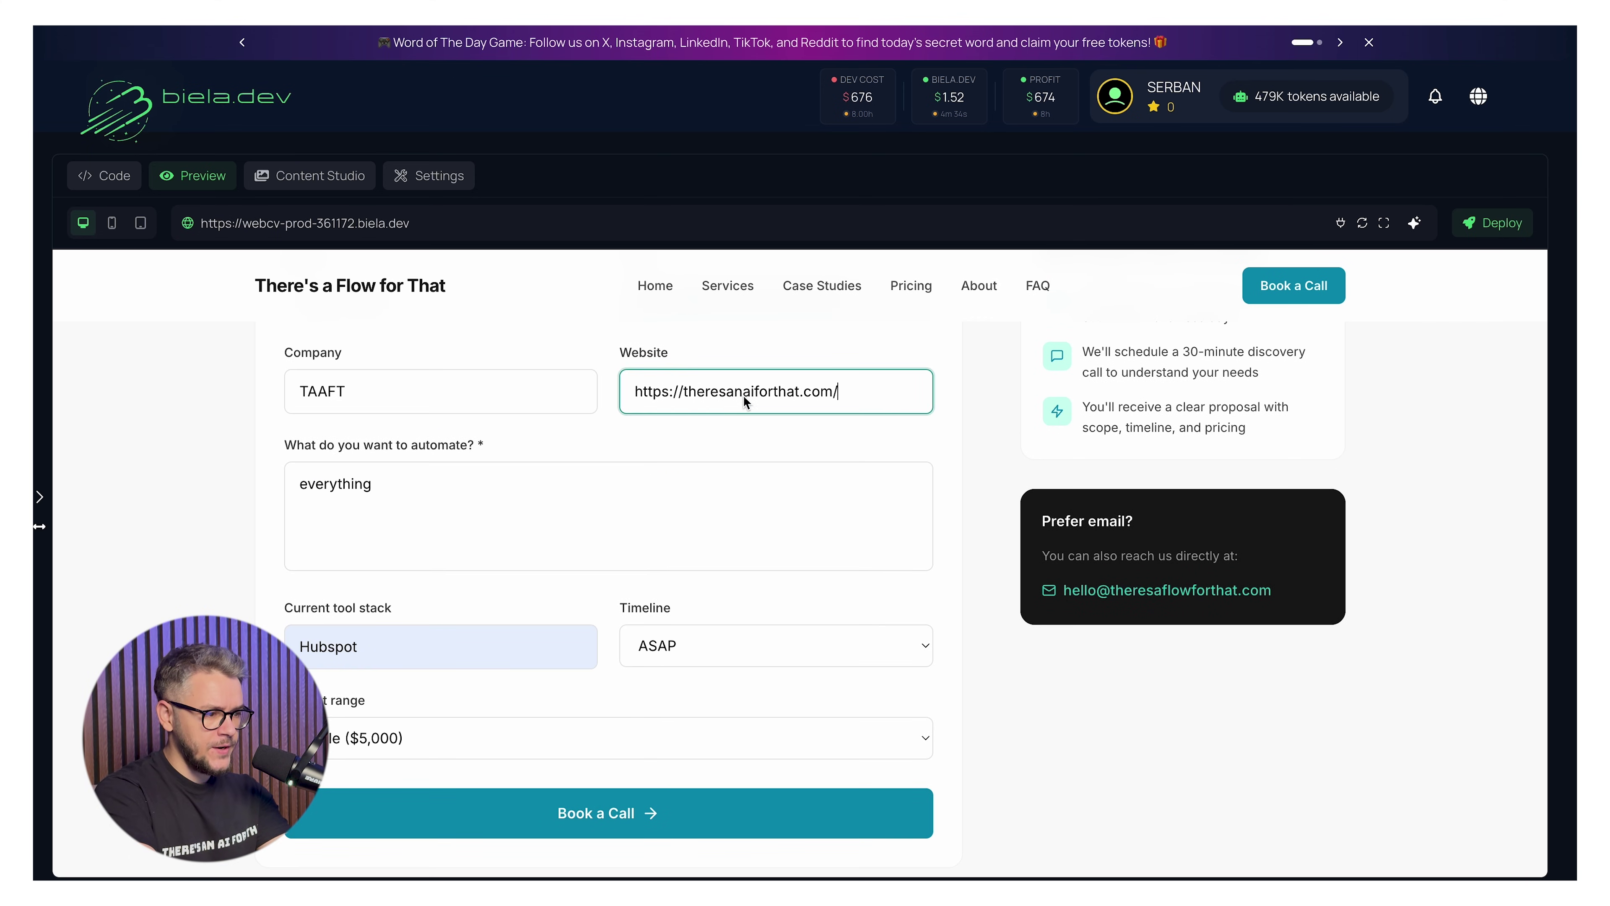
left_click(694, 823)
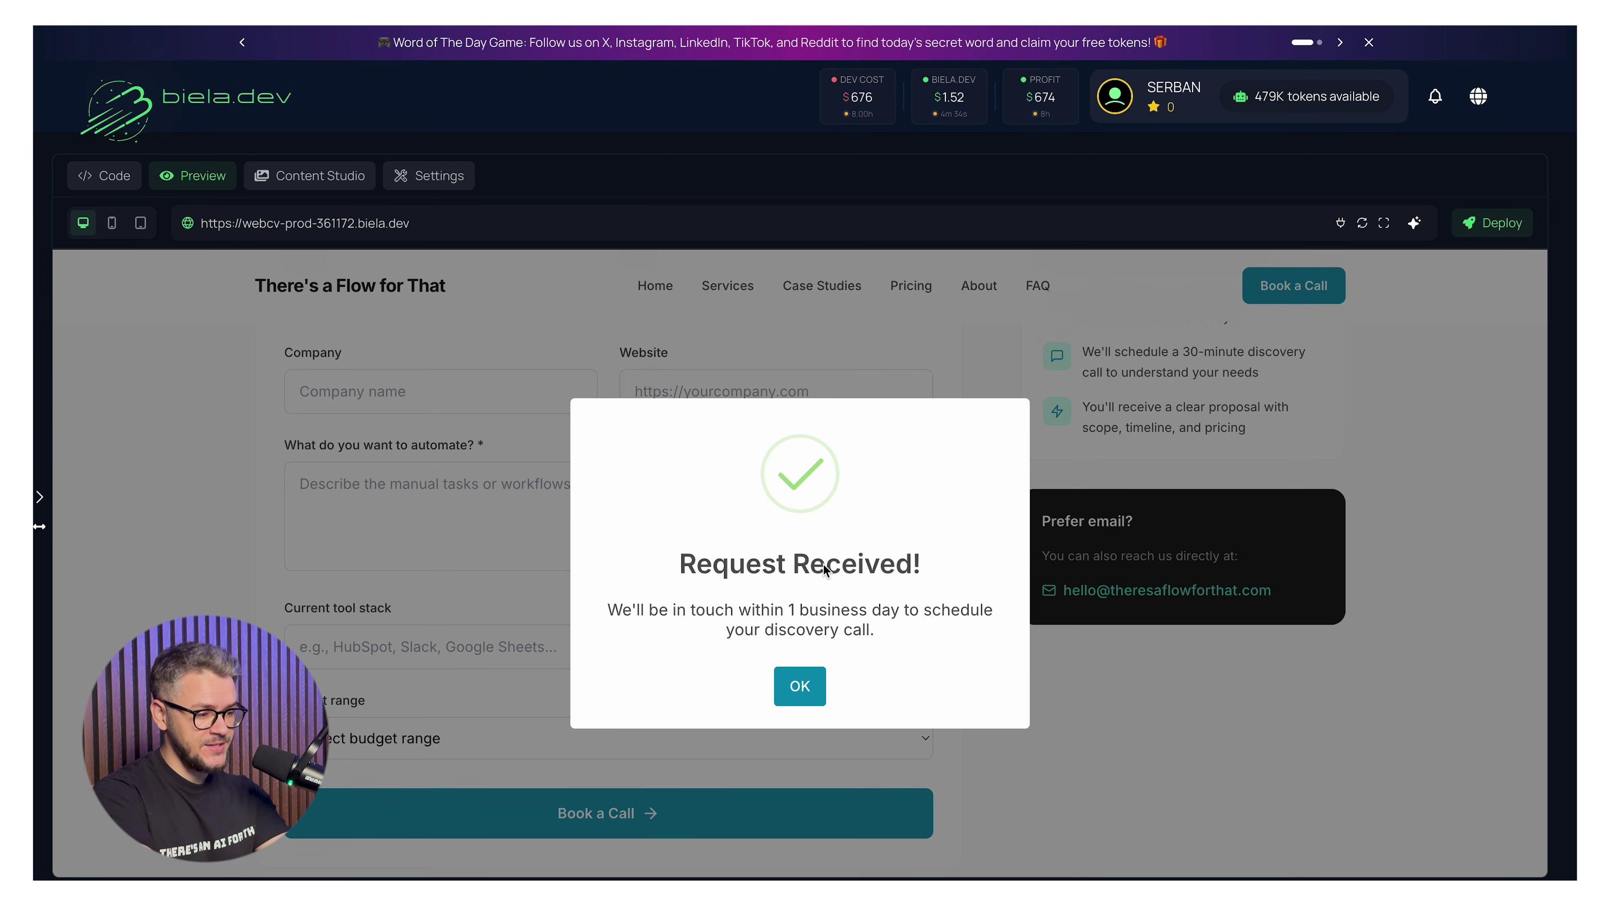
left_click(800, 686)
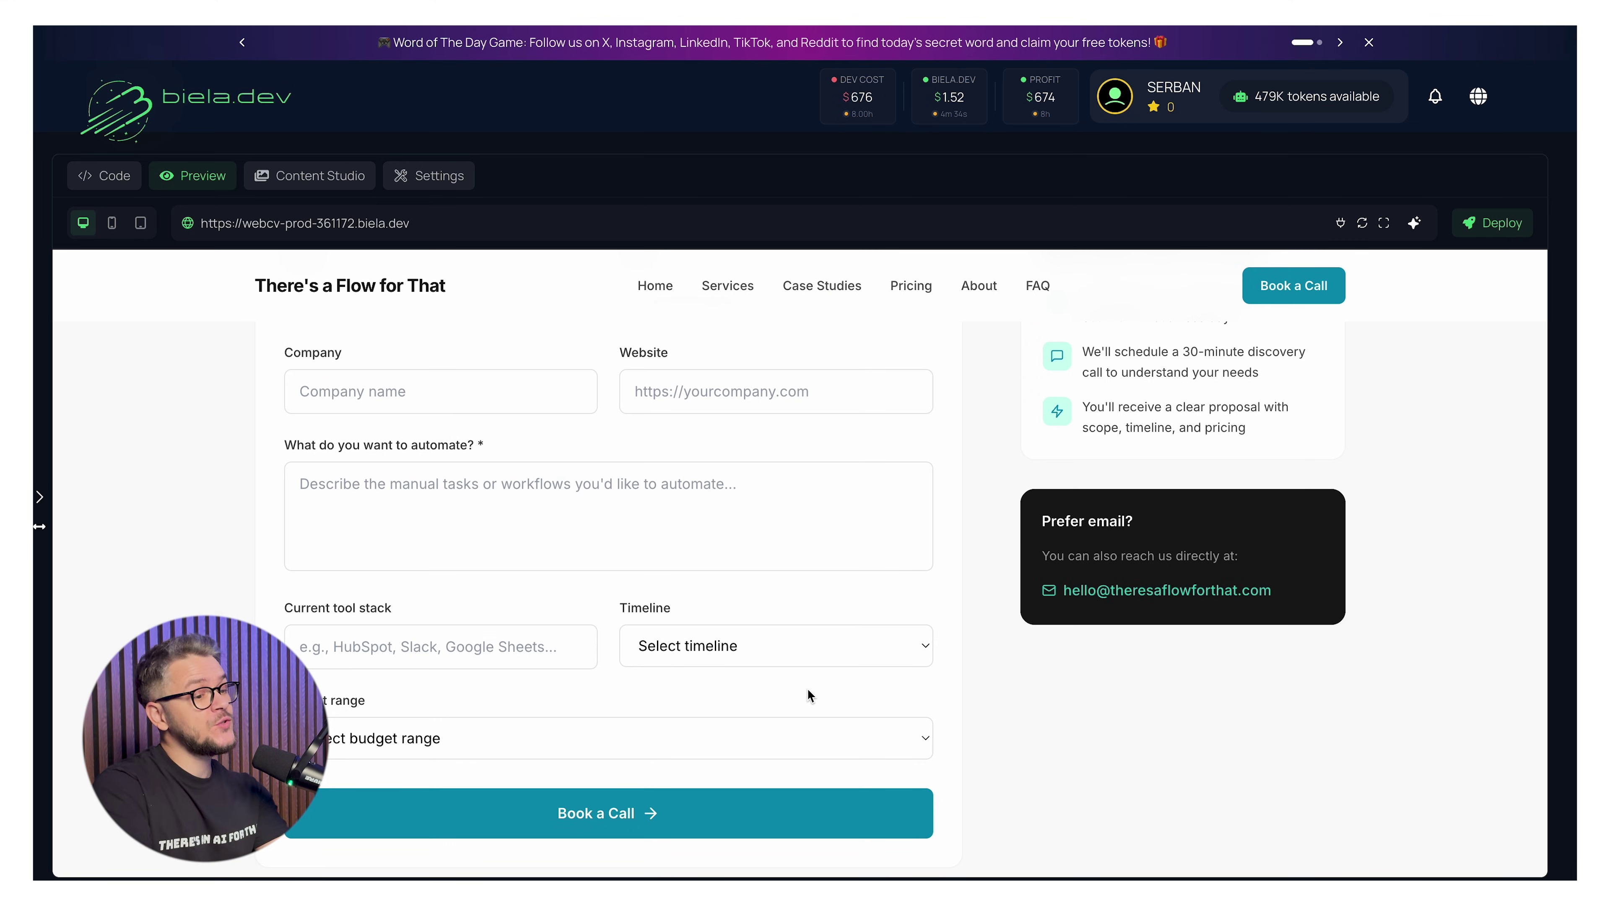
left_click(983, 286)
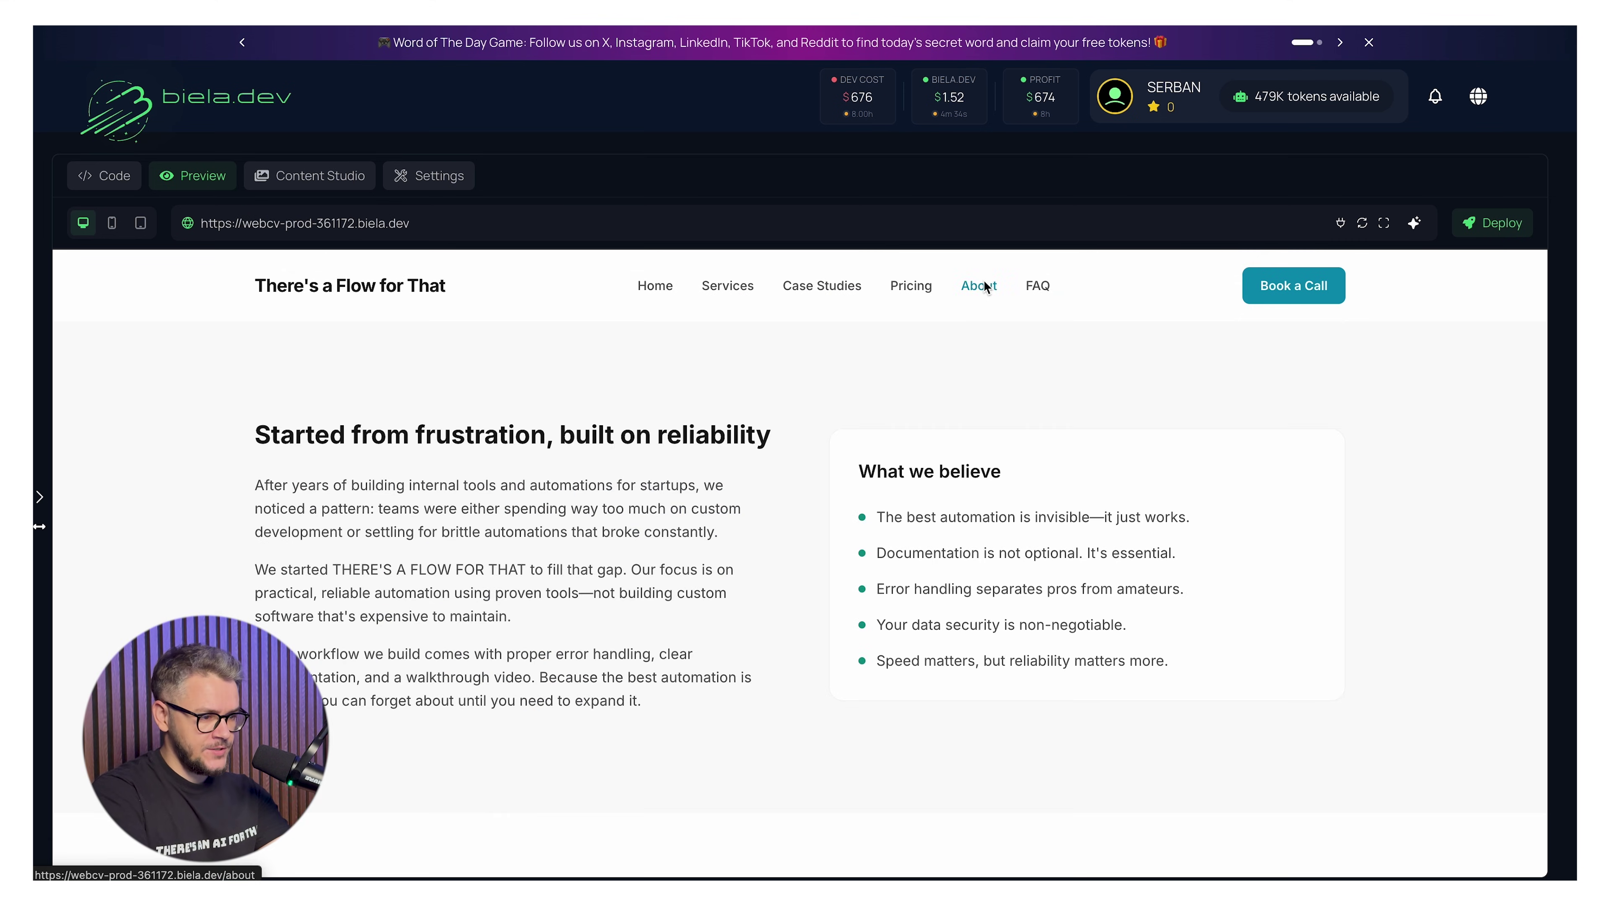
Scroll through the About page's story, values and team sections.
scroll(459, 550, "down", 10)
scroll(459, 550, "up", 5)
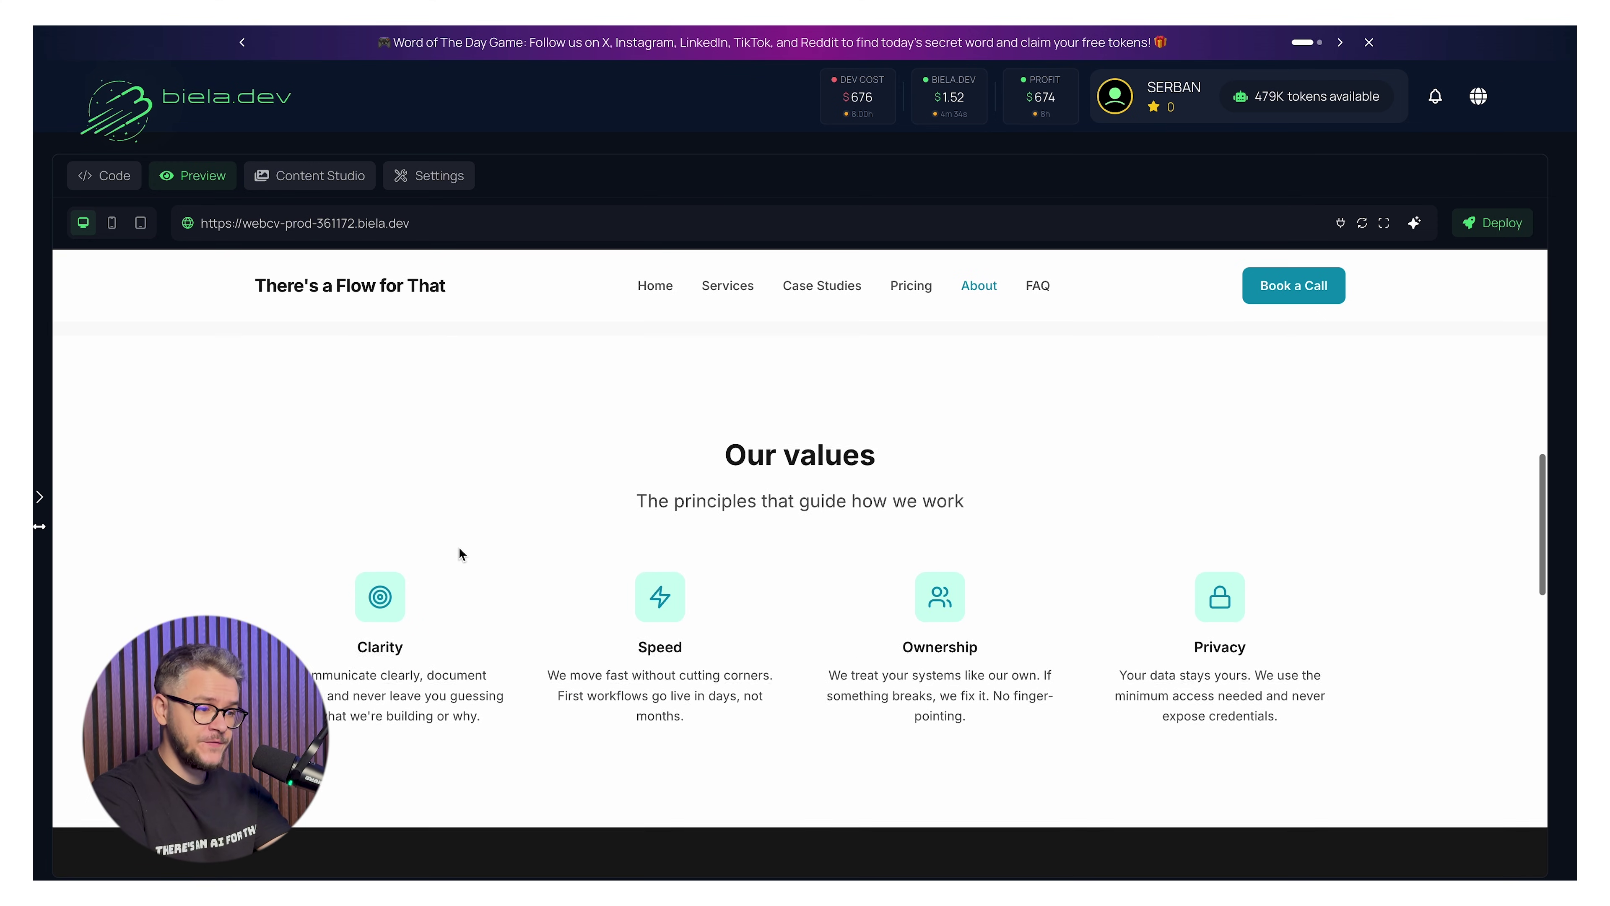
scroll(459, 549, "up", 5)
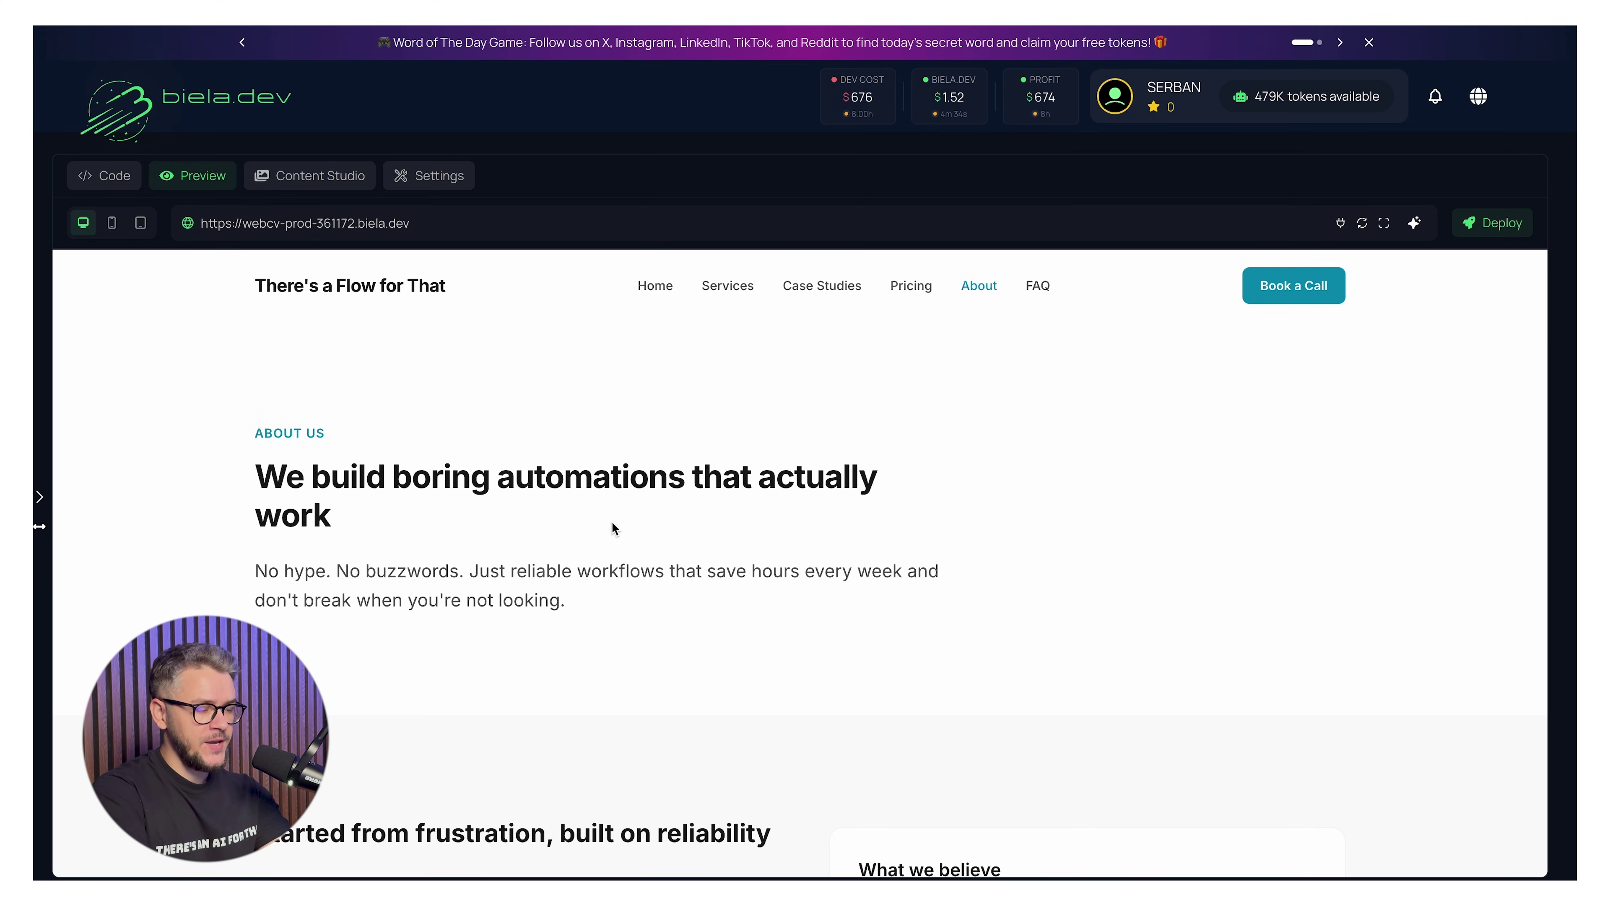
scroll(611, 526, "down", 8)
scroll(611, 526, "up", 2)
scroll(610, 526, "down", 8)
scroll(613, 529, "down", 5)
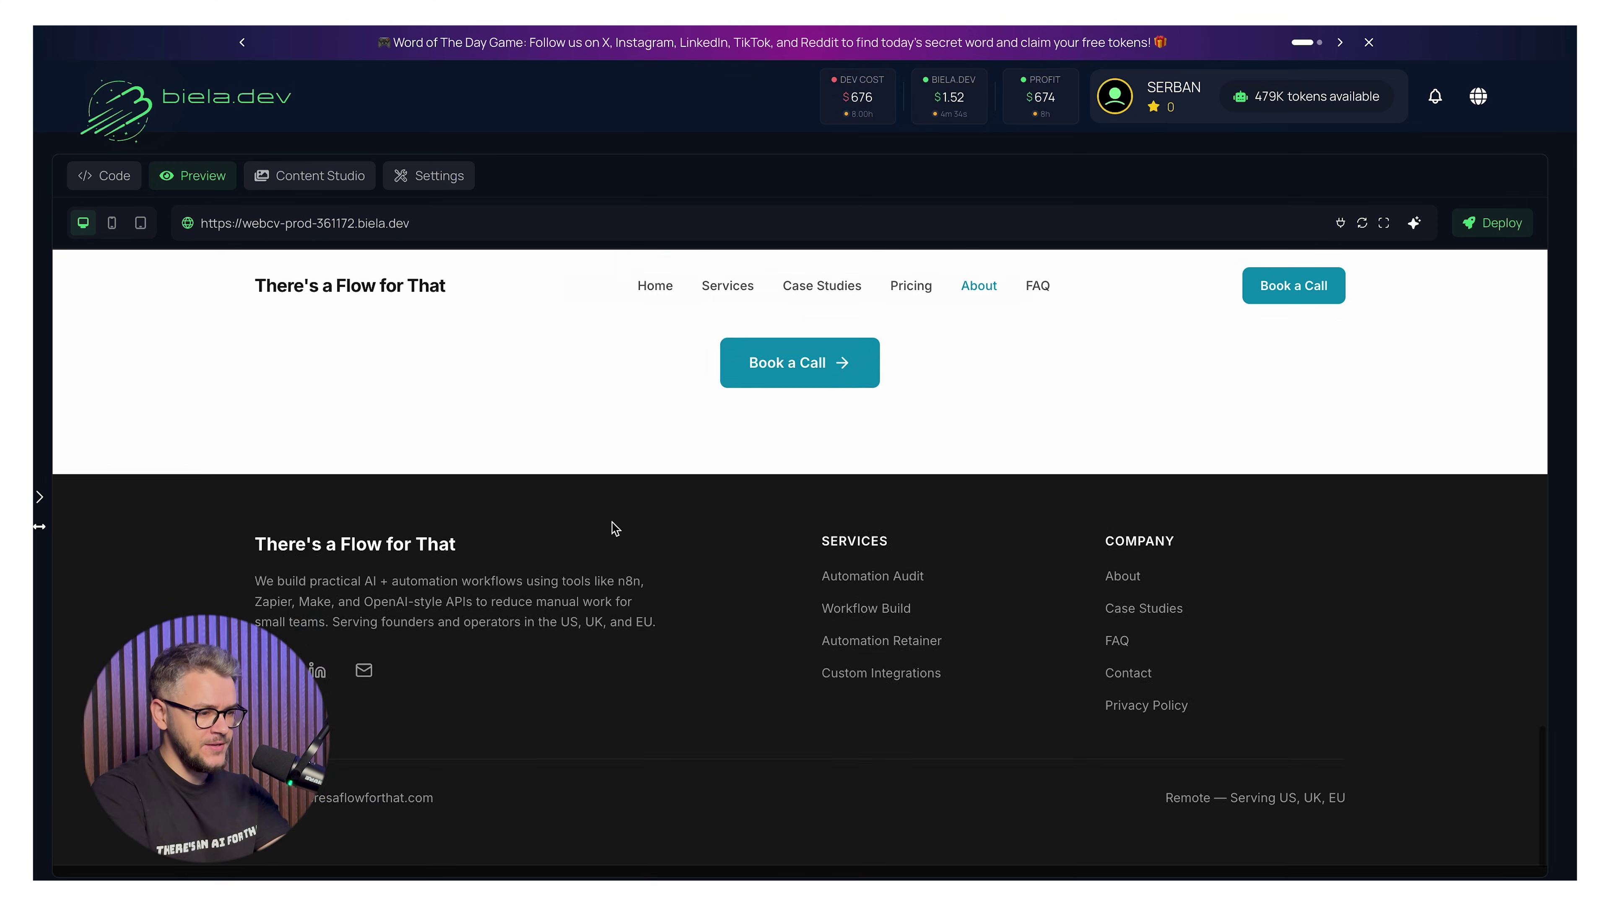
scroll(613, 528, "up", 15)
scroll(612, 527, "down", 6)
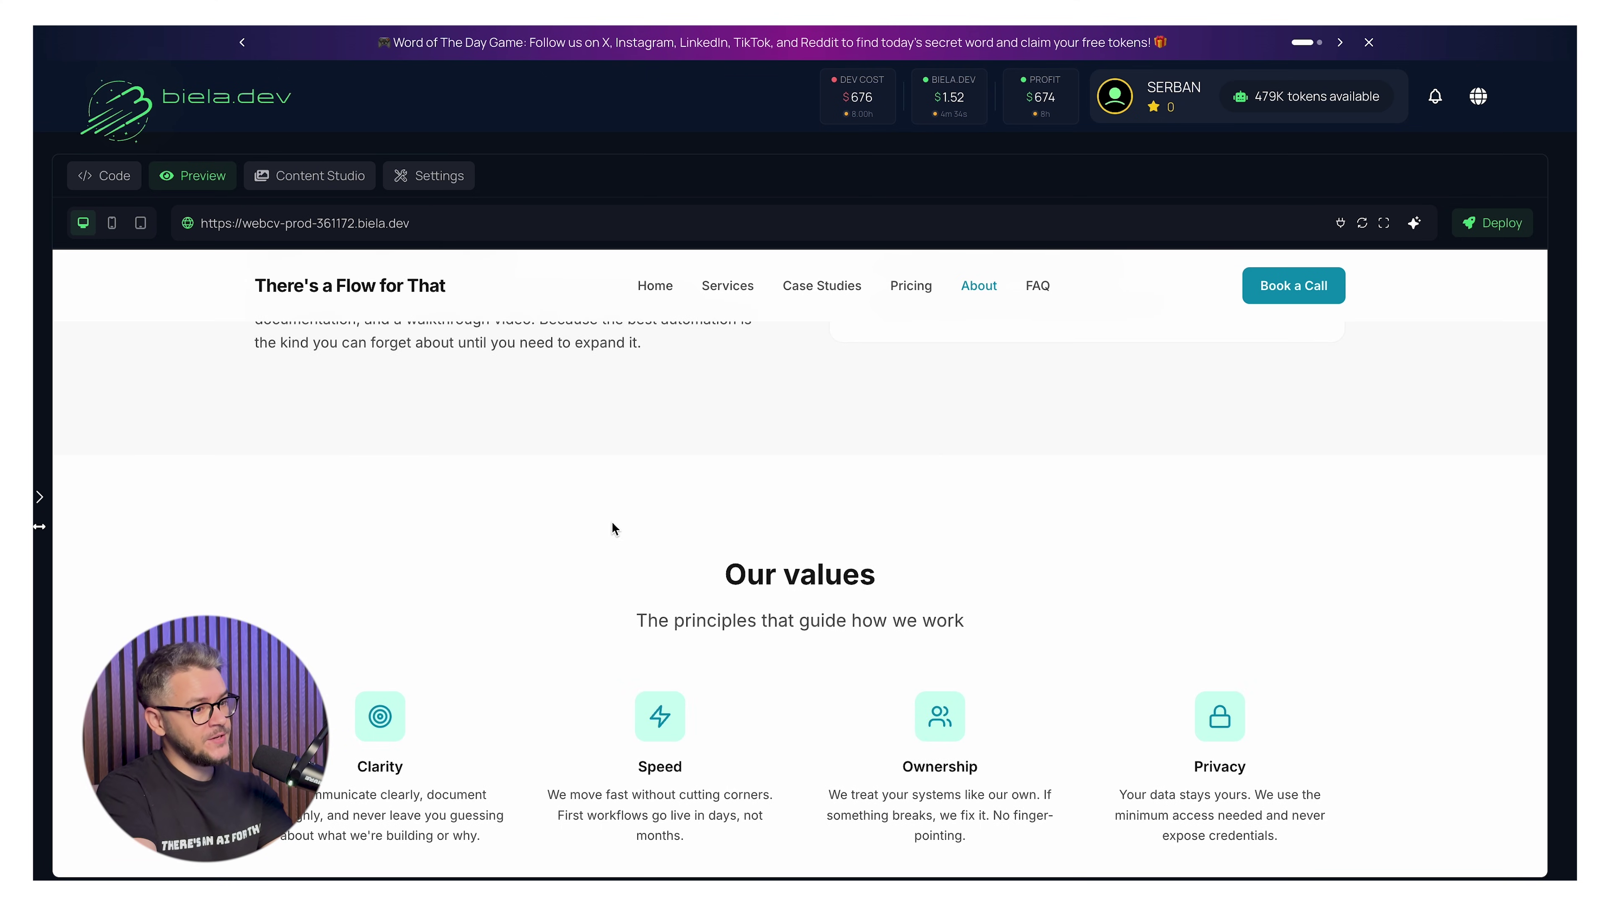
scroll(612, 528, "down", 5)
Select and deselect The team section's text, then go to the Pricing page.
left_click_drag(723, 510, 995, 659)
left_click(817, 734)
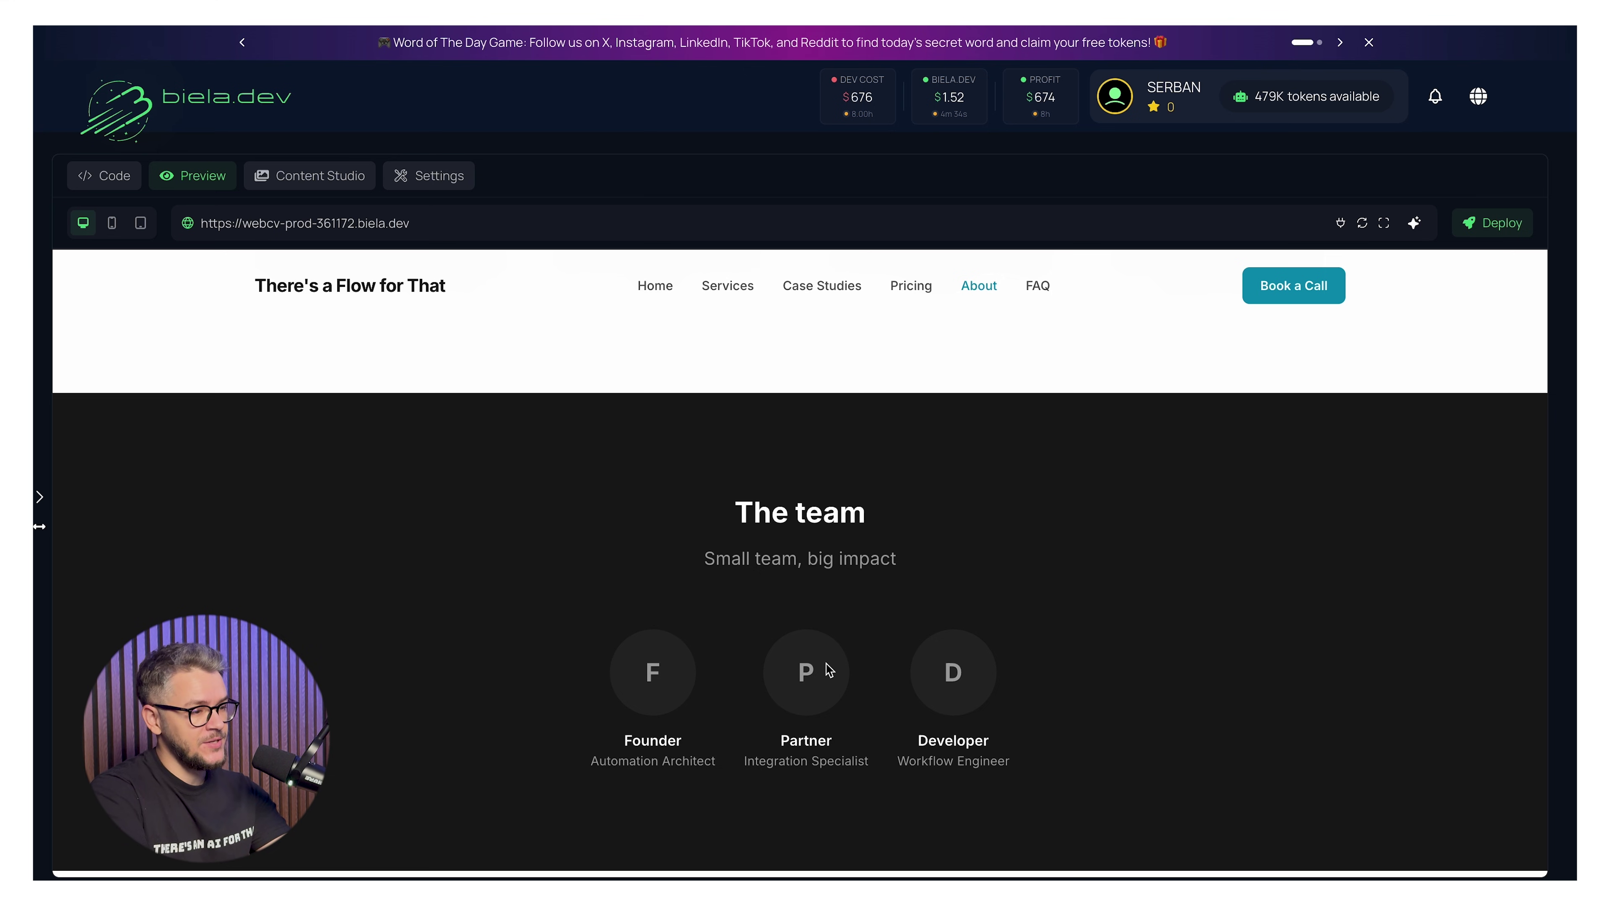
left_click(910, 286)
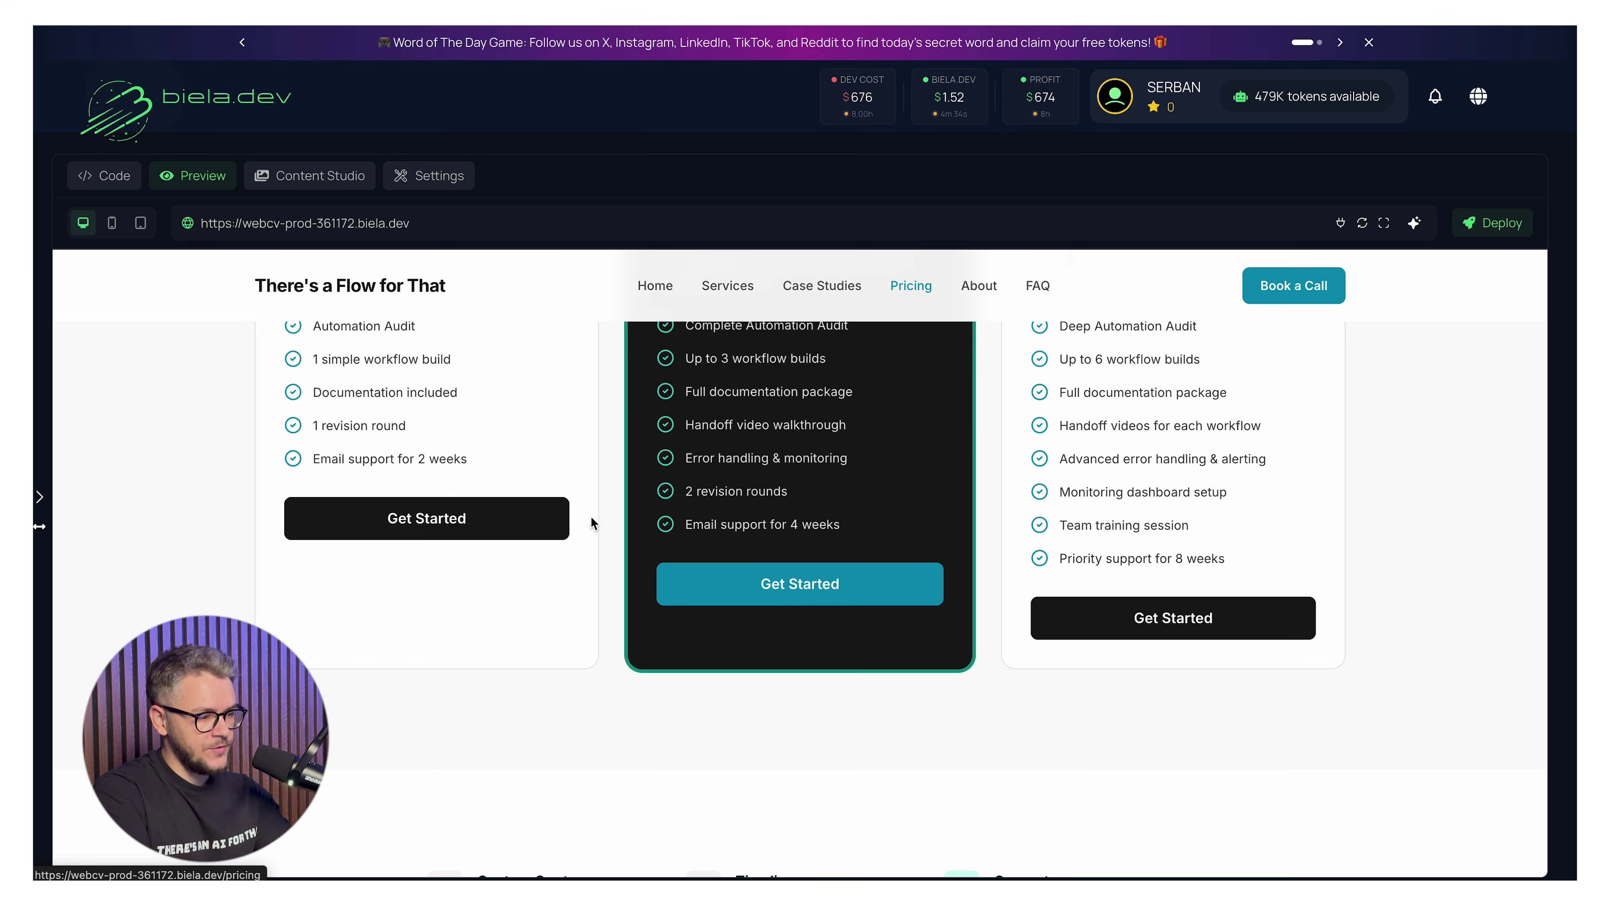
Switch the Biela.dev preview to FAQ and expand the 'How long does it take?' accordion.
scroll(801, 642, "down", 10)
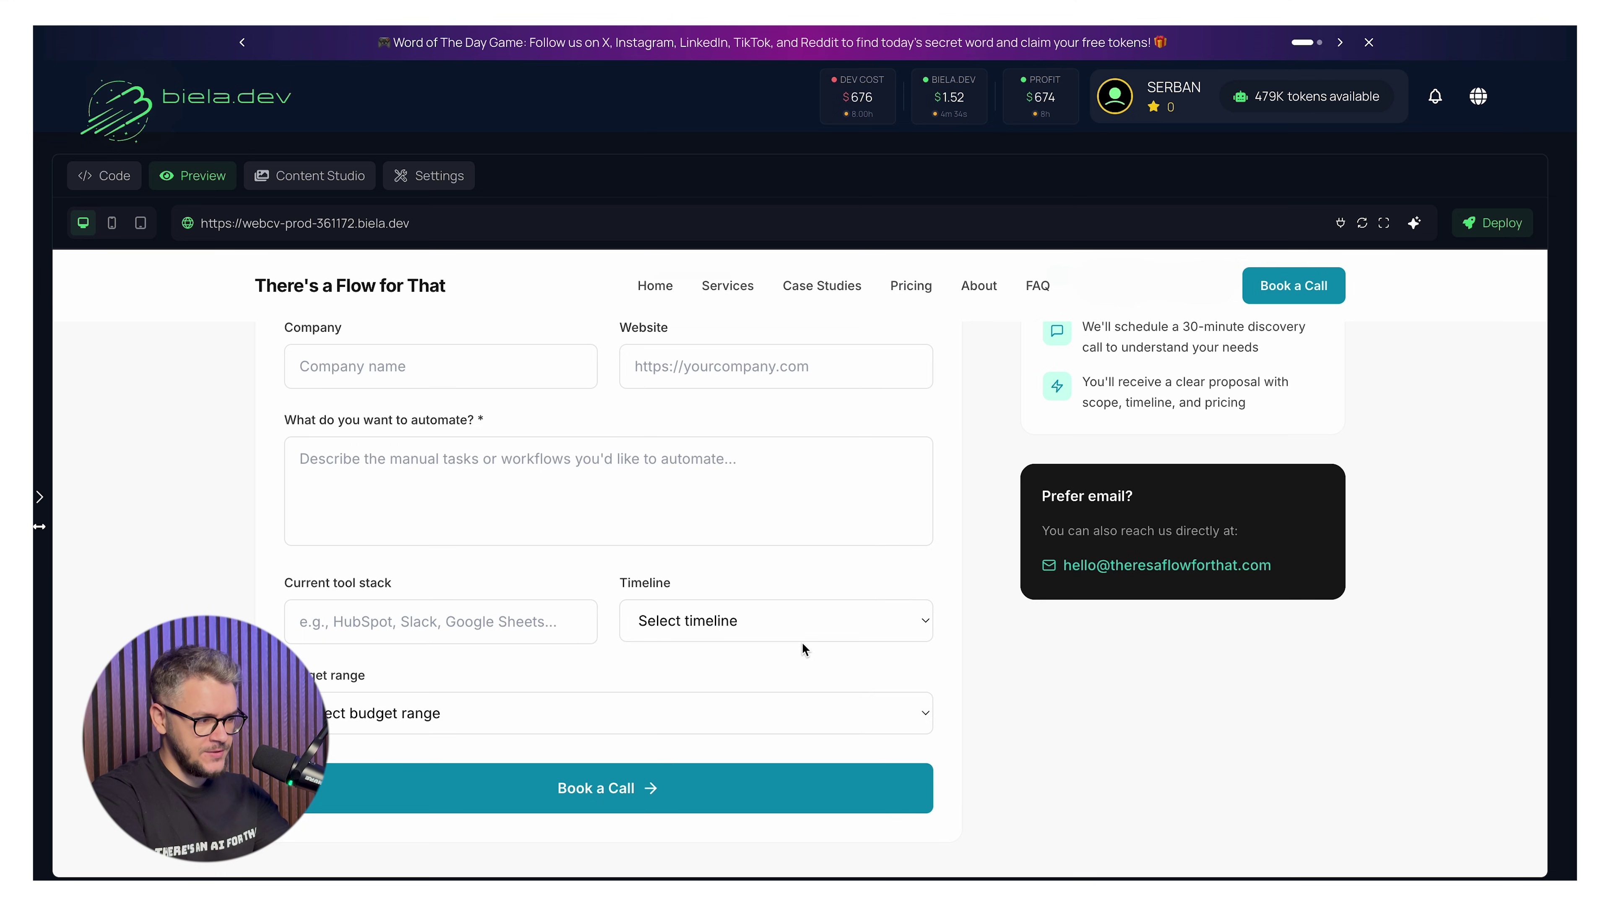
scroll(801, 642, "up", 3)
scroll(801, 642, "up", 10)
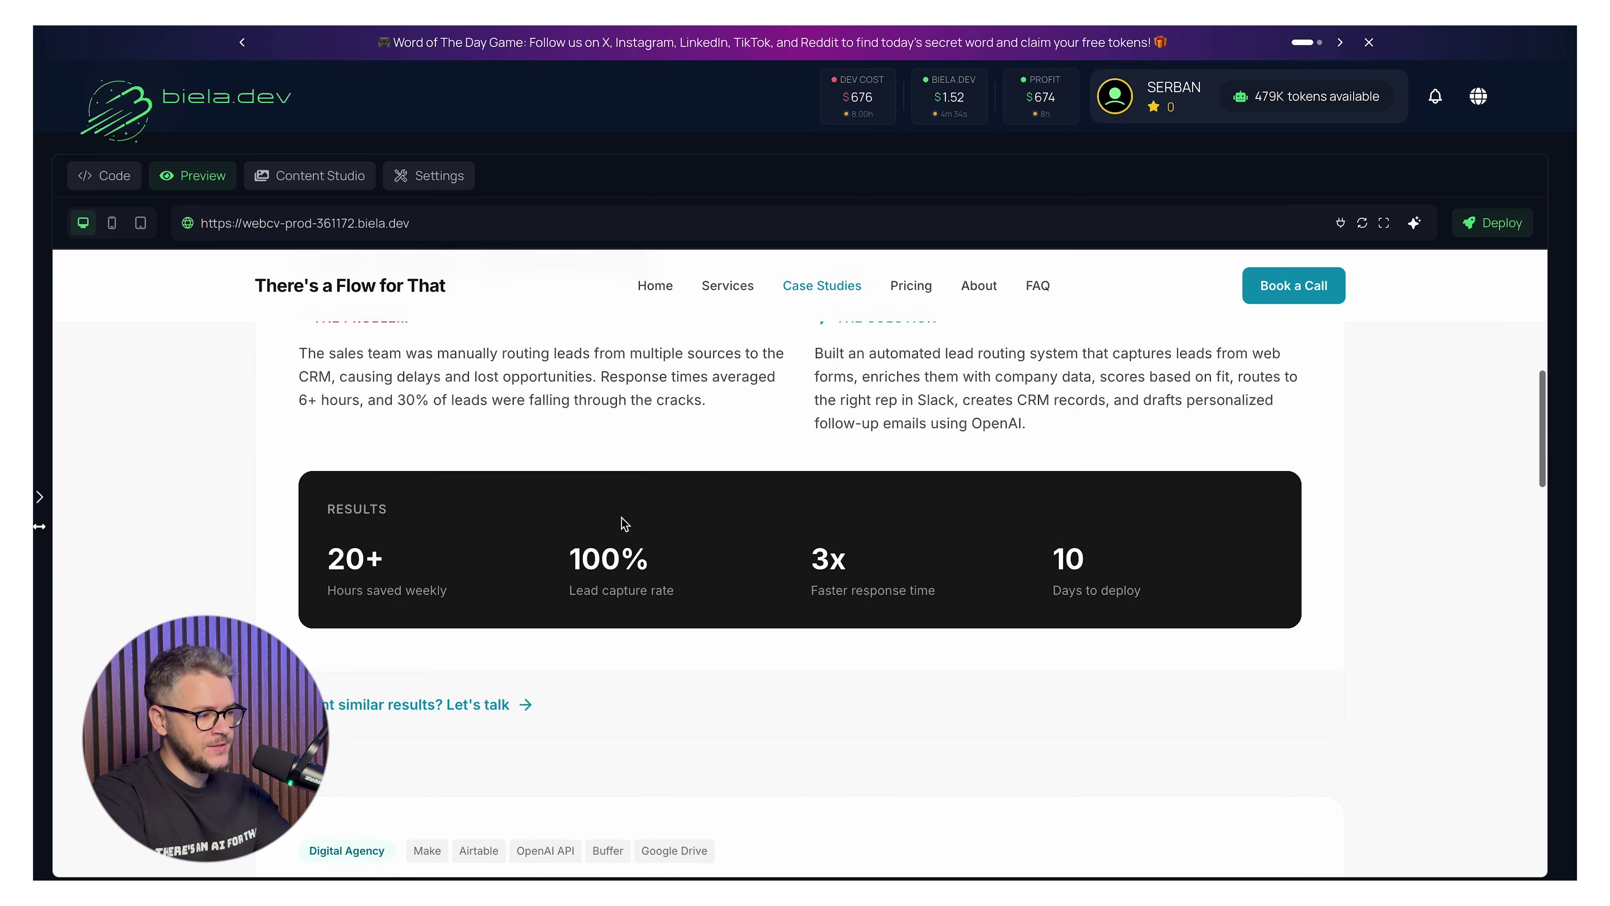
scroll(621, 516, "down", 6)
scroll(621, 518, "up", 5)
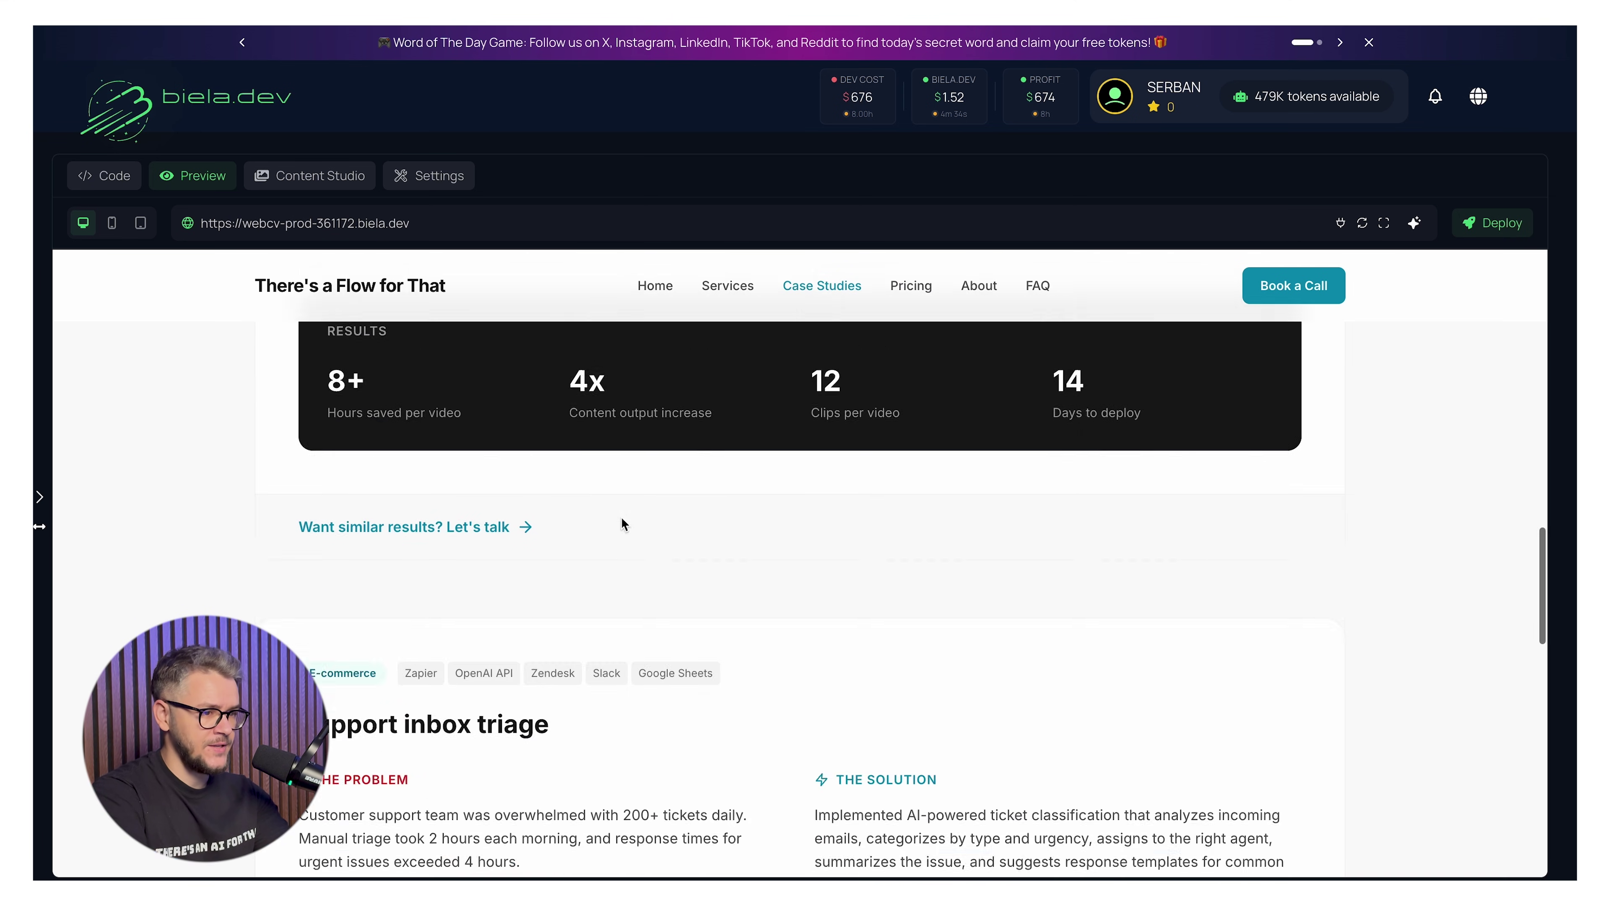
left_click(1038, 285)
left_click(848, 511)
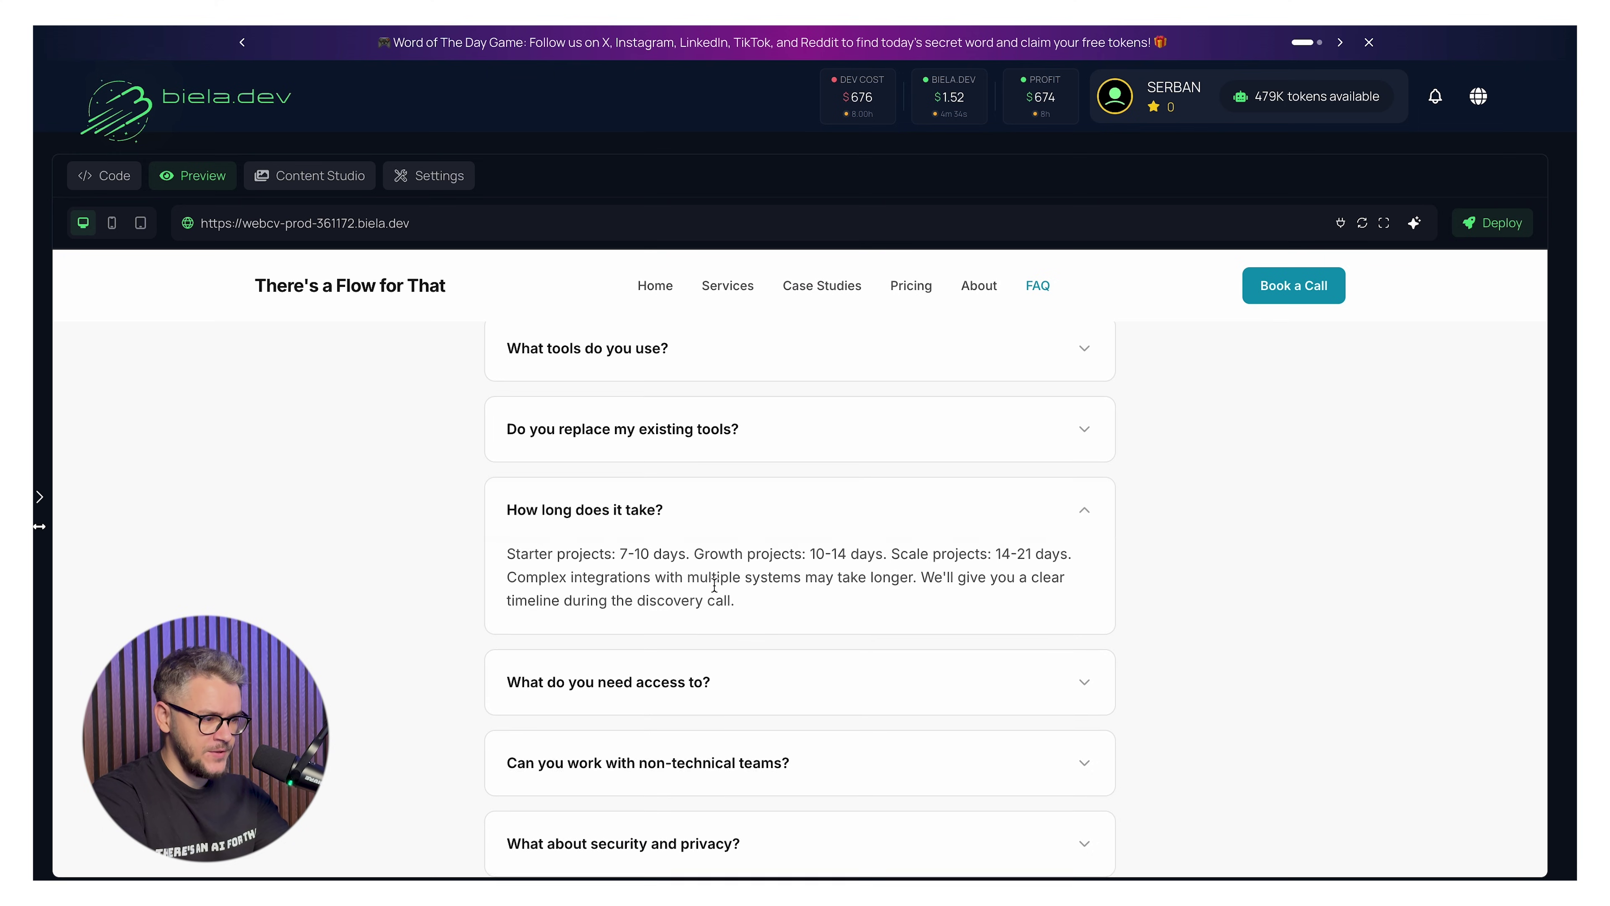
scroll(719, 586, "down", 10)
scroll(693, 622, "up", 10)
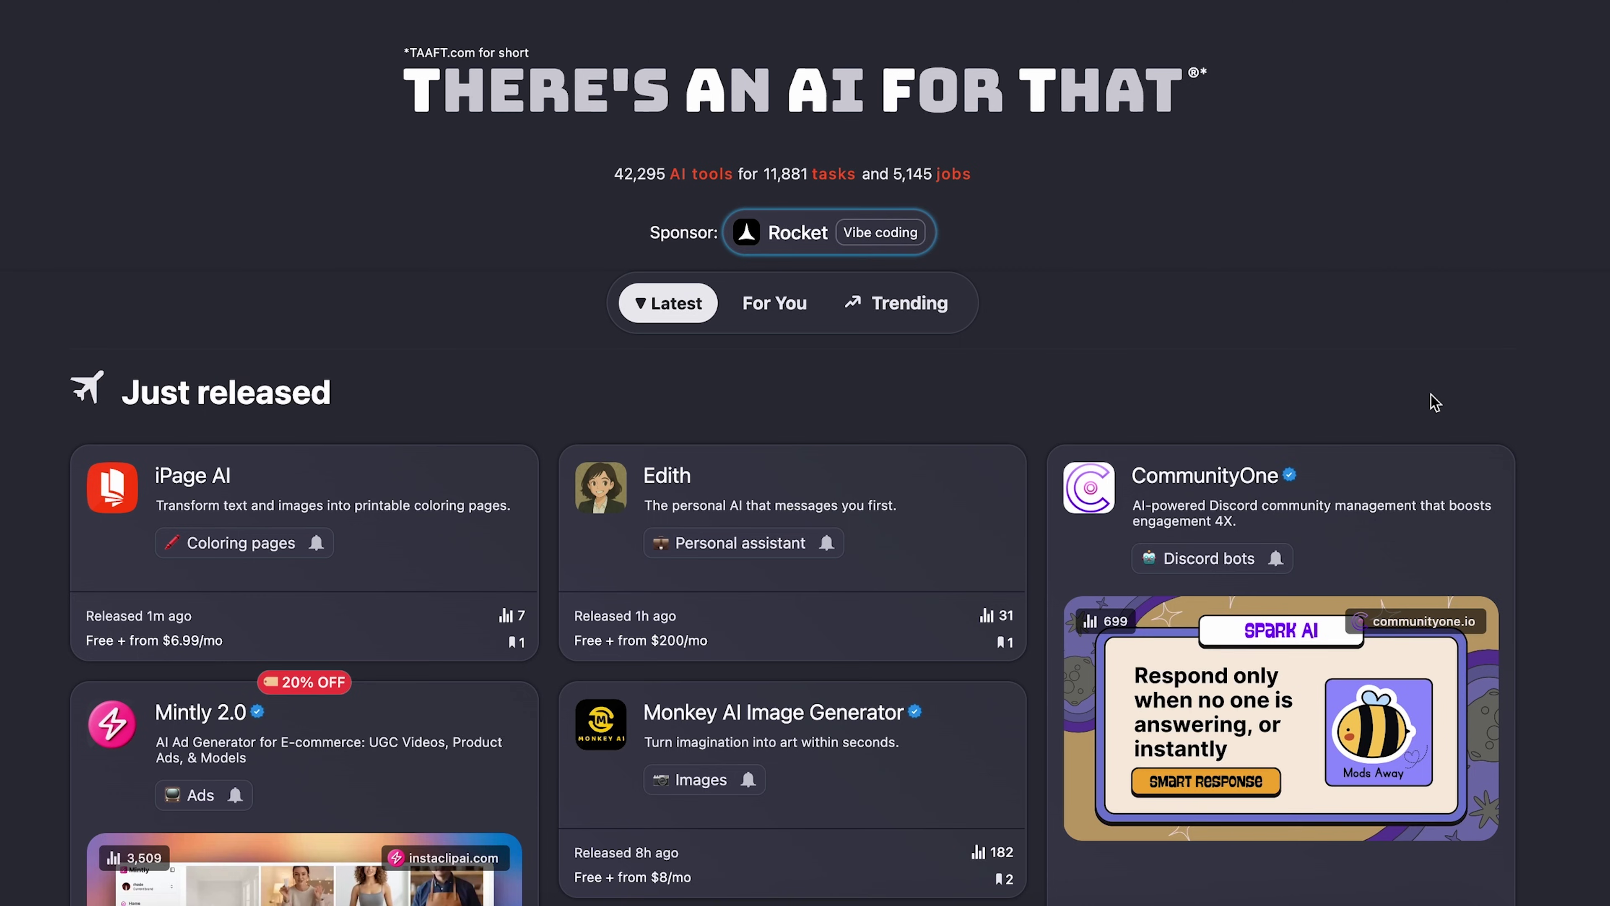
Expand There's An AI For That's left sidebar and open its Newsletter page.
scroll(1433, 403, "down", 5)
scroll(1433, 403, "down", 15)
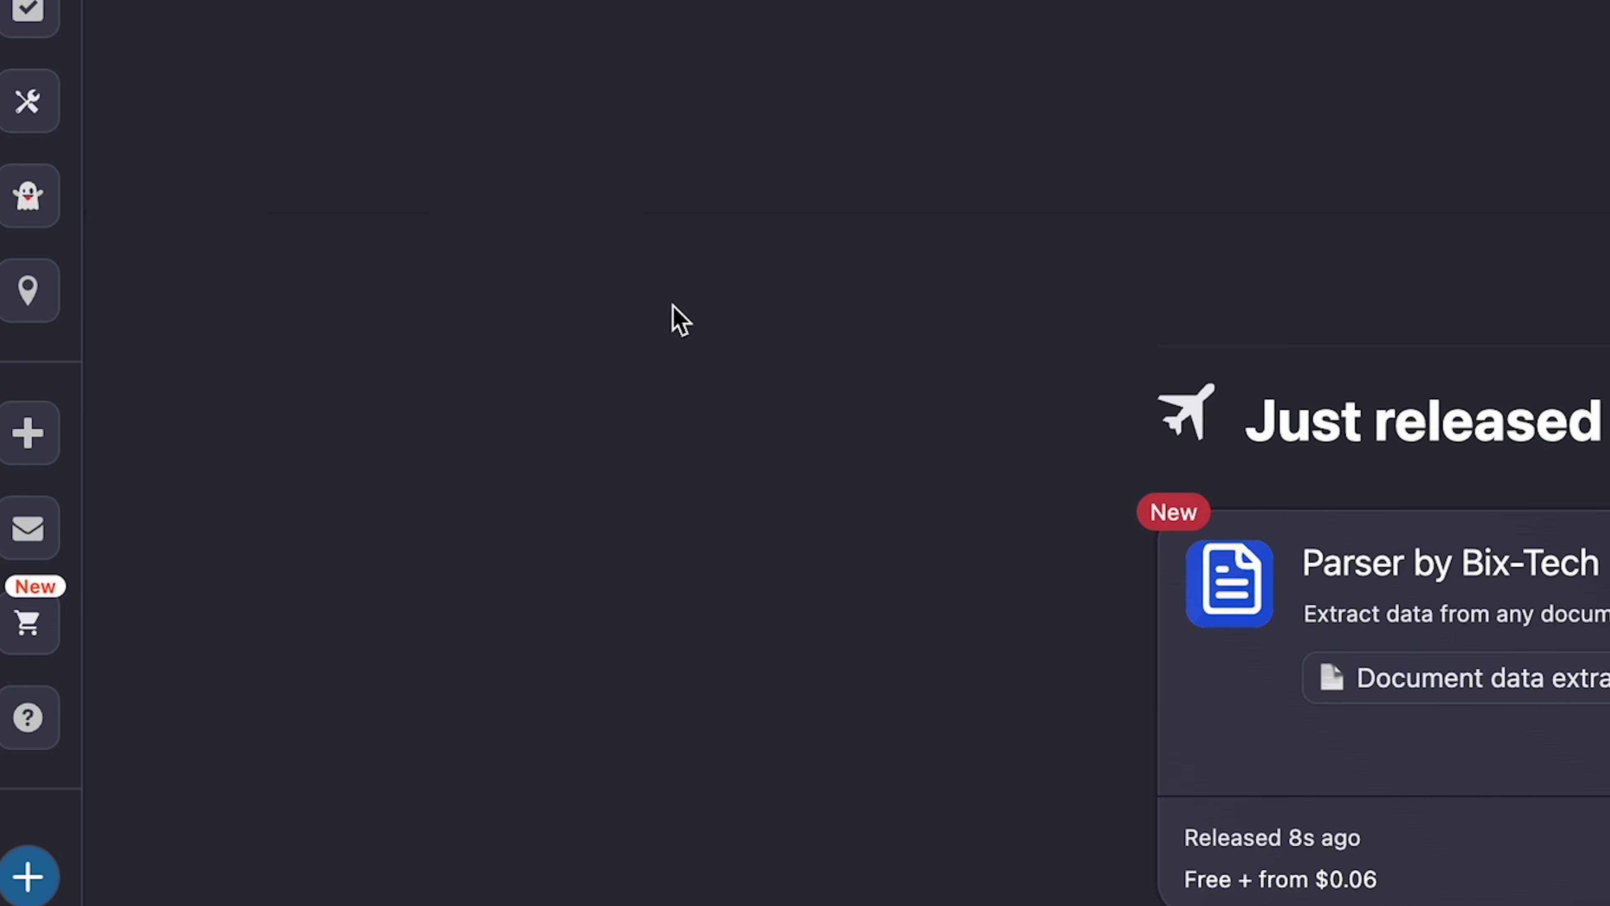
mouse_move(61, 316)
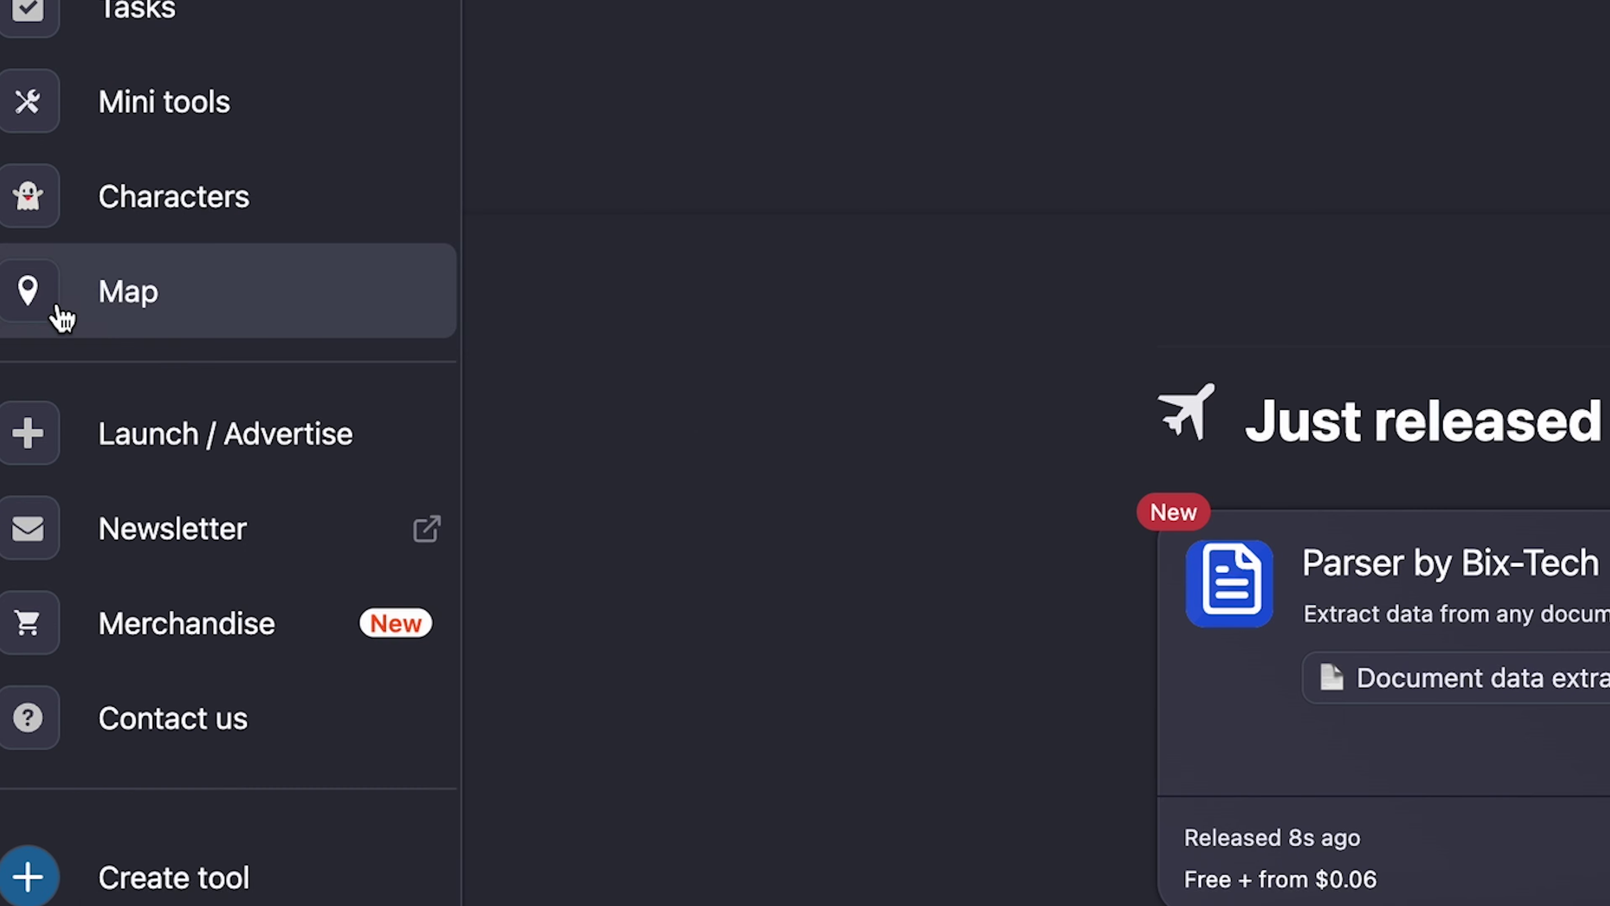
left_click(250, 529)
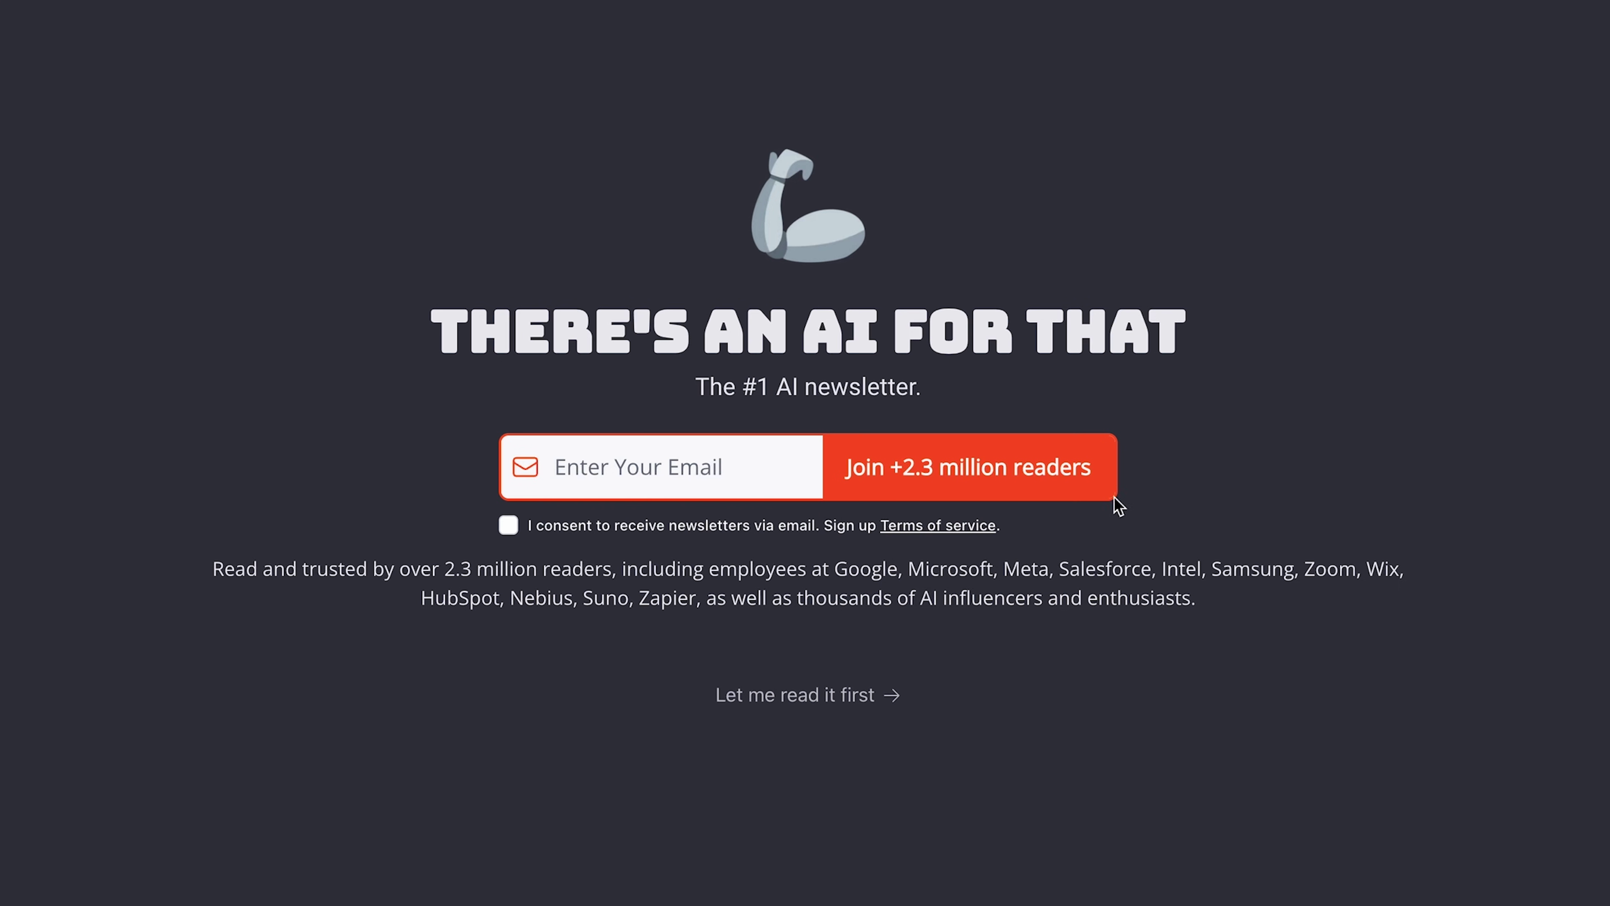